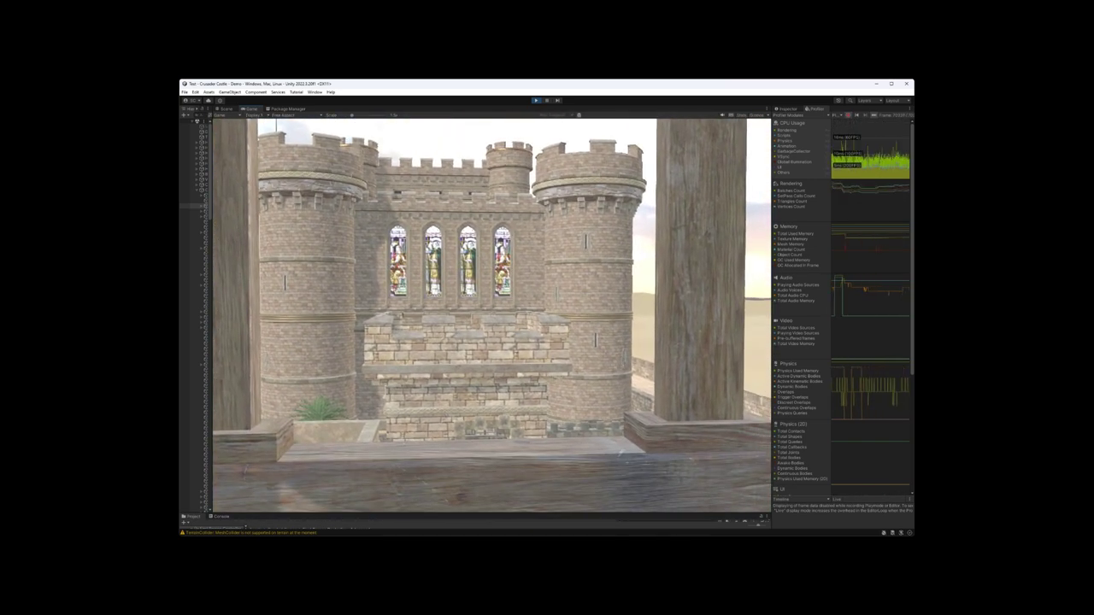
# - Exit Play mode with Ctrl+P to stop the running demo
pyautogui.hotkey('ctrl', 'p')
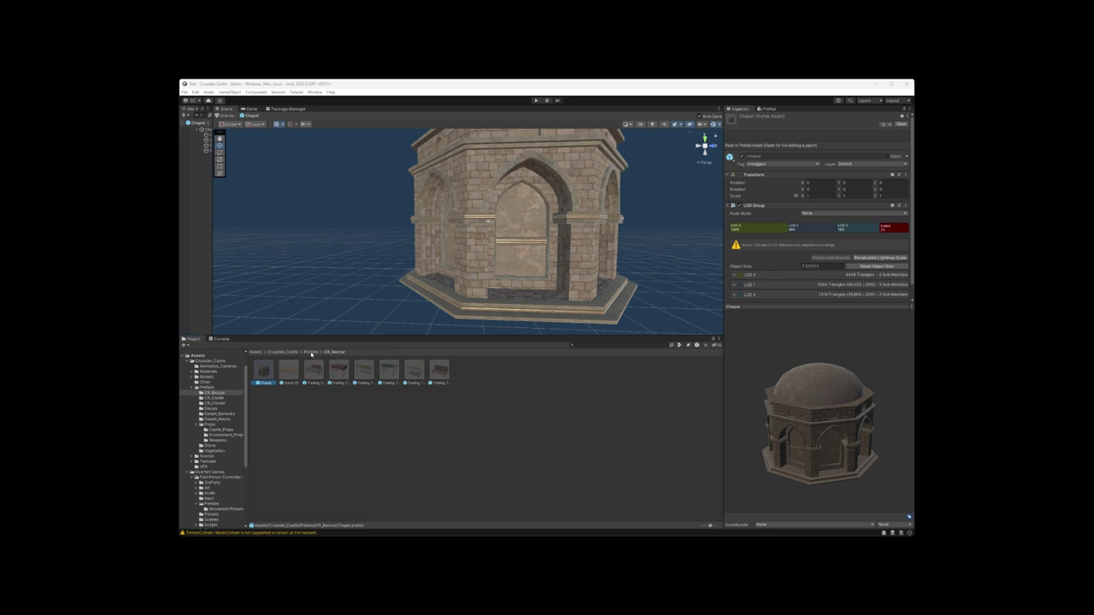
pyautogui.click(311, 352)
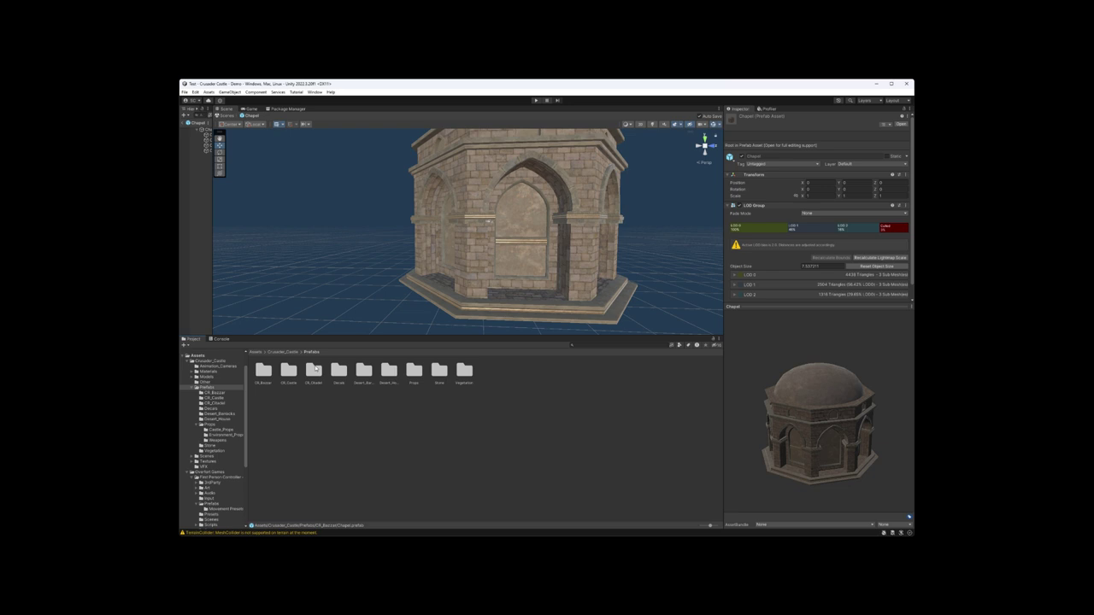
pyautogui.doubleClick(263, 371)
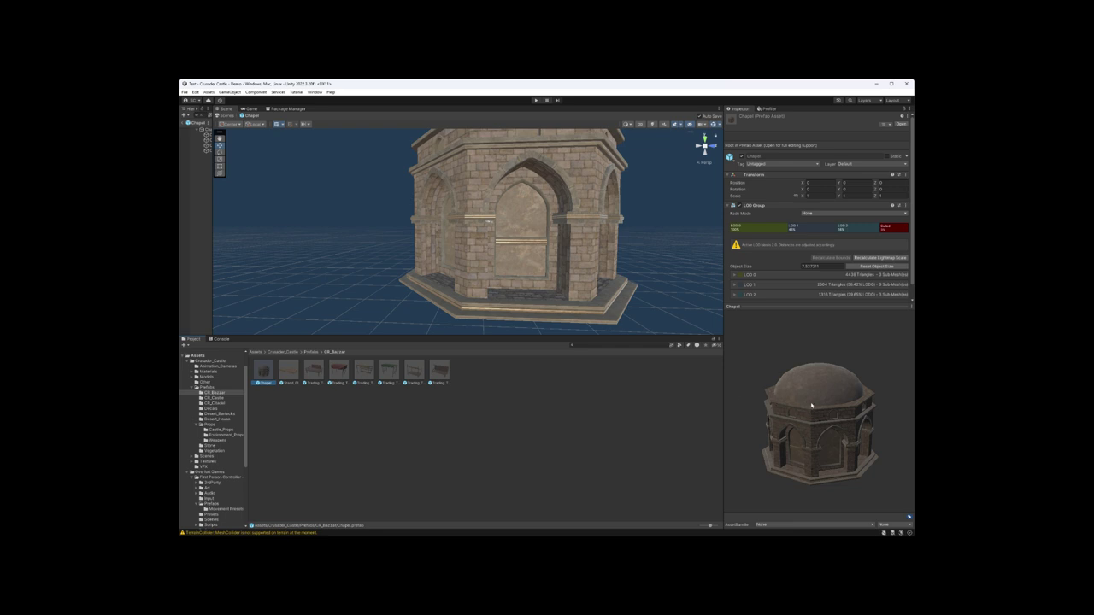
pyautogui.moveTo(812, 405); pyautogui.dragTo(646, 364)
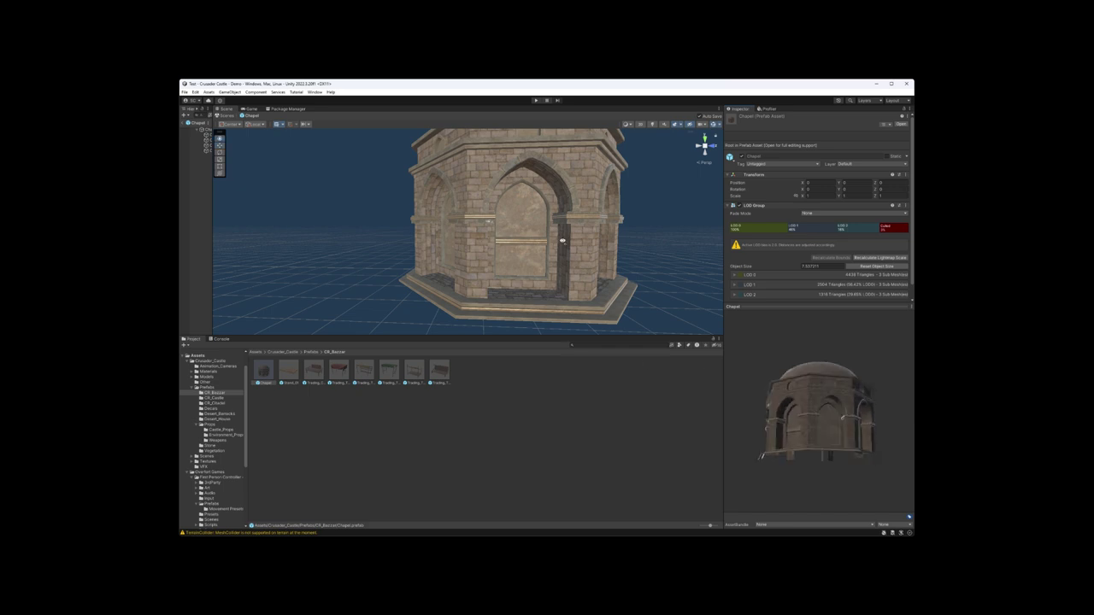
pyautogui.scroll(10, 562, 241)
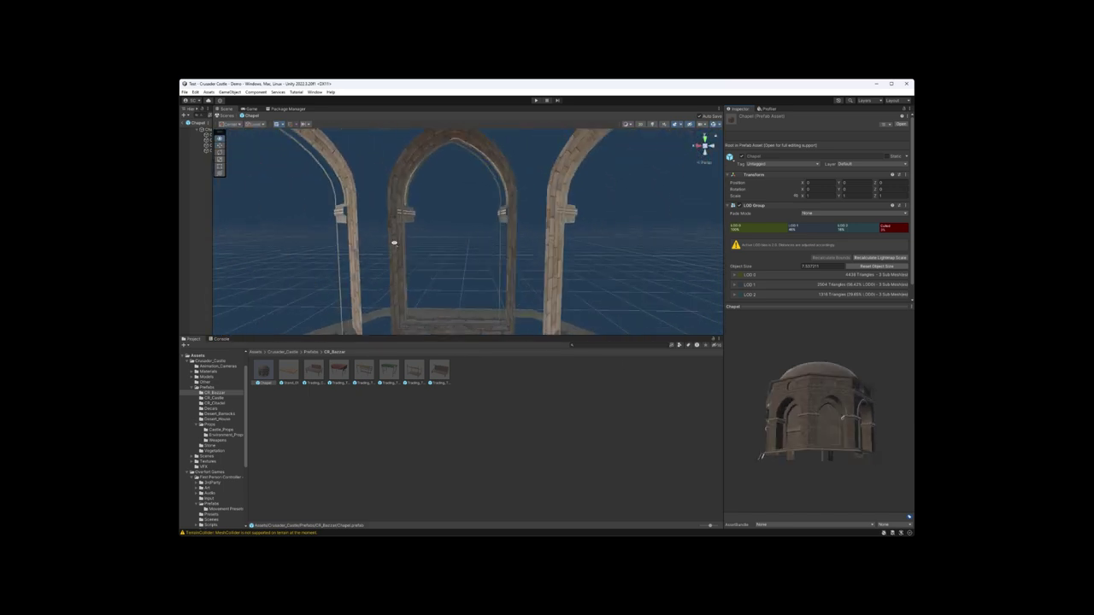
pyautogui.press('f')
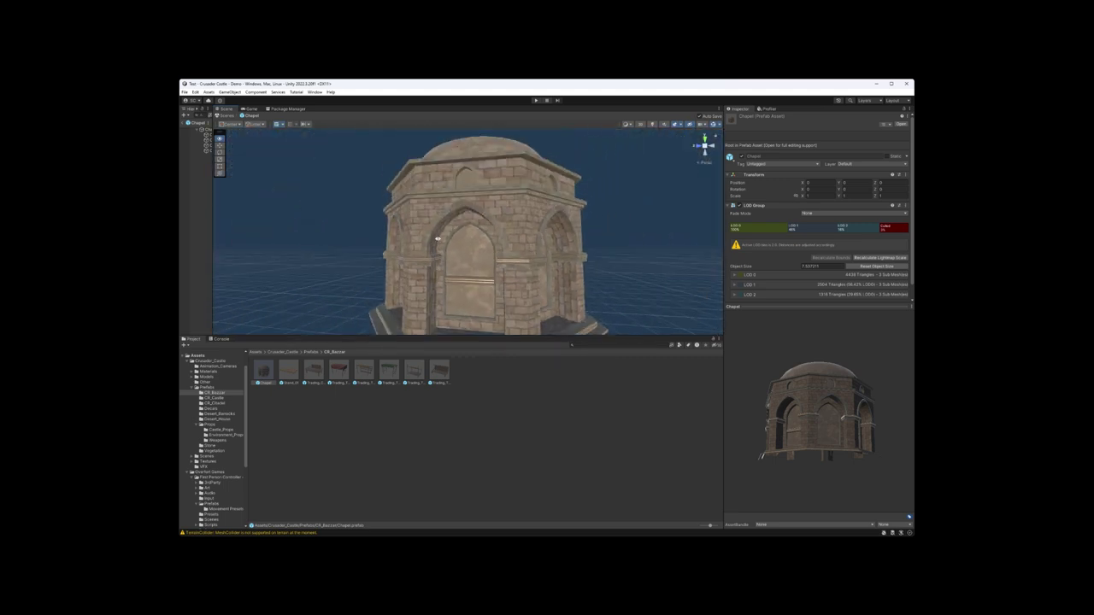
pyautogui.keyDown('alt'); pyautogui.moveTo(437, 240); pyautogui.dragTo(484, 248); pyautogui.keyUp('alt')
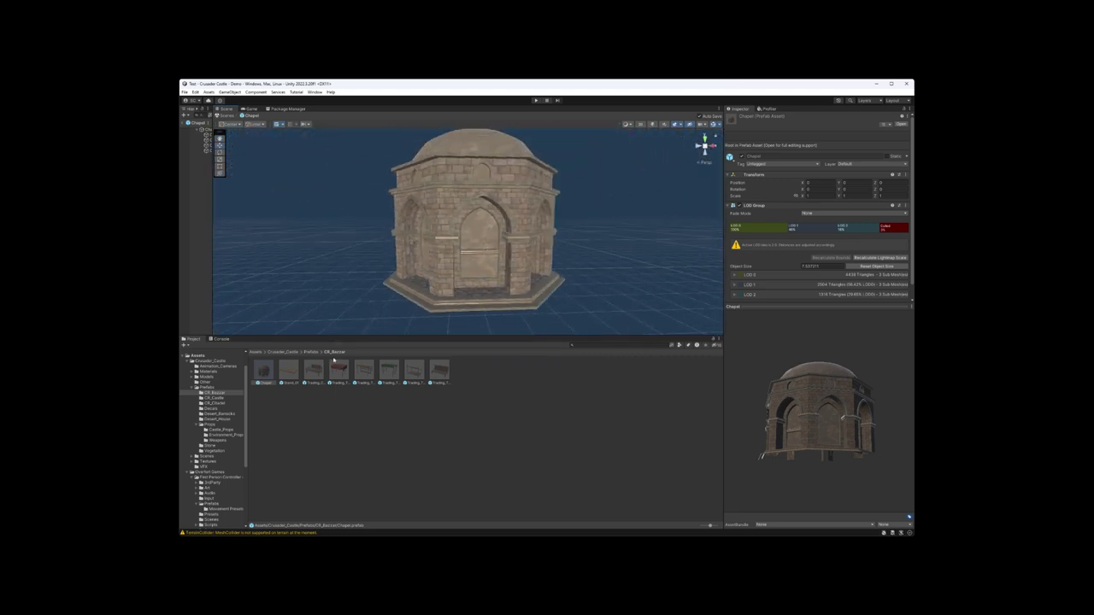
# - Preview Stand_01, Trading_Counter_01, Trading_Tent_01 and the wooden frame stall in the Inspector
pyautogui.click(291, 373)
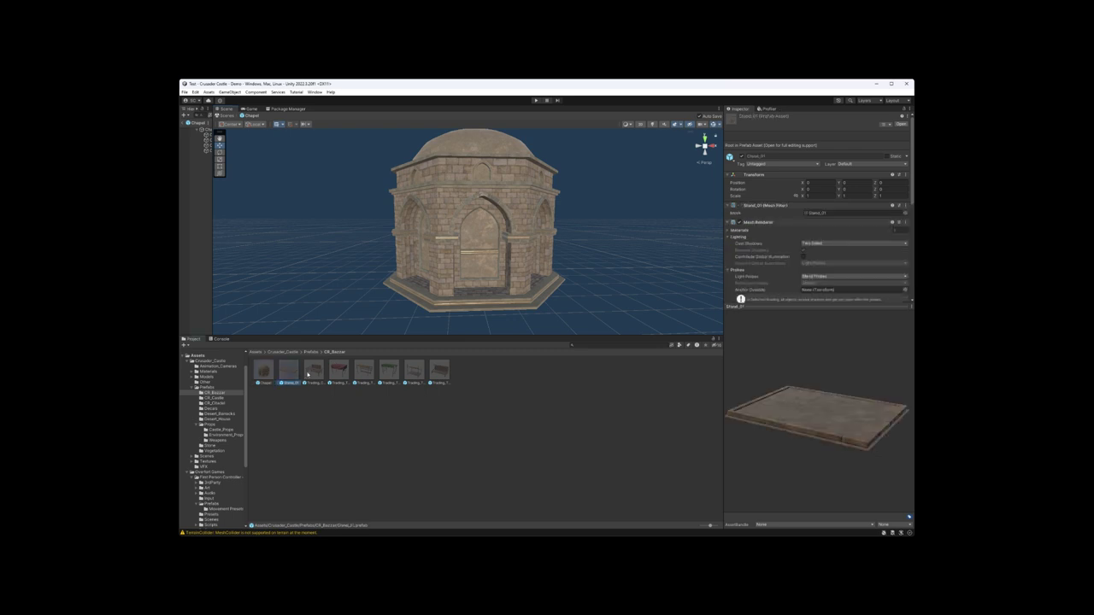
pyautogui.click(317, 373)
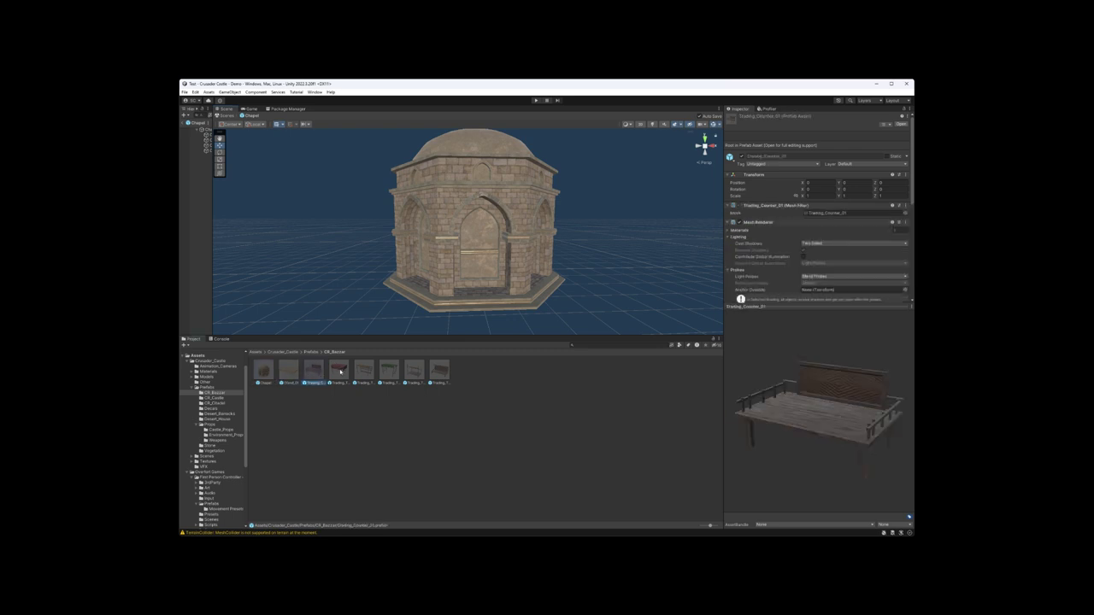
pyautogui.click(342, 371)
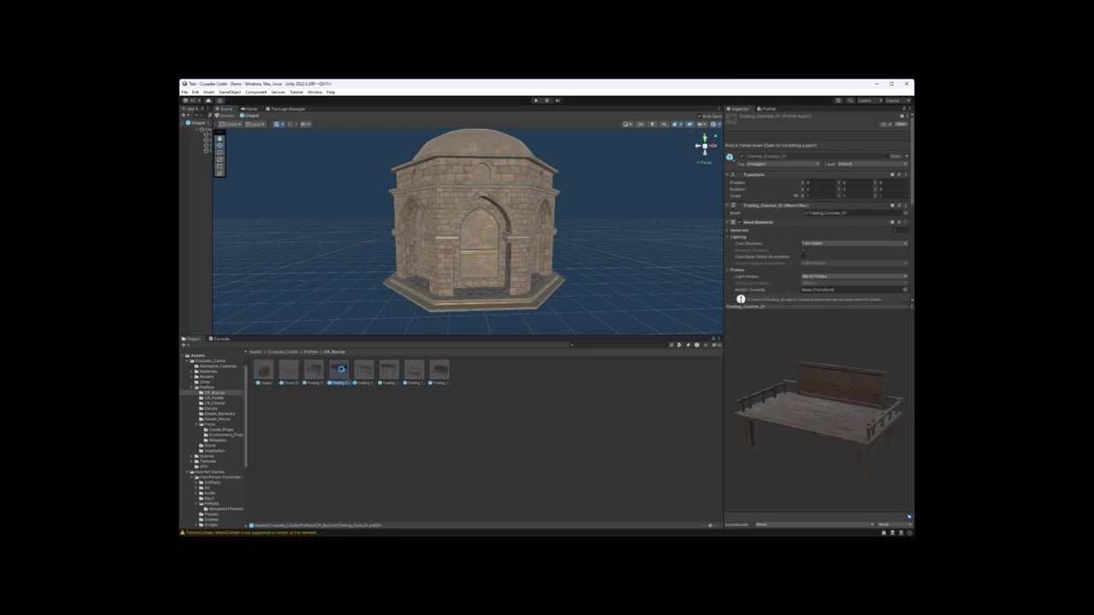
pyautogui.click(363, 371)
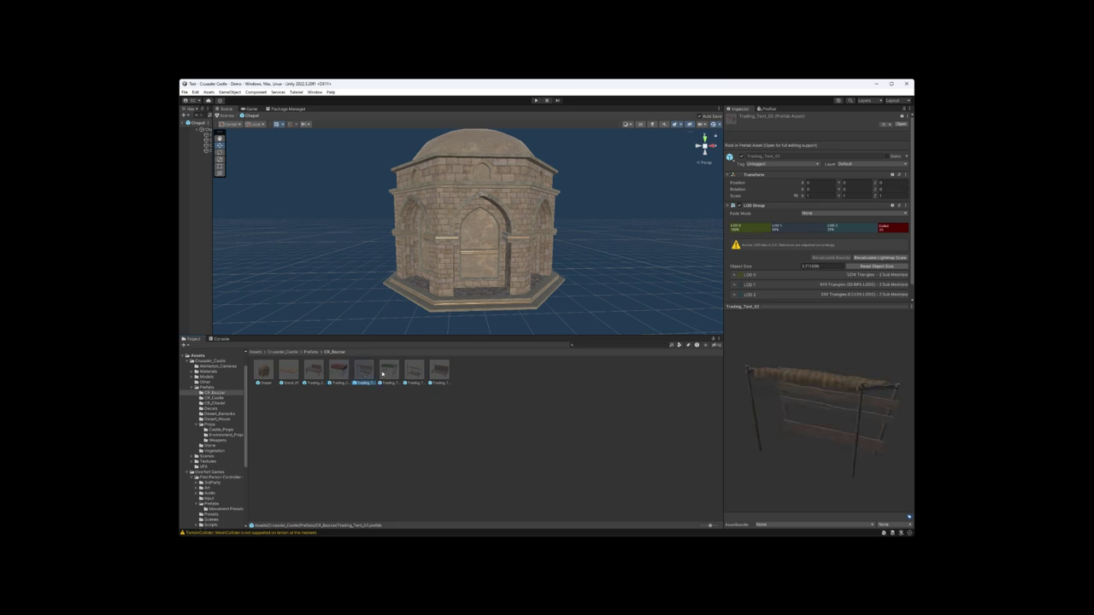
pyautogui.click(347, 371)
pyautogui.click(313, 370)
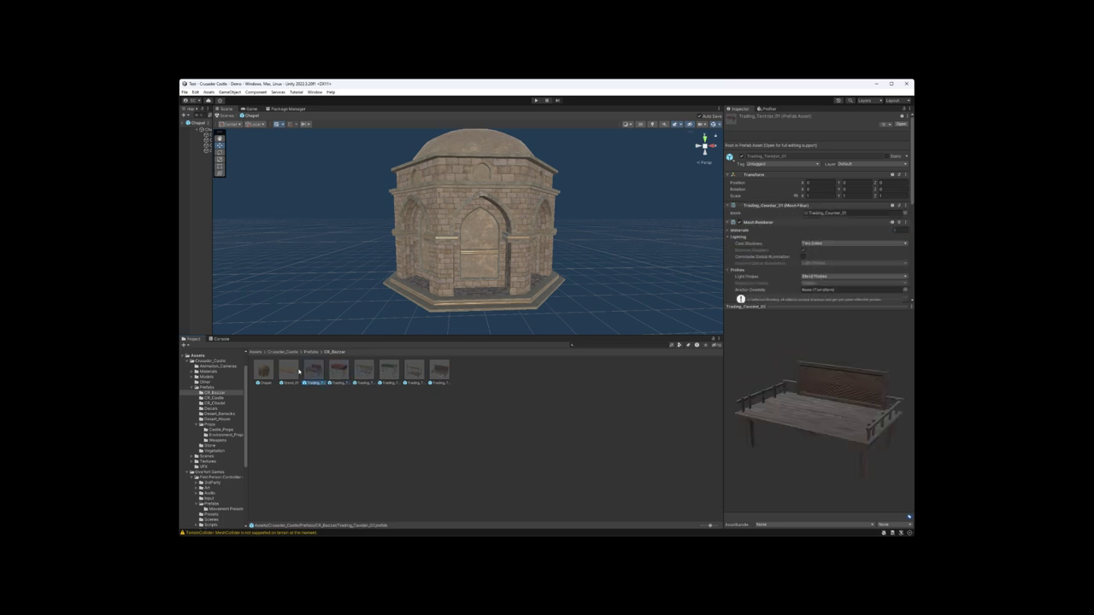
pyautogui.click(345, 370)
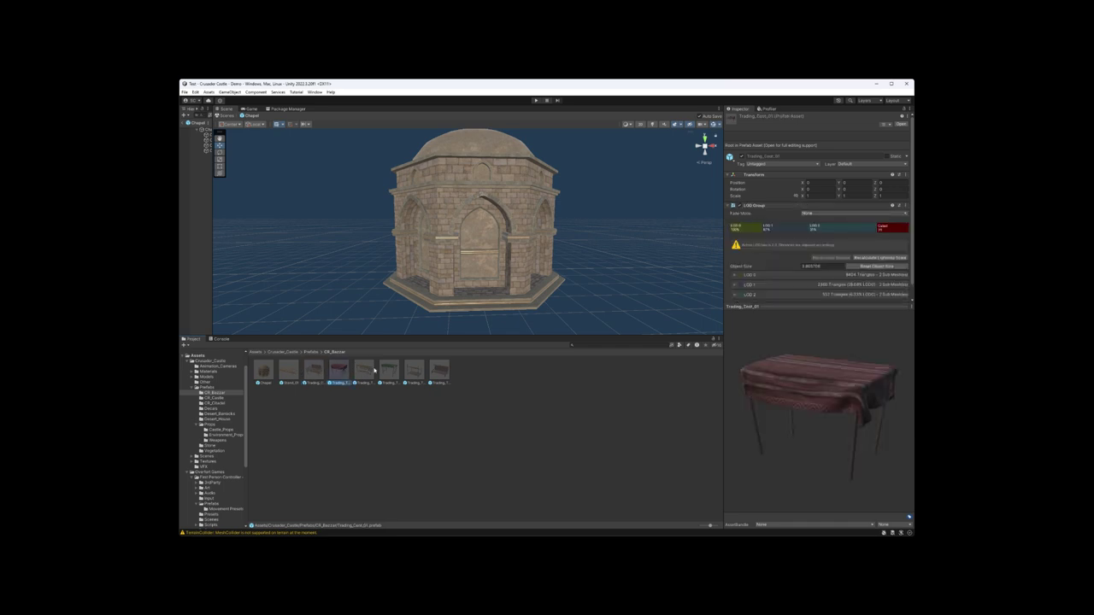
# - Preview the green-cloth tent, pole stall and bench, spin the bench, then return to Prefabs
pyautogui.press('Left')
pyautogui.press('Left')
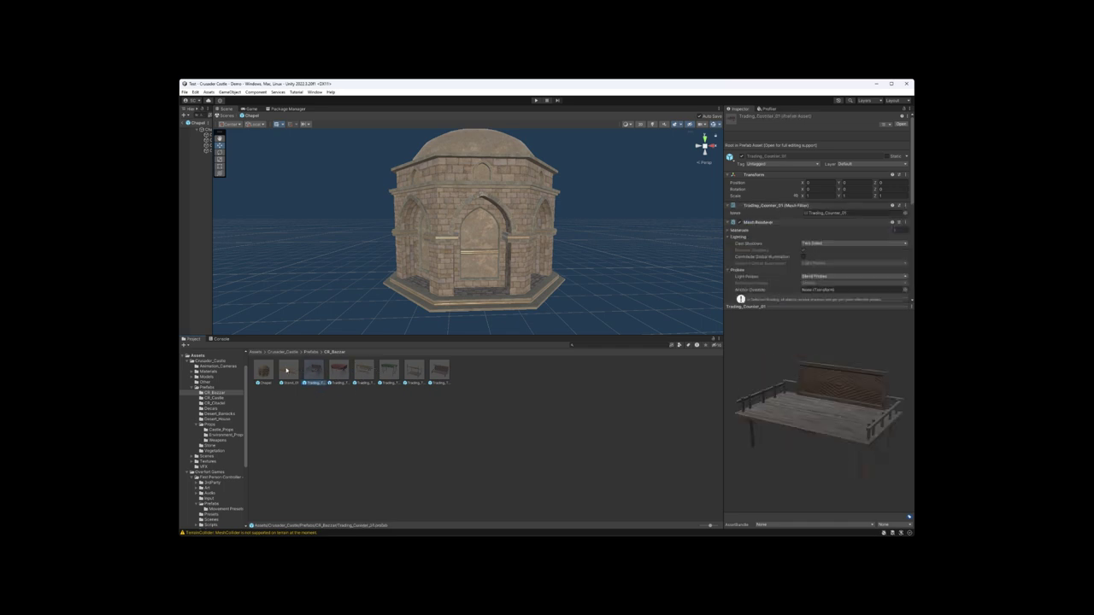
pyautogui.click(317, 374)
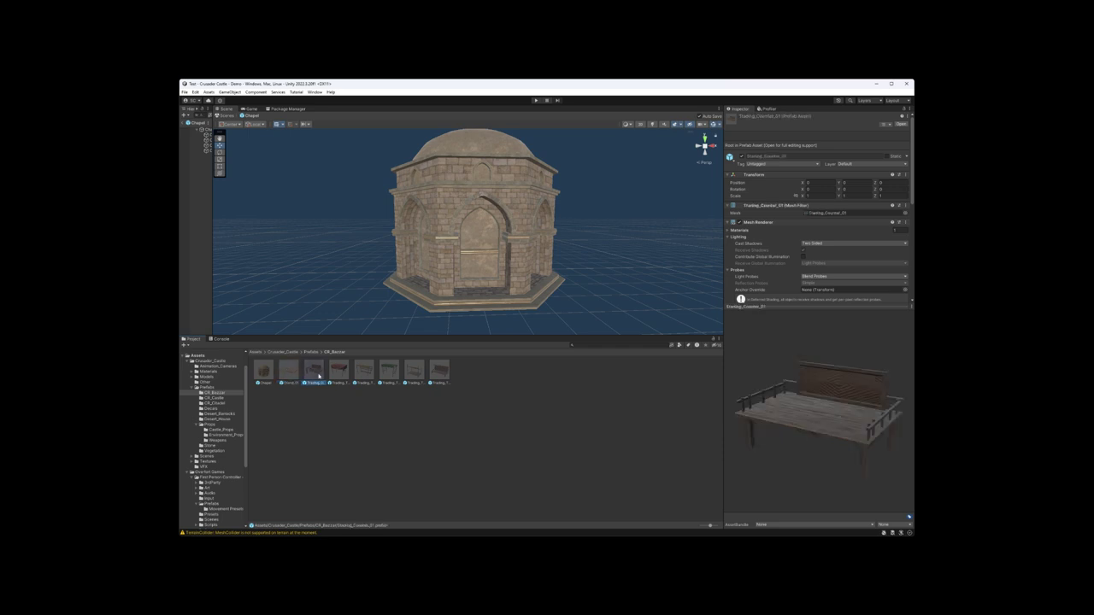
pyautogui.click(339, 372)
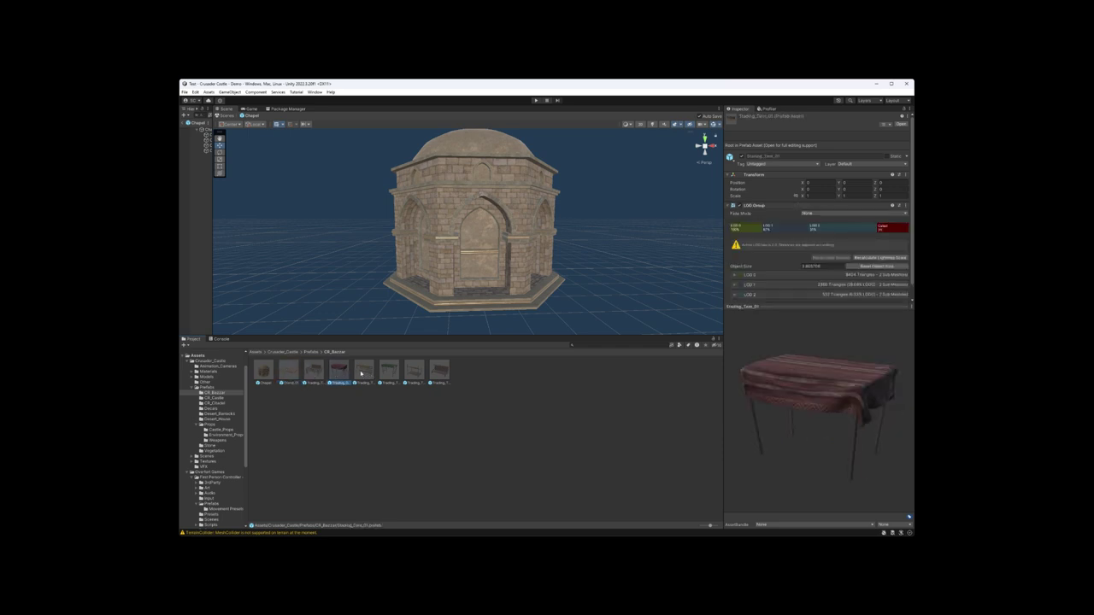
pyautogui.click(365, 374)
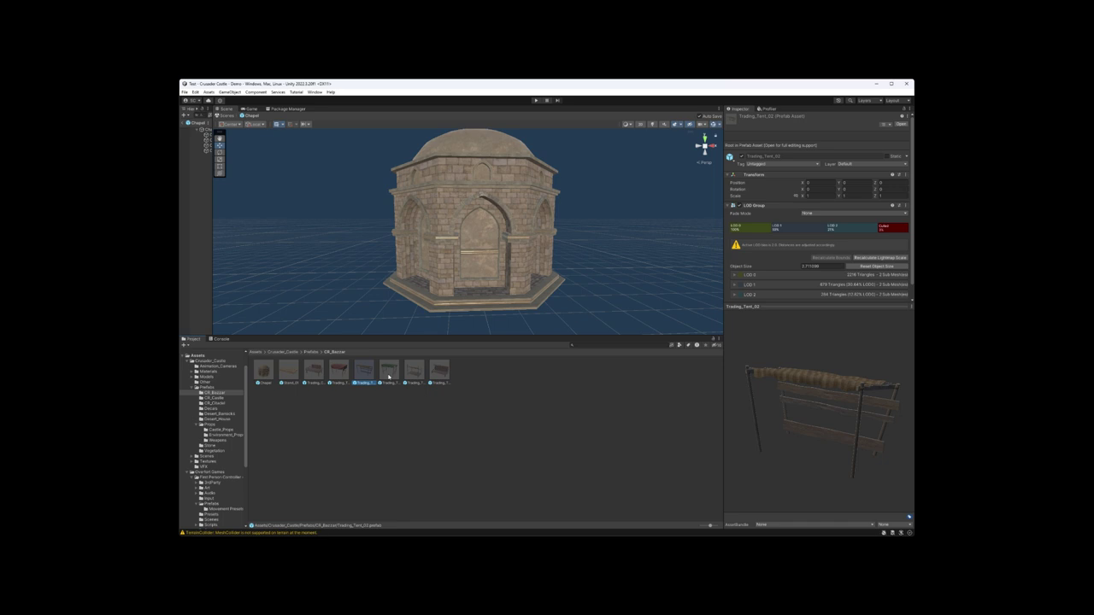
pyautogui.click(391, 374)
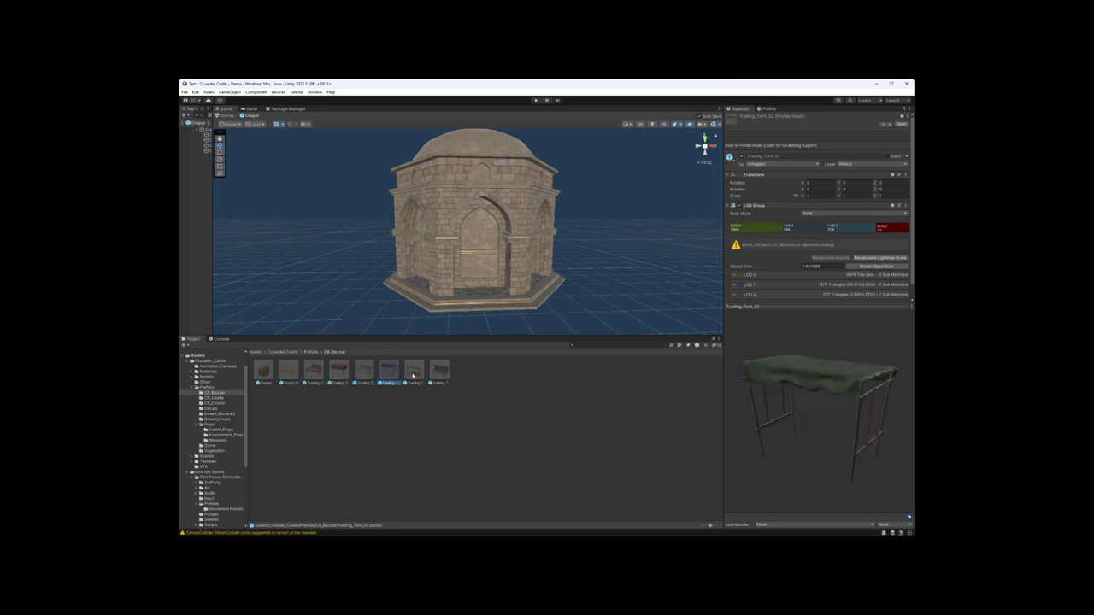
pyautogui.click(413, 373)
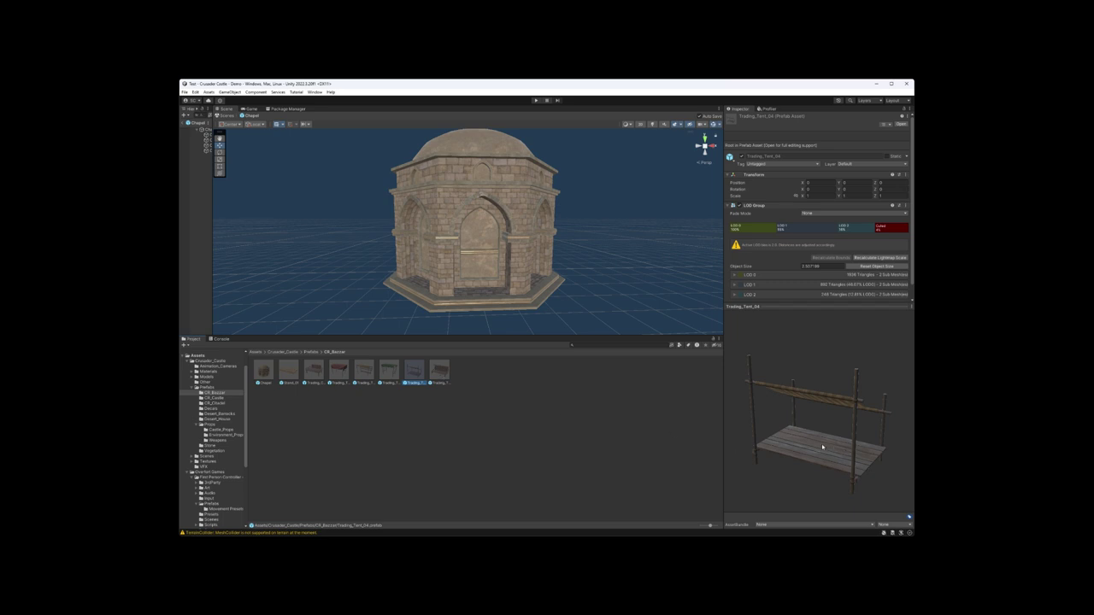
pyautogui.click(442, 372)
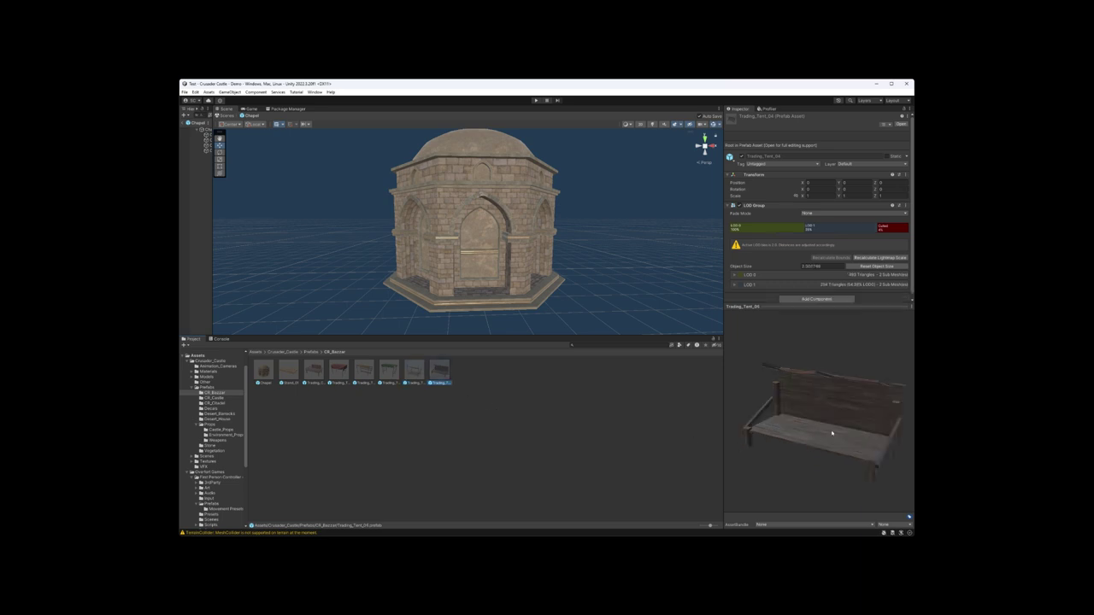
pyautogui.moveTo(836, 436)
pyautogui.mouseDown()
pyautogui.moveTo(865, 423)
pyautogui.moveTo(801, 417)
pyautogui.moveTo(827, 422)
pyautogui.mouseUp()
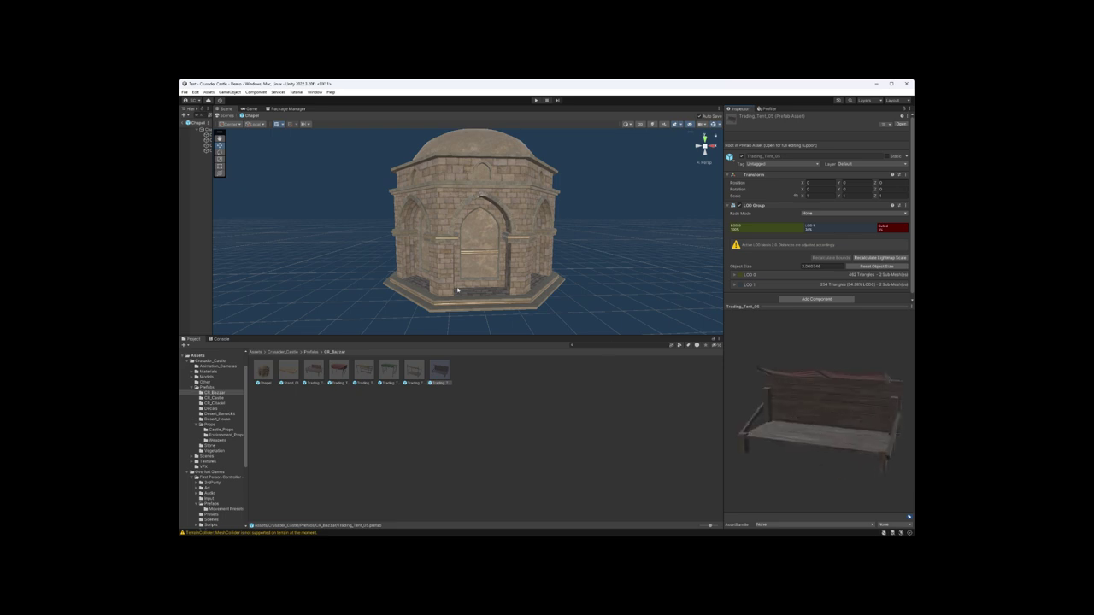
pyautogui.click(311, 353)
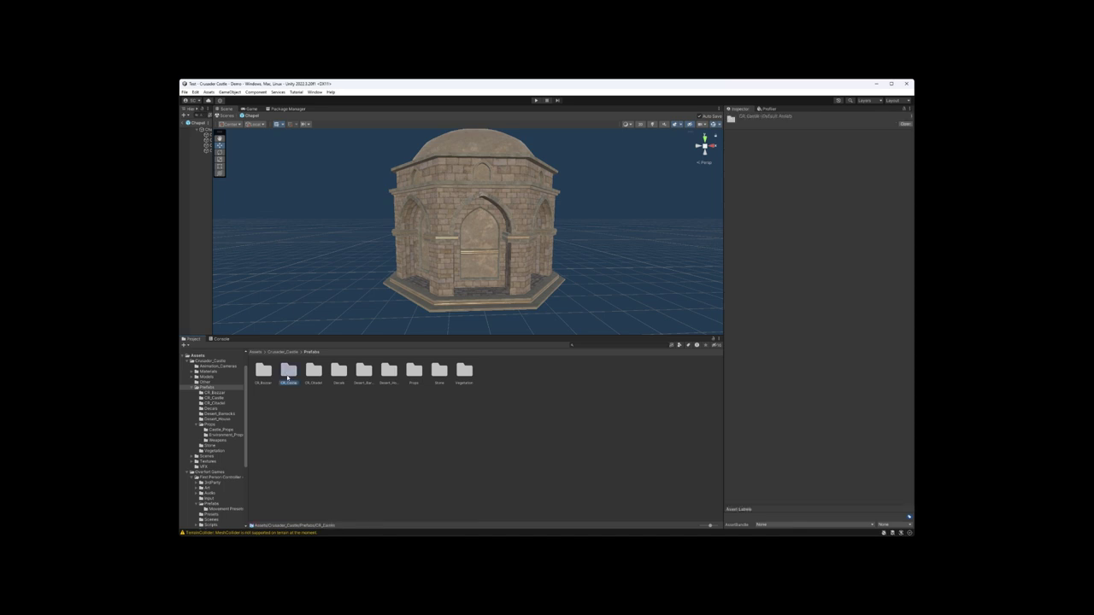
# - Open CR_Castle and preview its wall and Broken_Wall_01 prefabs, rotating the broken wall
pyautogui.doubleClick(288, 372)
pyautogui.click(265, 373)
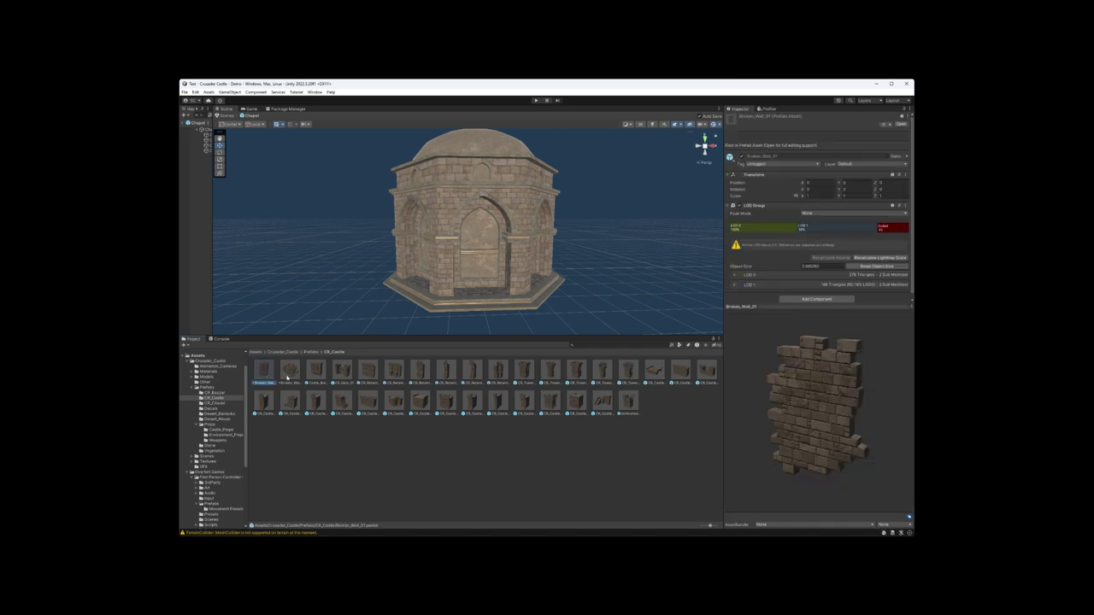
pyautogui.click(292, 370)
pyautogui.click(403, 371)
pyautogui.click(435, 376)
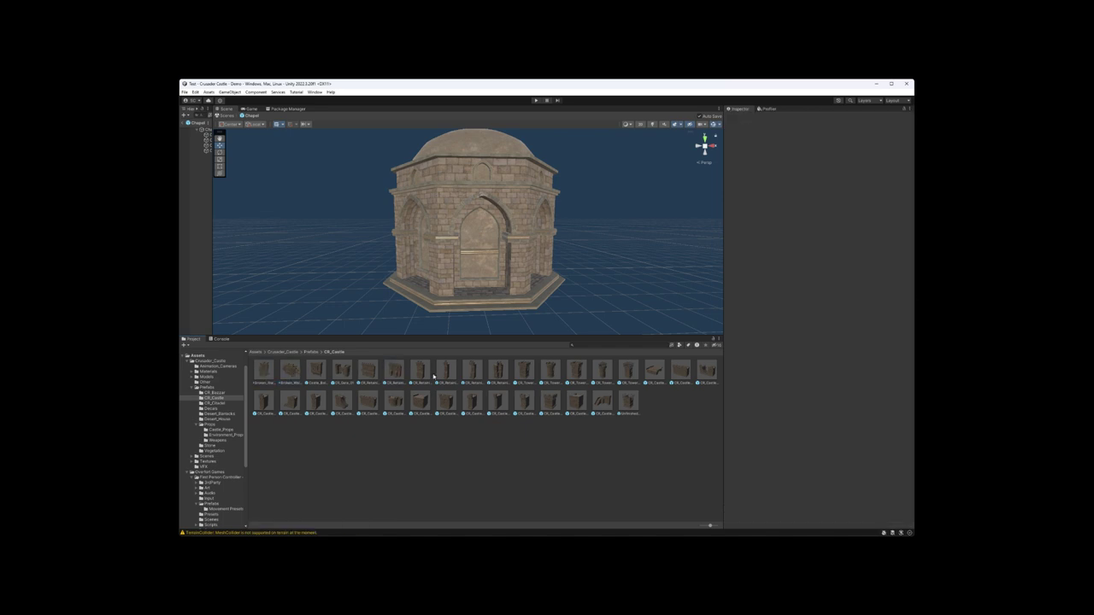
pyautogui.click(272, 369)
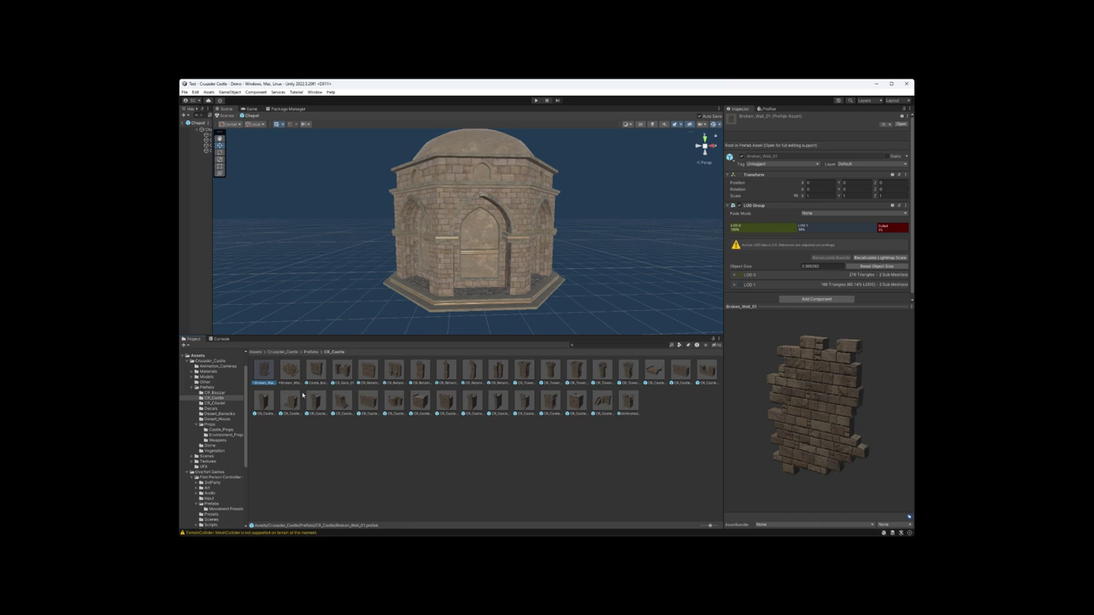
pyautogui.press('Right')
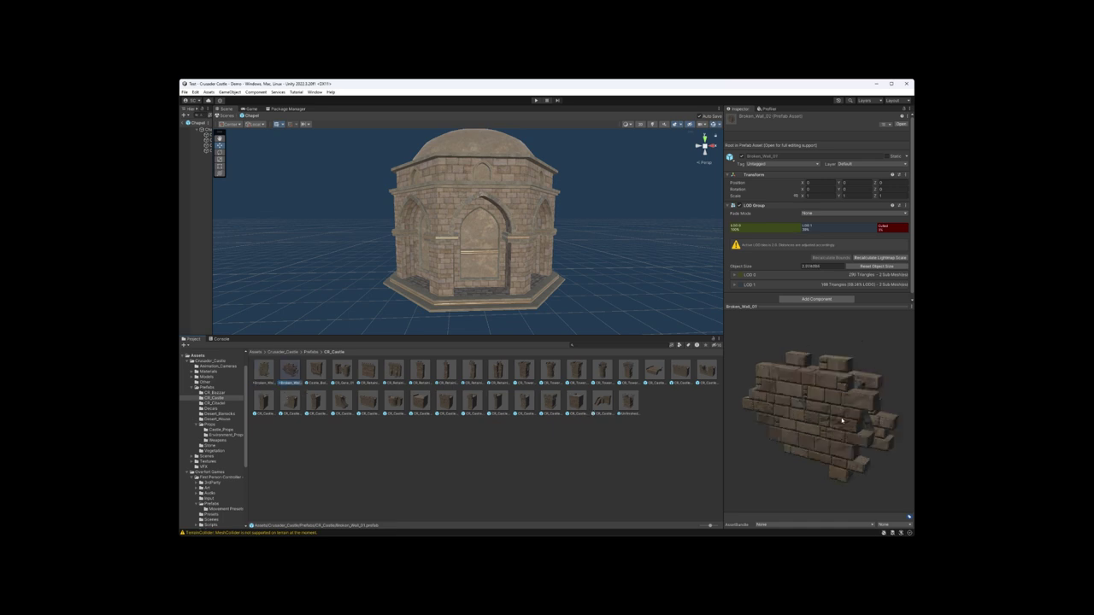
pyautogui.moveTo(841, 421); pyautogui.dragTo(778, 422)
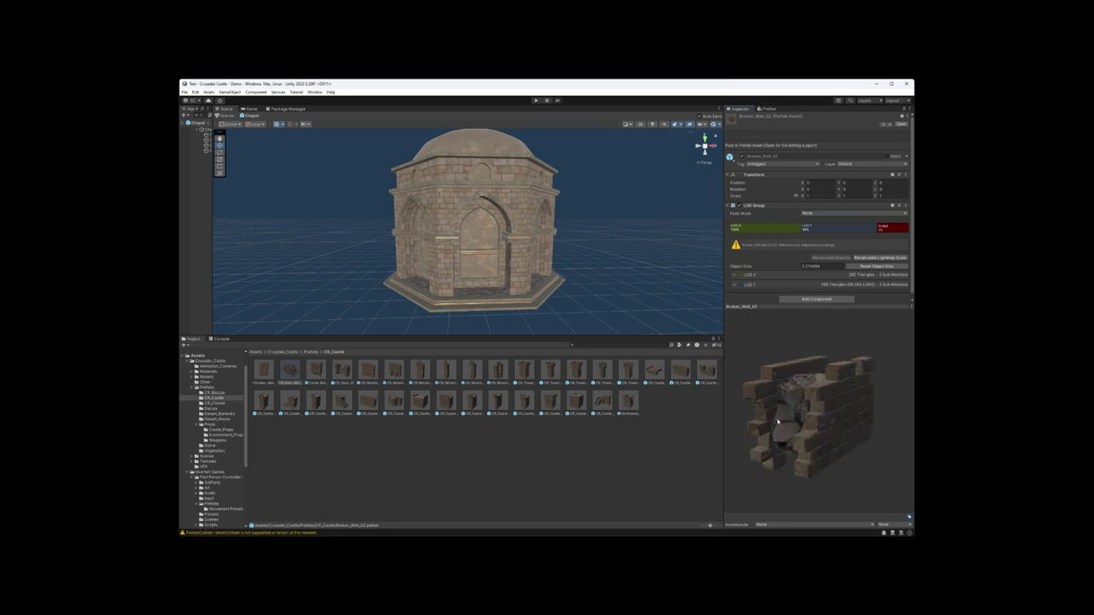
# - Preview Castle_Balcony_01 and CR_Gate_01, then open CR_Gate_01 in Prefab Mode
pyautogui.click(320, 372)
pyautogui.press('Right')
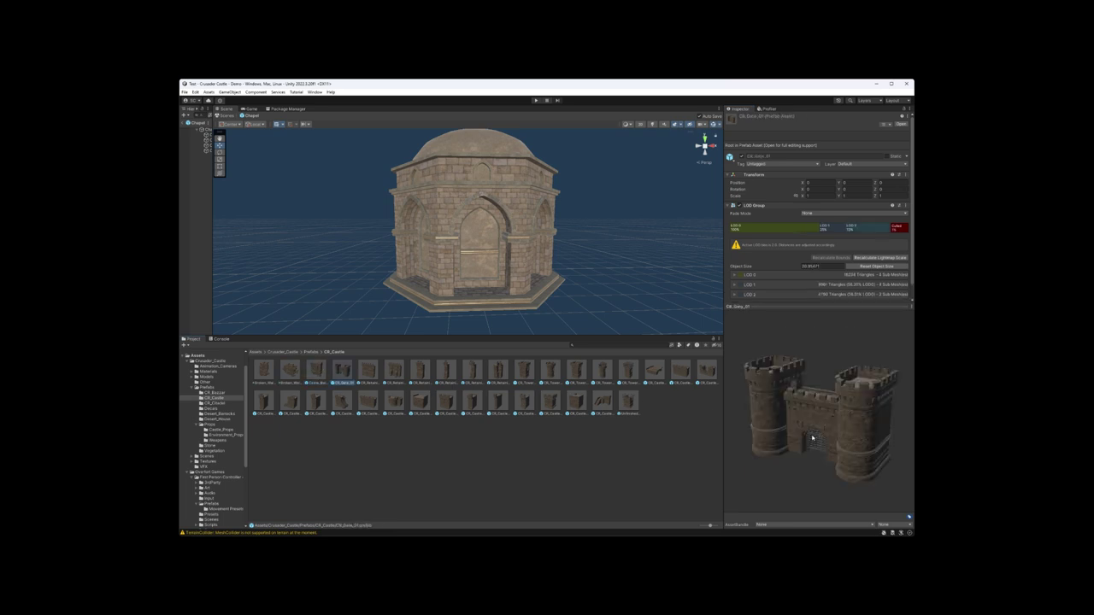
pyautogui.moveTo(811, 439); pyautogui.dragTo(833, 440)
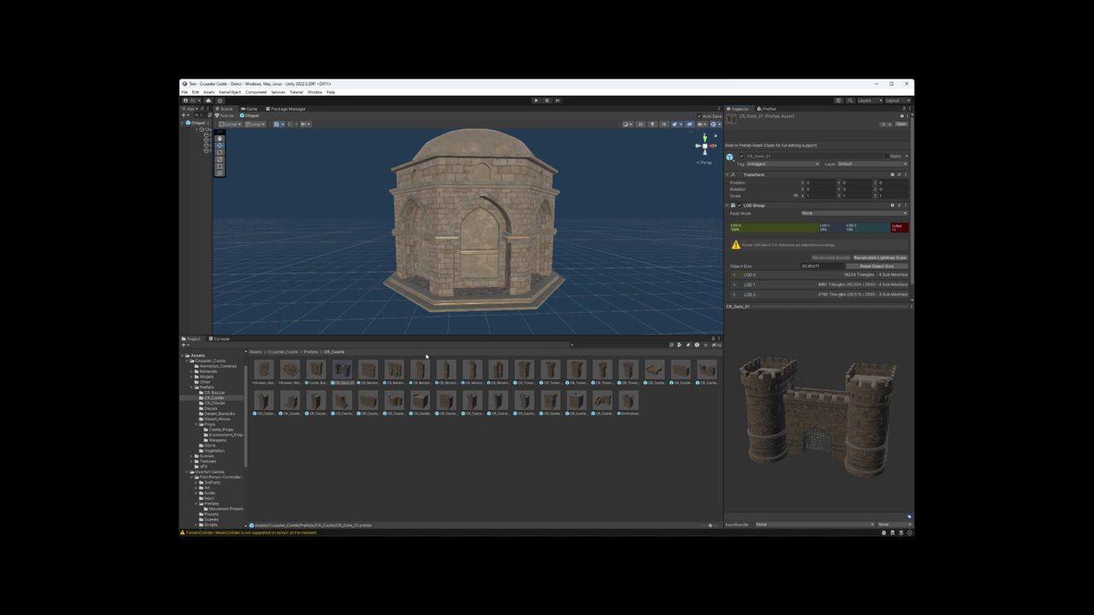
pyautogui.doubleClick(347, 374)
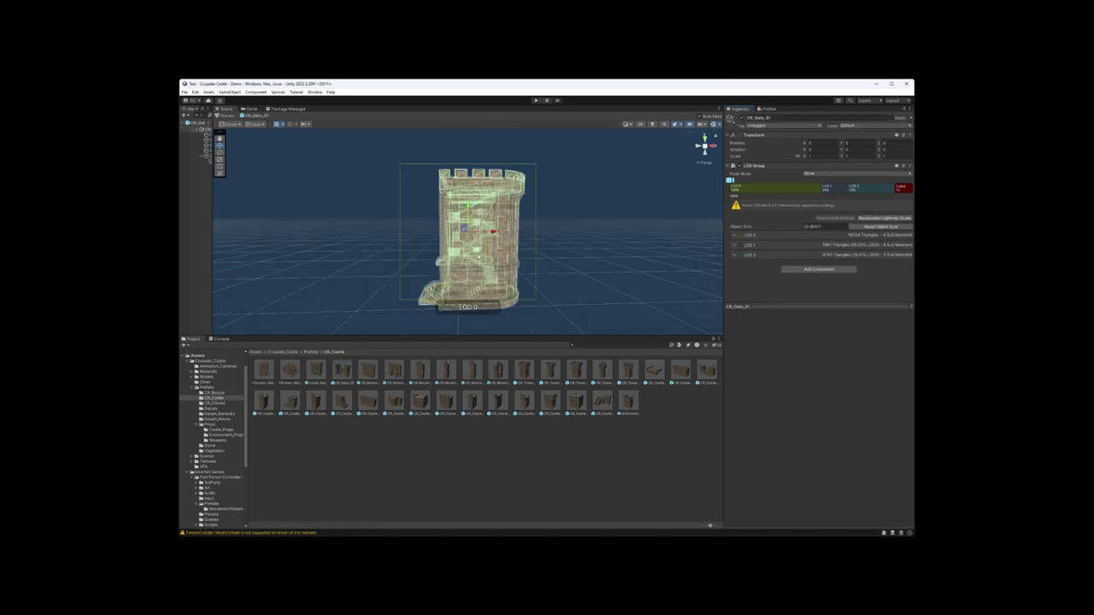
# - Inspect the CR_Gate_01 portcullis and gate mesh up close, framing the gate and selecting its root
pyautogui.moveTo(481, 253); pyautogui.dragTo(419, 277, button='right')
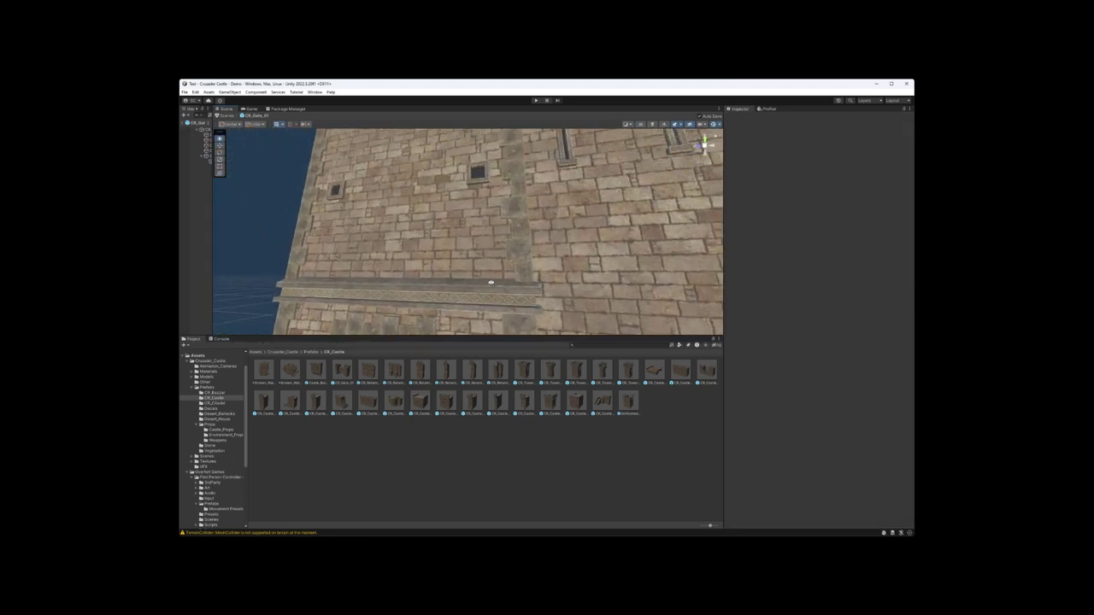
pyautogui.click(513, 309)
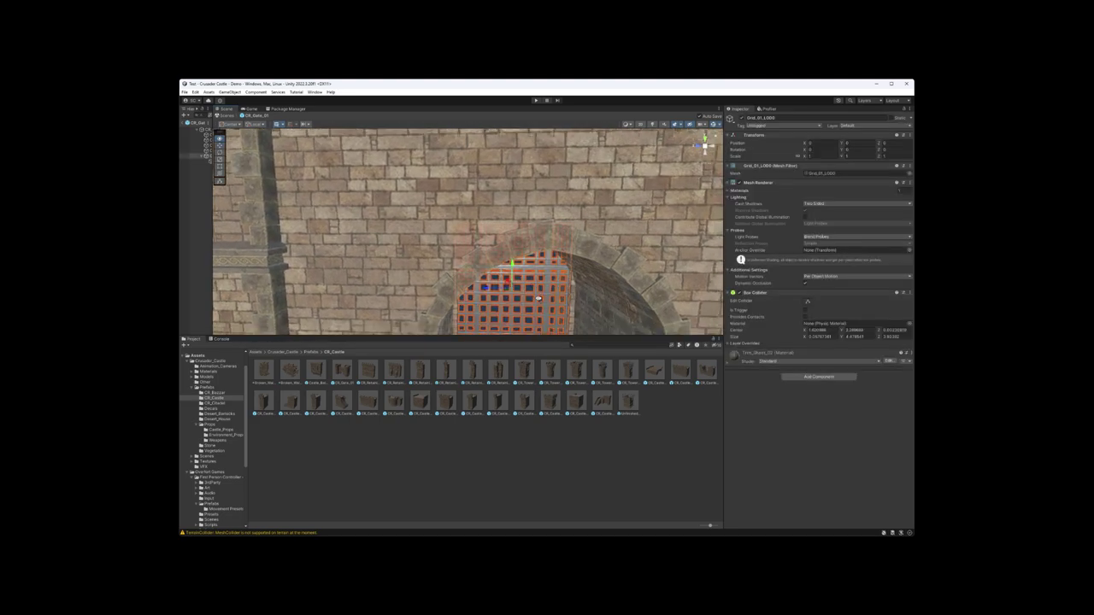
pyautogui.moveTo(521, 279); pyautogui.dragTo(288, 276, button='right')
pyautogui.scroll(-8, 288, 276)
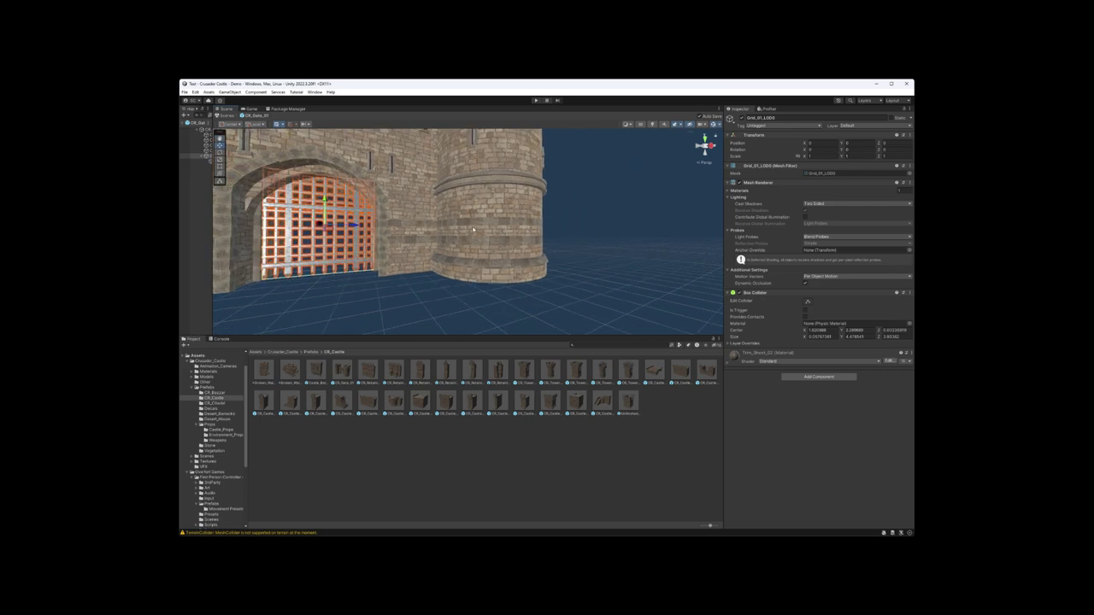
pyautogui.click(507, 240)
pyautogui.press('f')
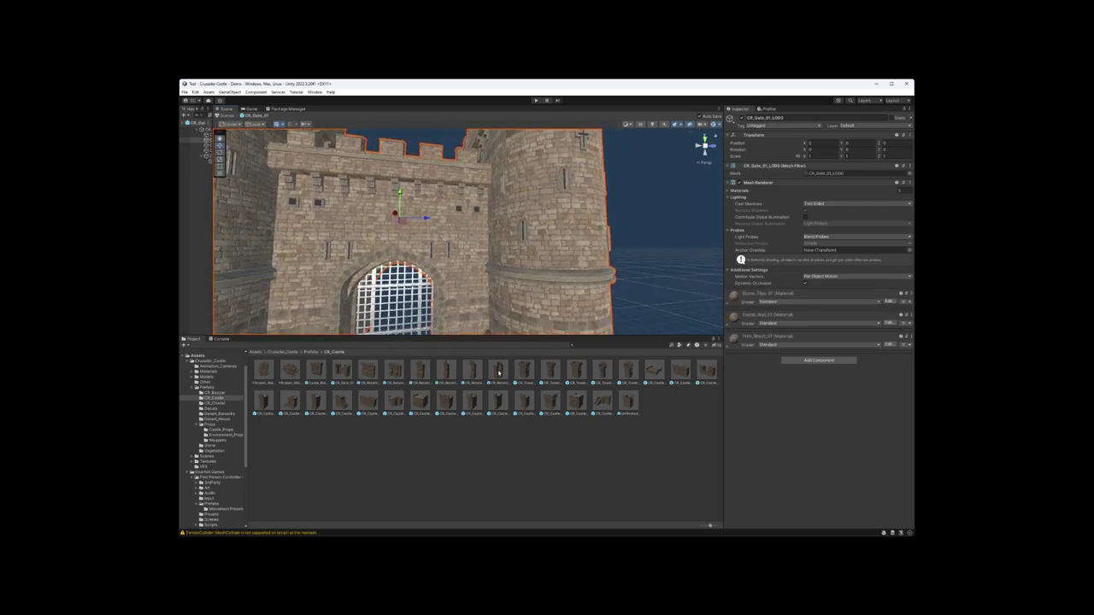
pyautogui.click(344, 375)
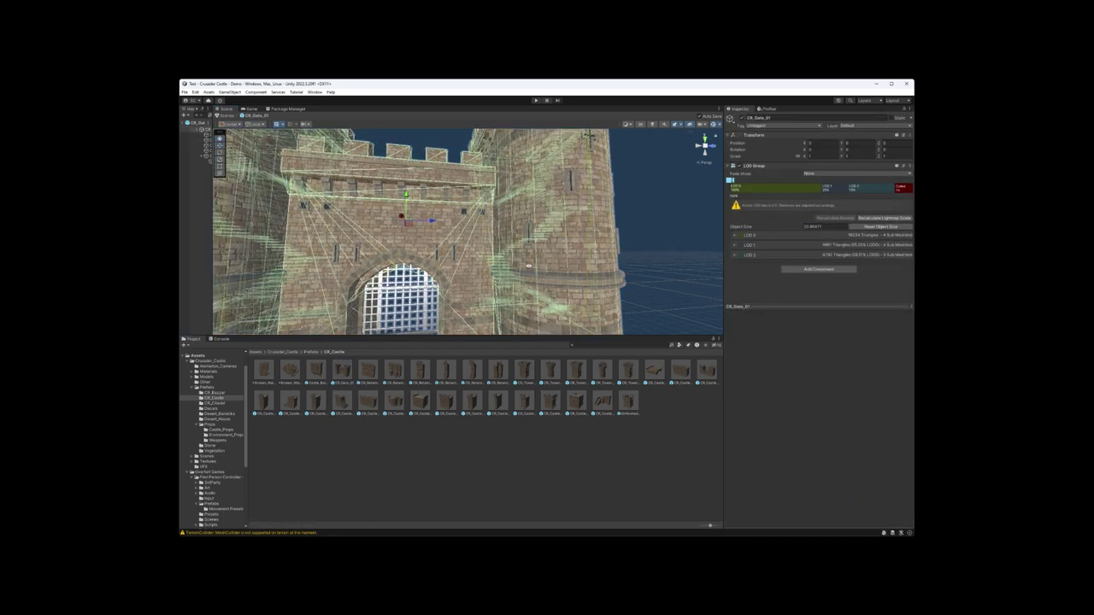
pyautogui.moveTo(521, 273); pyautogui.dragTo(427, 348, button='right')
# - Preview and rotate the retaining wall prefabs, through CR_Retaining_Wall_04 to CR_Retaining_Wall_Angle_02
pyautogui.click(365, 373)
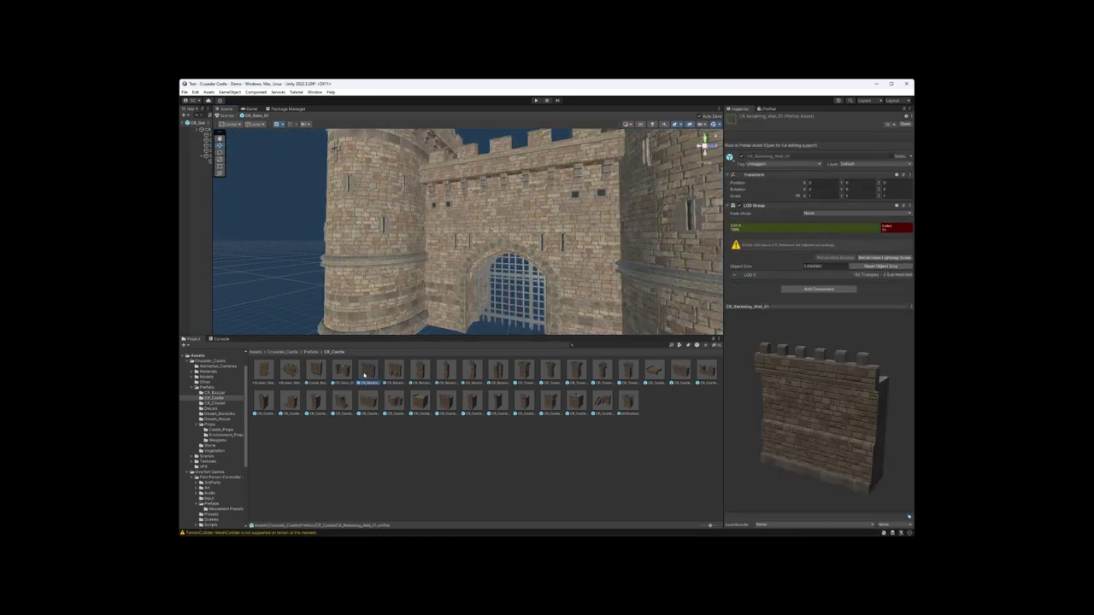
pyautogui.moveTo(745, 441); pyautogui.dragTo(773, 419)
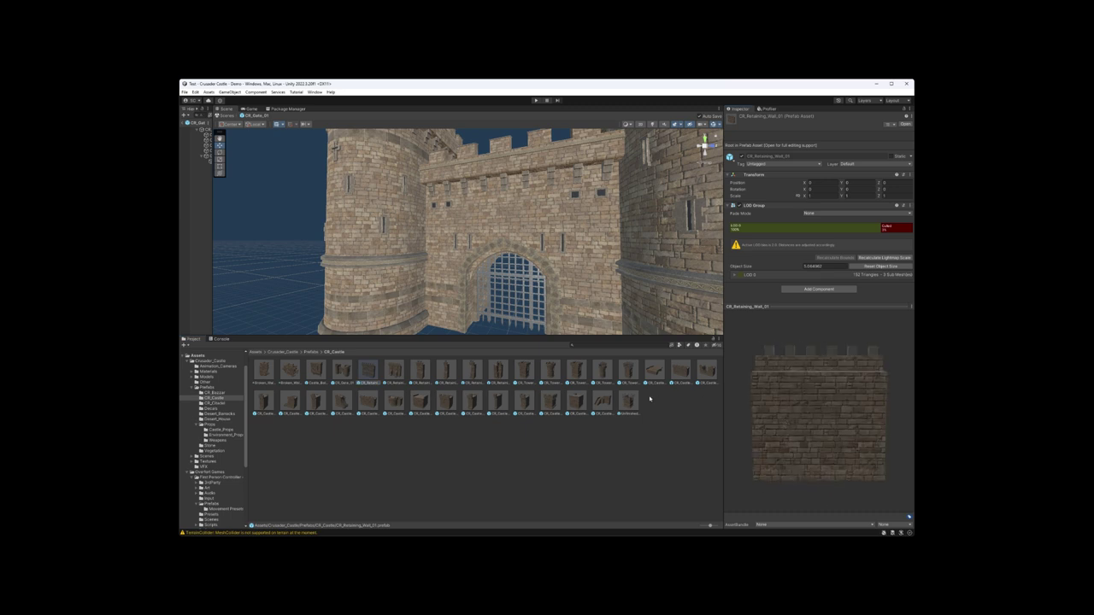
pyautogui.click(394, 373)
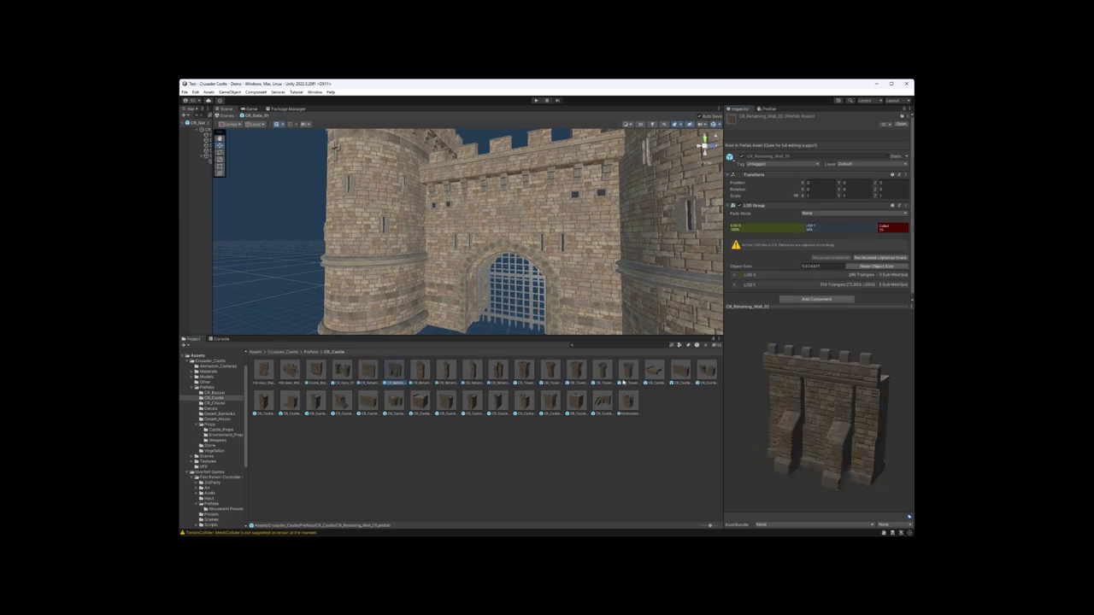
pyautogui.moveTo(878, 411); pyautogui.dragTo(685, 396)
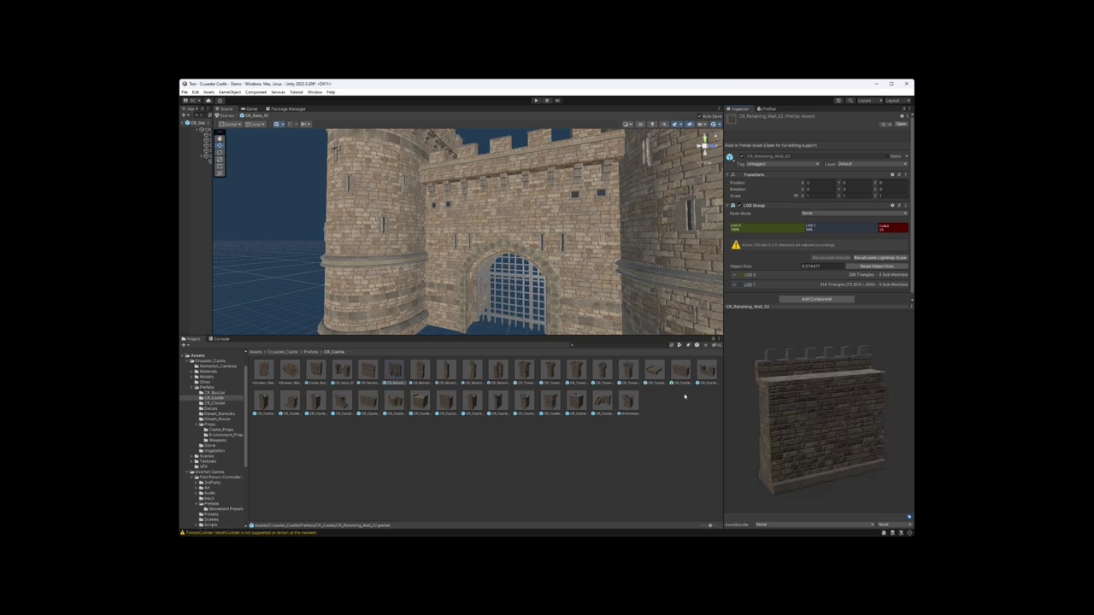
pyautogui.click(416, 376)
pyautogui.press('Right')
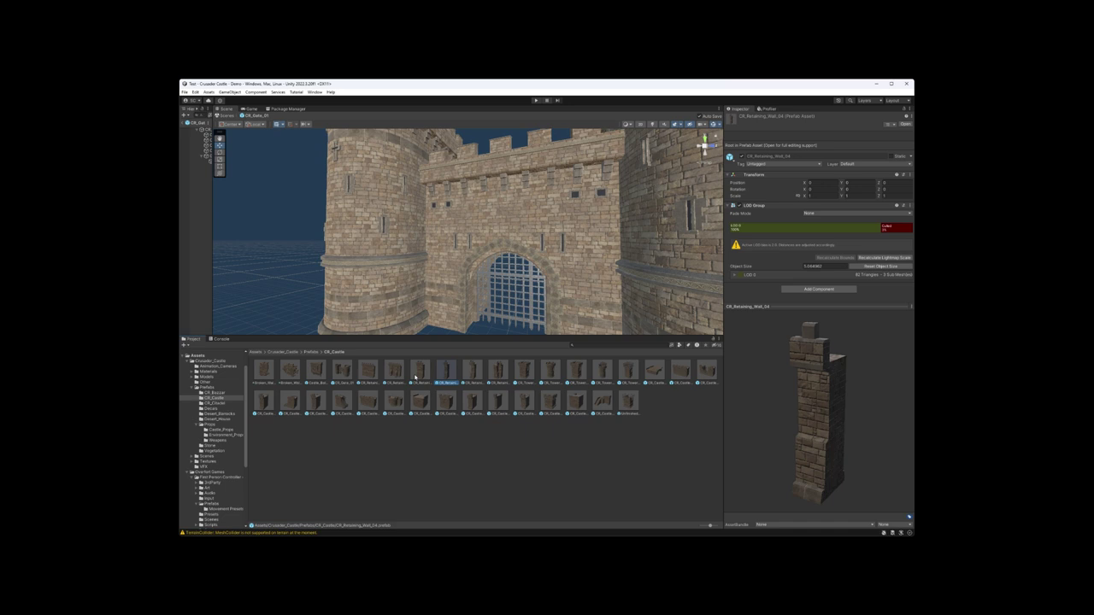
pyautogui.press('Right')
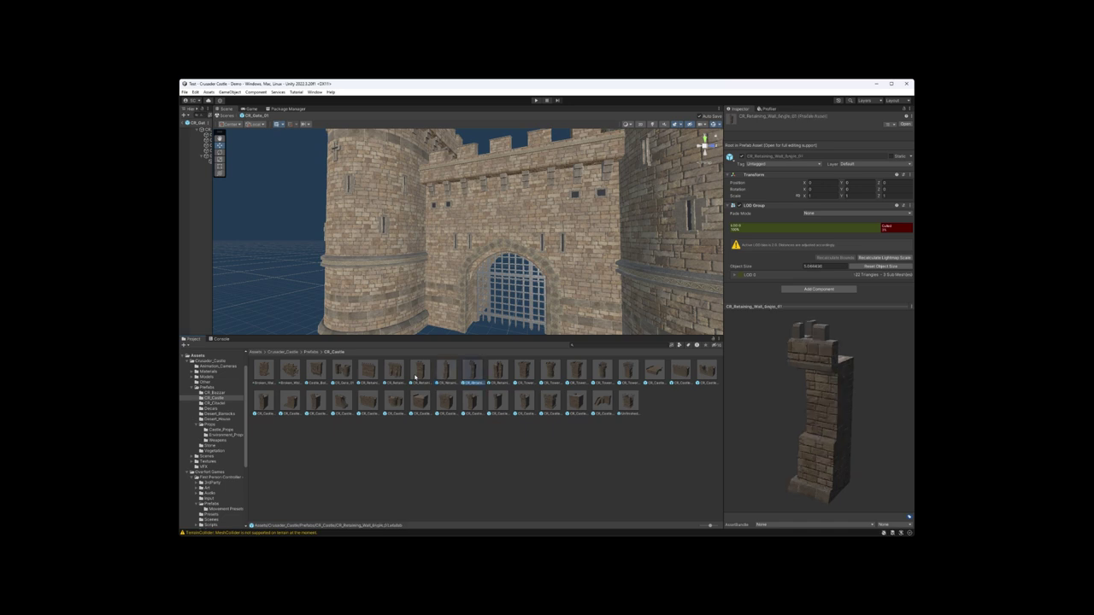
pyautogui.moveTo(839, 387)
pyautogui.mouseDown()
pyautogui.moveTo(842, 478)
pyautogui.moveTo(835, 395)
pyautogui.mouseUp()
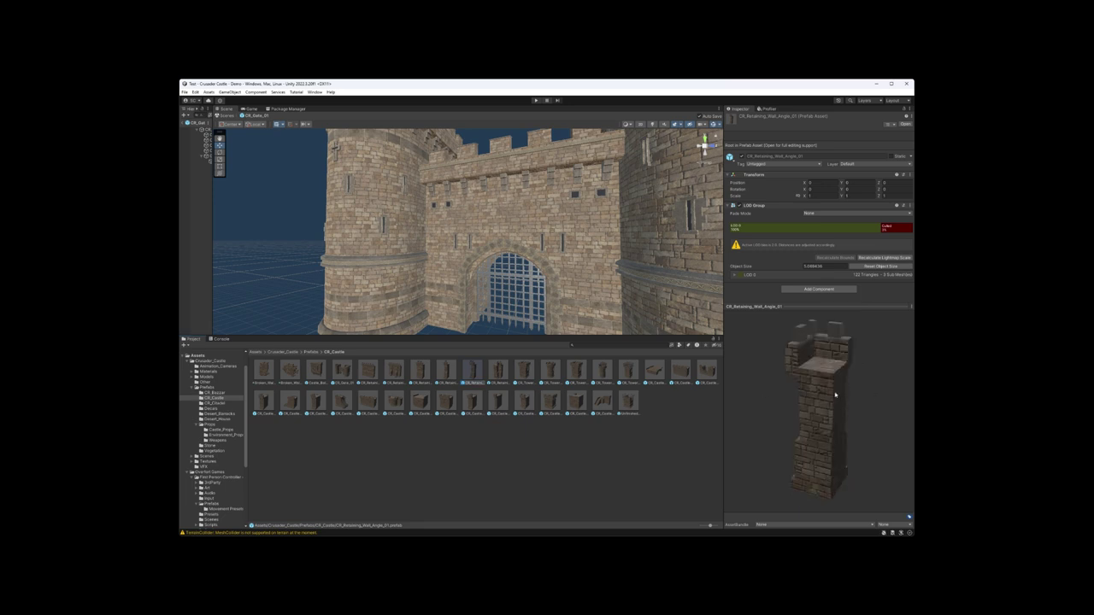
pyautogui.click(498, 371)
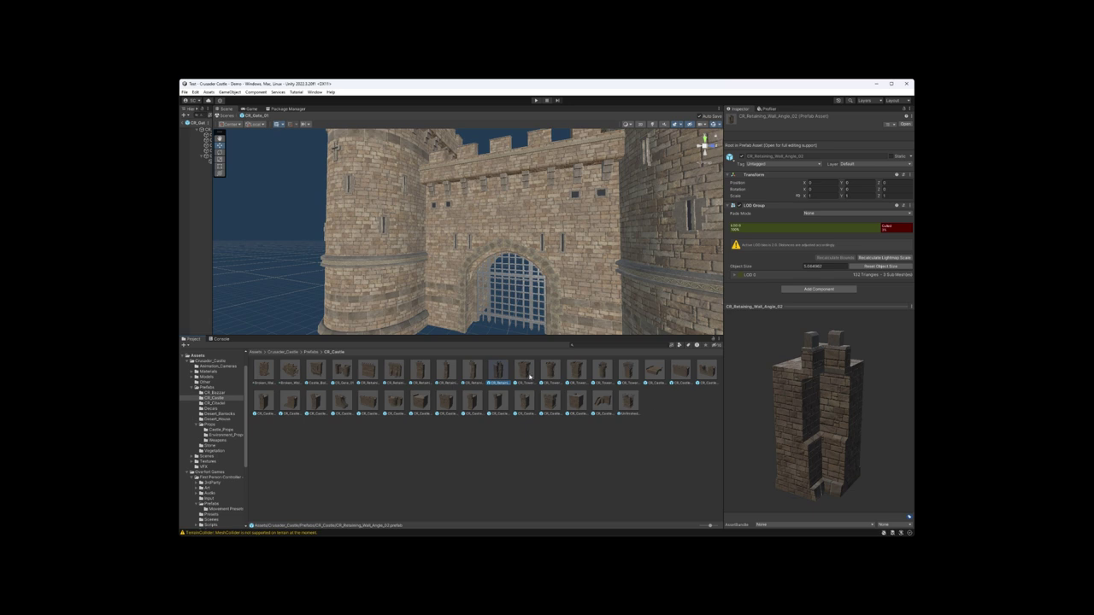
# - Preview CR_Tower_01 and view its model from several angles
pyautogui.click(524, 371)
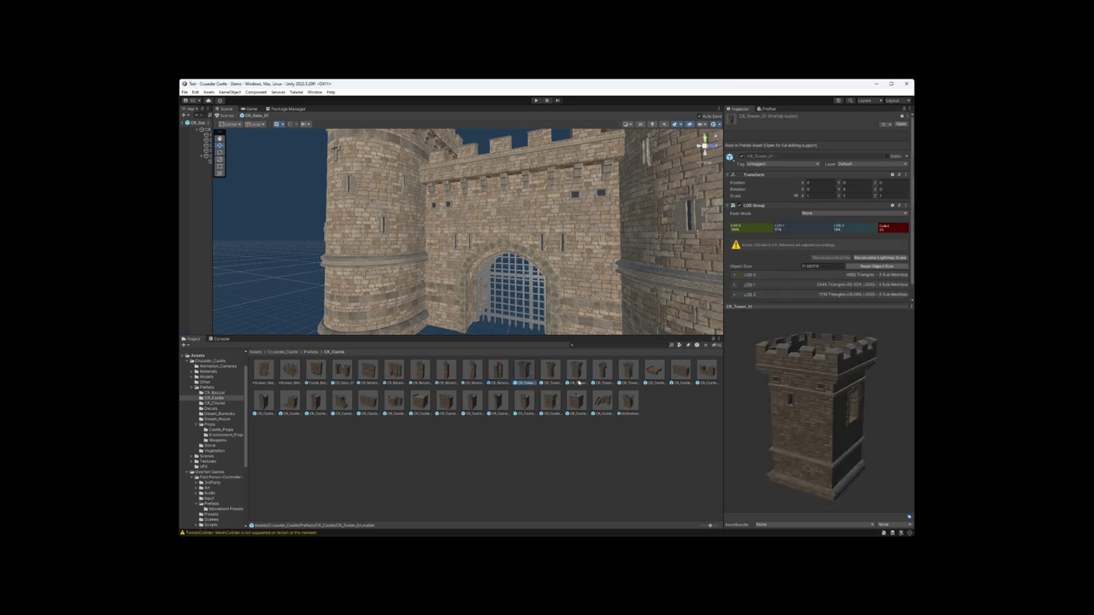
pyautogui.moveTo(776, 391); pyautogui.dragTo(781, 389)
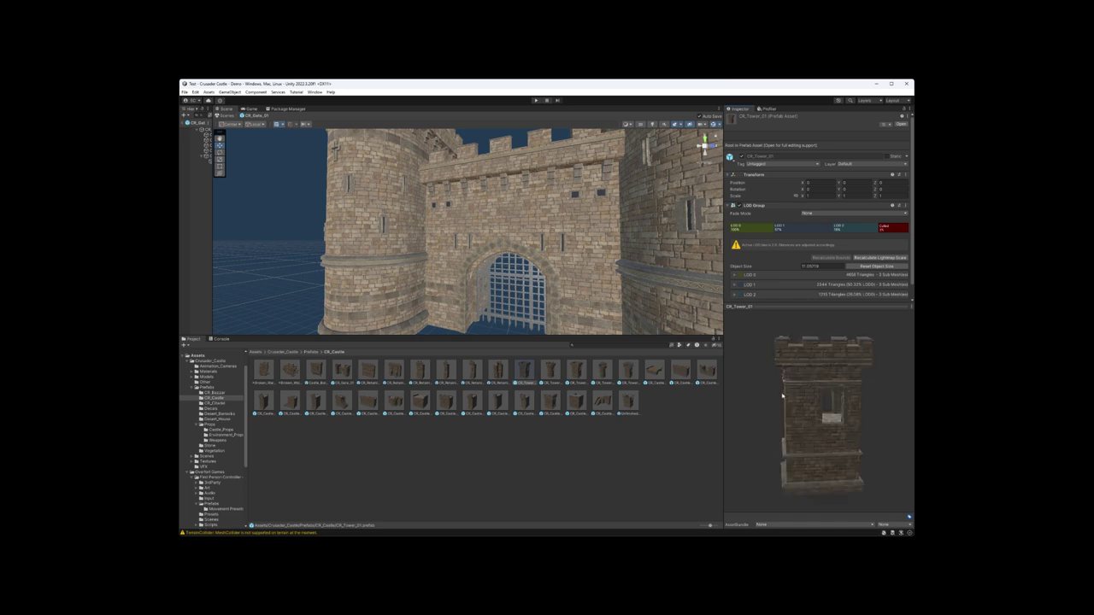
pyautogui.moveTo(816, 430); pyautogui.dragTo(768, 390)
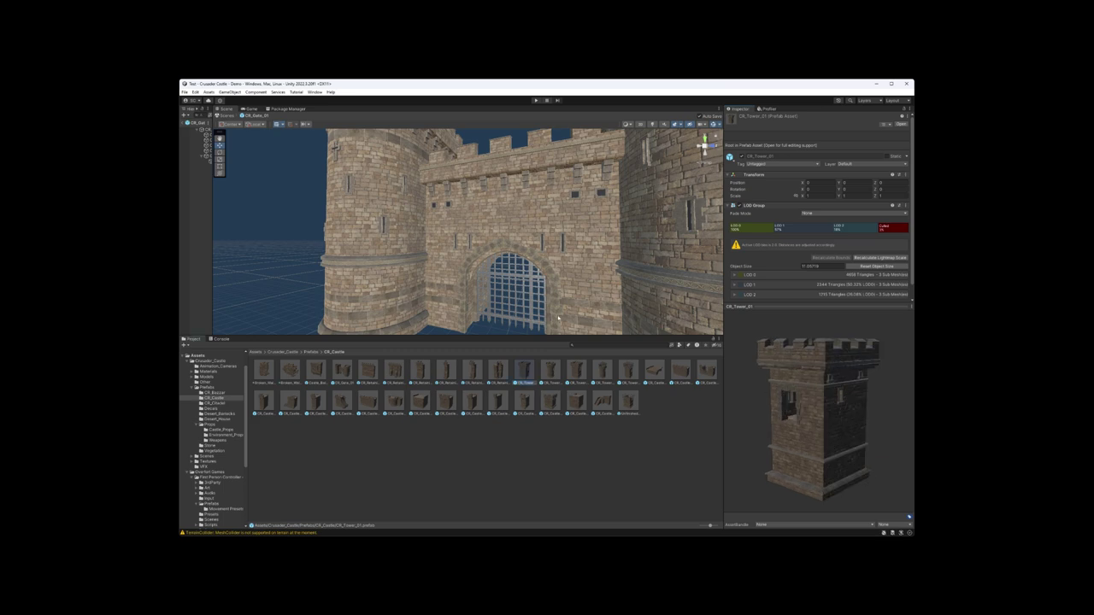
pyautogui.keyDown('alt'); pyautogui.moveTo(549, 305); pyautogui.dragTo(483, 277); pyautogui.keyUp('alt')
pyautogui.scroll(5, 442, 289)
pyautogui.scroll(-5, 462, 268)
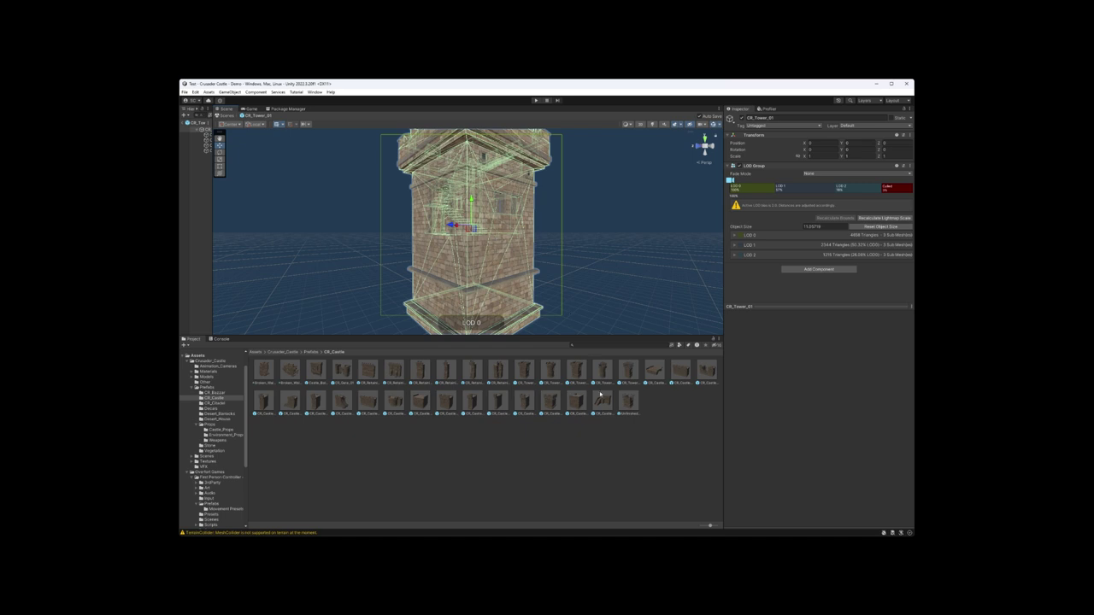
# - Open the square CR_Tower_05 prefab on its own and frame it in the view
pyautogui.click(601, 372)
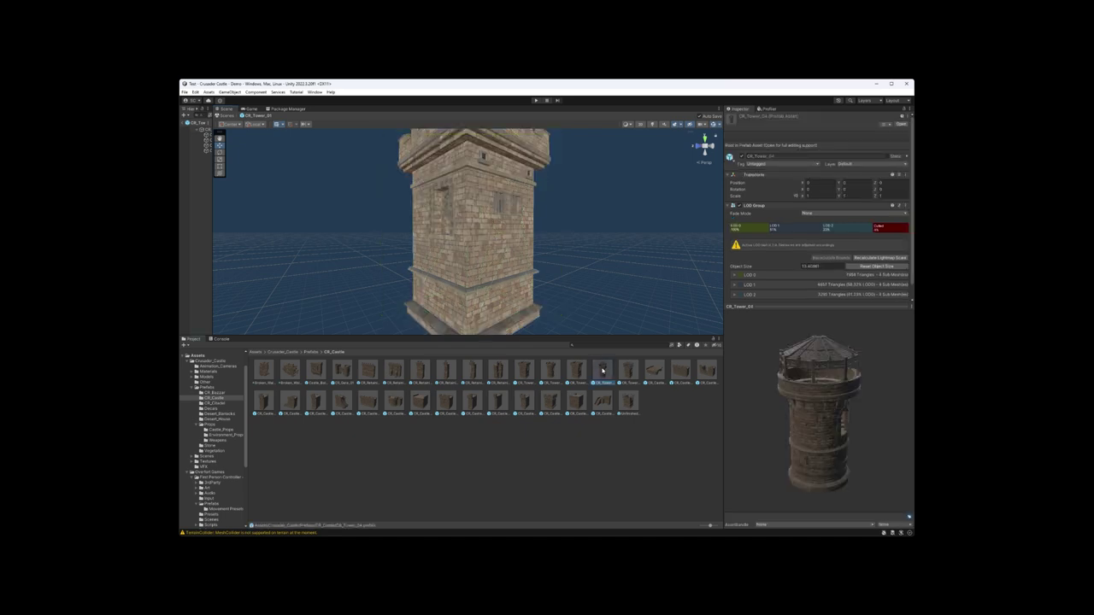
pyautogui.doubleClick(601, 369)
pyautogui.doubleClick(629, 373)
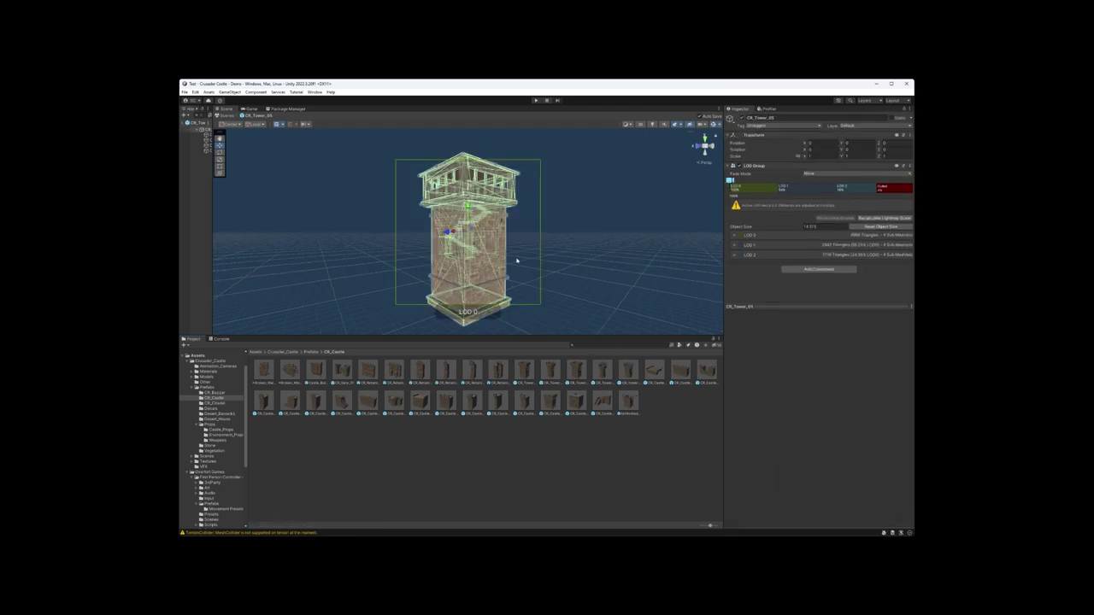
pyautogui.scroll(8, 517, 260)
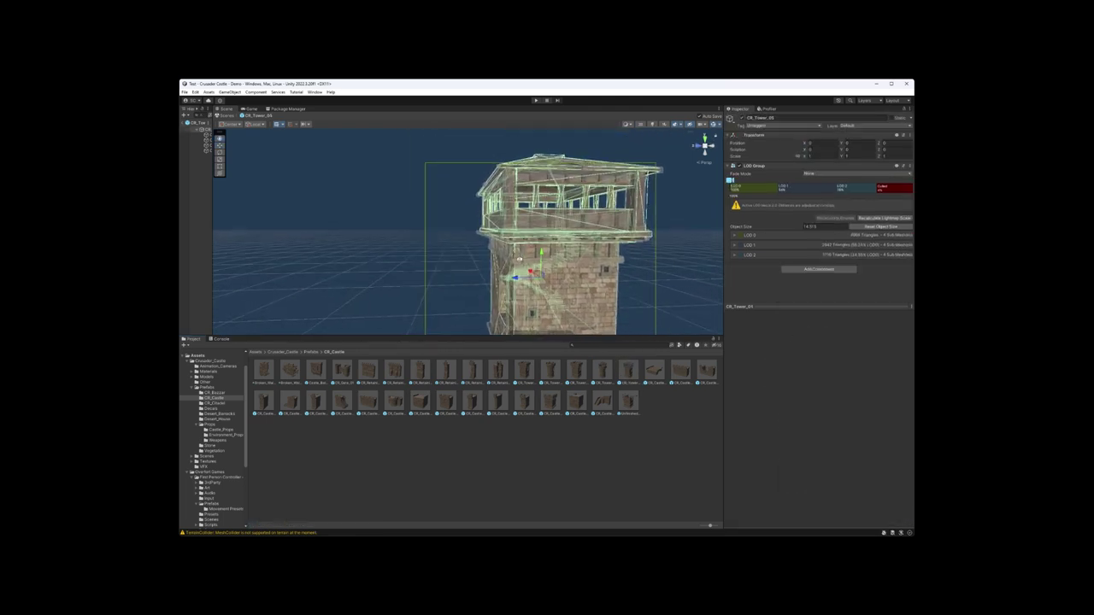
pyautogui.press('f')
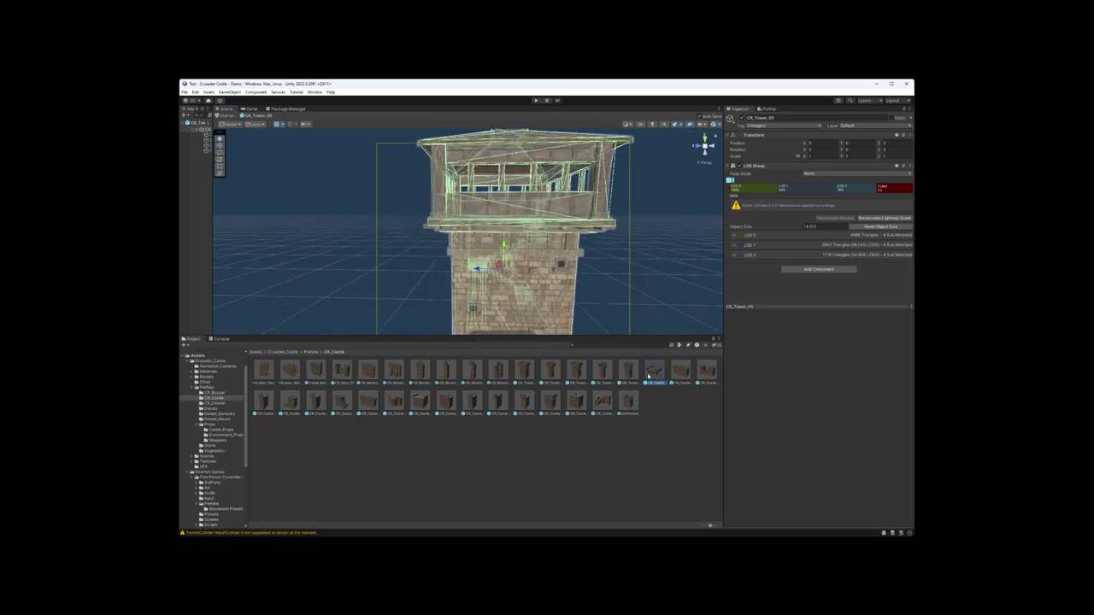
# - Preview and rotate CR_Castle_Bridge_01, CR_Castle_Wall_01 and CR_Castle_Wall_01_Broken
pyautogui.click(650, 373)
pyautogui.moveTo(815, 409); pyautogui.dragTo(734, 382)
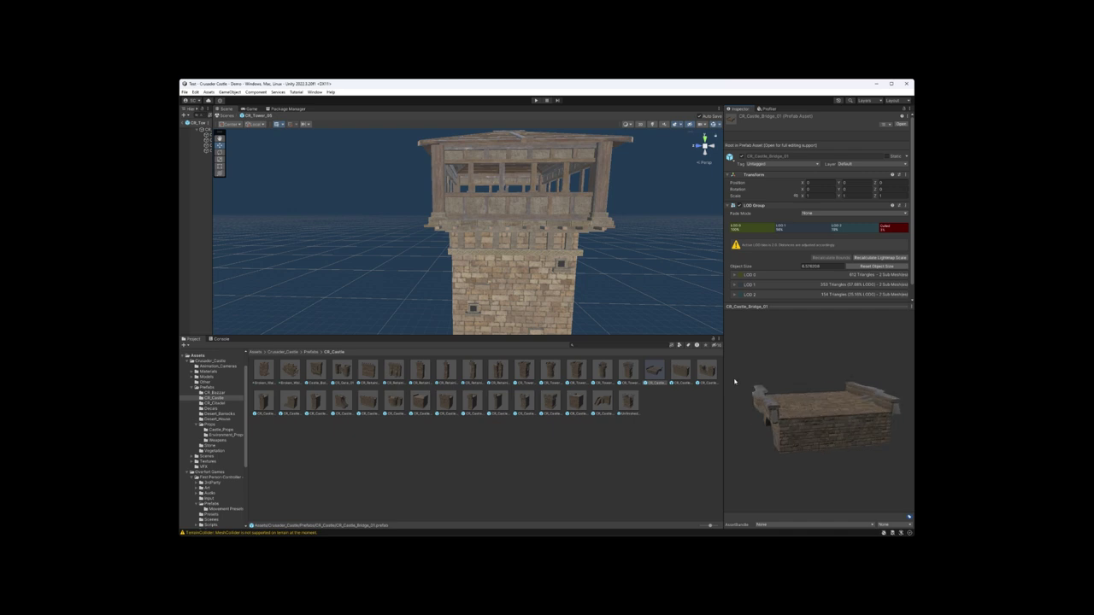
pyautogui.click(682, 370)
pyautogui.moveTo(835, 423); pyautogui.dragTo(752, 419)
pyautogui.click(706, 372)
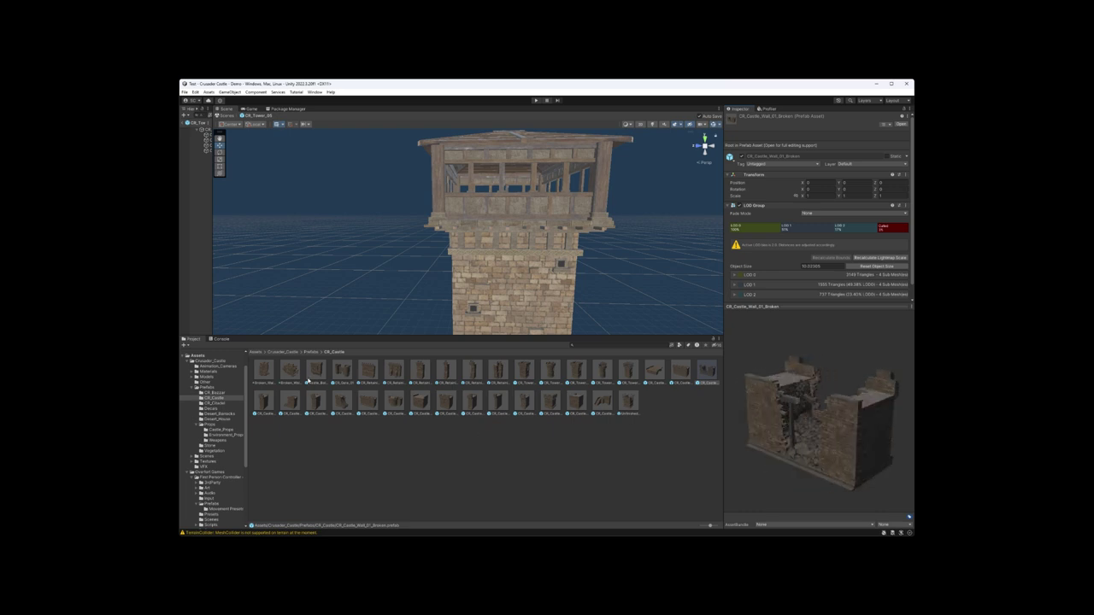
# - Preview CR_Castle_Wall_02_Broken, CR_Castle_Wall_04, and the tower-shaped, crenellated and round-tower walls
pyautogui.click(266, 401)
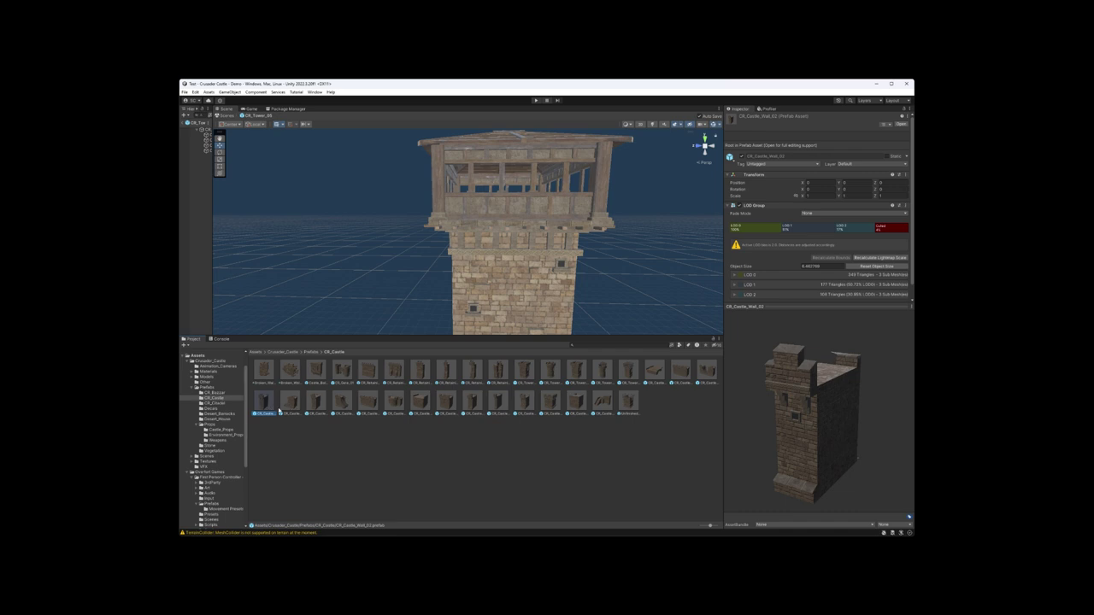
pyautogui.click(289, 402)
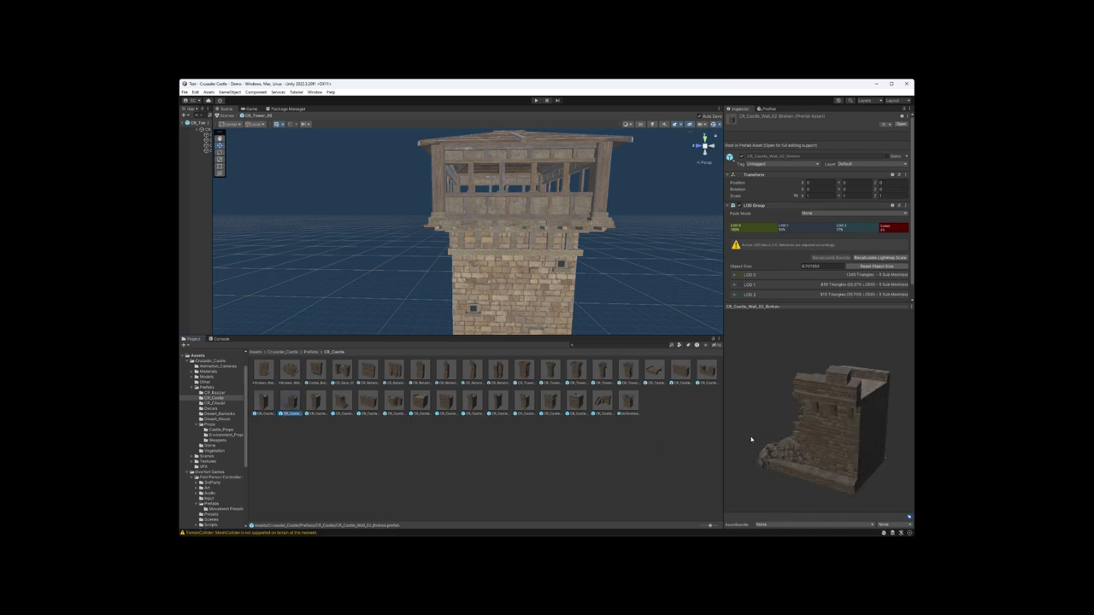
pyautogui.moveTo(751, 440); pyautogui.dragTo(829, 426)
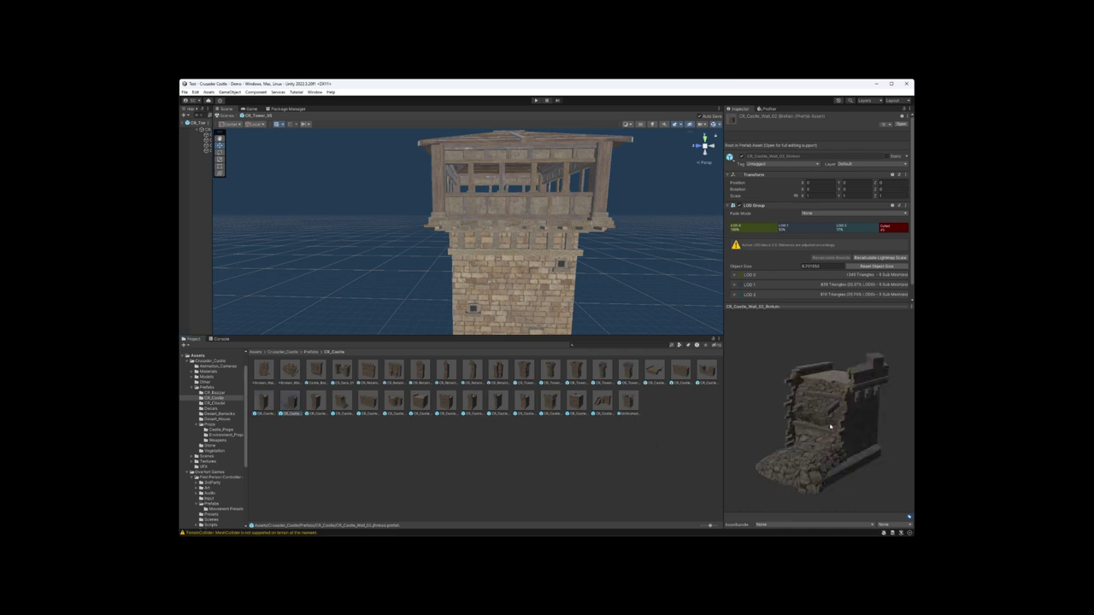
pyautogui.click(347, 405)
pyautogui.click(369, 403)
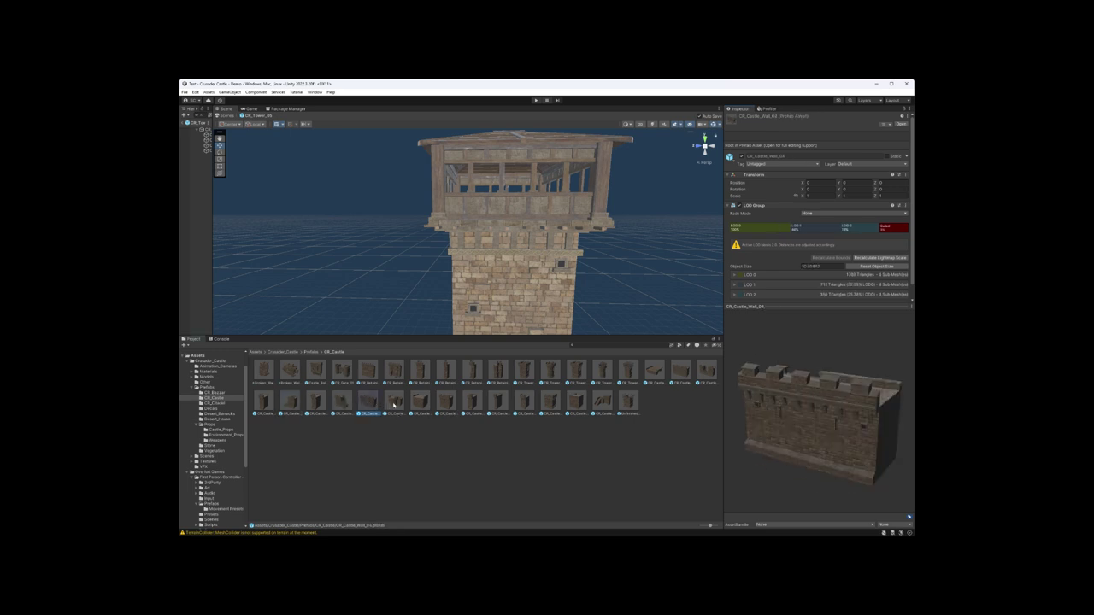
pyautogui.click(394, 404)
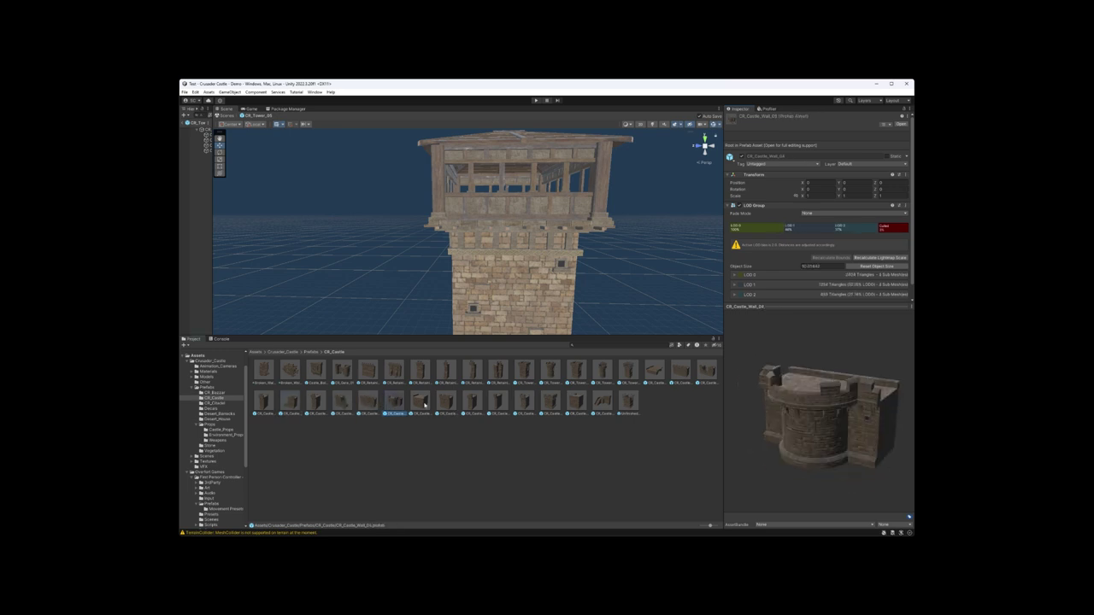
pyautogui.moveTo(814, 453); pyautogui.dragTo(812, 422)
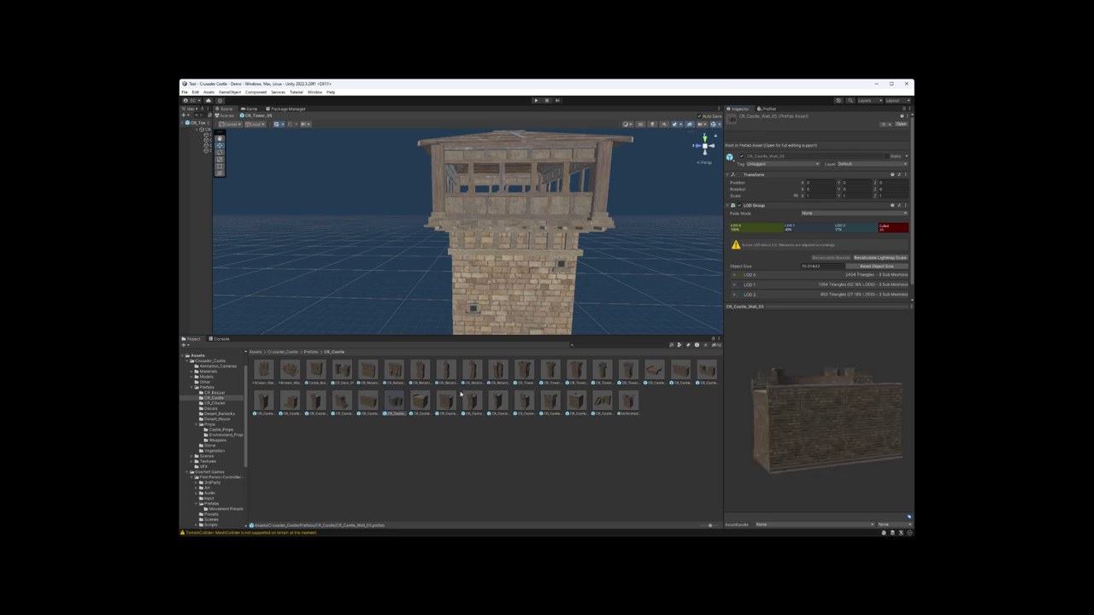
# - Open CR_Castle_Wall_05 on its own and orbit close to its brick face
pyautogui.doubleClick(392, 404)
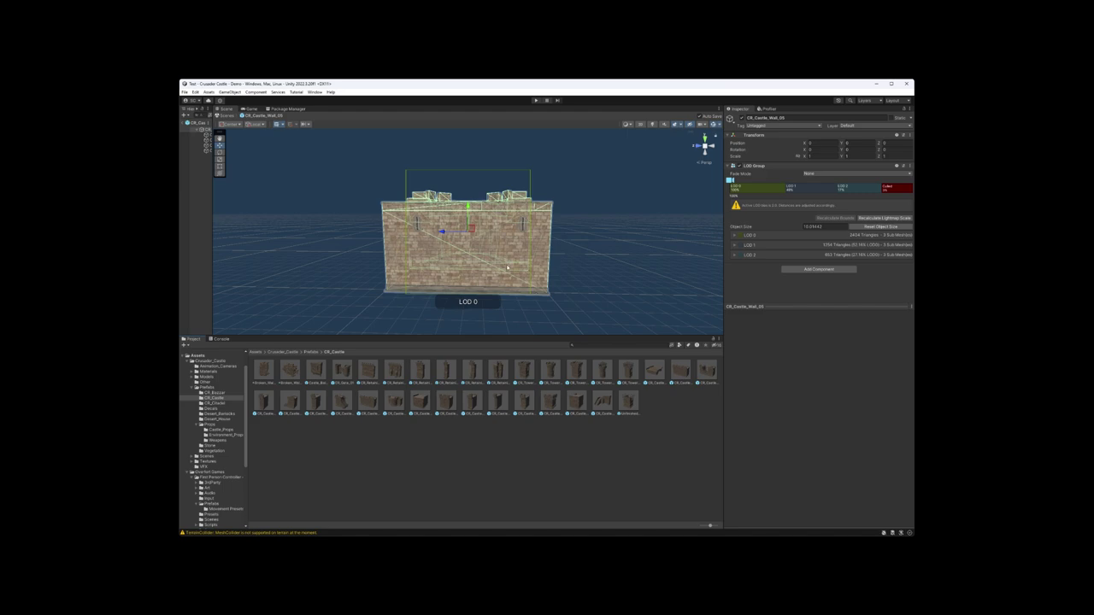
pyautogui.keyDown('alt'); pyautogui.moveTo(507, 269); pyautogui.dragTo(376, 268); pyautogui.keyUp('alt')
pyautogui.scroll(10, 339, 268)
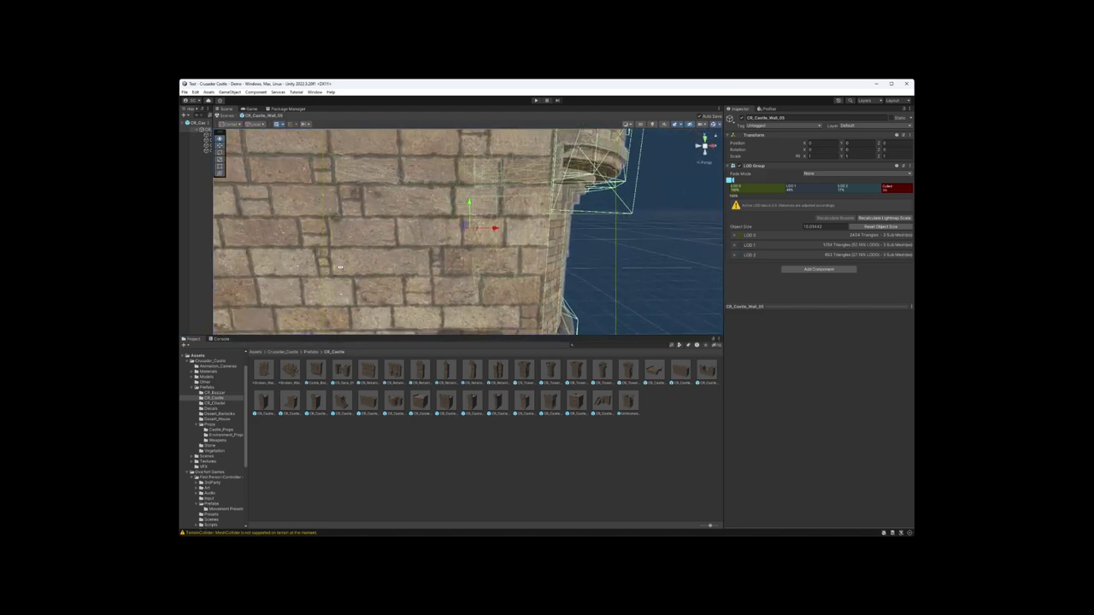
pyautogui.scroll(-10, 339, 267)
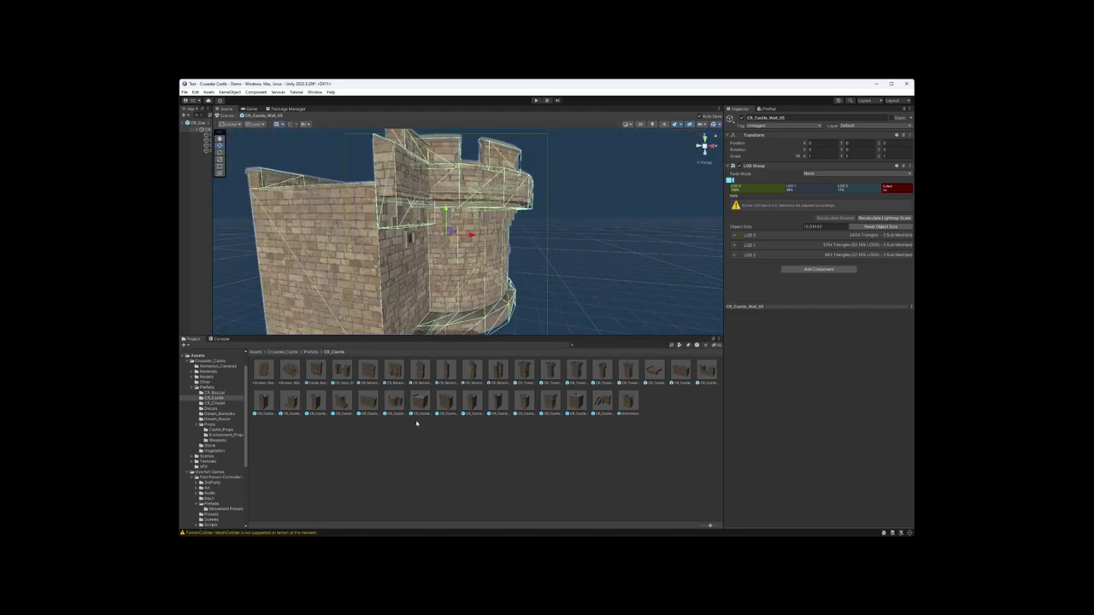
# - Preview the next castle walls and rotate the CR_Castle_Wall_Angle_01 preview through several views
pyautogui.click(418, 404)
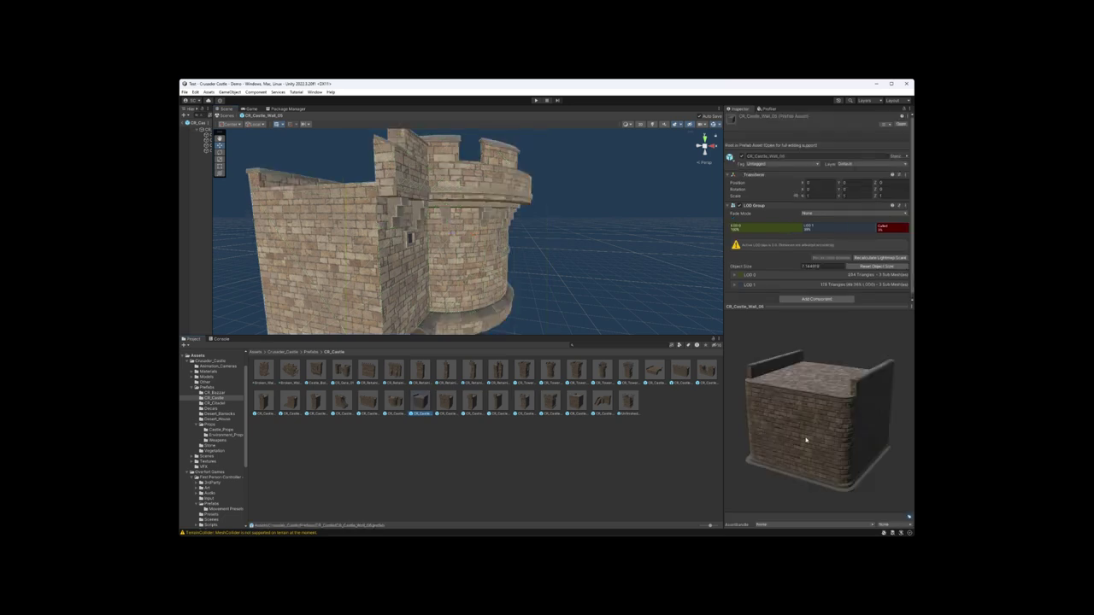
pyautogui.moveTo(816, 433); pyautogui.dragTo(833, 409)
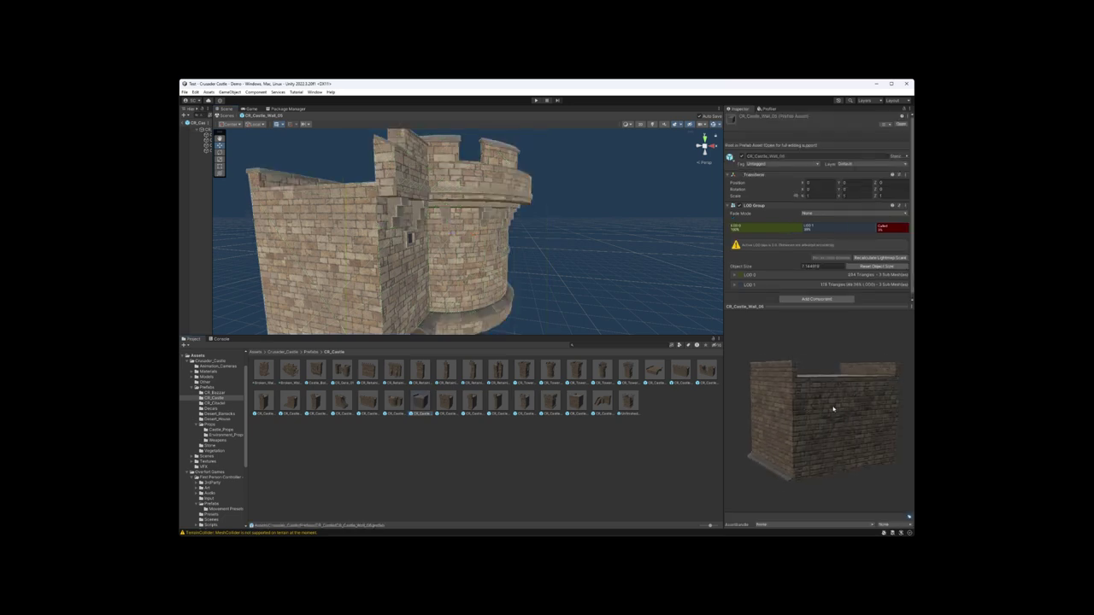
pyautogui.click(472, 402)
pyautogui.click(498, 402)
pyautogui.click(525, 401)
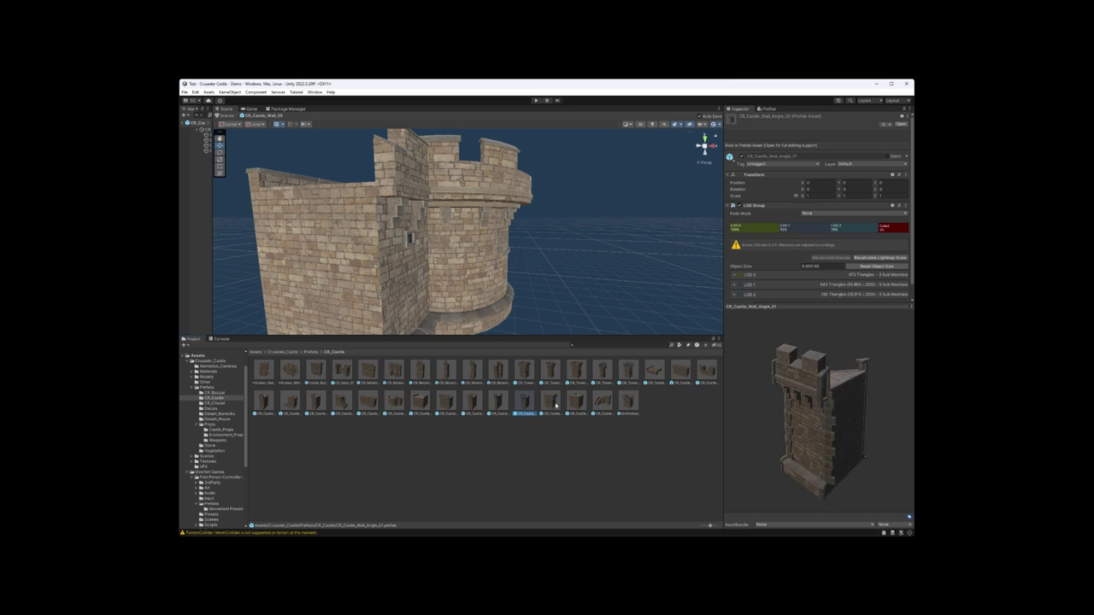
pyautogui.click(540, 408)
pyautogui.click(536, 407)
pyautogui.click(551, 402)
pyautogui.click(526, 404)
pyautogui.moveTo(776, 414)
pyautogui.mouseDown()
pyautogui.moveTo(788, 429)
pyautogui.moveTo(776, 398)
pyautogui.mouseUp()
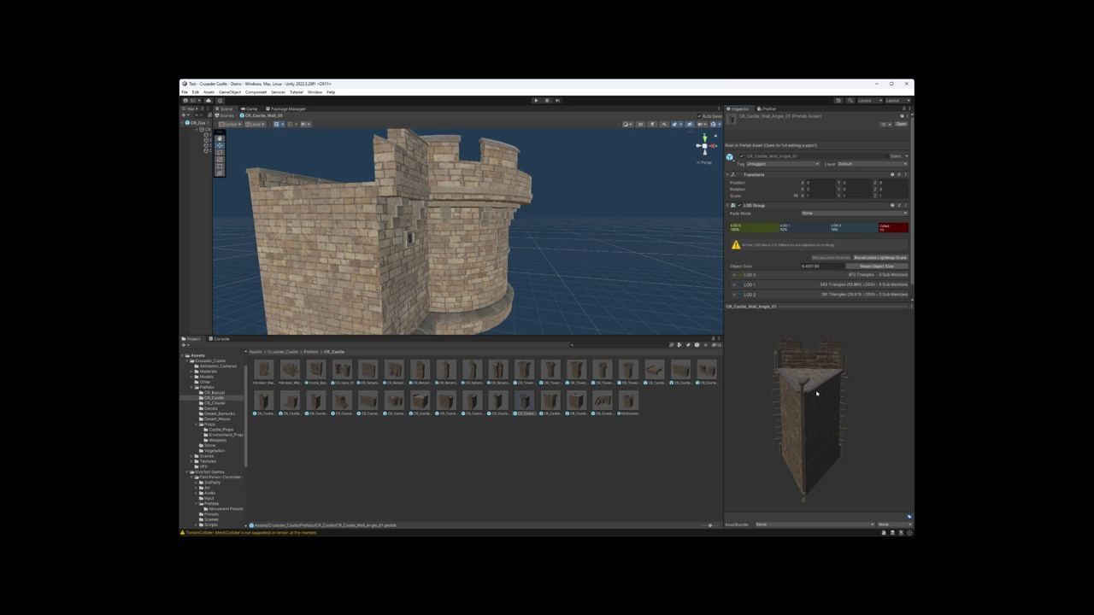
pyautogui.moveTo(810, 394); pyautogui.dragTo(783, 369)
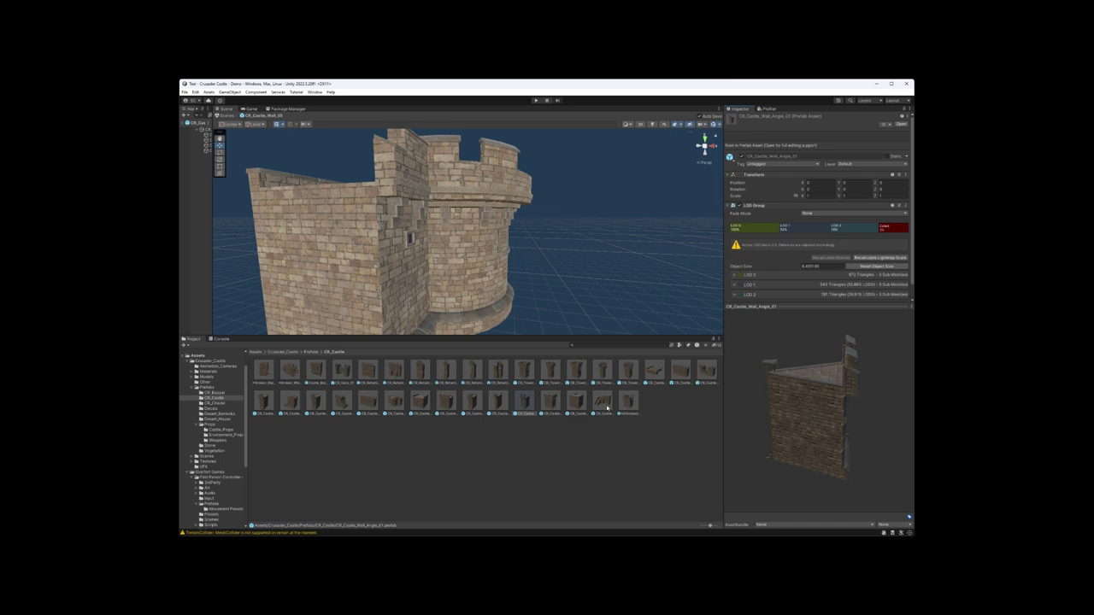
# - Preview CR_Castle_Wall_Angle_02, CR_Castle_Wall_Ladder_01 and Unfinished_Tower_01, then return to Prefabs
pyautogui.click(548, 401)
pyautogui.moveTo(843, 421); pyautogui.dragTo(736, 414)
pyautogui.click(602, 402)
pyautogui.click(626, 402)
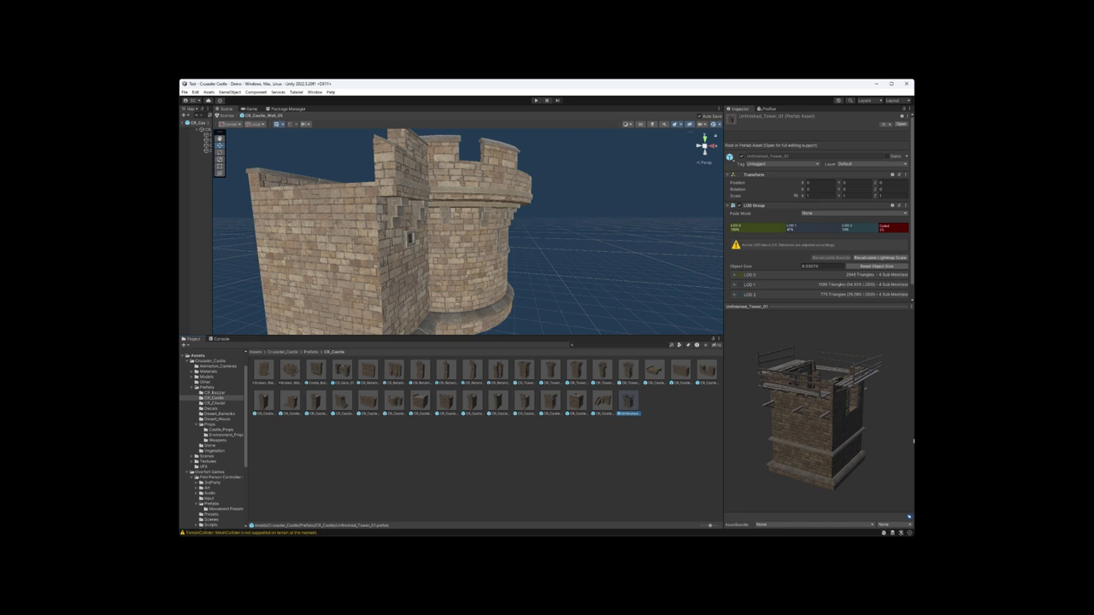
pyautogui.moveTo(851, 418)
pyautogui.mouseDown()
pyautogui.moveTo(817, 455)
pyautogui.moveTo(808, 418)
pyautogui.moveTo(851, 410)
pyautogui.mouseUp()
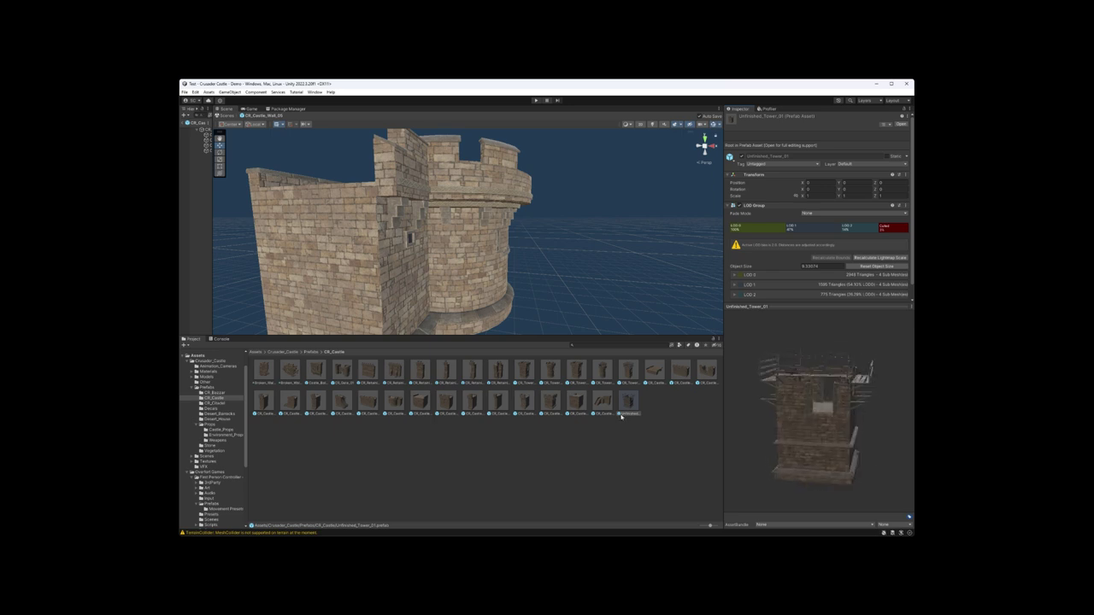
pyautogui.click(311, 352)
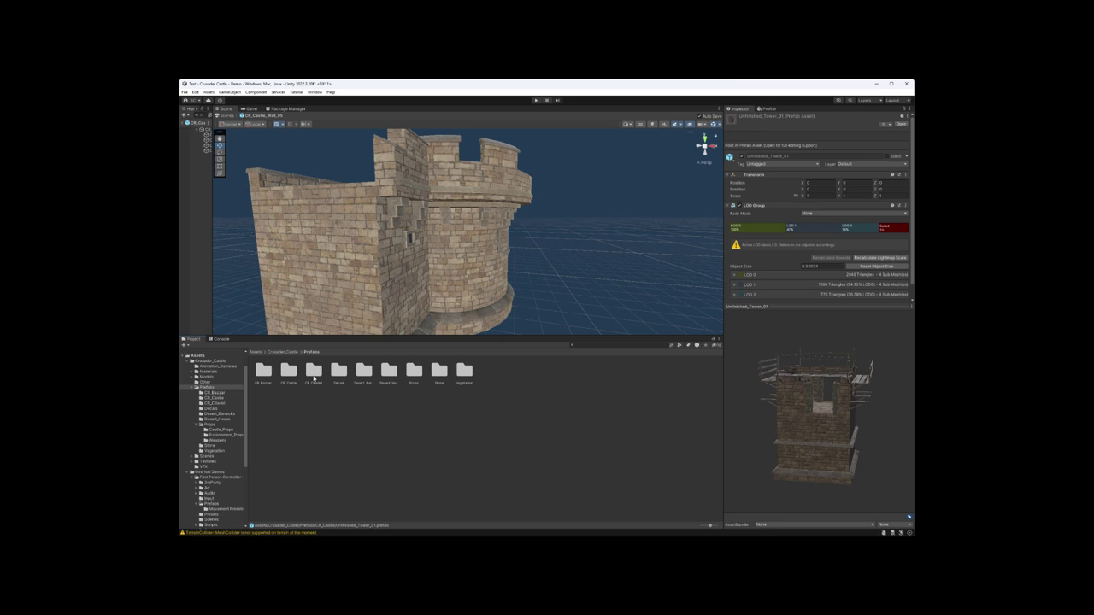
# - Open CR_Citadel and preview the arch, CR_Citadel_Beam_01 and balcony prefabs, rotating each
pyautogui.doubleClick(314, 371)
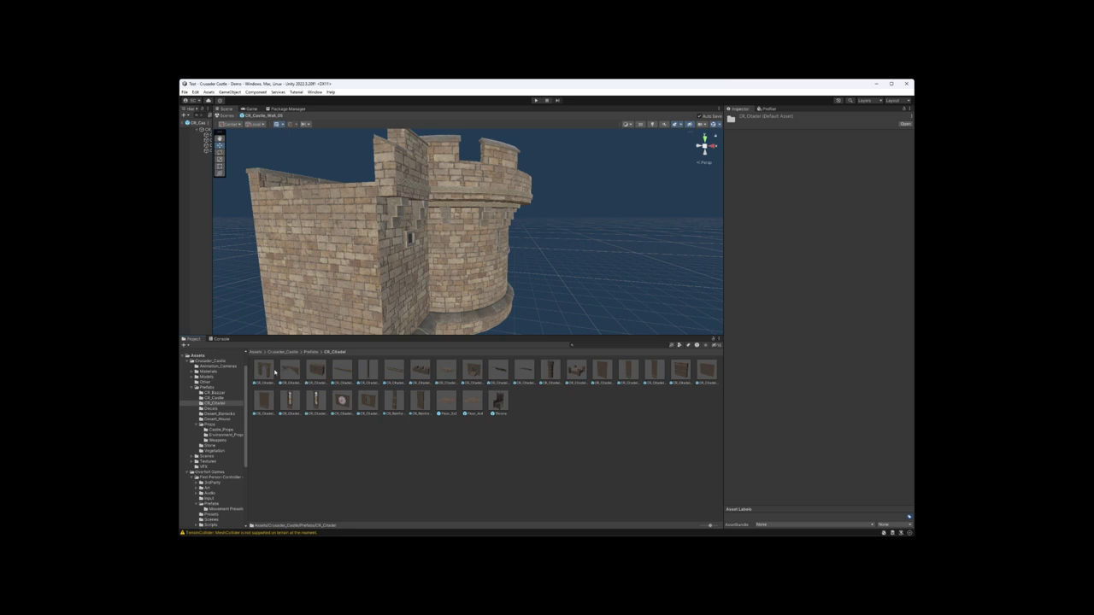
pyautogui.click(270, 371)
pyautogui.moveTo(736, 419); pyautogui.dragTo(793, 420)
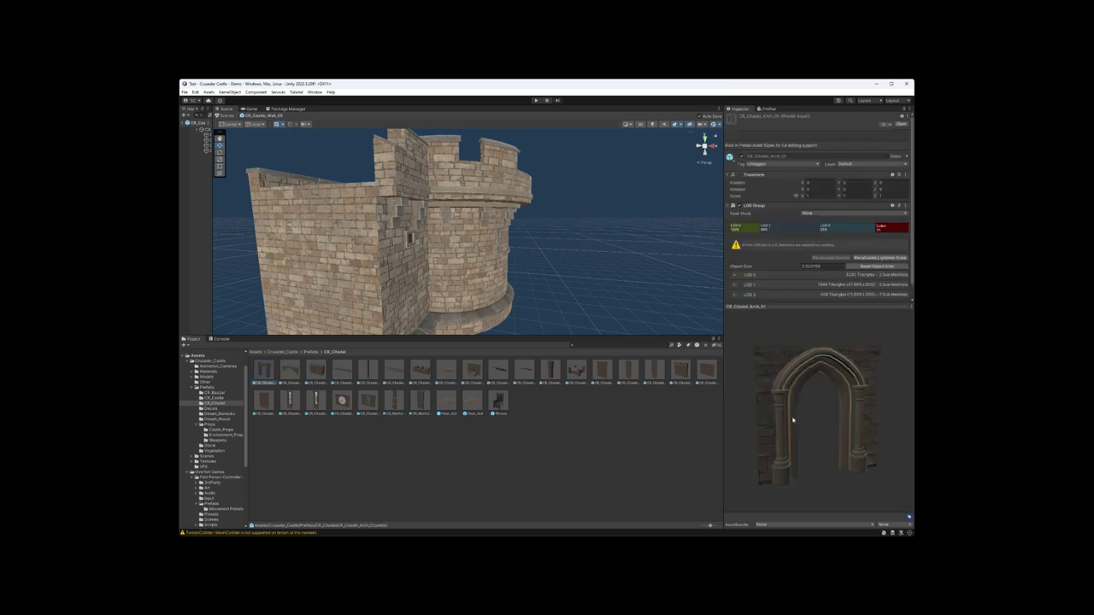
pyautogui.click(290, 369)
pyautogui.click(314, 370)
pyautogui.click(340, 370)
pyautogui.click(314, 370)
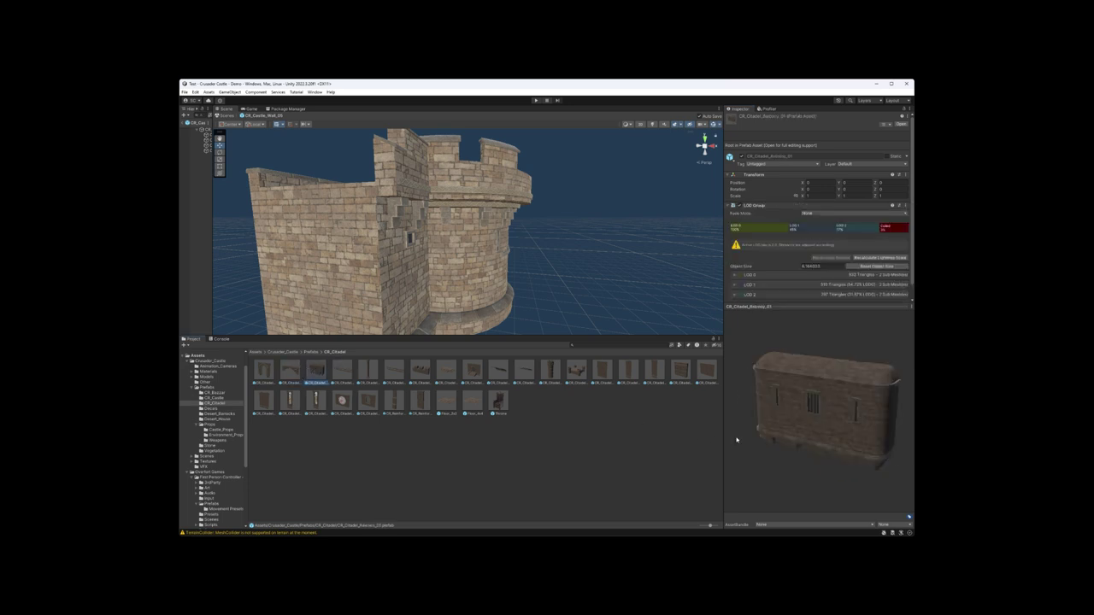
pyautogui.moveTo(769, 419); pyautogui.dragTo(799, 419)
# - Preview the citadel pillar, beam, parapet, pedestal, porch and Pedestal_Throne prefabs
pyautogui.click(367, 370)
pyautogui.click(341, 370)
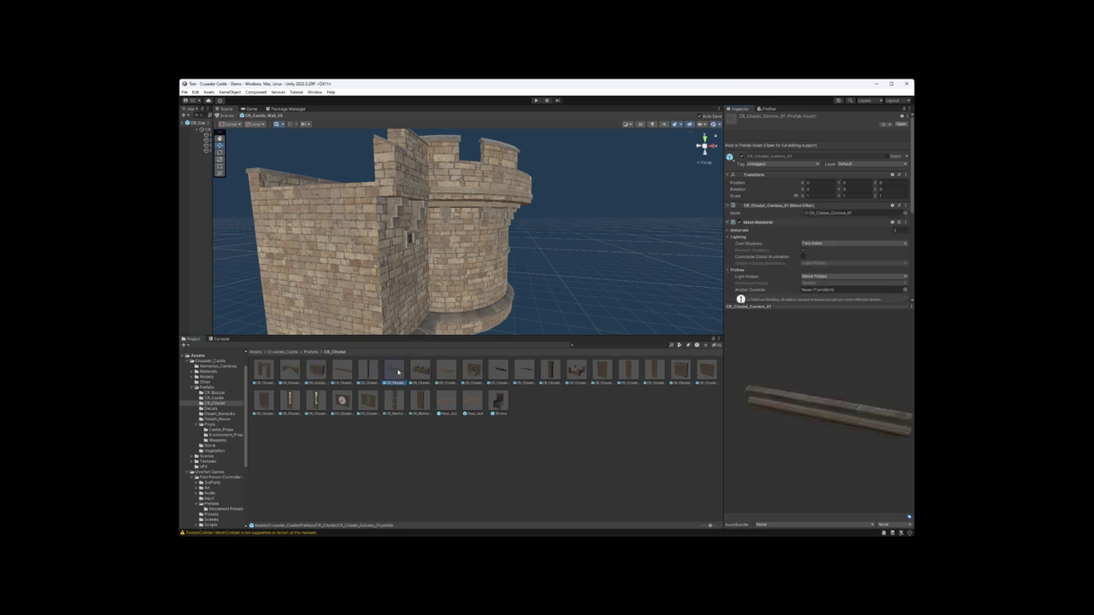
pyautogui.click(419, 370)
pyautogui.click(437, 373)
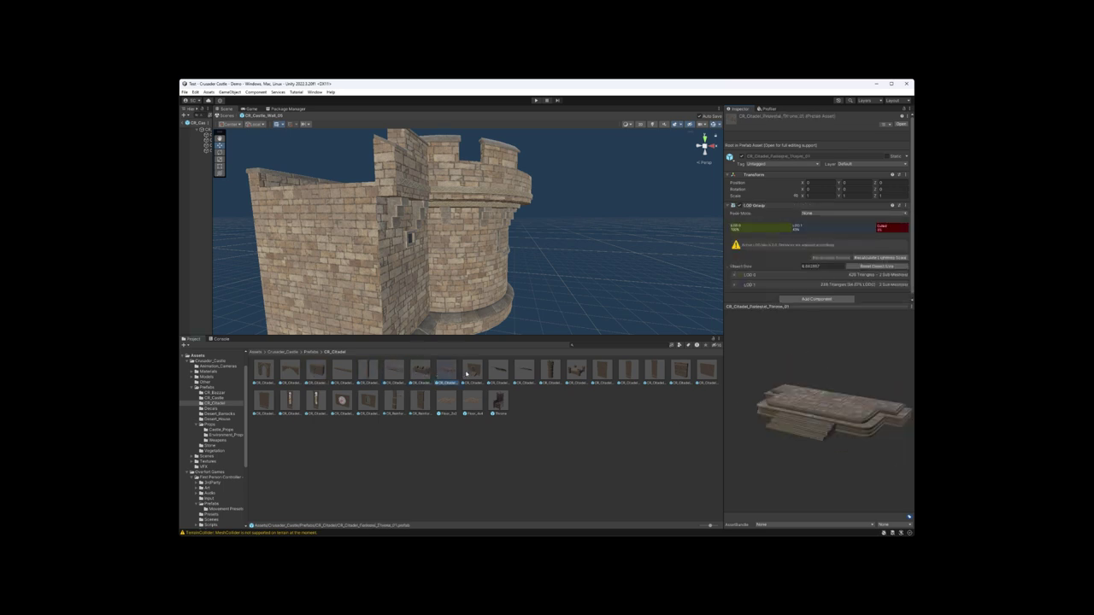
pyautogui.click(466, 373)
pyautogui.click(443, 370)
pyautogui.moveTo(774, 431); pyautogui.dragTo(871, 422)
# - Preview the porch door, CR_Citadel_Rails_01 from above, and CR_Citadel_Tower_01
pyautogui.click(475, 370)
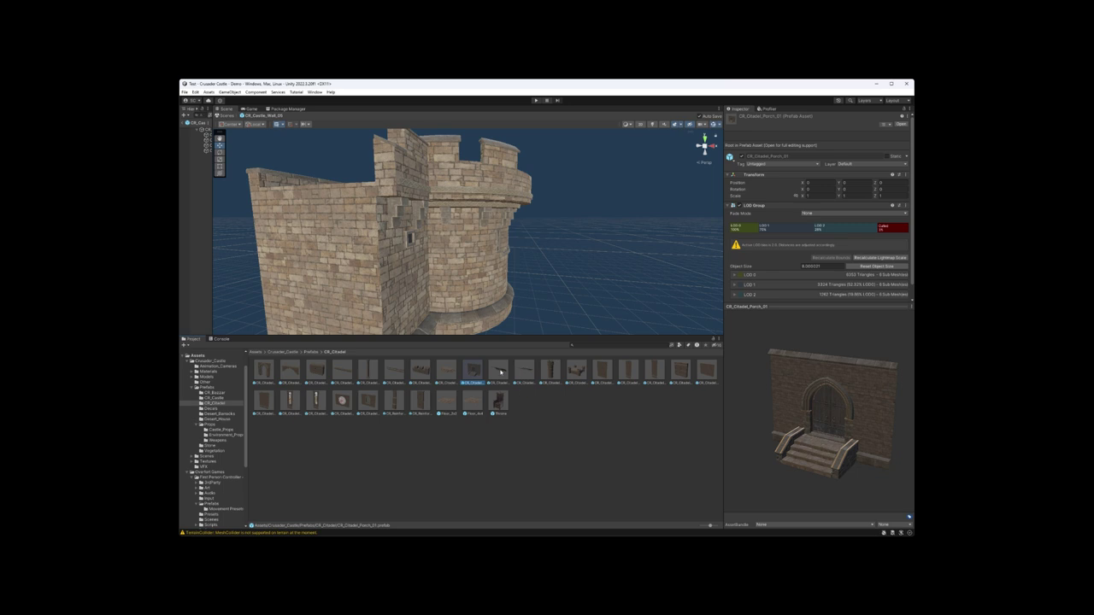
pyautogui.click(499, 371)
pyautogui.moveTo(874, 440); pyautogui.dragTo(763, 395)
pyautogui.click(550, 371)
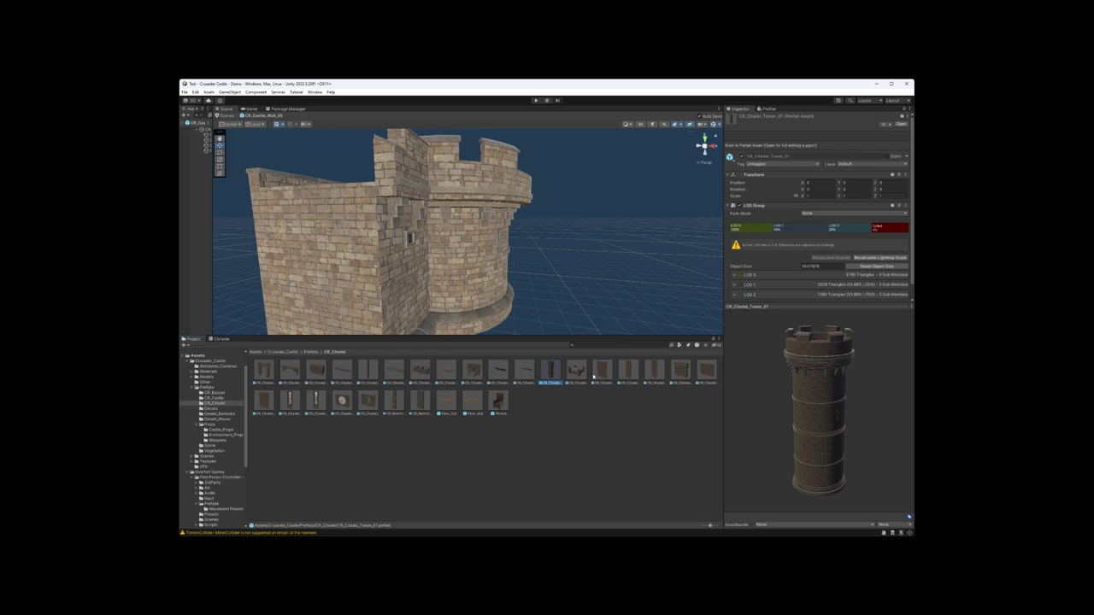
# - Open CR_Citadel_Tower_01 in Prefab Mode and fly the camera in and out of it
pyautogui.doubleClick(552, 373)
pyautogui.press('w')
pyautogui.moveTo(515, 270); pyautogui.dragTo(487, 276, button='right')
pyautogui.press('s')
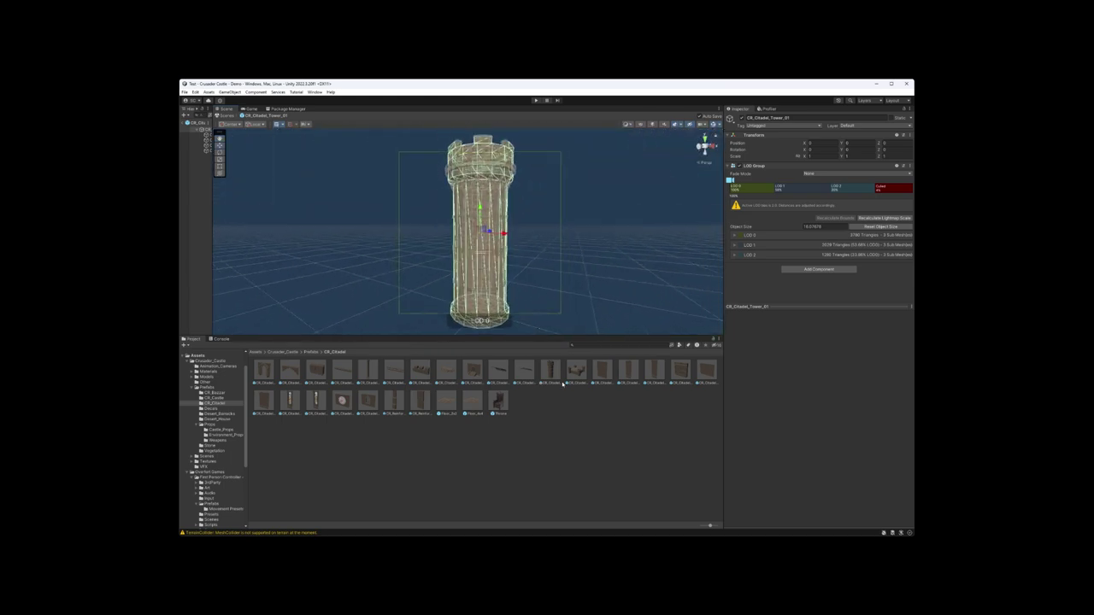
# - Place a CR_Citadel_Tower_02 instance in the scene, frame it, then reopen CR_Citadel_Tower_01
pyautogui.click(580, 372)
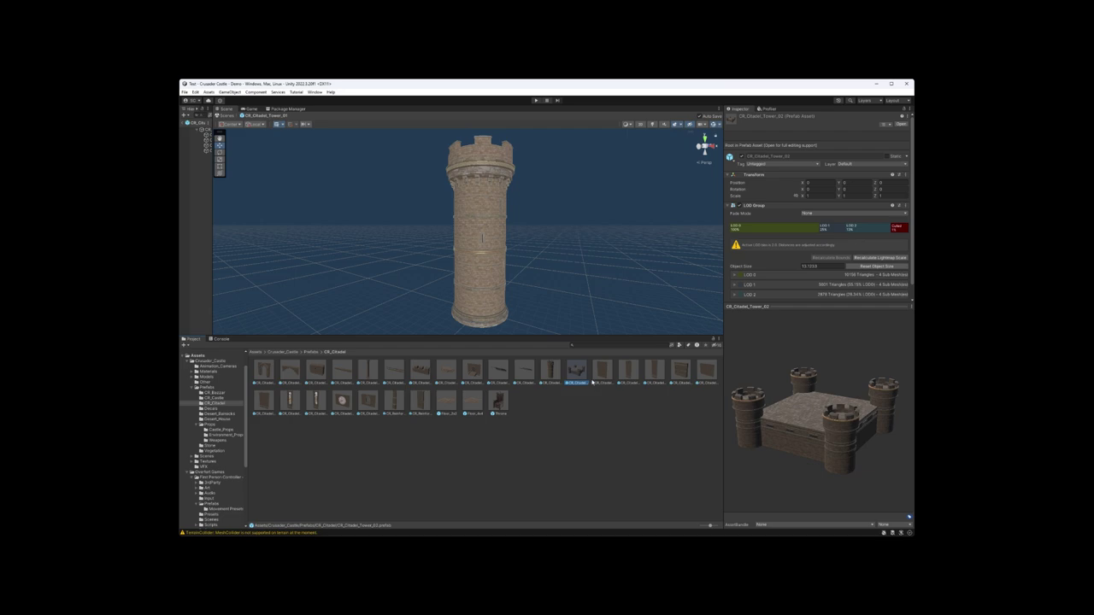
pyautogui.moveTo(580, 371); pyautogui.dragTo(552, 308)
pyautogui.press('f')
pyautogui.doubleClick(552, 369)
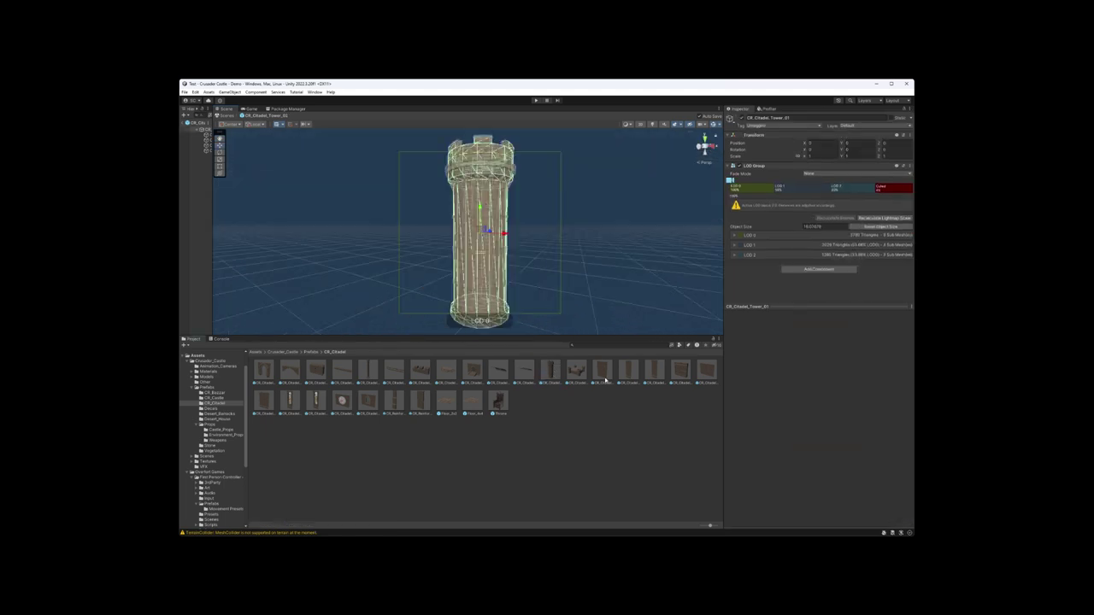
# - Preview and rotate the CR_Citadel_Wall_2m_01 through Wall_2m_04 prefabs
pyautogui.click(604, 373)
pyautogui.moveTo(832, 390); pyautogui.dragTo(863, 387)
pyautogui.click(636, 369)
pyautogui.moveTo(732, 384); pyautogui.dragTo(871, 373)
pyautogui.click(654, 371)
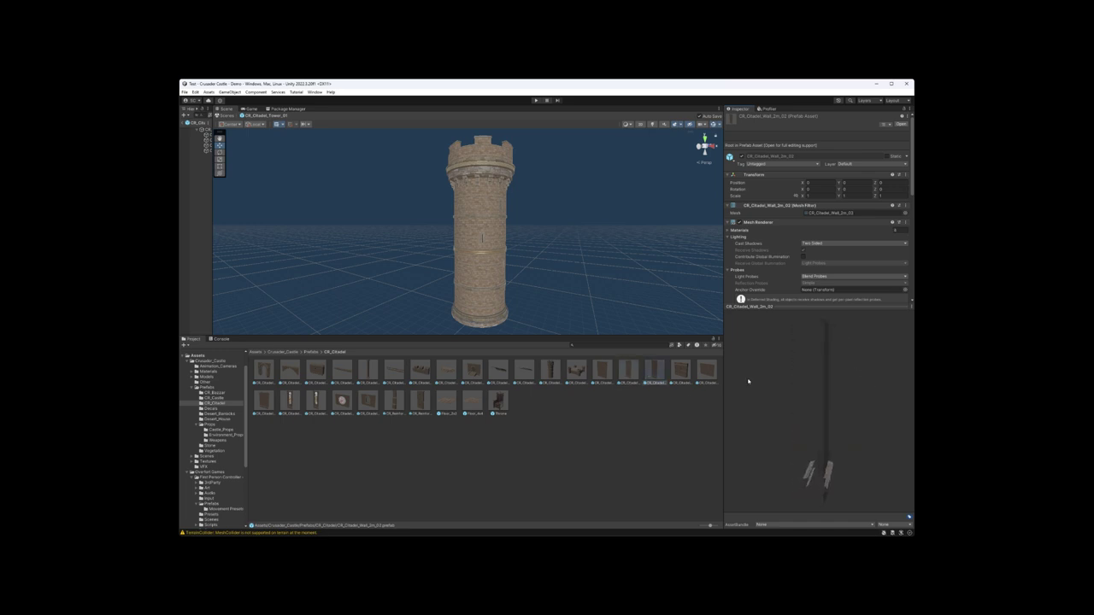
pyautogui.click(680, 369)
pyautogui.moveTo(785, 393); pyautogui.dragTo(763, 395)
# - Step on to the Wall_4m_01 and Wall_4m_02 prefabs and spin the preview
pyautogui.press('Right')
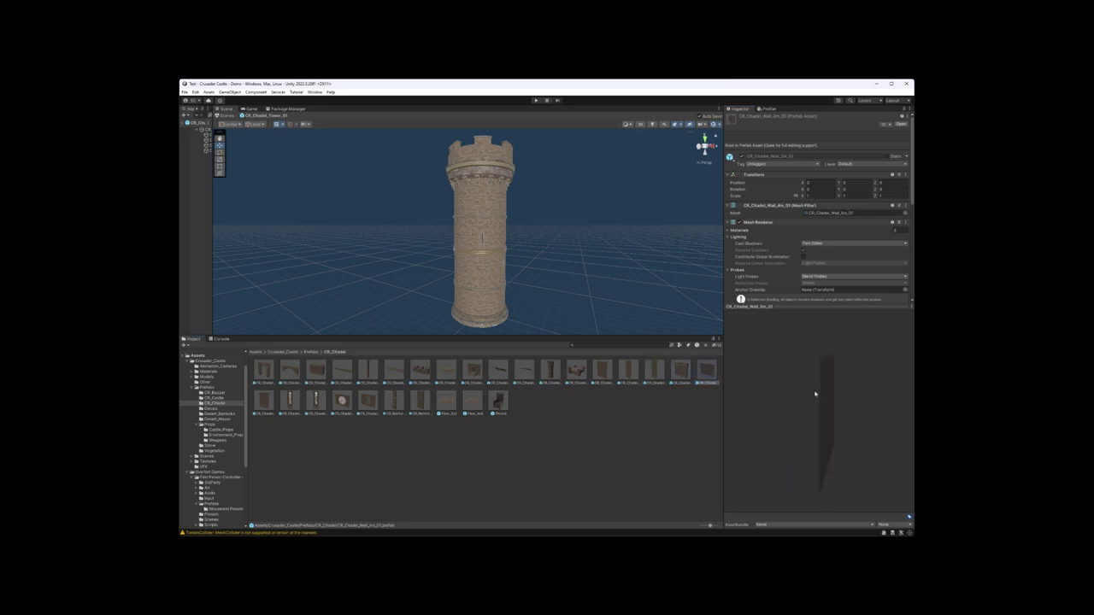
pyautogui.press('Right')
pyautogui.moveTo(823, 443); pyautogui.dragTo(479, 380)
# - Preview CR_Citadel_Windows_01, the next stained-glass window and the rose window face-on
pyautogui.click(288, 405)
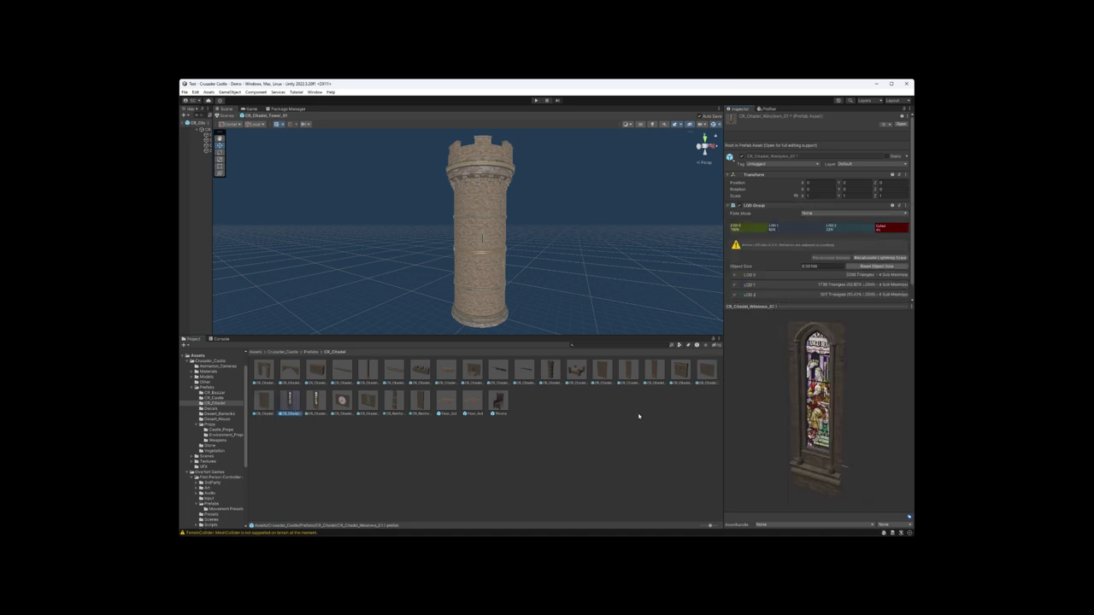
pyautogui.moveTo(796, 421); pyautogui.dragTo(583, 411)
pyautogui.click(324, 401)
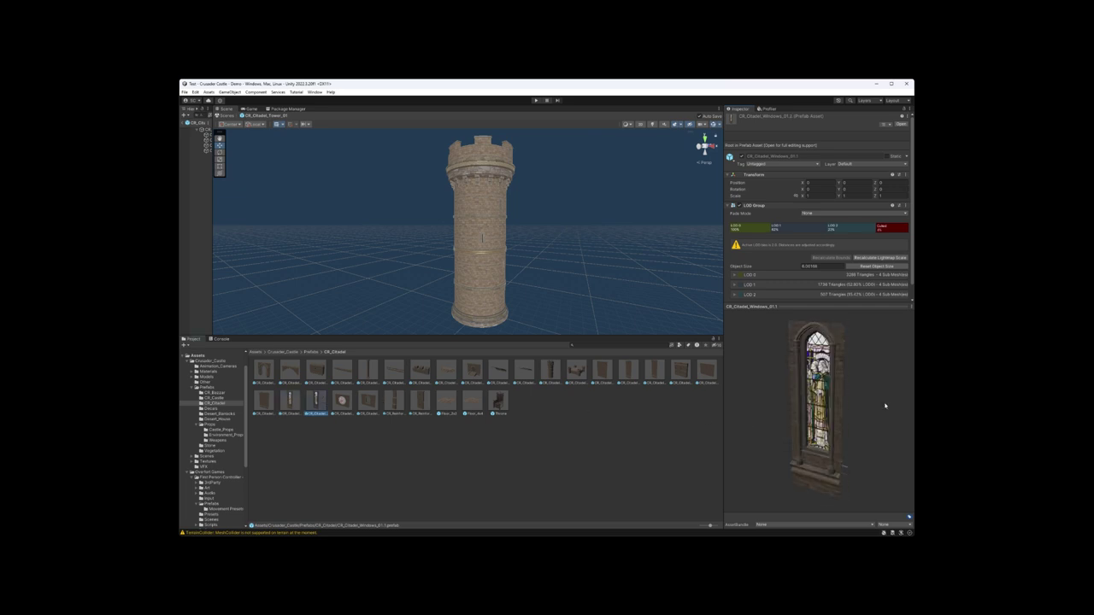
pyautogui.moveTo(862, 405); pyautogui.dragTo(906, 410)
pyautogui.click(340, 399)
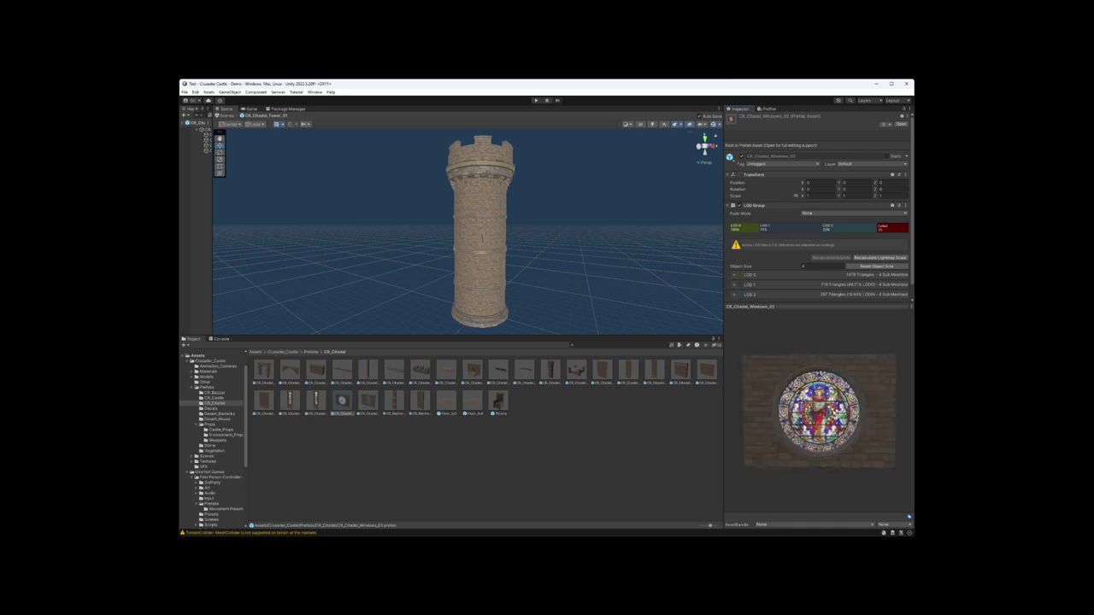
# - Open CR_Citadel_Windows_02 in the scene and turn the rose-window wall toward the camera
pyautogui.doubleClick(342, 402)
pyautogui.click(398, 281)
pyautogui.keyDown('alt'); pyautogui.moveTo(479, 276); pyautogui.dragTo(416, 247); pyautogui.keyUp('alt')
pyautogui.scroll(8, 361, 249)
pyautogui.scroll(3, 362, 249)
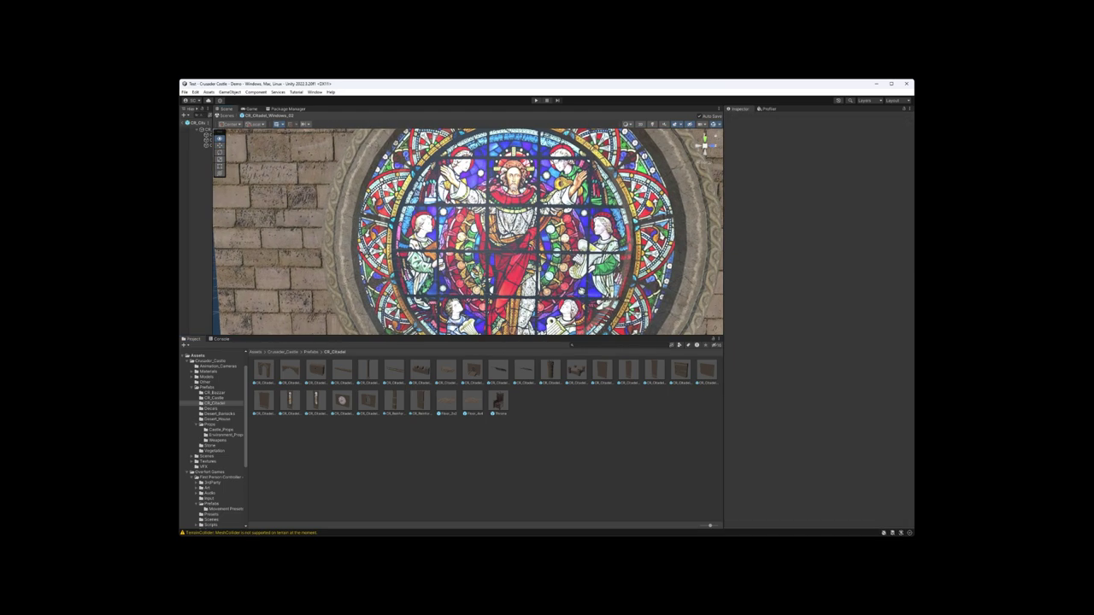
pyautogui.scroll(-10, 412, 326)
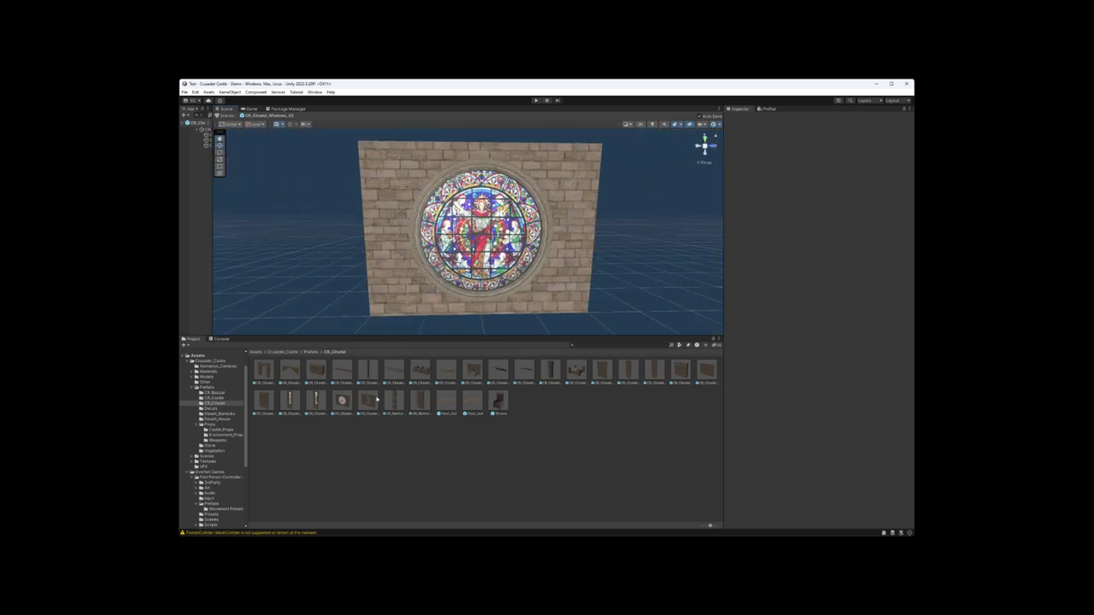
# - Open CR_Citadel_Windows_03 in the scene and rotate a neighbouring prefab's preview
pyautogui.doubleClick(369, 399)
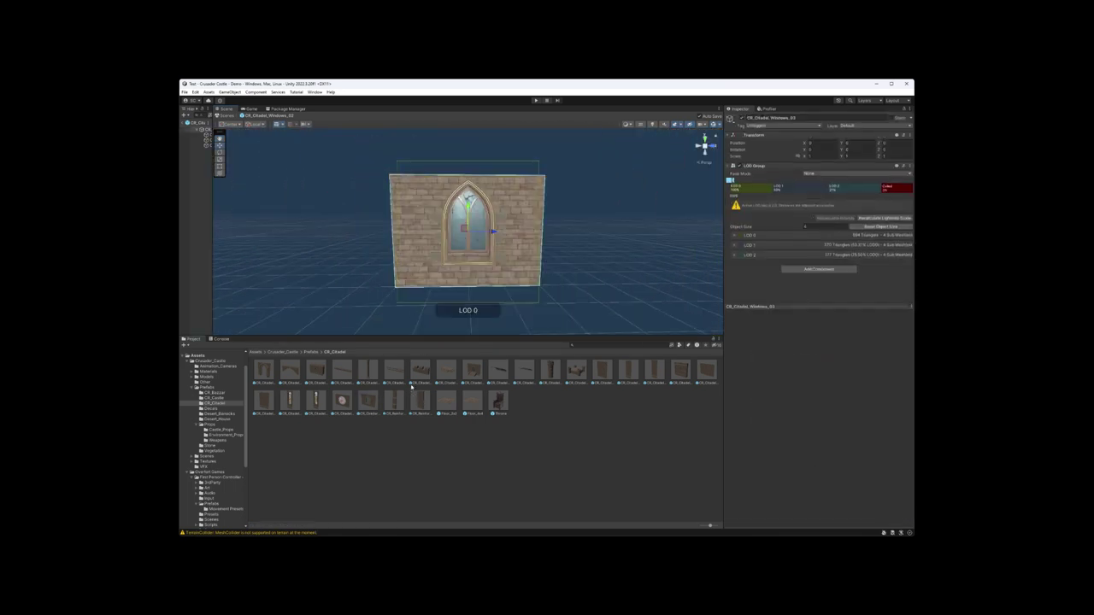
pyautogui.click(369, 400)
pyautogui.moveTo(820, 408)
pyautogui.mouseDown()
pyautogui.moveTo(788, 403)
pyautogui.moveTo(872, 410)
pyautogui.moveTo(812, 409)
pyautogui.mouseUp()
# - Preview CR_Reinforcement_Wall_01 and the next reinforcement wall, rotating each preview
pyautogui.click(392, 401)
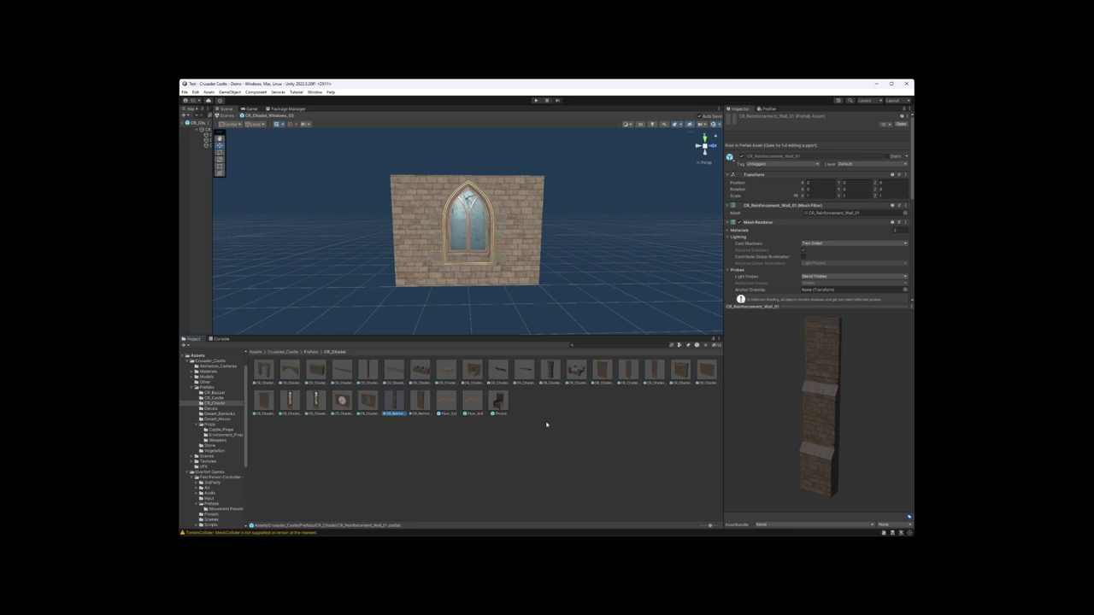
pyautogui.moveTo(858, 435); pyautogui.dragTo(546, 424)
pyautogui.press('Right')
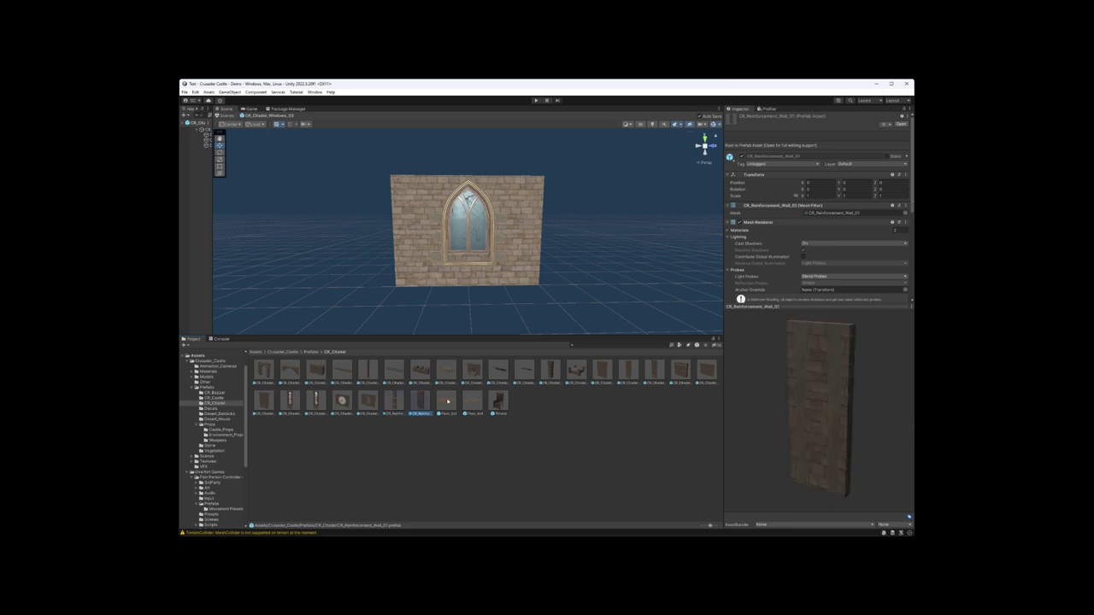
pyautogui.moveTo(871, 406); pyautogui.dragTo(699, 423)
# - Preview the Floor_2x2, Floor_4x4 and Throne prefabs, then return to the Prefabs folder
pyautogui.press('Right')
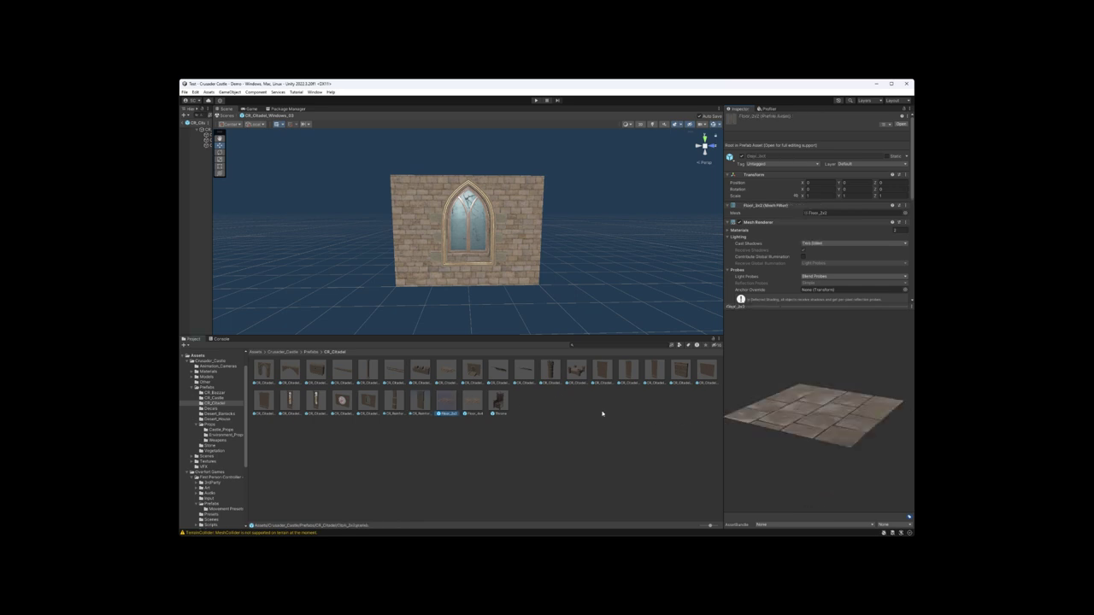
pyautogui.moveTo(795, 411); pyautogui.dragTo(769, 401)
pyautogui.click(472, 403)
pyautogui.moveTo(830, 438); pyautogui.dragTo(789, 400)
pyautogui.press('Right')
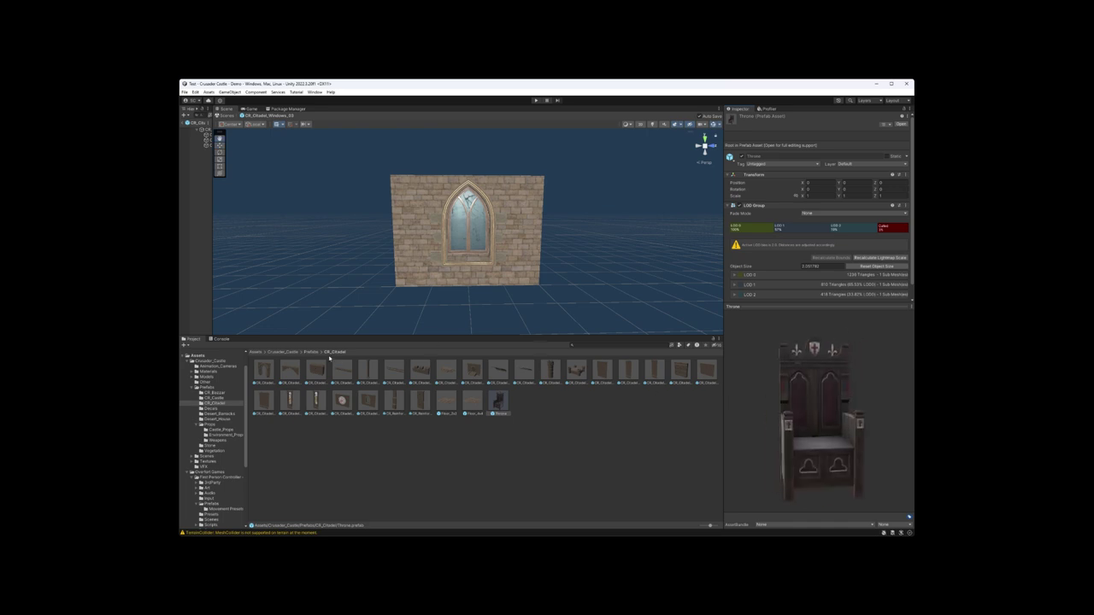
pyautogui.click(310, 352)
# - Open the Decals folder and preview Decals_Desert_01 through Decals_Desert_08, viewing _02 edge-on
pyautogui.doubleClick(338, 373)
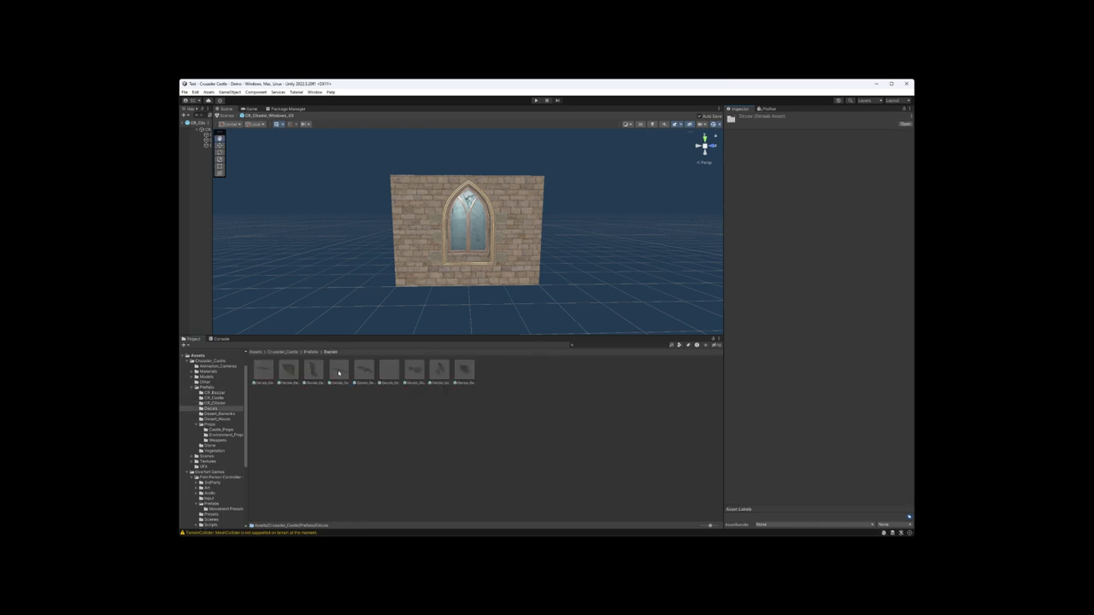
pyautogui.click(264, 370)
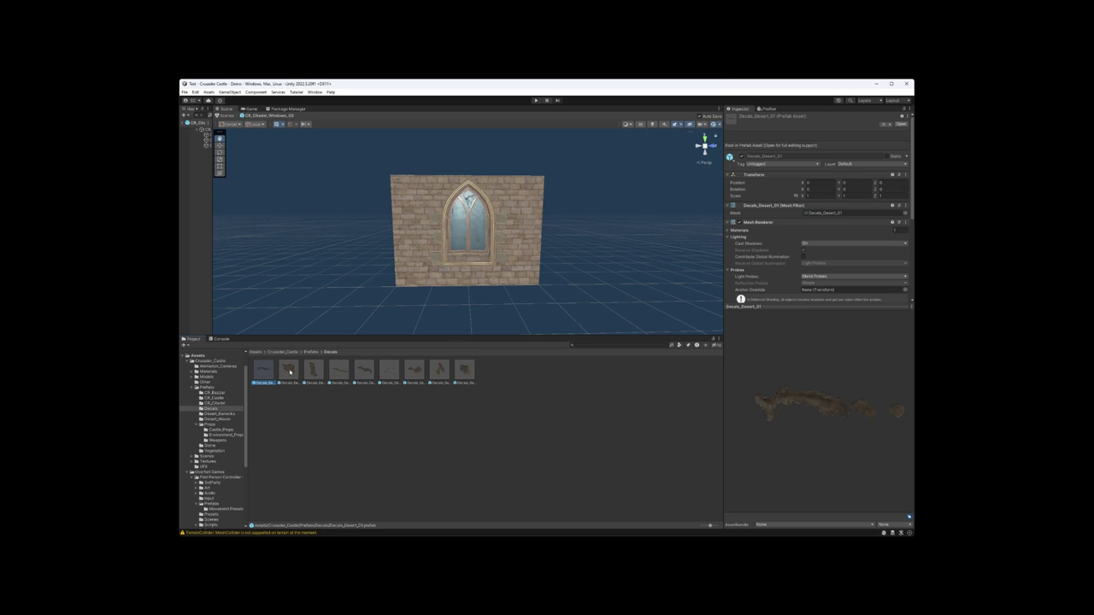
pyautogui.click(288, 371)
pyautogui.moveTo(786, 411); pyautogui.dragTo(564, 384)
pyautogui.click(313, 369)
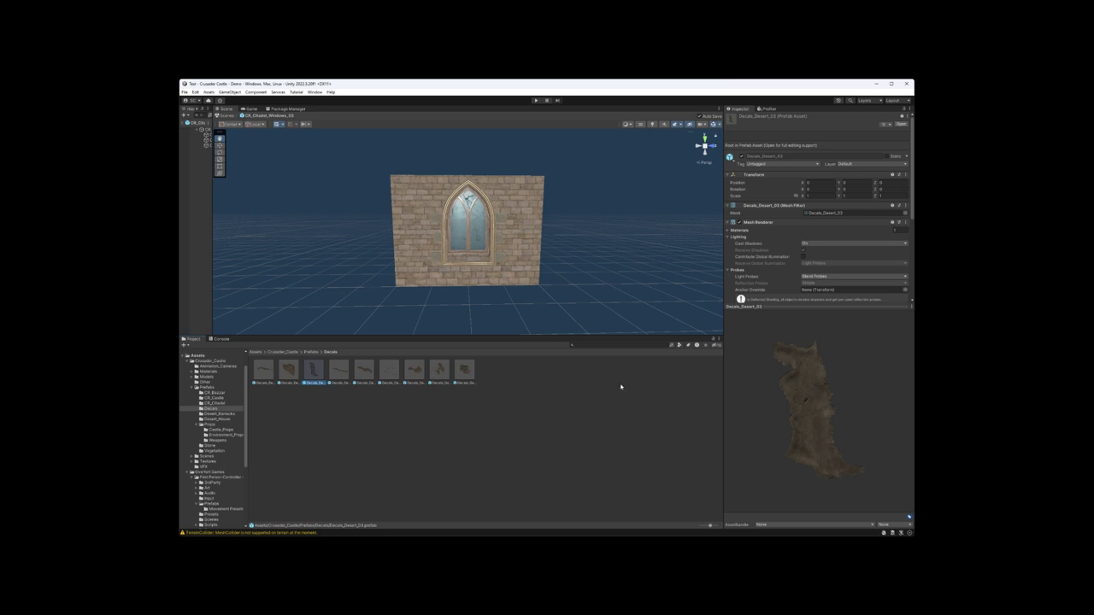
pyautogui.click(340, 371)
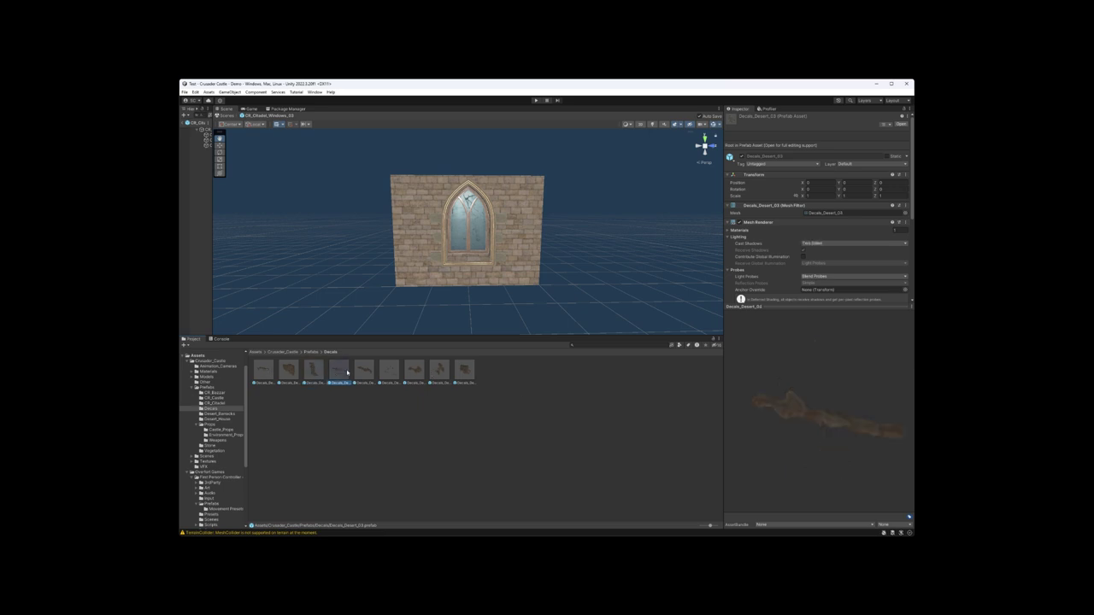
pyautogui.click(368, 370)
pyautogui.click(390, 370)
pyautogui.click(414, 370)
pyautogui.click(440, 370)
pyautogui.click(464, 370)
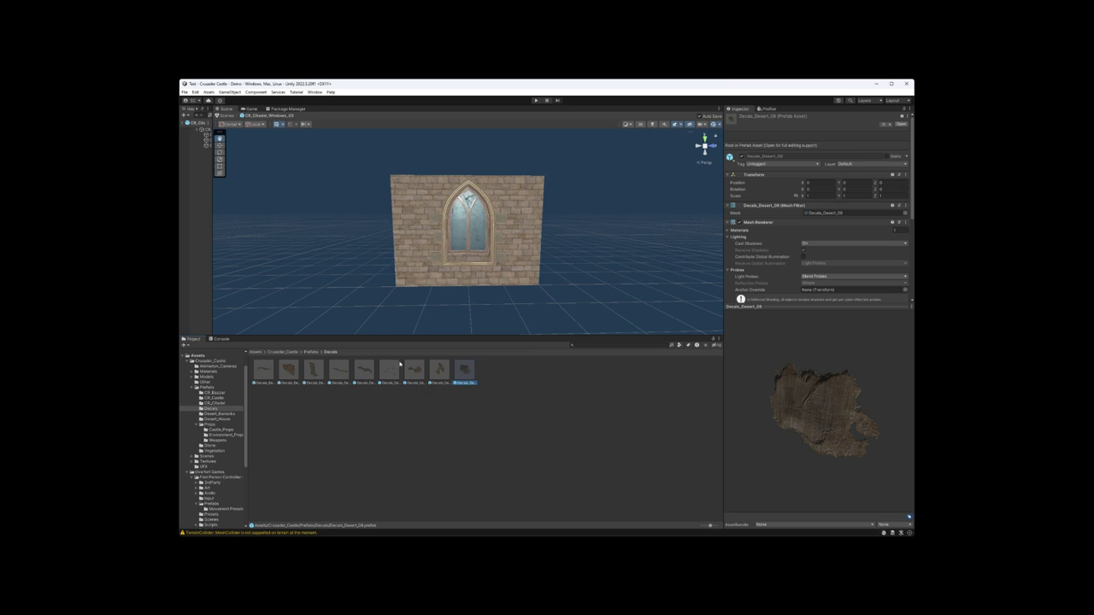
# - Open Desert_Barracks and preview the pillar, foundations and gate, rotating the gate preview
pyautogui.click(310, 352)
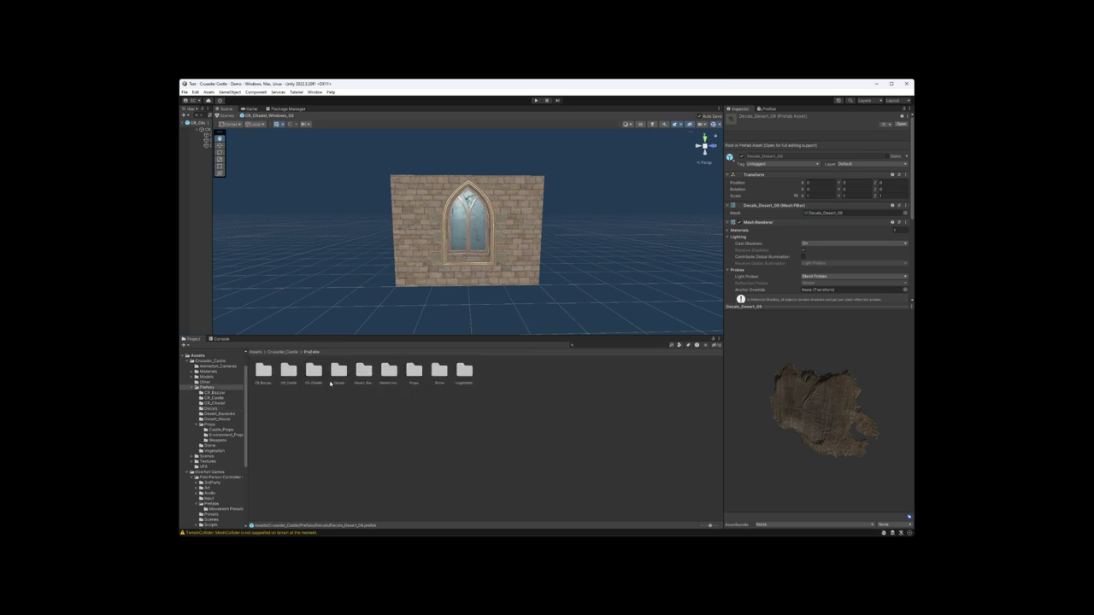
pyautogui.doubleClick(363, 377)
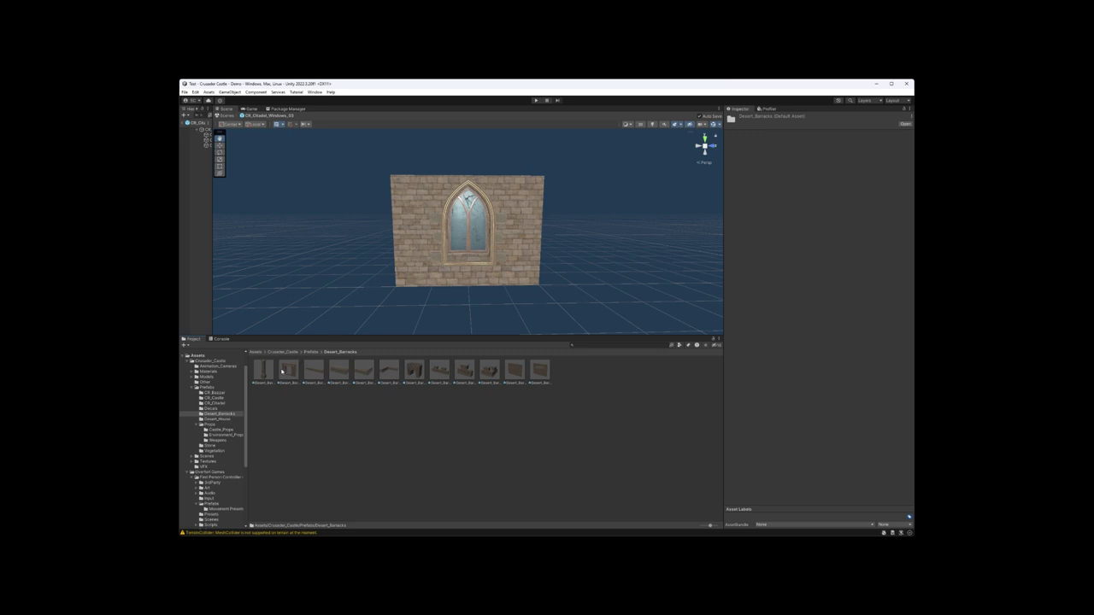
pyautogui.click(264, 371)
pyautogui.click(312, 370)
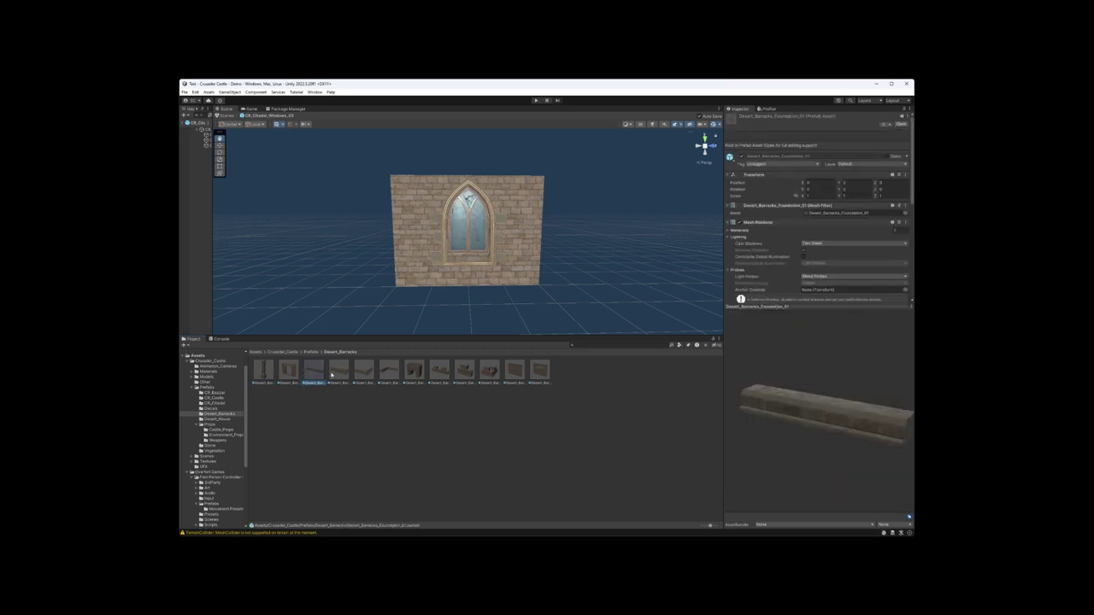
pyautogui.click(338, 371)
pyautogui.click(364, 371)
pyautogui.click(389, 371)
pyautogui.click(412, 371)
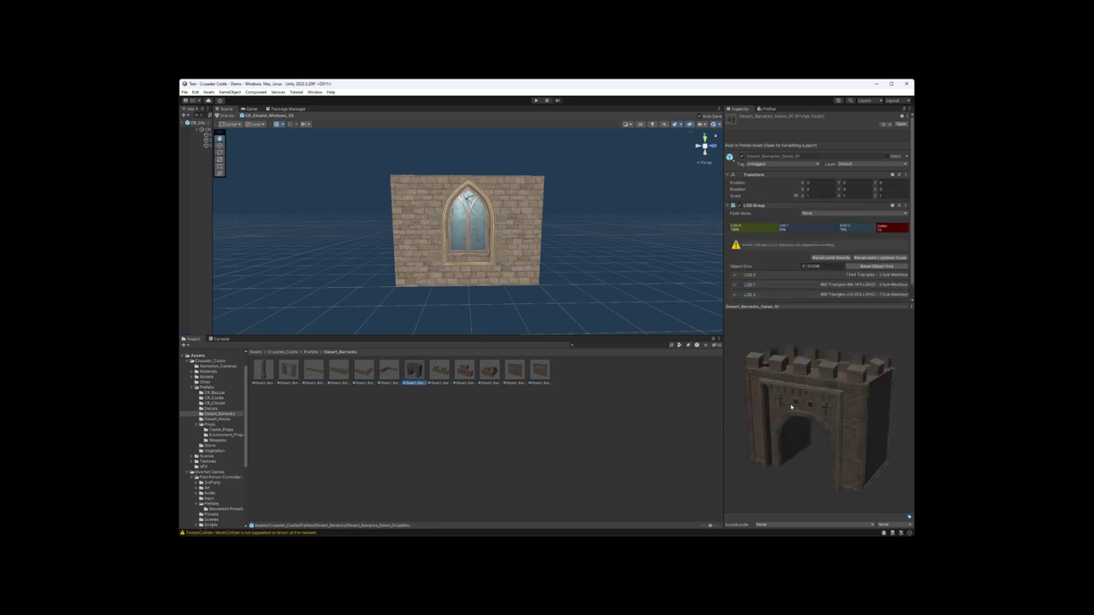
pyautogui.moveTo(791, 408); pyautogui.dragTo(808, 397)
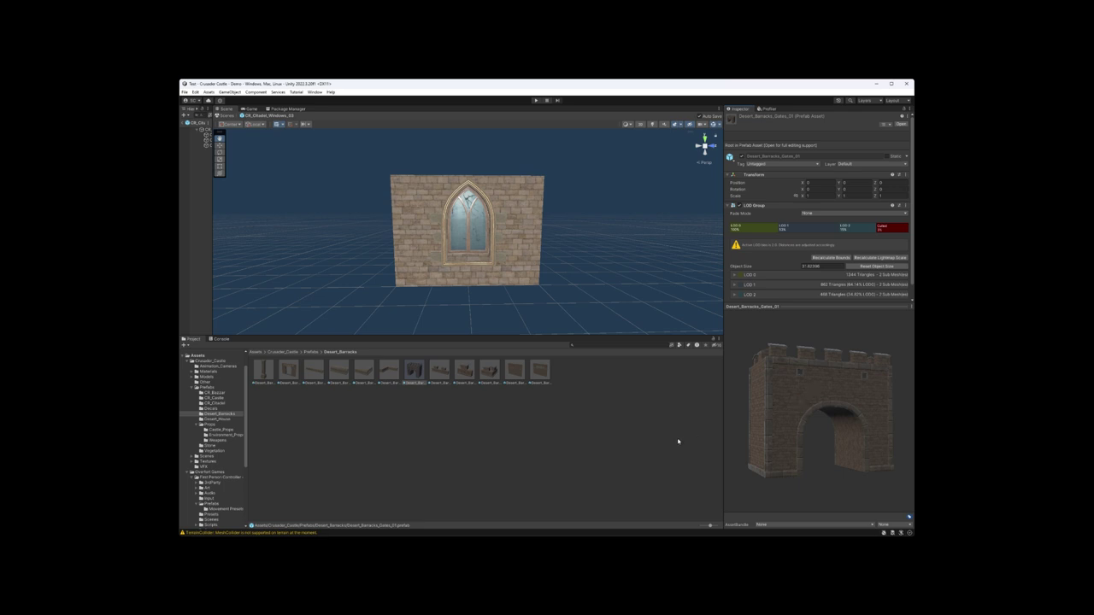
pyautogui.moveTo(804, 404); pyautogui.dragTo(803, 402)
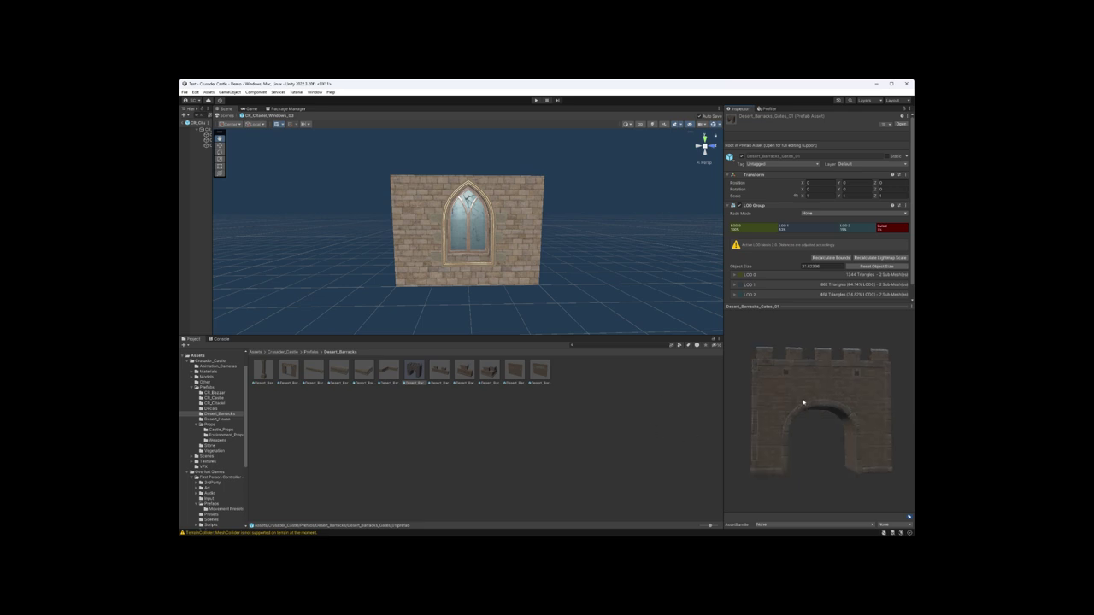
# - Preview the remaining barracks prefabs through Parapet_Angle_01, Wall_01 and Wall_02, then return to Prefabs
pyautogui.click(438, 369)
pyautogui.click(464, 370)
pyautogui.click(489, 369)
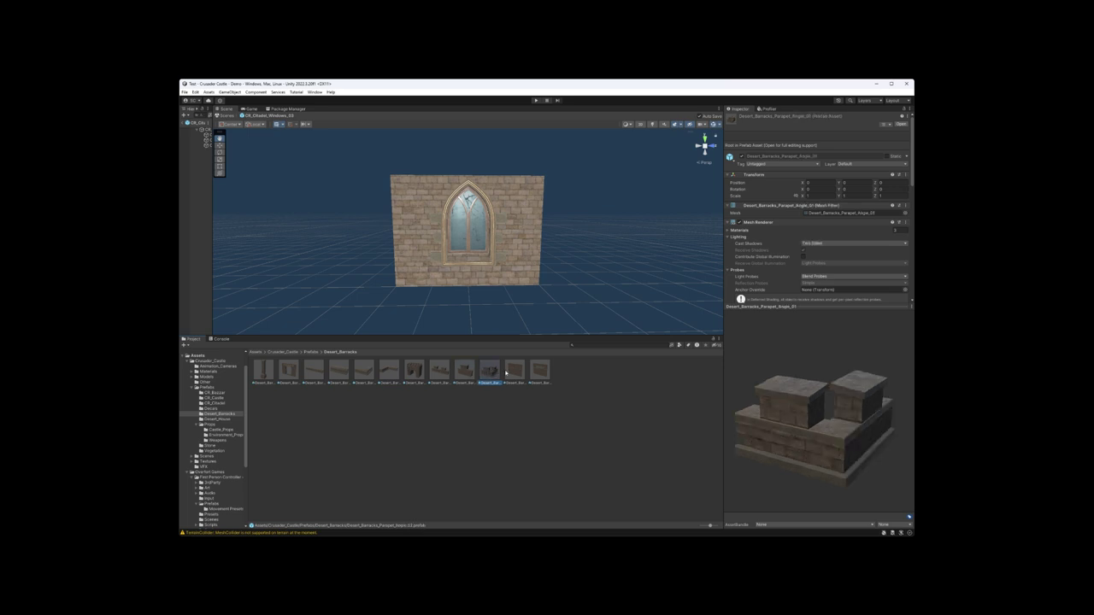
pyautogui.click(515, 369)
pyautogui.click(540, 370)
pyautogui.moveTo(812, 398); pyautogui.dragTo(788, 405)
pyautogui.click(311, 352)
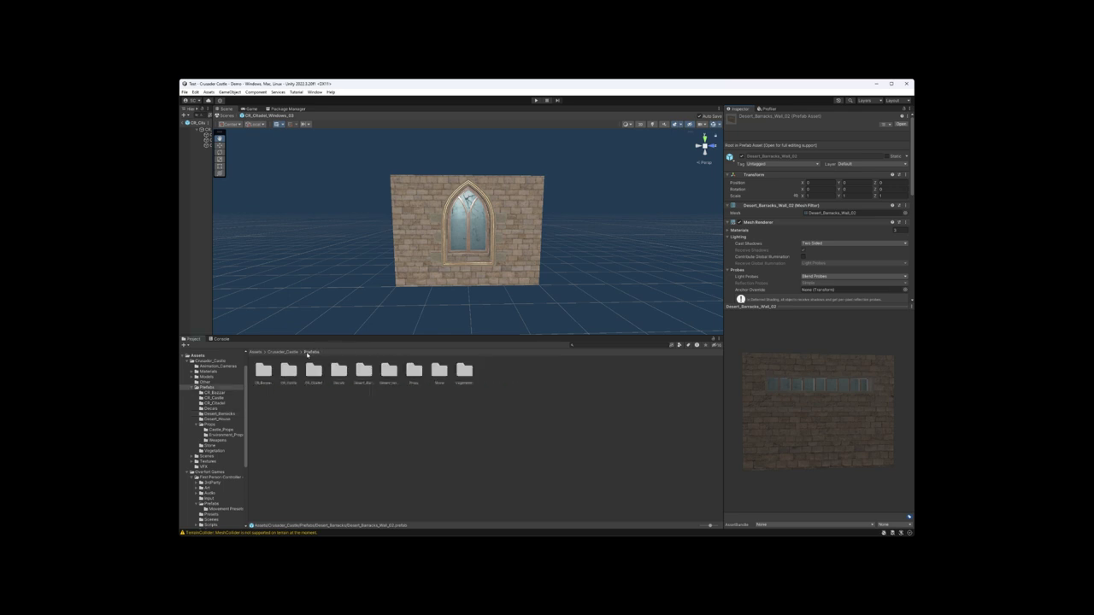
# - Open the Desert_House folder and preview Beam_01 and Blacksmith_Shop
pyautogui.doubleClick(388, 371)
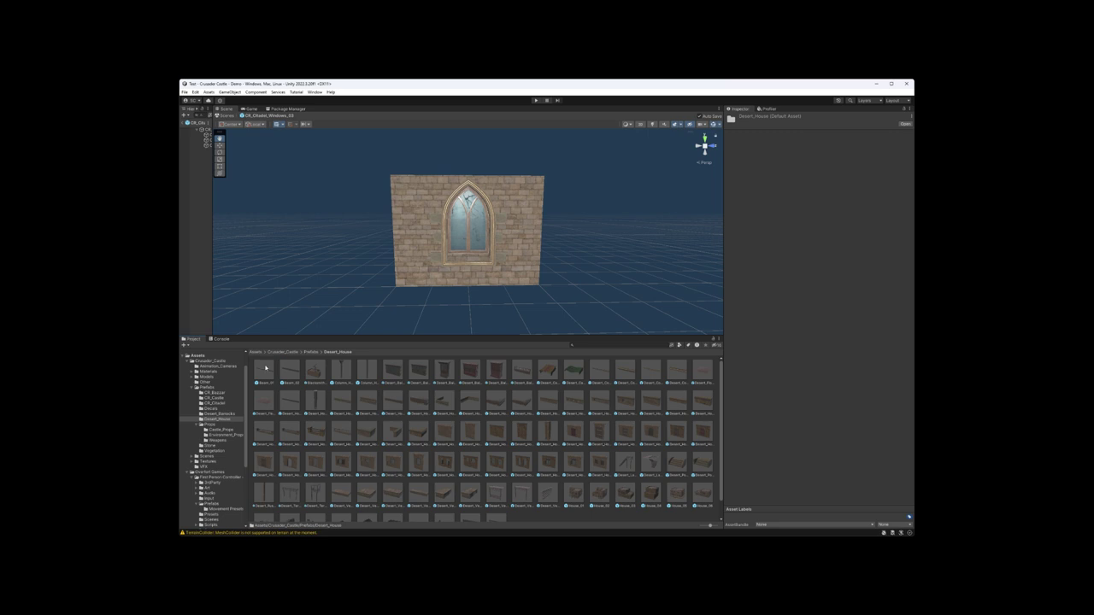
pyautogui.click(266, 367)
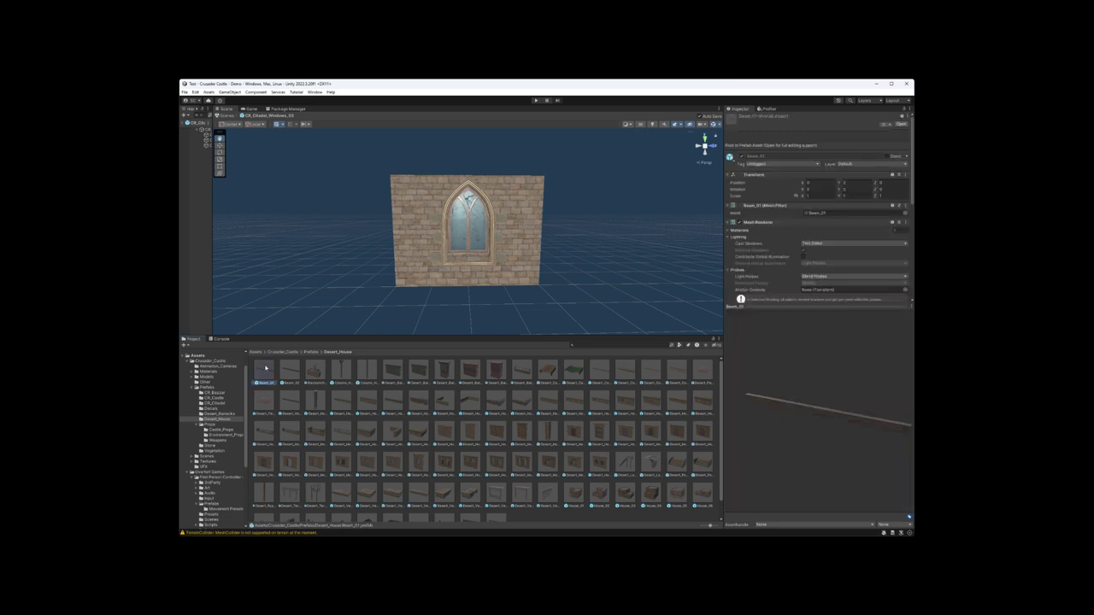
pyautogui.press('Right')
pyautogui.press('Right')
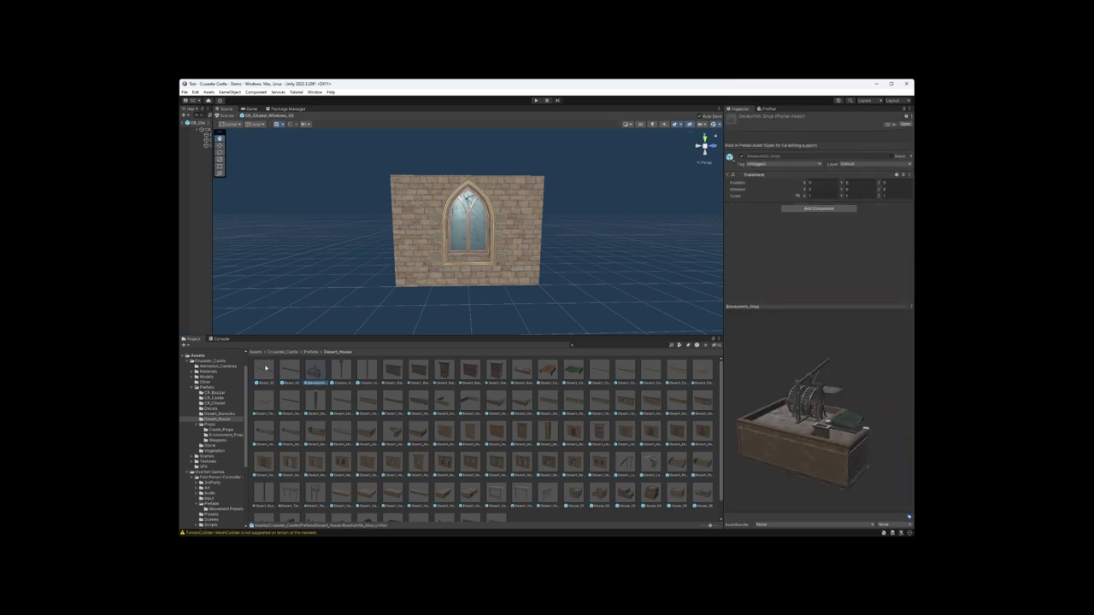
pyautogui.moveTo(855, 446)
pyautogui.mouseDown()
pyautogui.moveTo(803, 445)
pyautogui.moveTo(834, 445)
pyautogui.mouseUp()
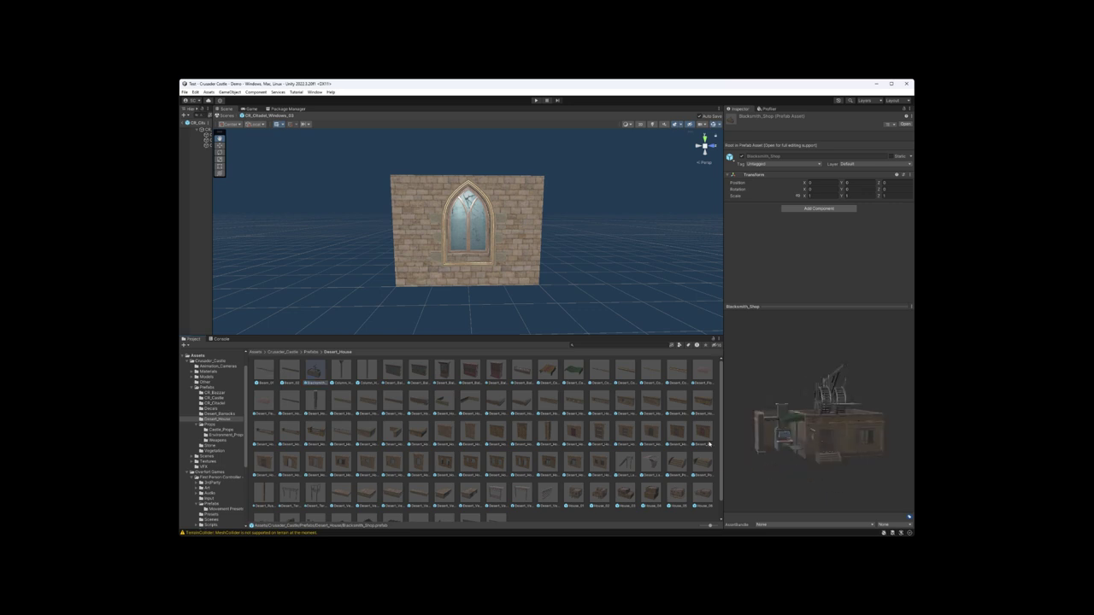
# - Open Blacksmith_Shop in Prefab Mode and orbit to its far side
pyautogui.click(314, 370)
pyautogui.doubleClick(314, 369)
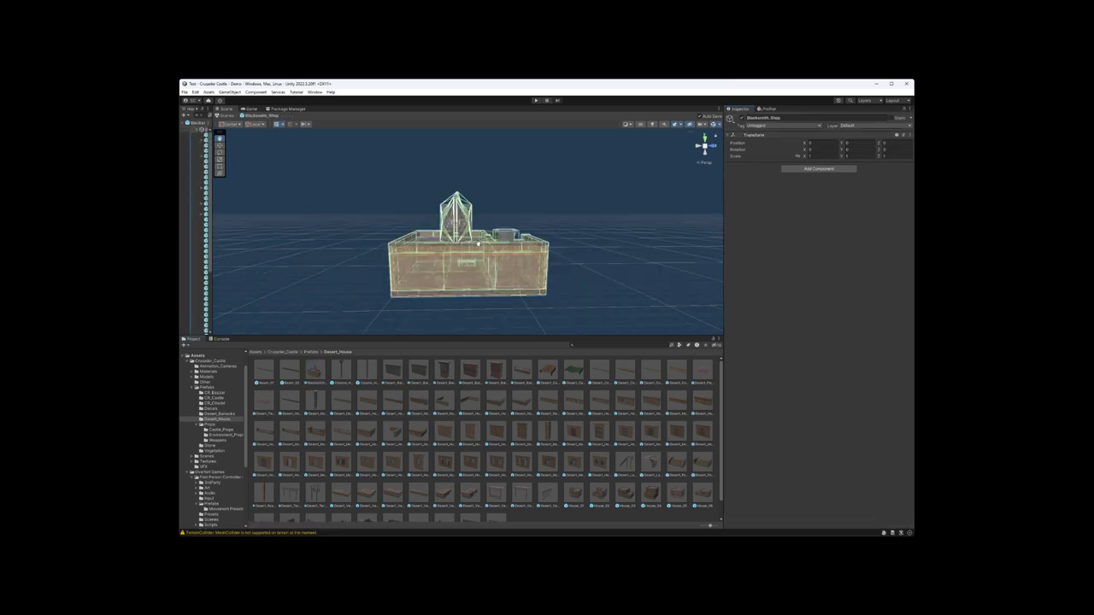
pyautogui.keyDown('alt'); pyautogui.moveTo(478, 244); pyautogui.dragTo(419, 253); pyautogui.keyUp('alt')
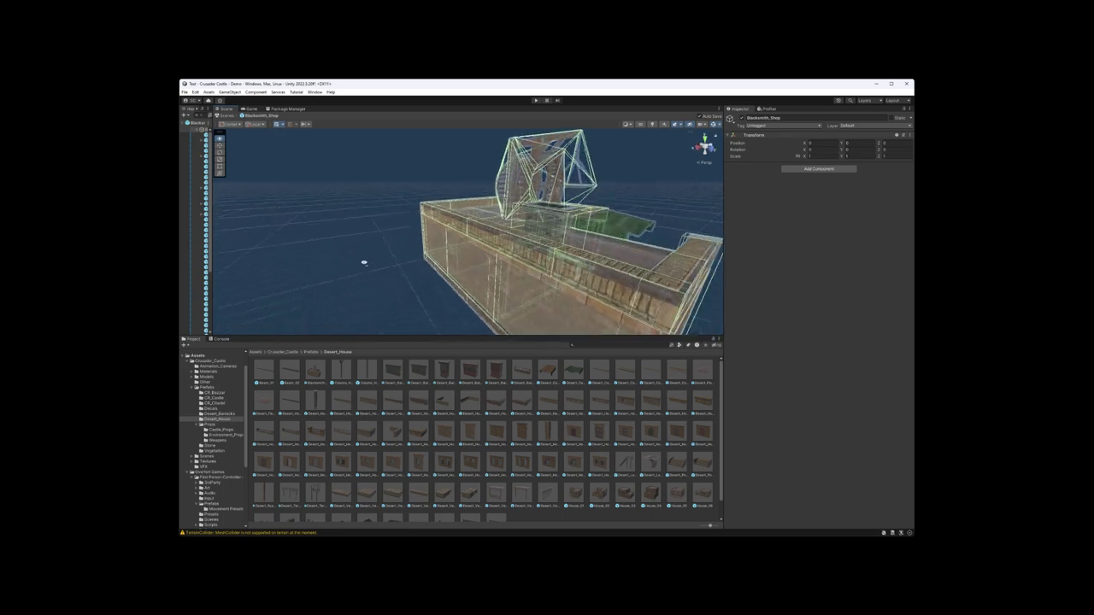
pyautogui.moveTo(360, 262); pyautogui.dragTo(478, 391, button='right')
pyautogui.click(565, 491)
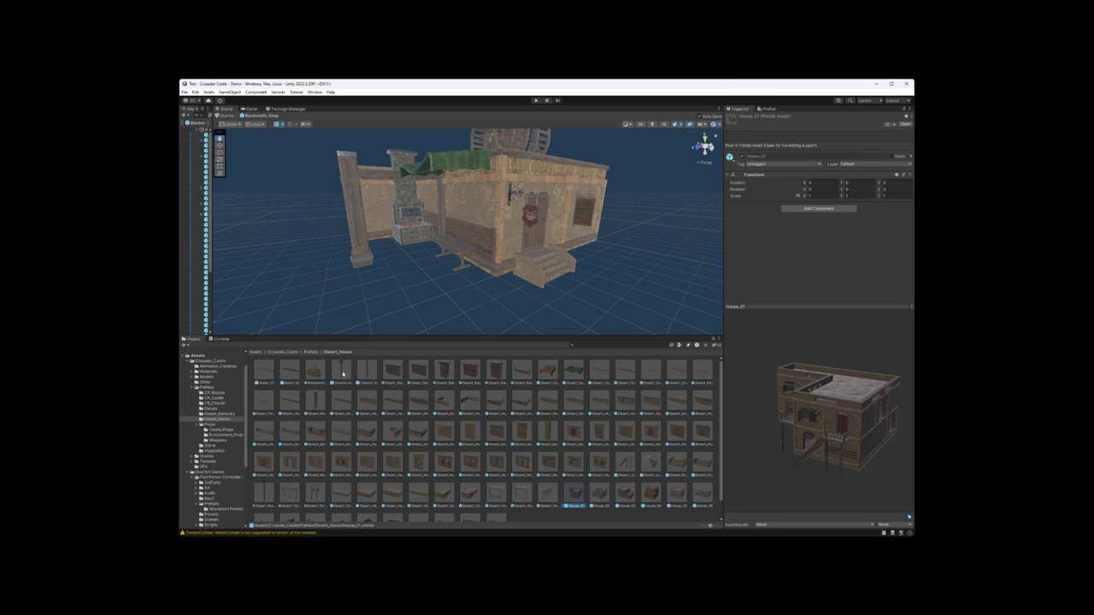
pyautogui.click(316, 371)
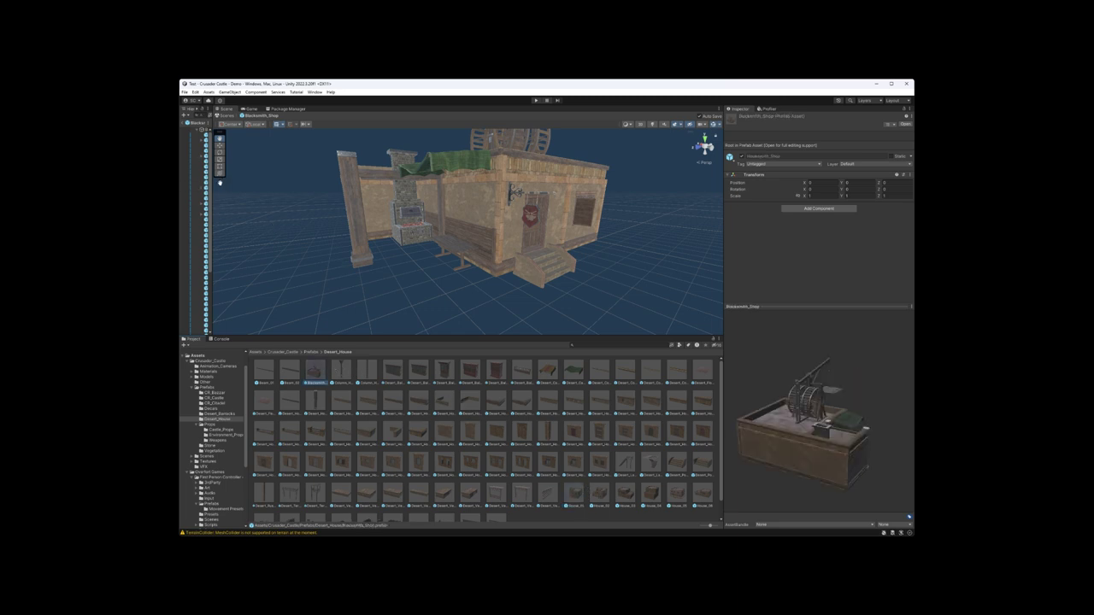
# - Select the shop's parapet, Column_01, Desert_Porch_01 and Desert_House_Wall_01 (6) parts in the Hierarchy
pyautogui.moveTo(214, 191); pyautogui.dragTo(283, 221)
pyautogui.keyDown('alt'); pyautogui.moveTo(513, 219); pyautogui.dragTo(469, 225); pyautogui.keyUp('alt')
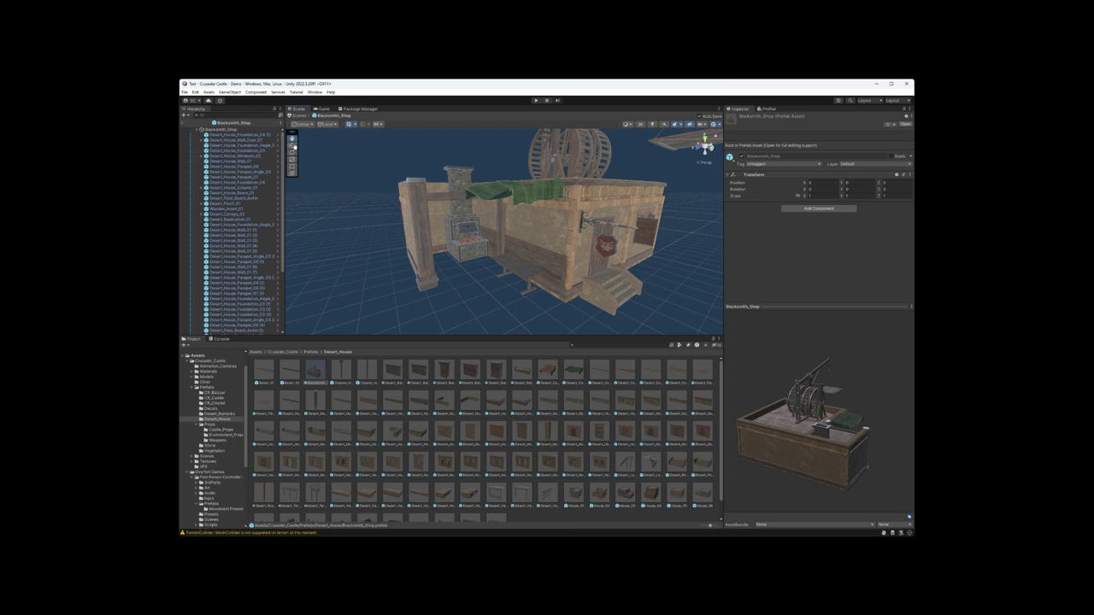
pyautogui.click(244, 167)
pyautogui.click(239, 187)
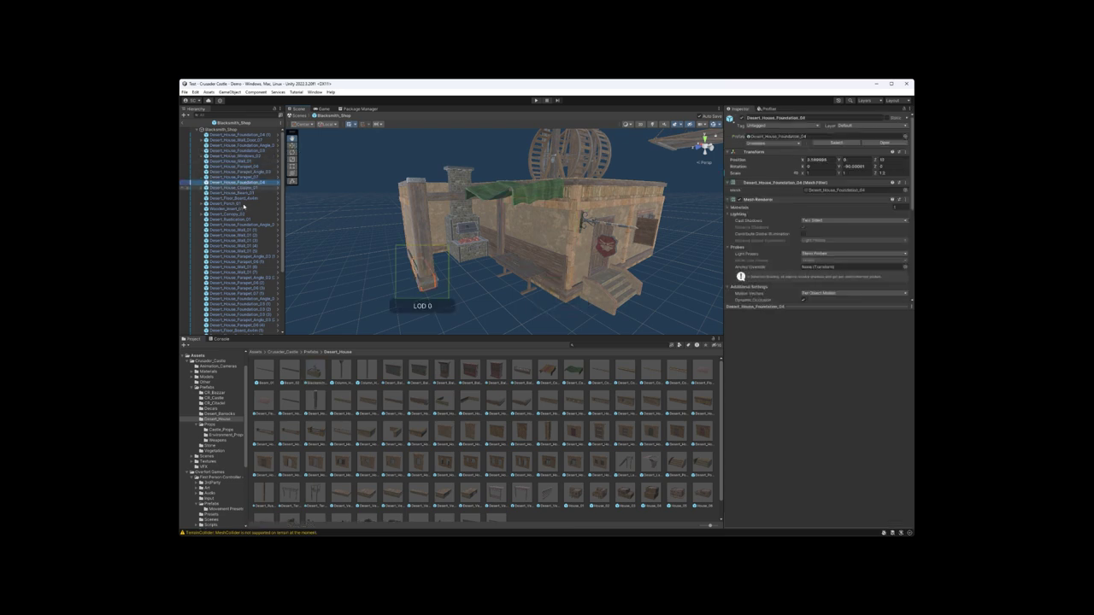
pyautogui.click(236, 204)
pyautogui.click(242, 230)
pyautogui.click(241, 267)
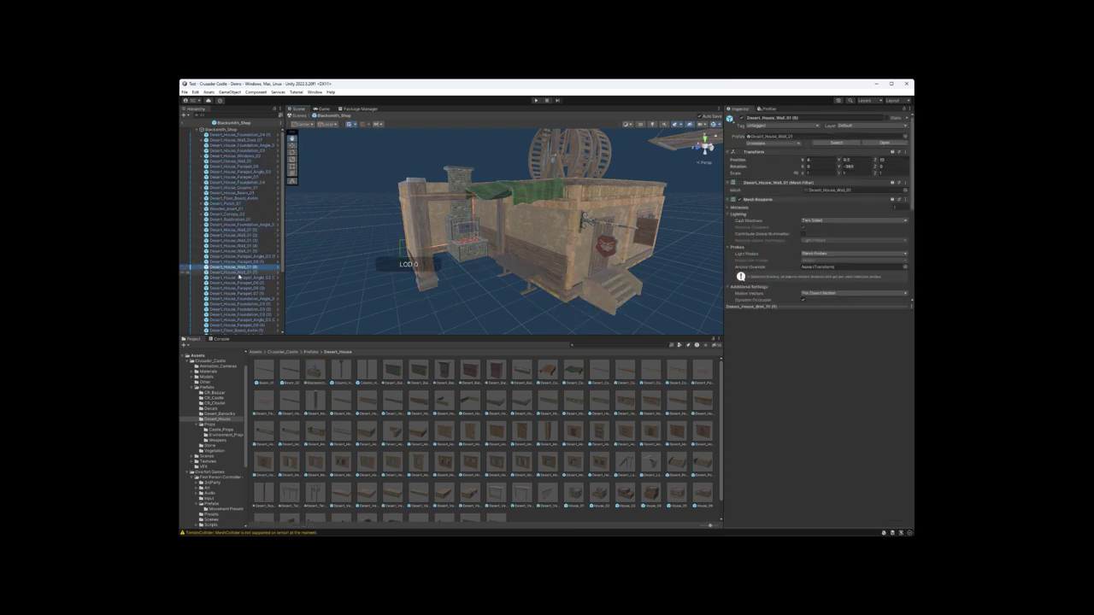
pyautogui.scroll(-1, 242, 284)
pyautogui.scroll(-1, 242, 283)
pyautogui.scroll(2, 242, 283)
pyautogui.keyDown('alt'); pyautogui.moveTo(411, 214); pyautogui.dragTo(505, 208); pyautogui.keyUp('alt')
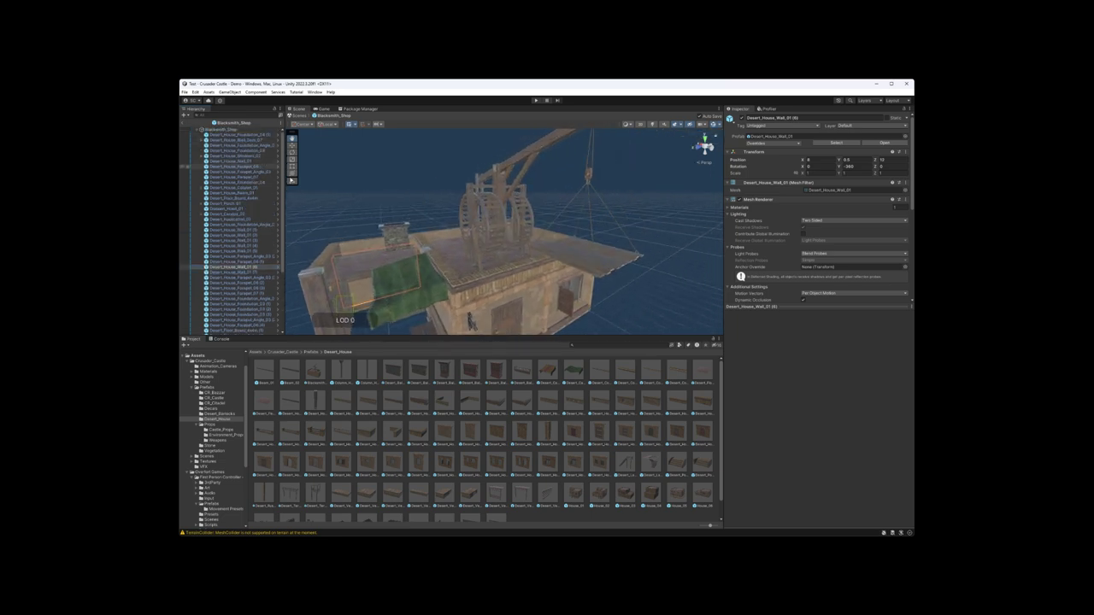
pyautogui.moveTo(287, 193); pyautogui.dragTo(214, 194)
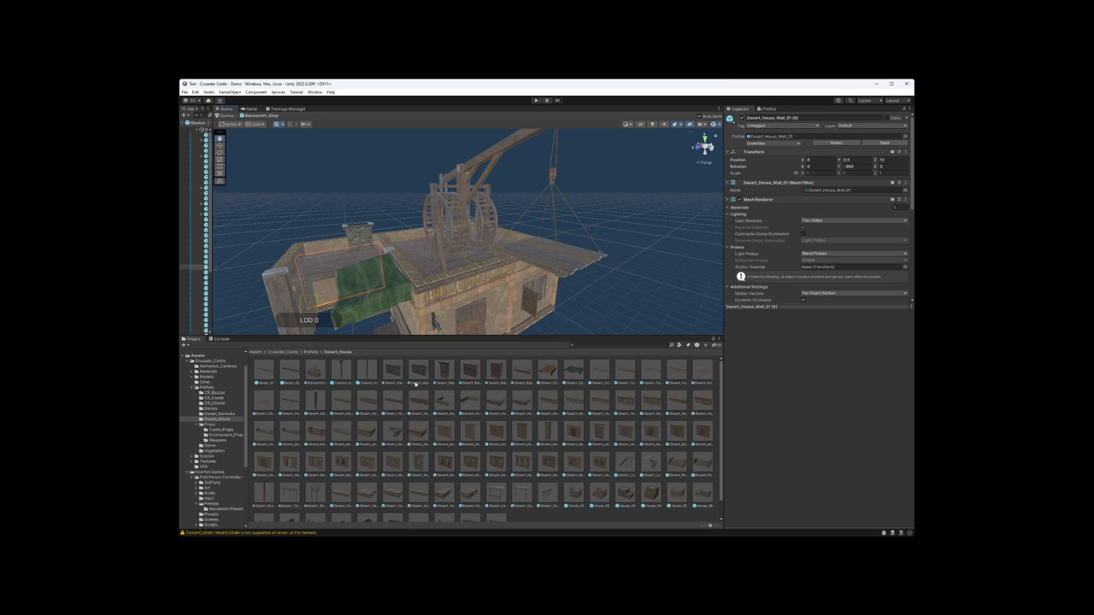
# - Preview Column_House_01, the balconies through Desert_Balcony_04, and the canopy and cornice prefabs
pyautogui.click(342, 371)
pyautogui.press('Right')
pyautogui.press('Right')
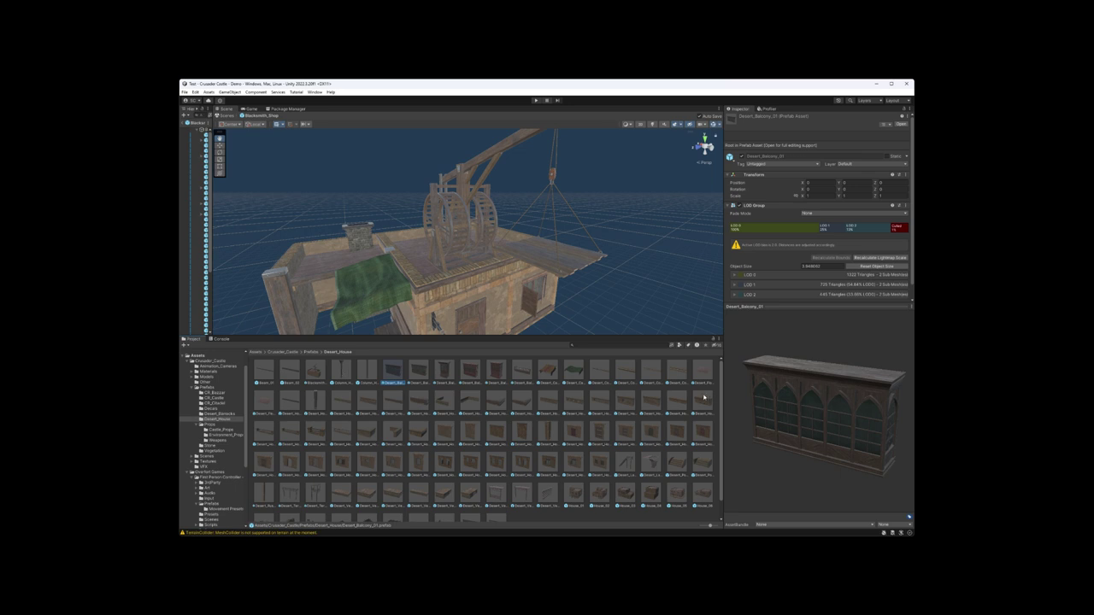
pyautogui.moveTo(743, 400); pyautogui.dragTo(857, 402)
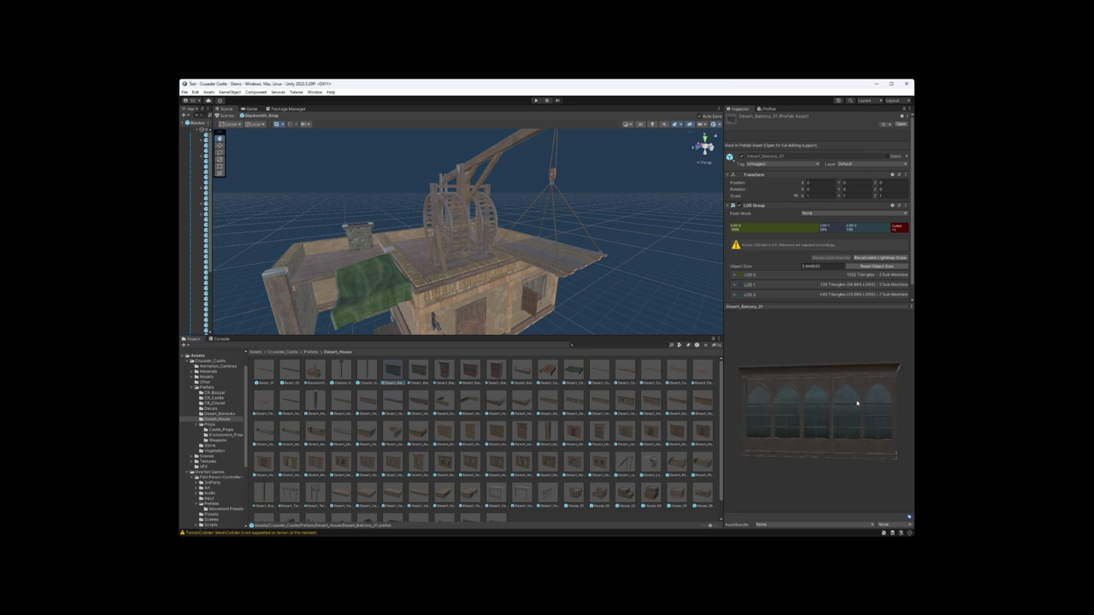
pyautogui.click(427, 375)
pyautogui.press('Right')
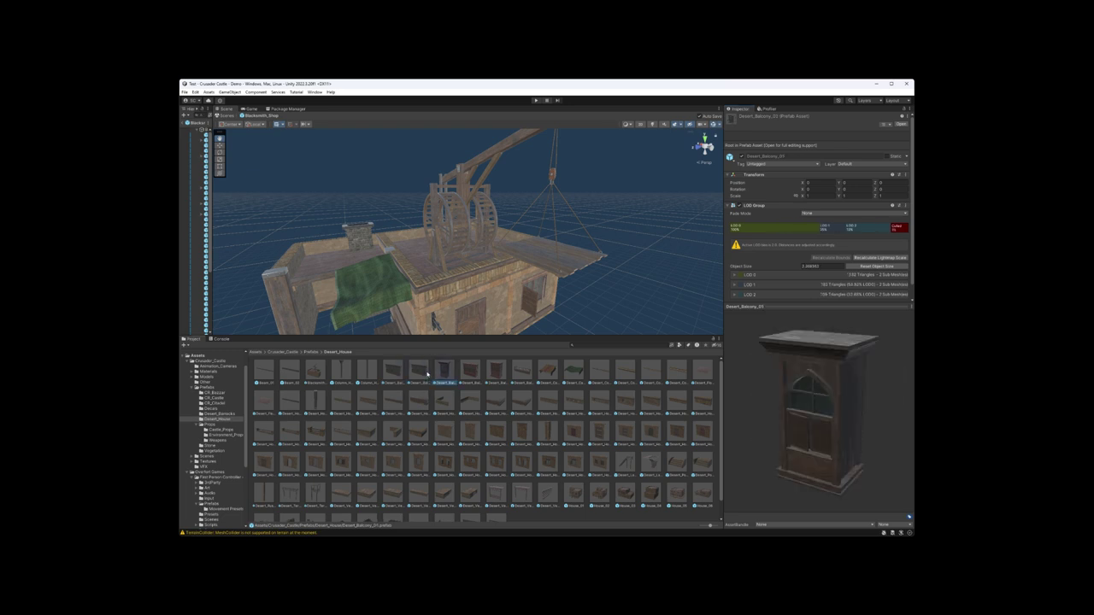
pyautogui.press('Right')
pyautogui.press('Right')
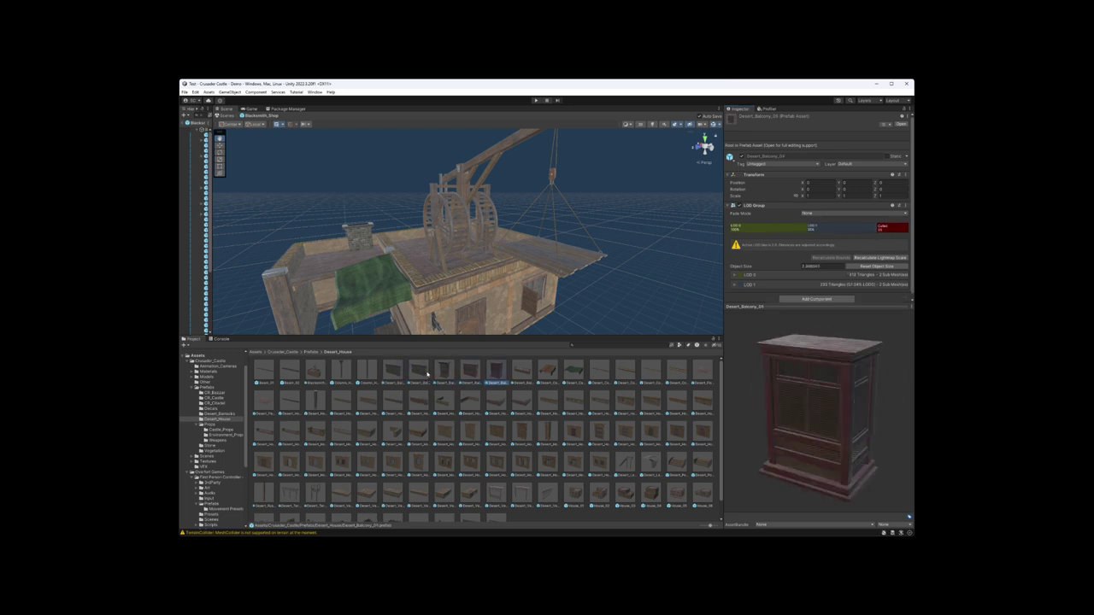
pyautogui.press('Right')
pyautogui.press('Right')
pyautogui.press('Right')
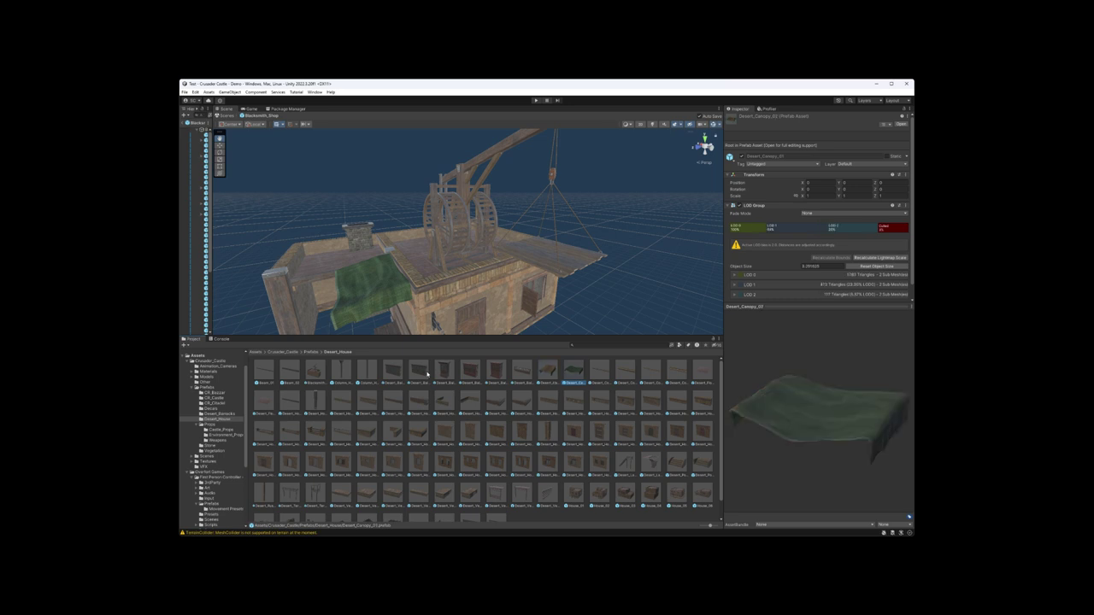
pyautogui.press('Right')
pyautogui.press('Right')
pyautogui.press('Right')
pyautogui.press('Right')
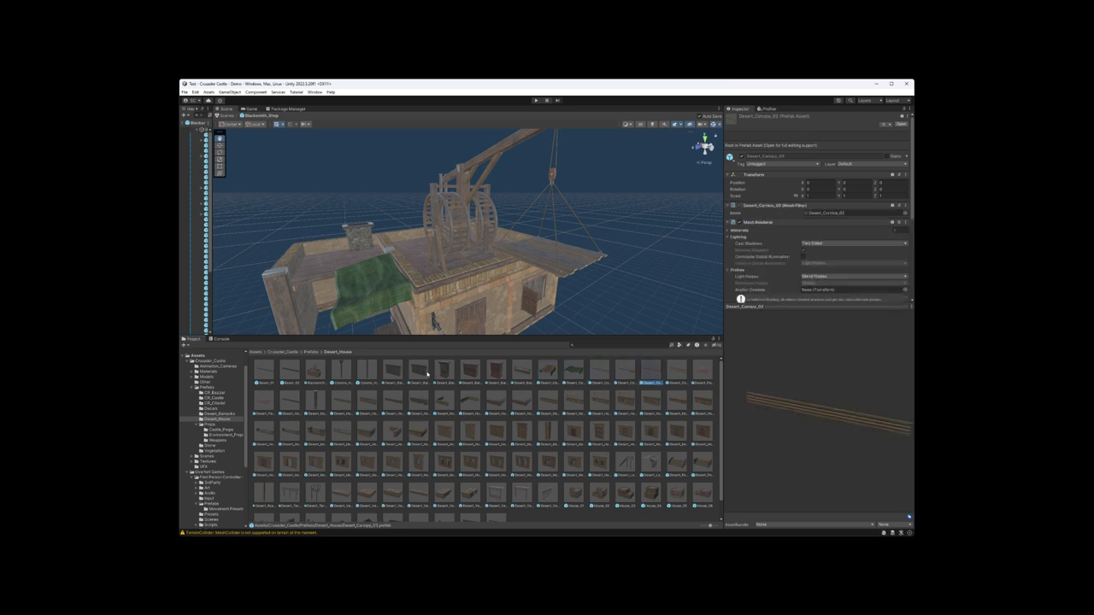
# - Preview Desert_House_Beam_01, Desert_Floor_Board_2x2m and the three Desert_House_Foundation prefabs
pyautogui.press('Right')
pyautogui.press('Right')
pyautogui.press('Right')
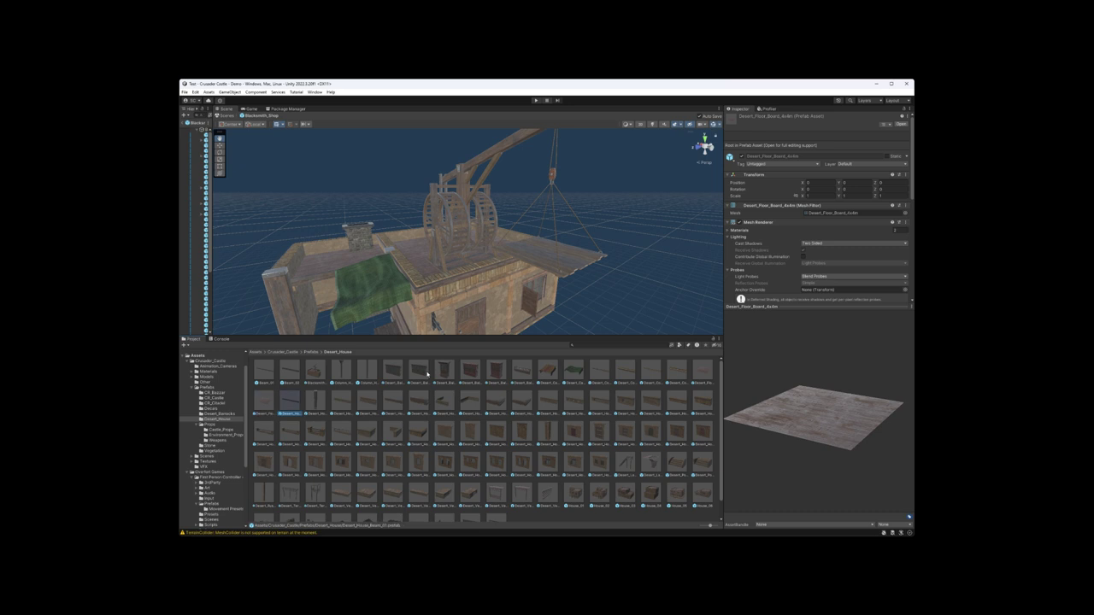
pyautogui.press('Left')
pyautogui.press('Right')
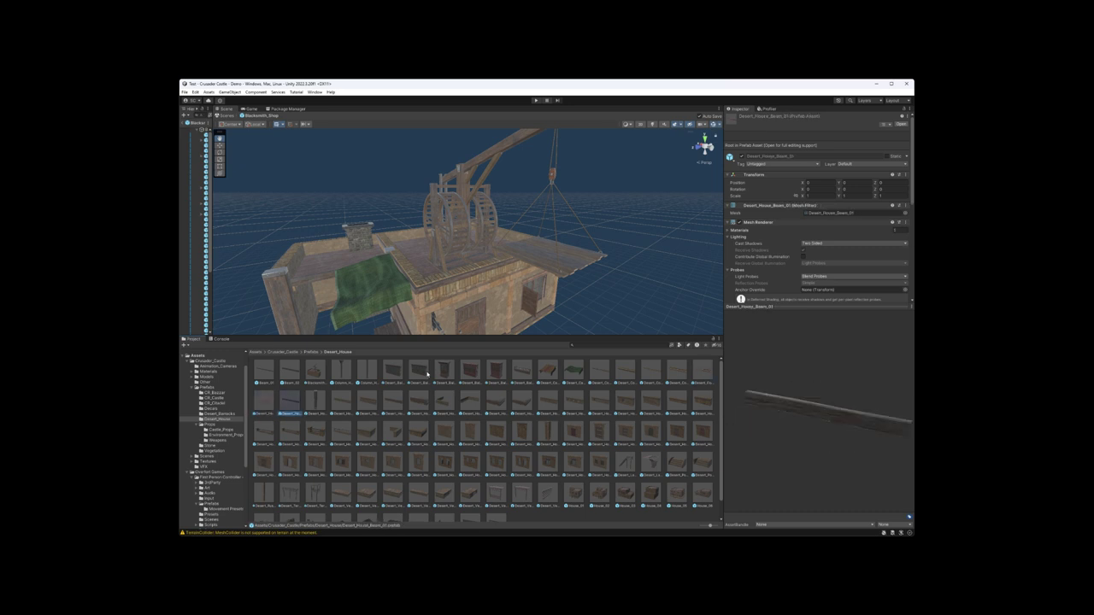
pyautogui.press('Left')
pyautogui.press('Left')
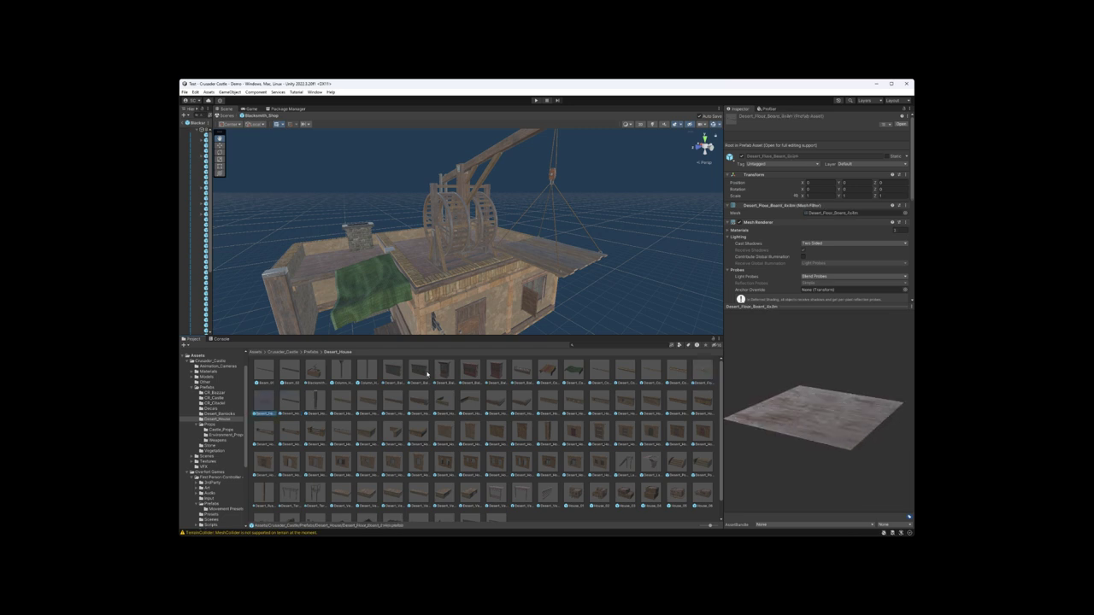
pyautogui.press('Right')
pyautogui.press('Right')
pyautogui.press('Right')
pyautogui.press('Right')
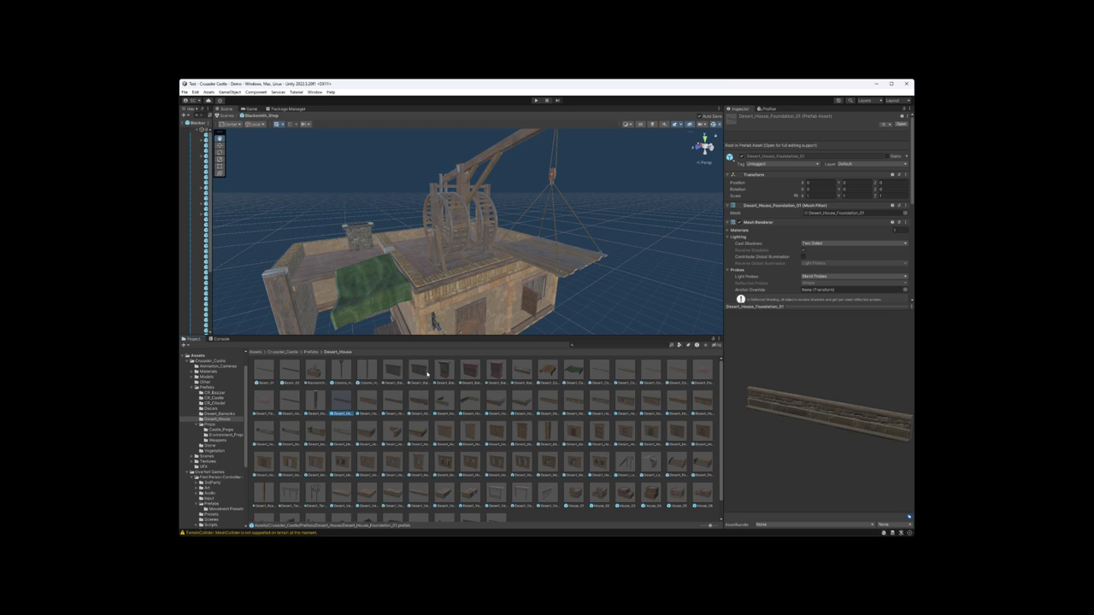
pyautogui.press('Right')
pyautogui.press('Right')
pyautogui.press('Right')
pyautogui.press('Right')
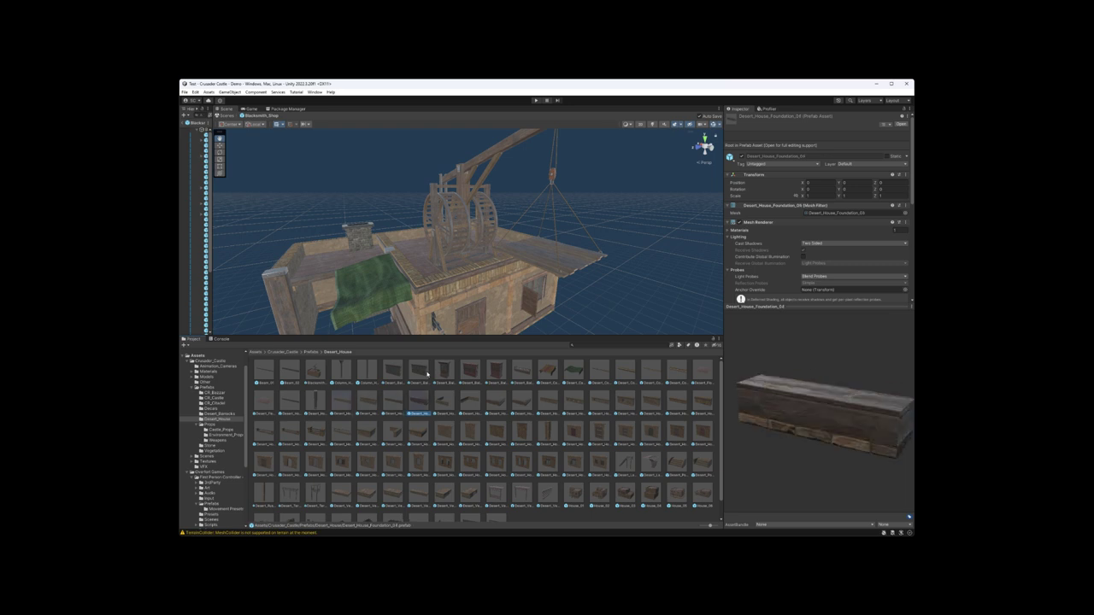
pyautogui.press('Right')
# - Preview the parapets and walls through Wall_Angle_02, ending on Desert_House_Wall_Door_01
pyautogui.press('Right')
pyautogui.press('Right')
pyautogui.press('Right')
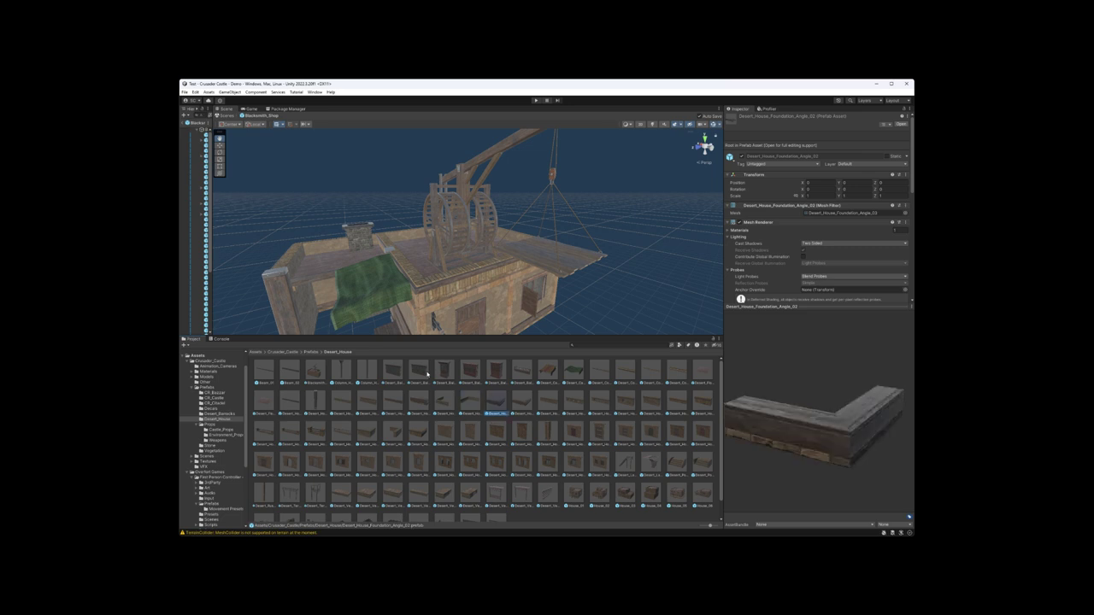
pyautogui.press('Right')
pyautogui.press('Right')
pyautogui.press('Right')
pyautogui.press('Right')
pyautogui.press('Right')
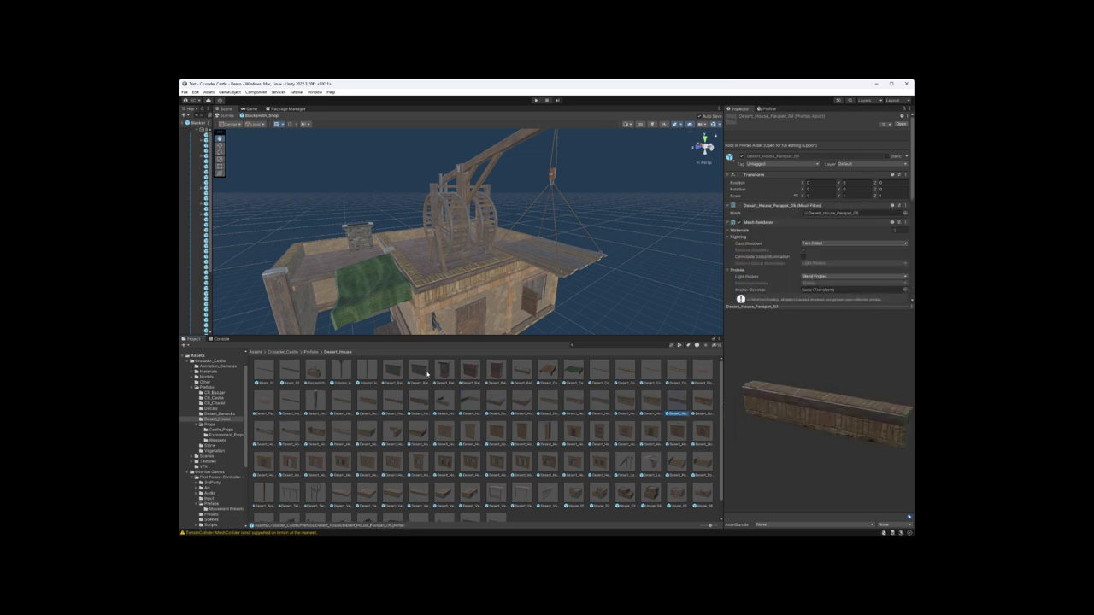
pyautogui.press('Right')
pyautogui.press('Right')
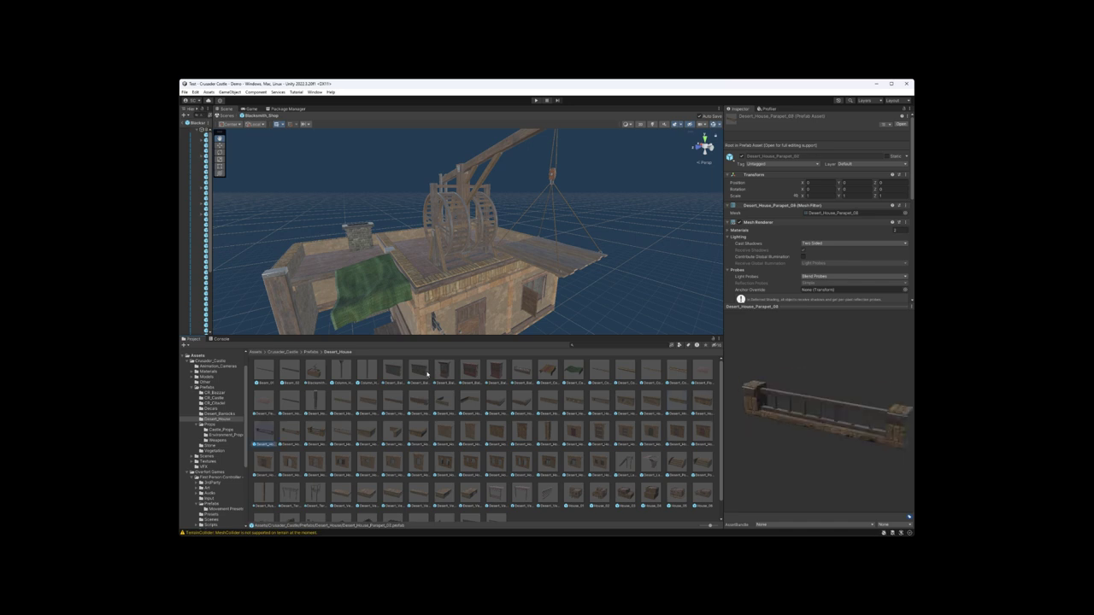
pyautogui.press('Right')
pyautogui.press('Right')
pyautogui.press('Right')
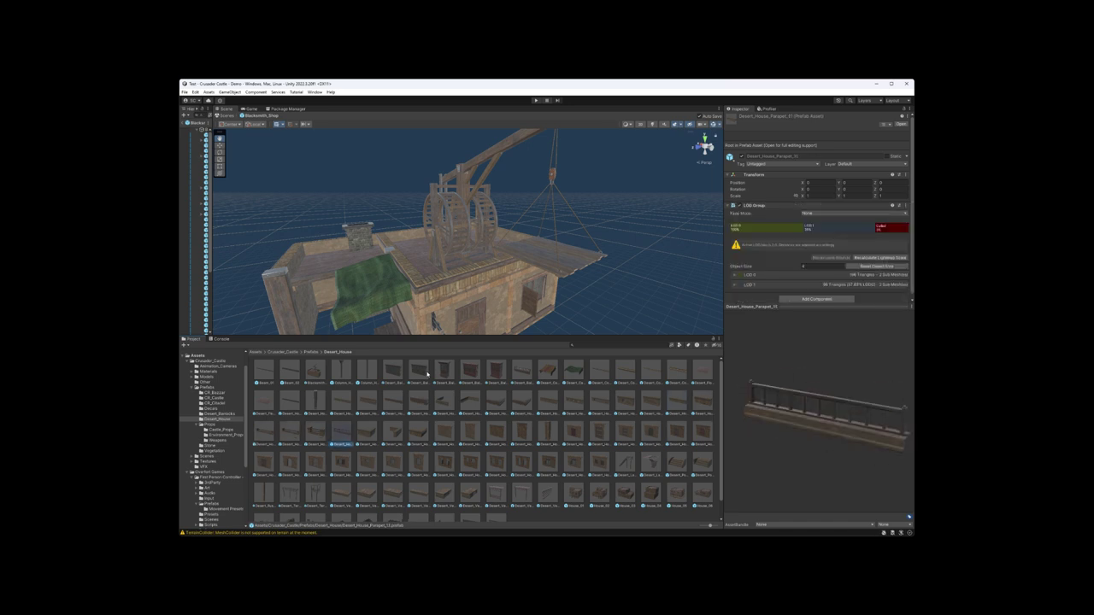
pyautogui.press('Right')
pyautogui.press('Right')
pyautogui.press('Right')
pyautogui.press('Right')
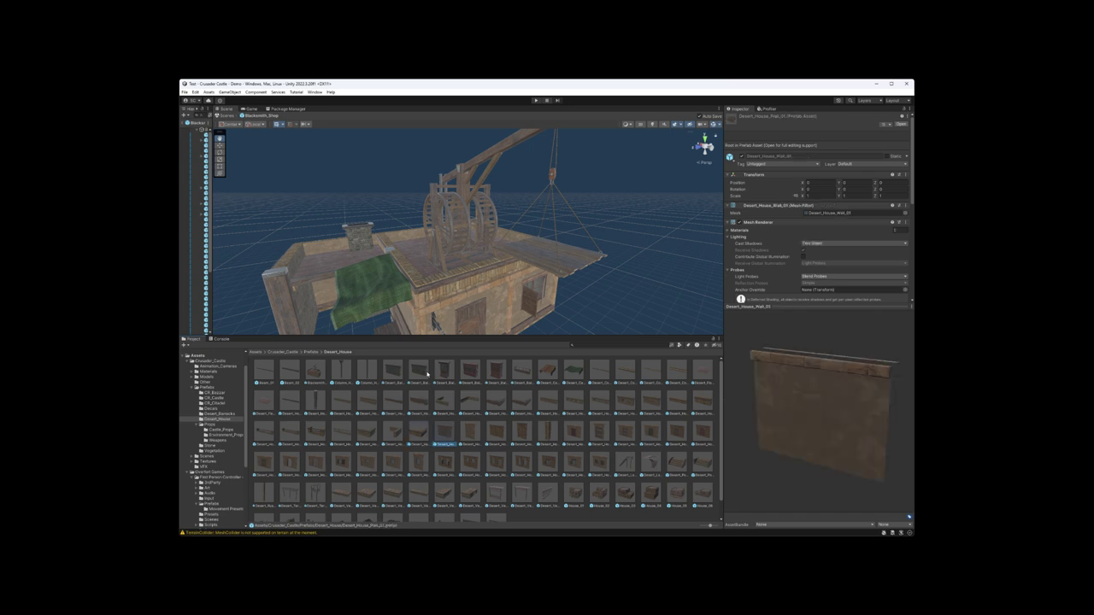
pyautogui.press('Right')
pyautogui.press('Right')
pyautogui.press('Right')
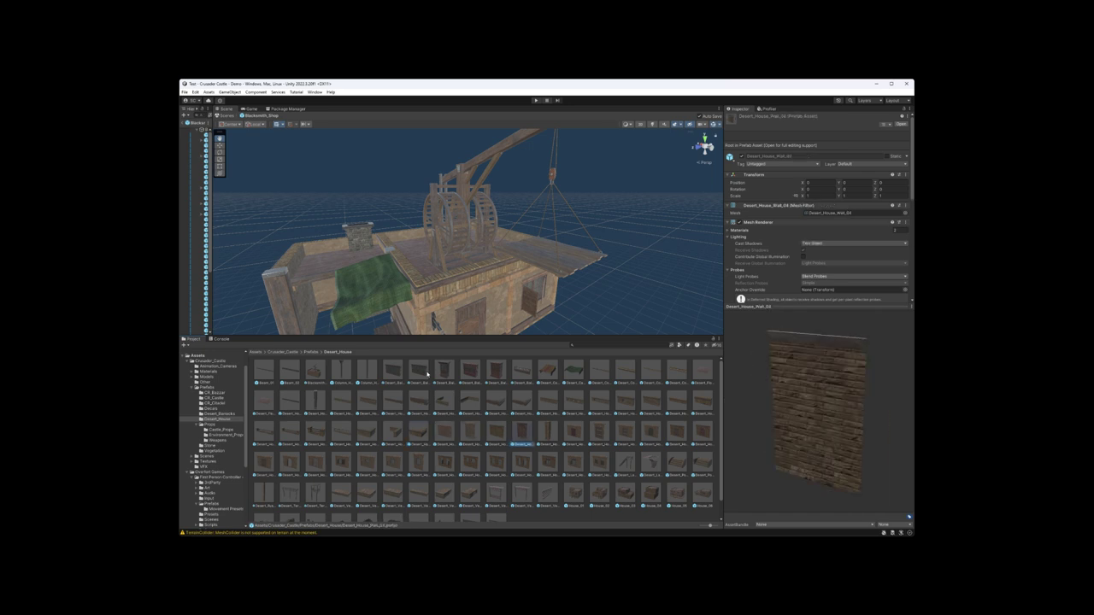
pyautogui.press('Right')
pyautogui.press('Right')
pyautogui.press('Right')
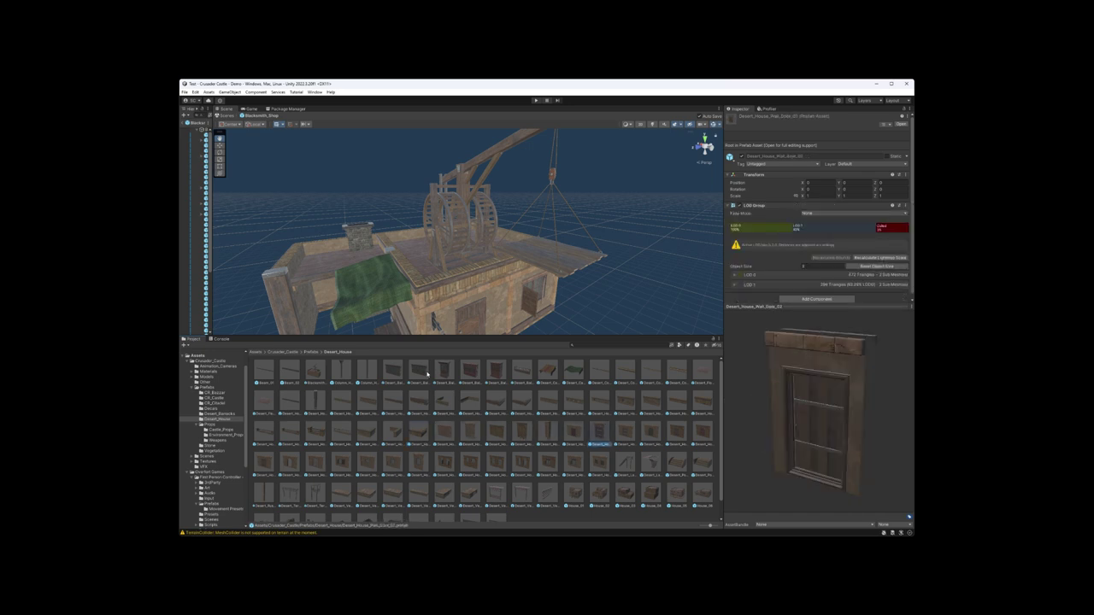
pyautogui.press('Left')
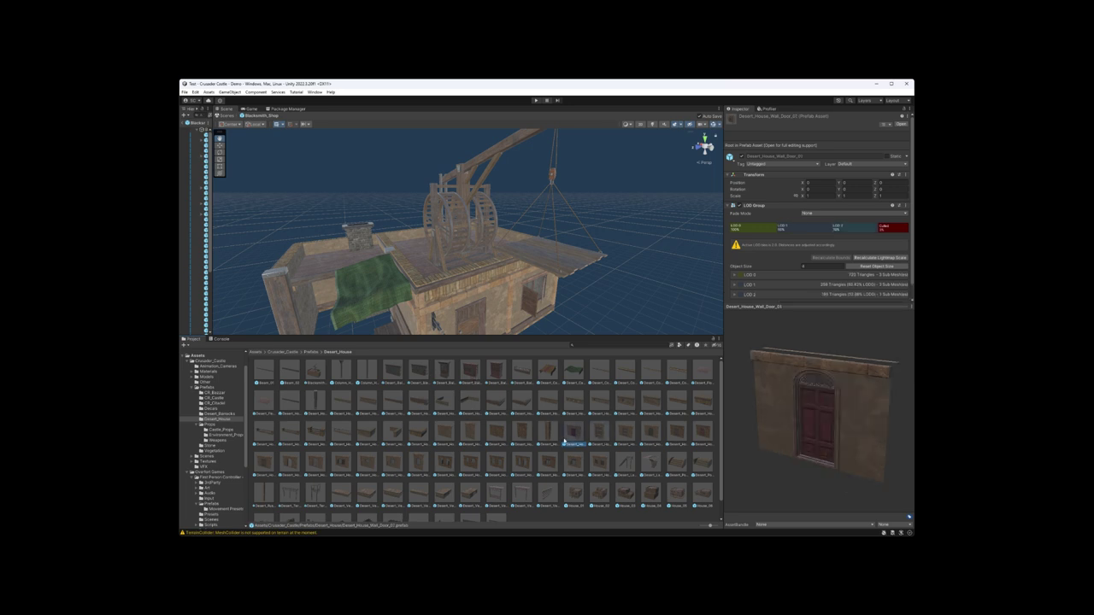
# - Open Desert_House_Wall_Door_01 in Prefab Mode and select its Desert_Door_01_LOD1 child
pyautogui.doubleClick(574, 432)
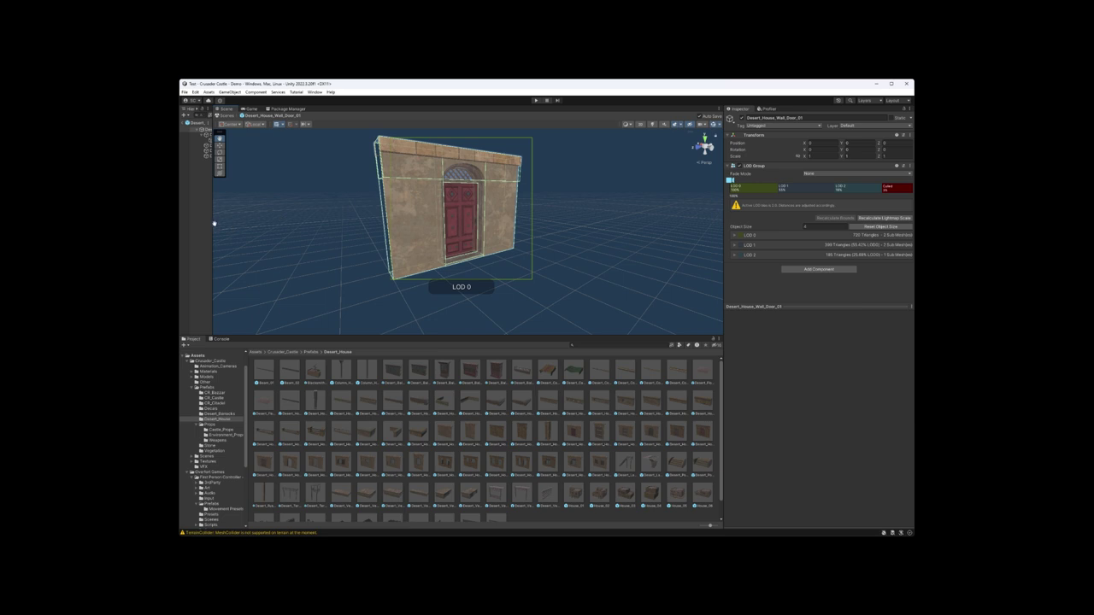
pyautogui.moveTo(216, 197); pyautogui.dragTo(266, 197)
pyautogui.click(239, 139)
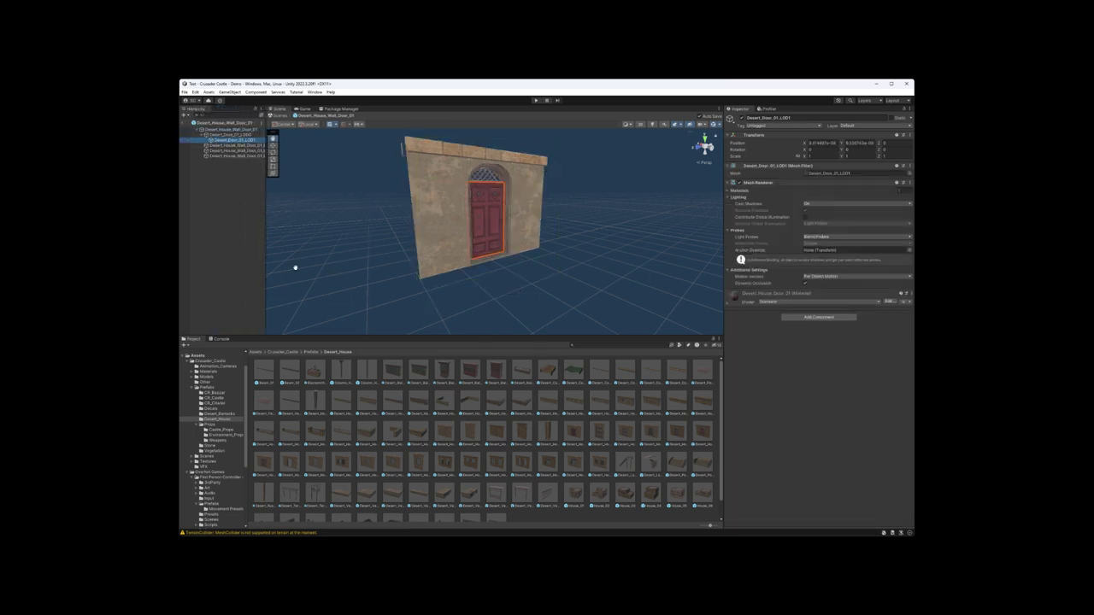
pyautogui.moveTo(267, 254); pyautogui.dragTo(220, 251)
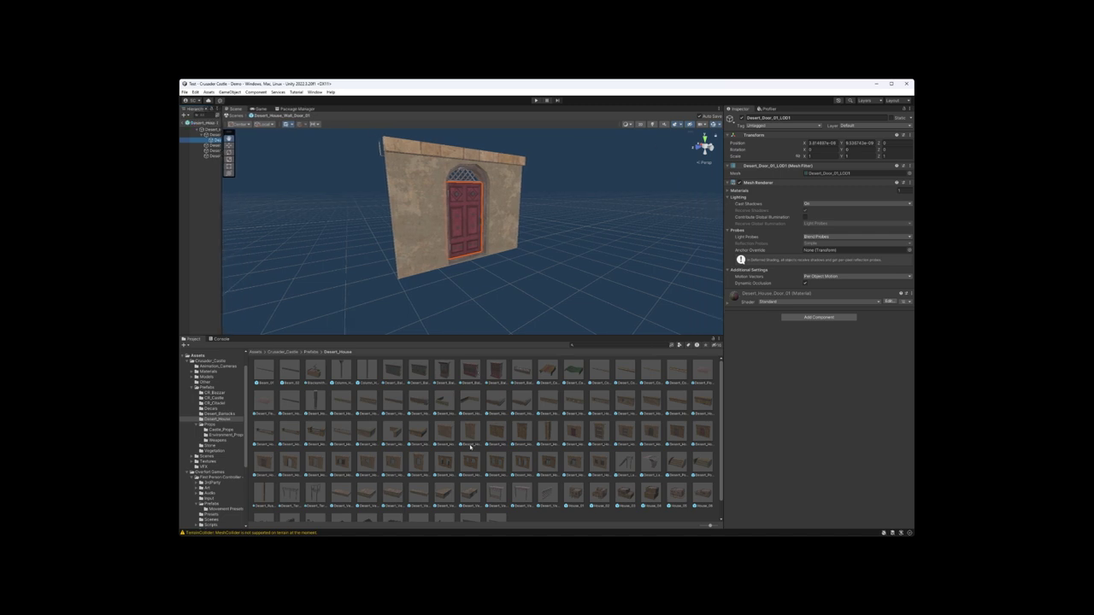
# - Preview Wall_Door_02, Wall_Entrance_01, Windows_03, Windows_07, Windows_11 and Desert_Ladder_01
pyautogui.click(599, 435)
pyautogui.press('Right')
pyautogui.press('Right')
pyautogui.press('Right')
pyautogui.press('Right')
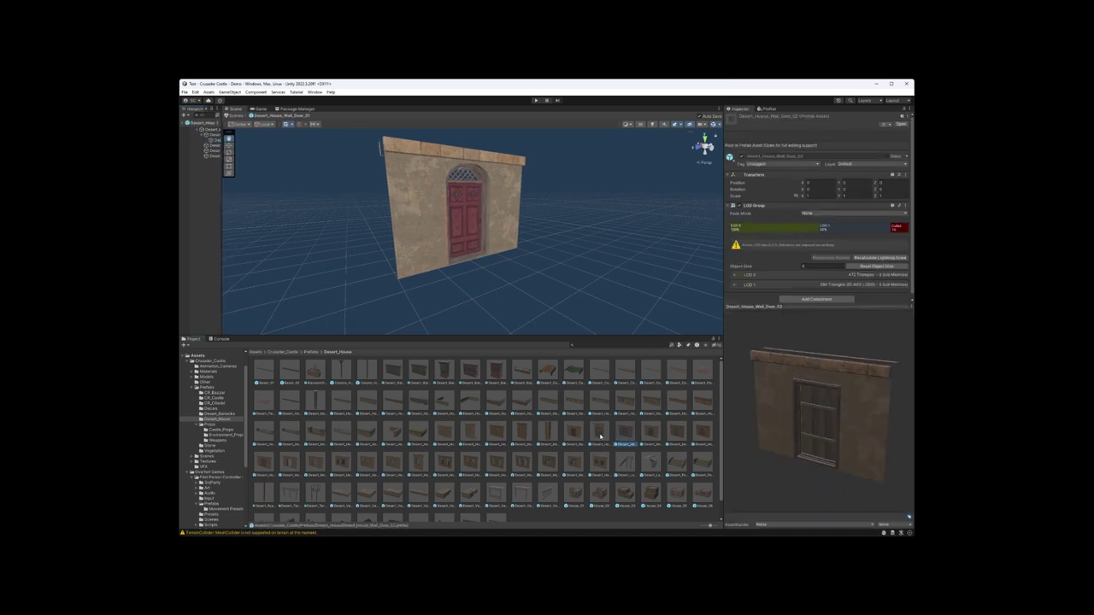
pyautogui.press('Right')
pyautogui.press('Right')
pyautogui.press('Right')
pyautogui.press('Right')
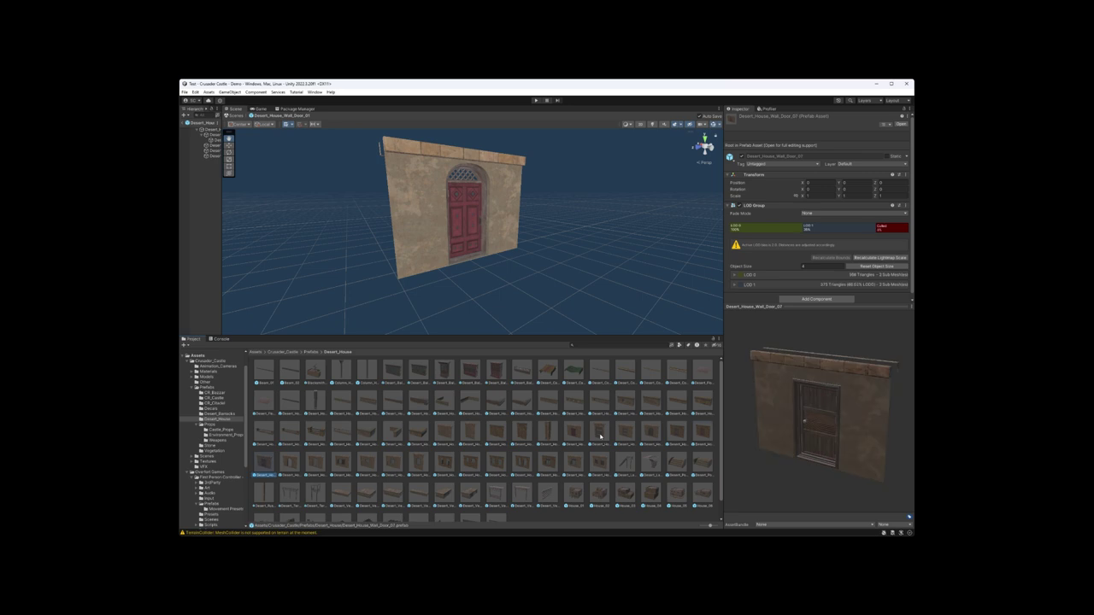
pyautogui.press('Left')
pyautogui.press('Right')
pyautogui.press('Left')
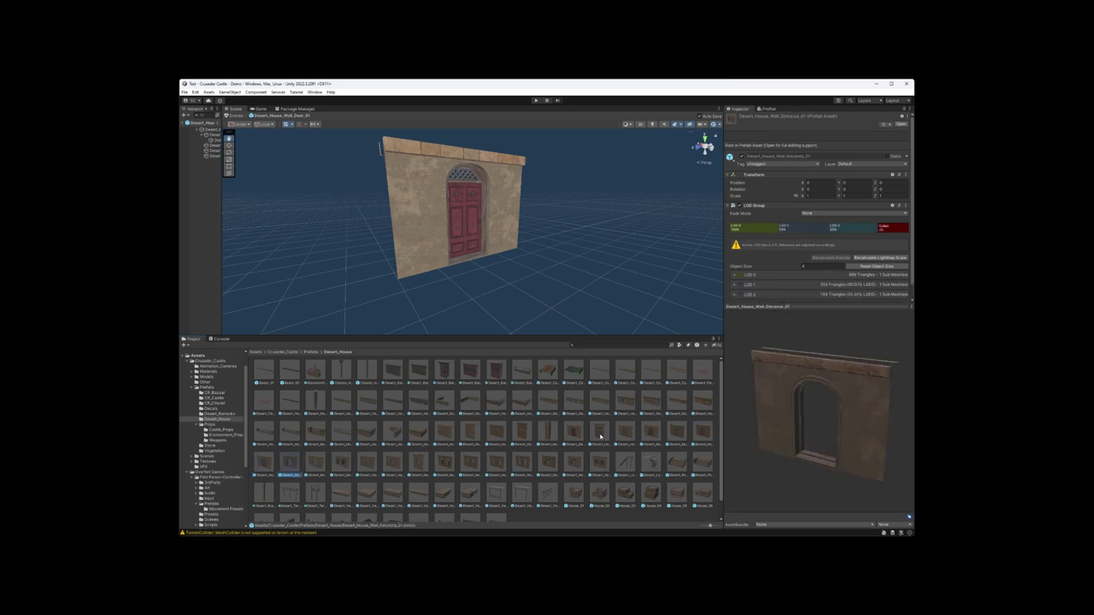
pyautogui.press('Left')
pyautogui.press('Right')
pyautogui.press('Right')
pyautogui.press('Right')
pyautogui.press('Right')
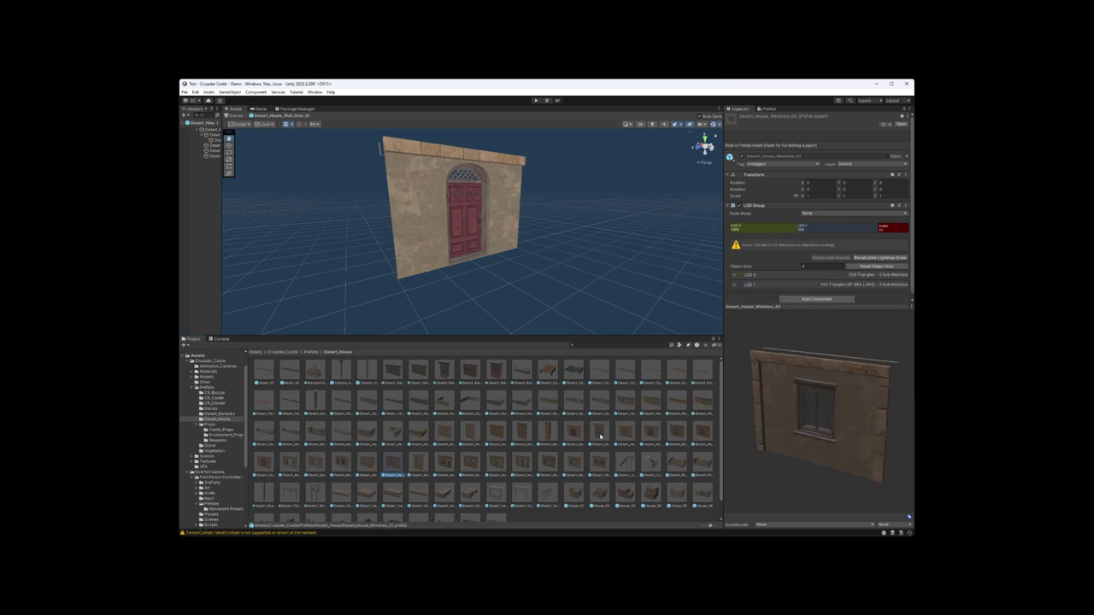
pyautogui.press('Right')
pyautogui.press('Right')
pyautogui.press('Right')
pyautogui.press('Right')
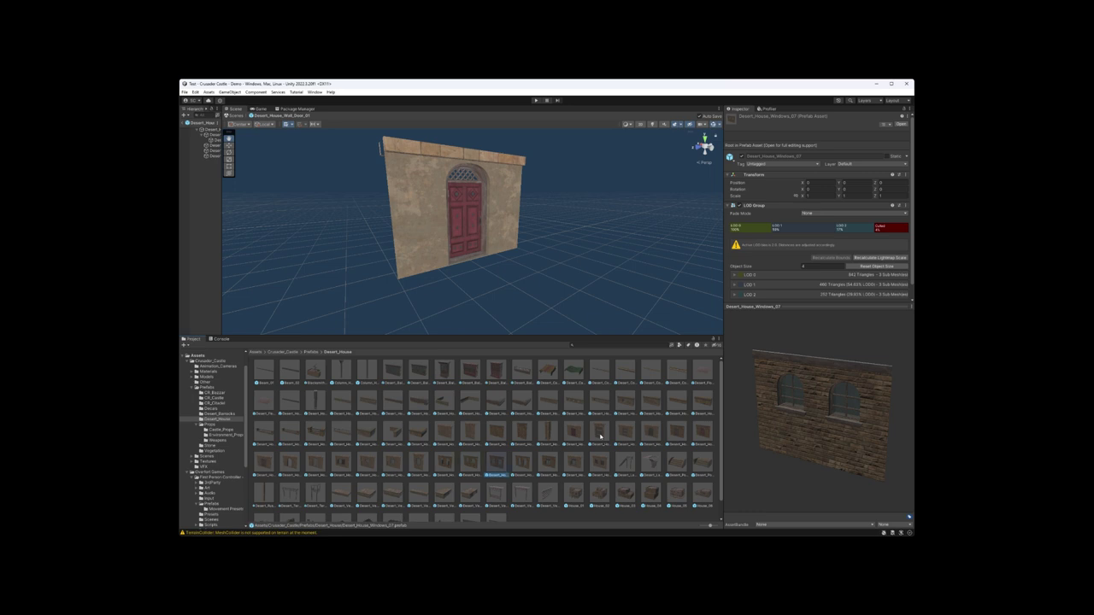
pyautogui.press('Right')
pyautogui.press('Right')
pyautogui.press('Right')
pyautogui.press('Right')
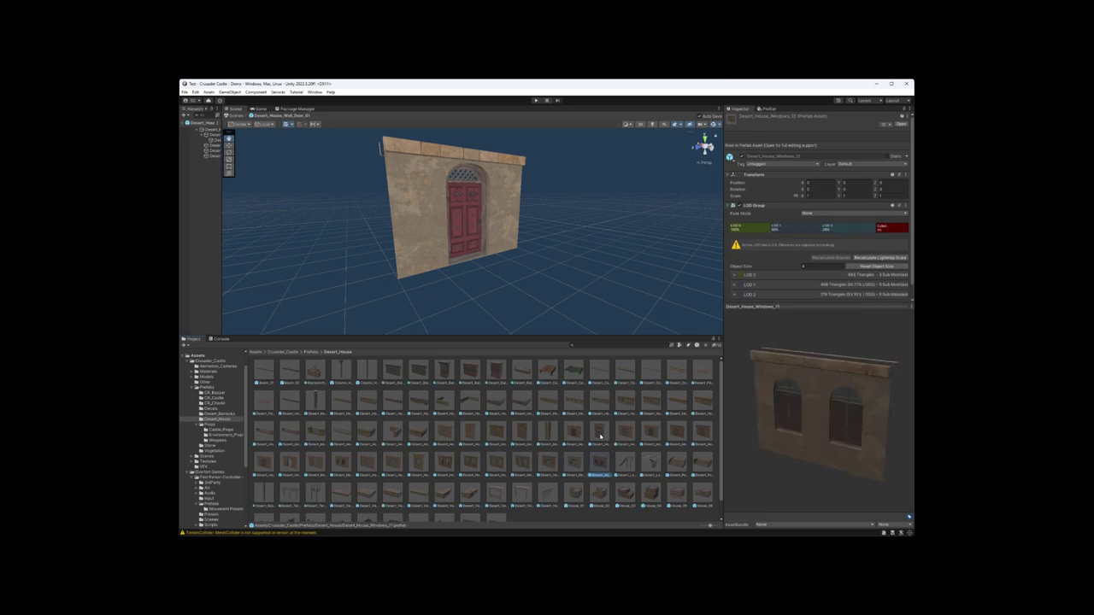
pyautogui.press('Right')
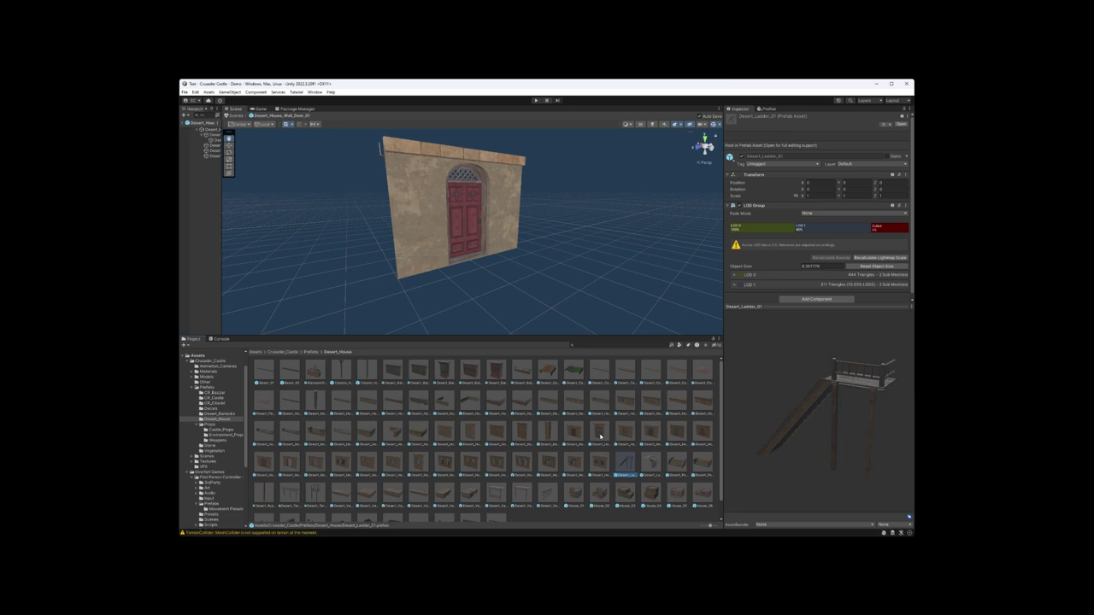
# - Preview both ladders, Desert_Porch_01/02, the terraces and verandas, then rotate the House_01 preview
pyautogui.moveTo(797, 390); pyautogui.dragTo(868, 398)
pyautogui.click(650, 463)
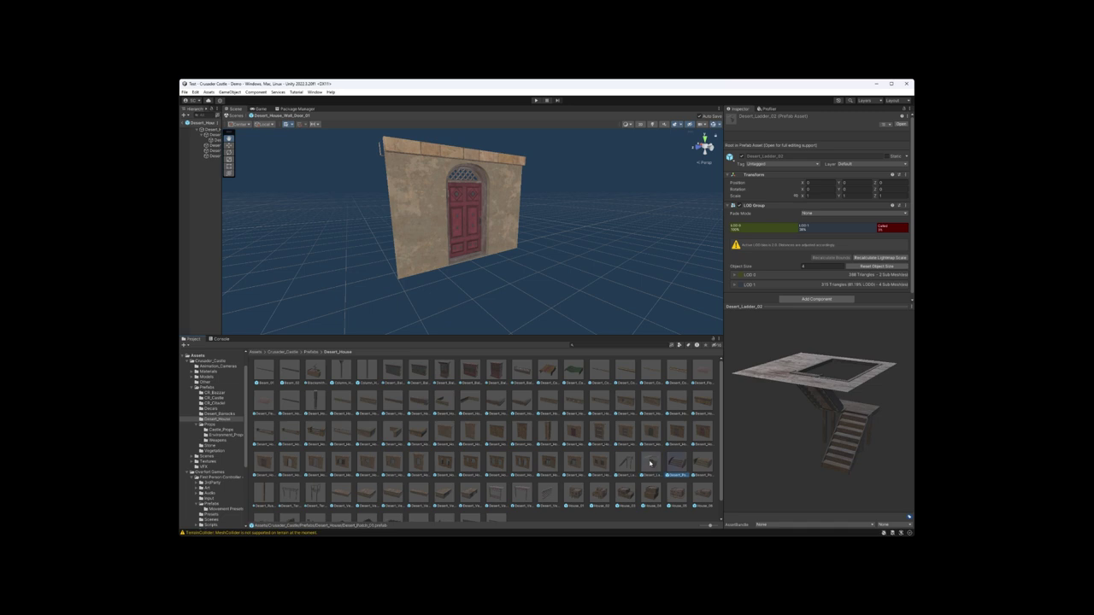
pyautogui.press('Right')
pyautogui.press('Right')
pyautogui.press('Right')
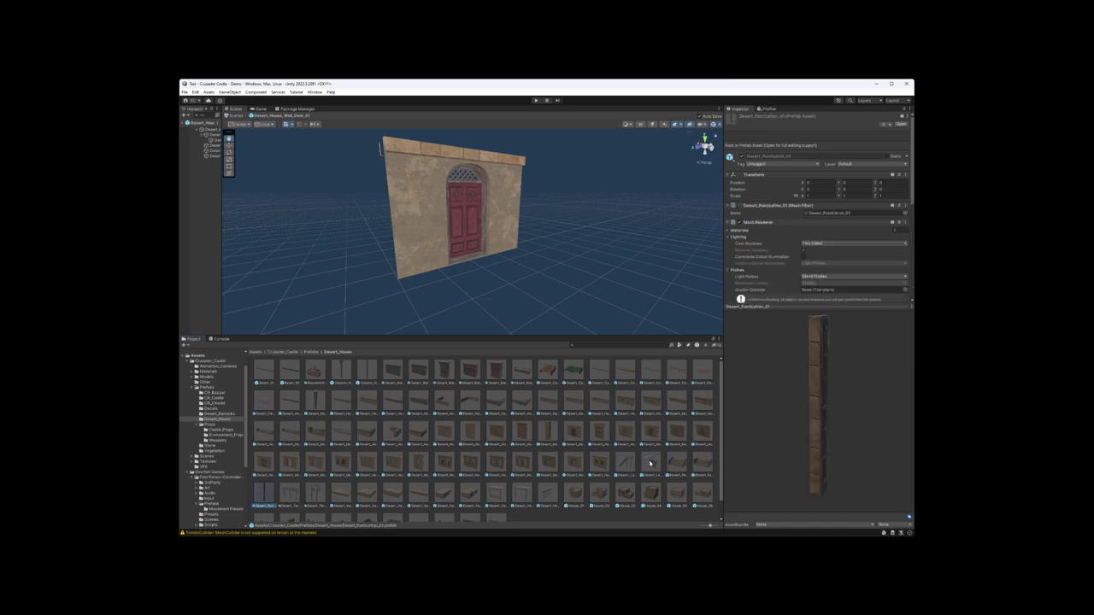
pyautogui.press('Left')
pyautogui.press('Left')
pyautogui.press('Right')
pyautogui.press('Right')
pyautogui.press('Right')
pyautogui.press('Right')
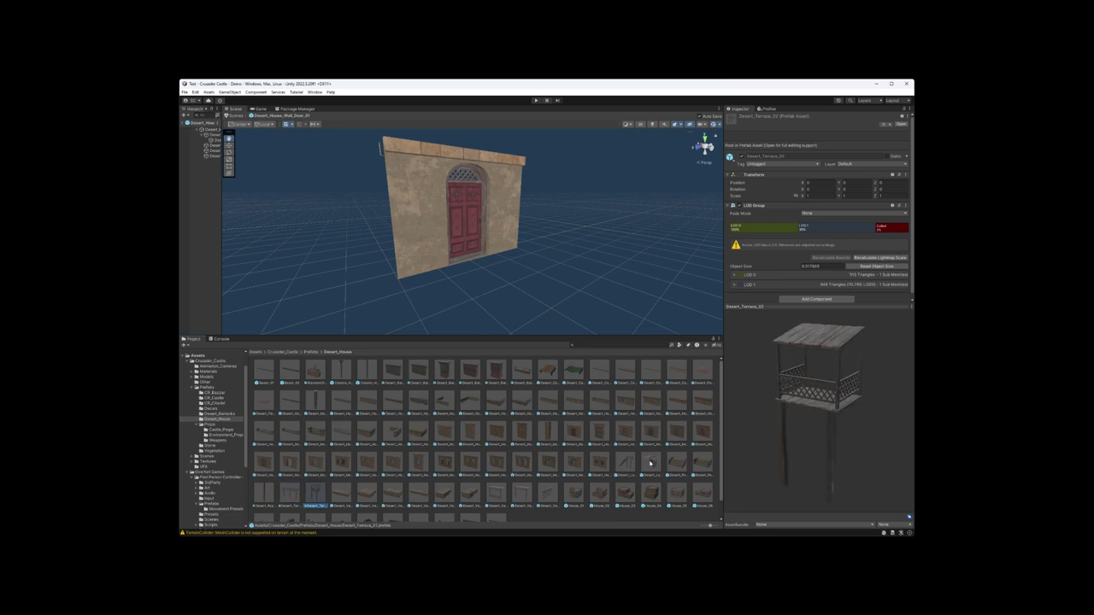
pyautogui.press('Right')
pyautogui.press('Right')
pyautogui.press('Right')
pyautogui.press('Right')
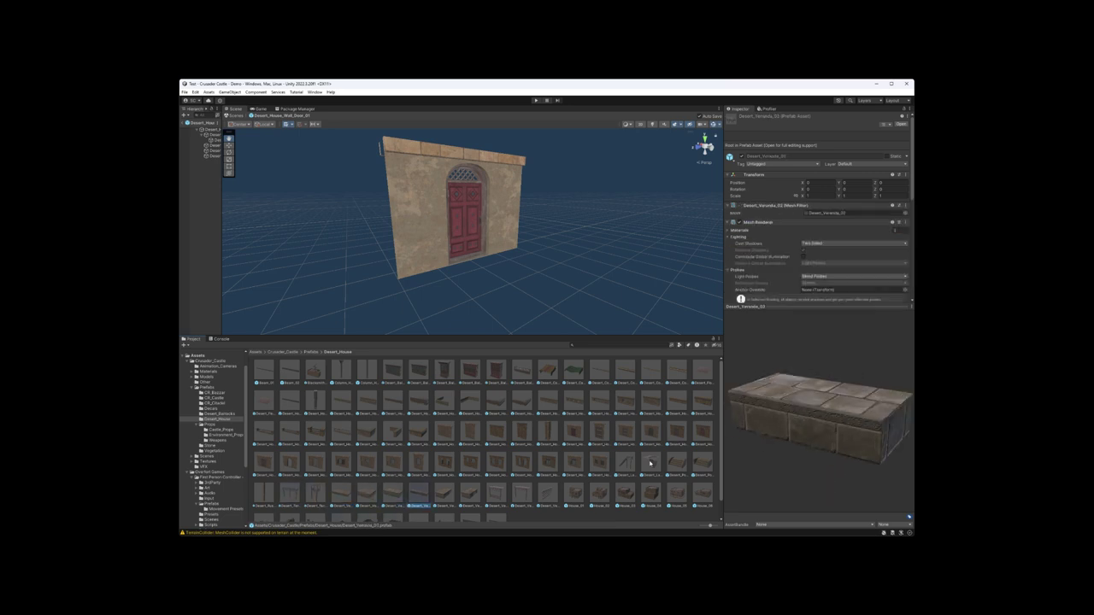
pyautogui.press('Right')
pyautogui.press('Right')
pyautogui.press('Right')
pyautogui.press('Right')
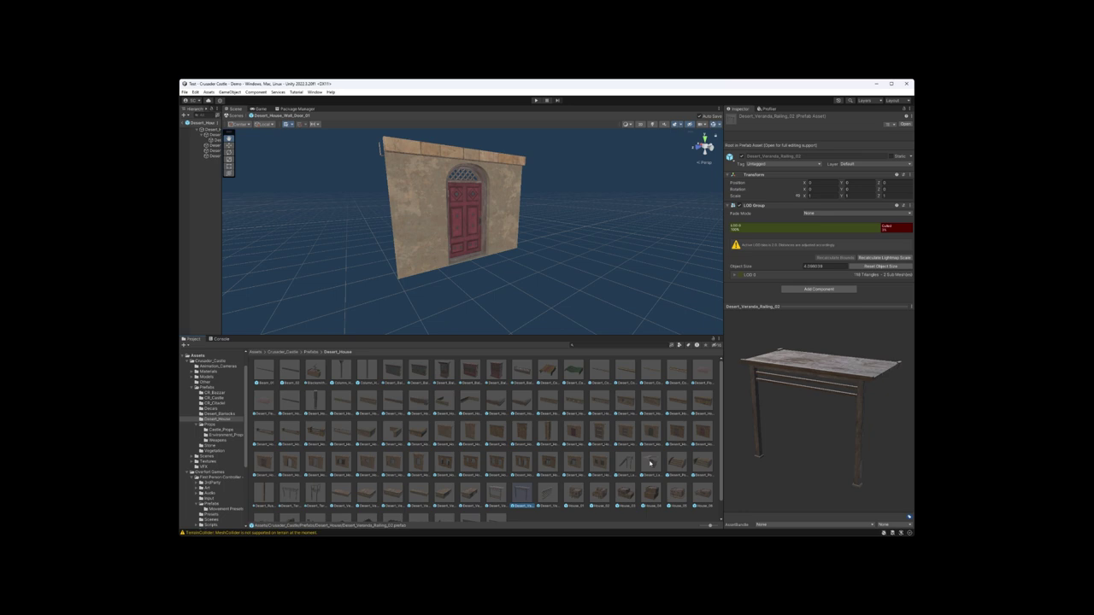
pyautogui.press('Right')
pyautogui.press('Right')
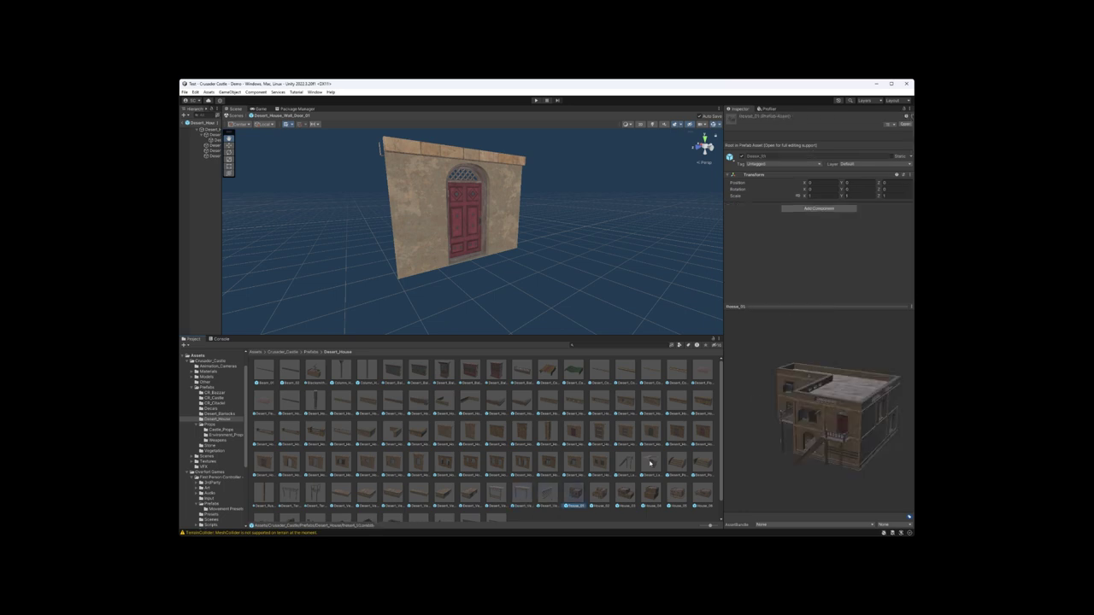
pyautogui.moveTo(860, 438); pyautogui.dragTo(715, 471)
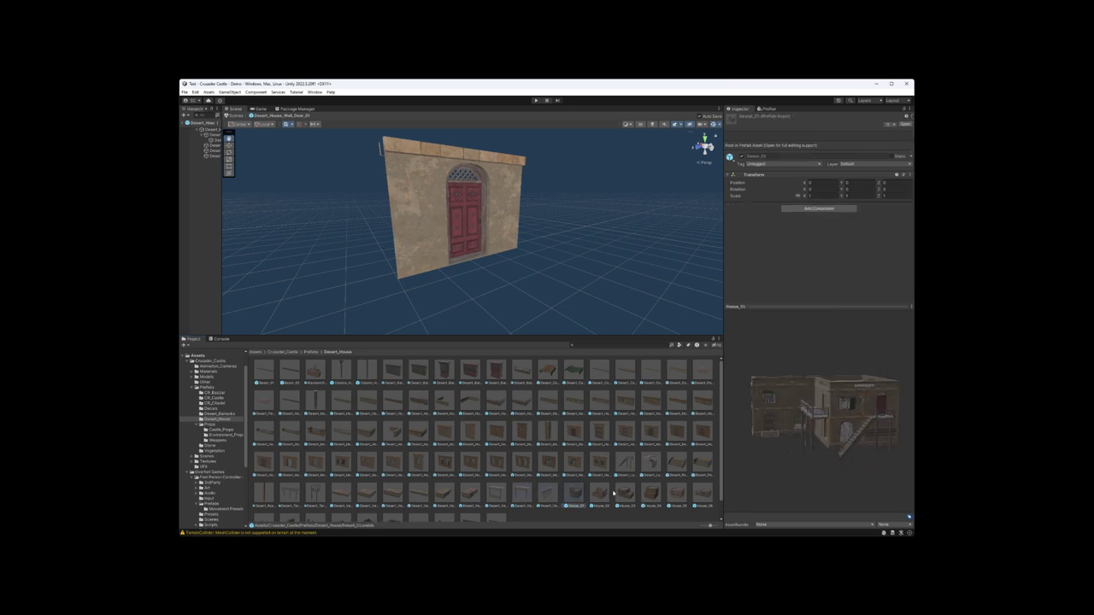
# - Open House_01 and House_02 in Prefab Mode, flying the camera in close
pyautogui.doubleClick(577, 494)
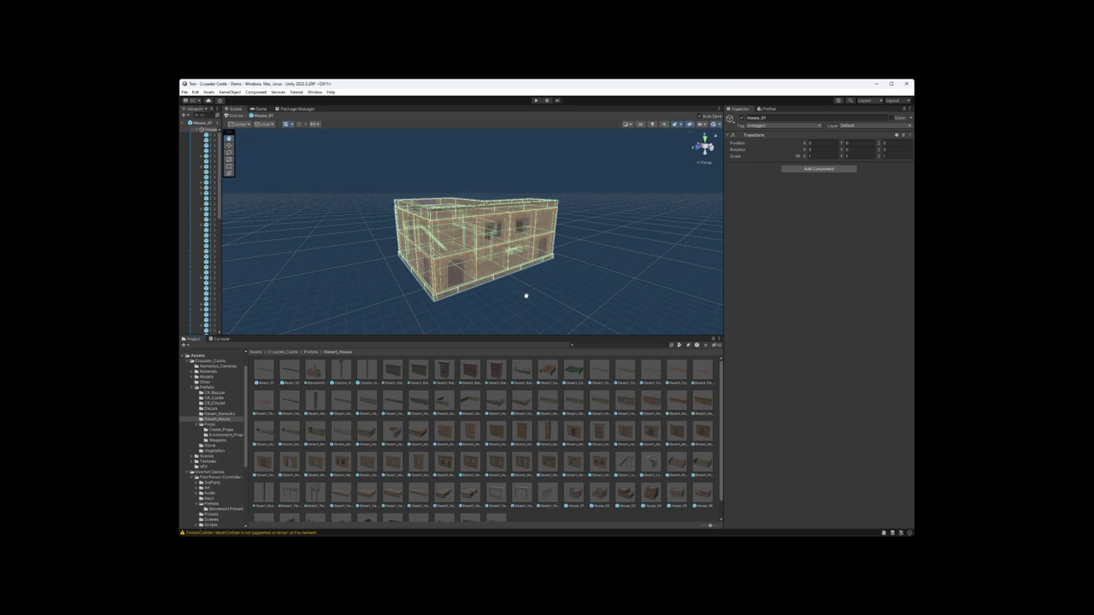
pyautogui.press('w')
pyautogui.moveTo(522, 296); pyautogui.dragTo(584, 240, button='right')
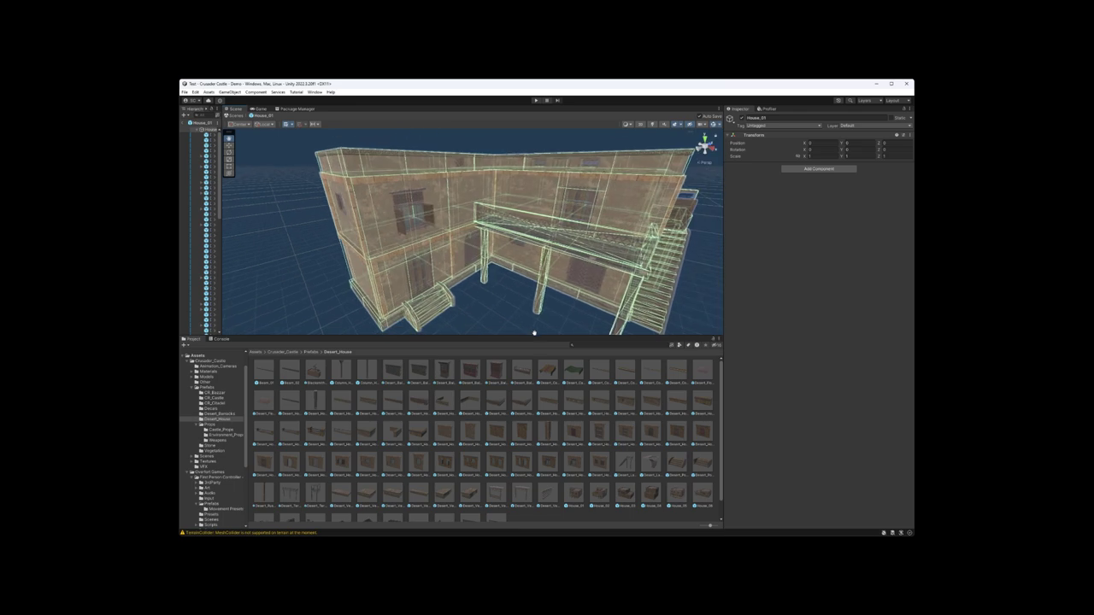
pyautogui.doubleClick(600, 494)
pyautogui.moveTo(560, 256); pyautogui.dragTo(534, 226, button='right')
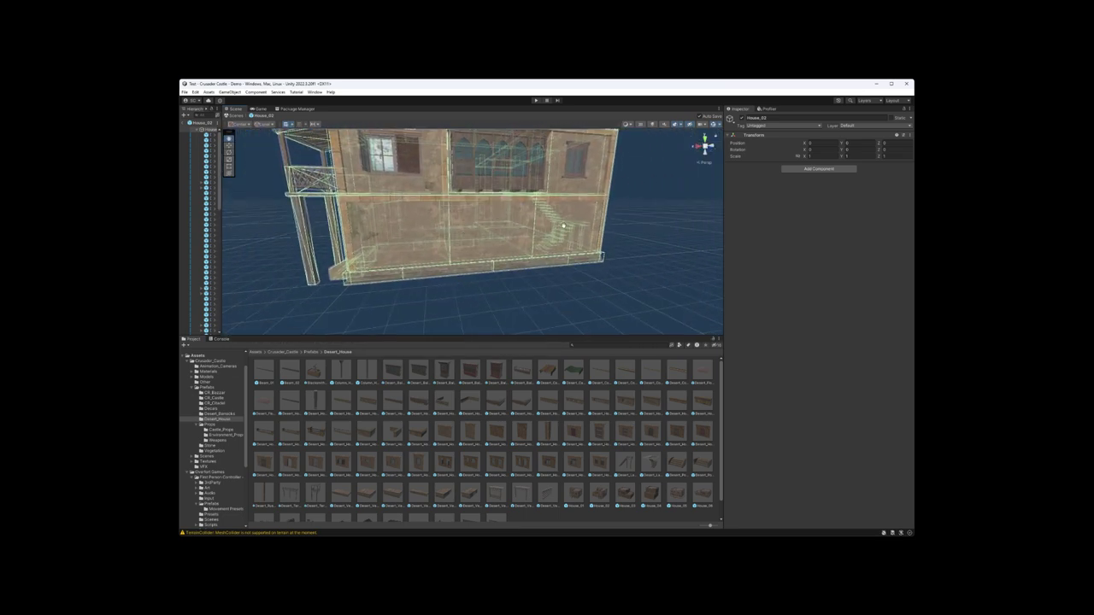
# - Open House_04 and House_05, framing House_05's ladder and orbiting to a front view
pyautogui.click(653, 494)
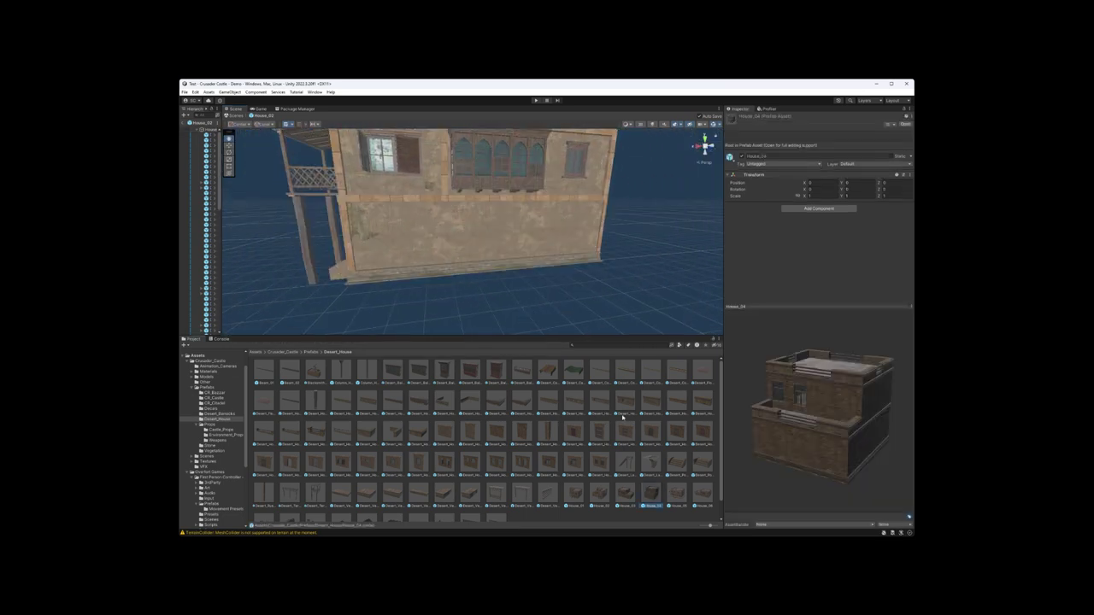
pyautogui.doubleClick(652, 496)
pyautogui.moveTo(524, 305); pyautogui.dragTo(637, 291, button='right')
pyautogui.click(674, 501)
pyautogui.doubleClick(673, 500)
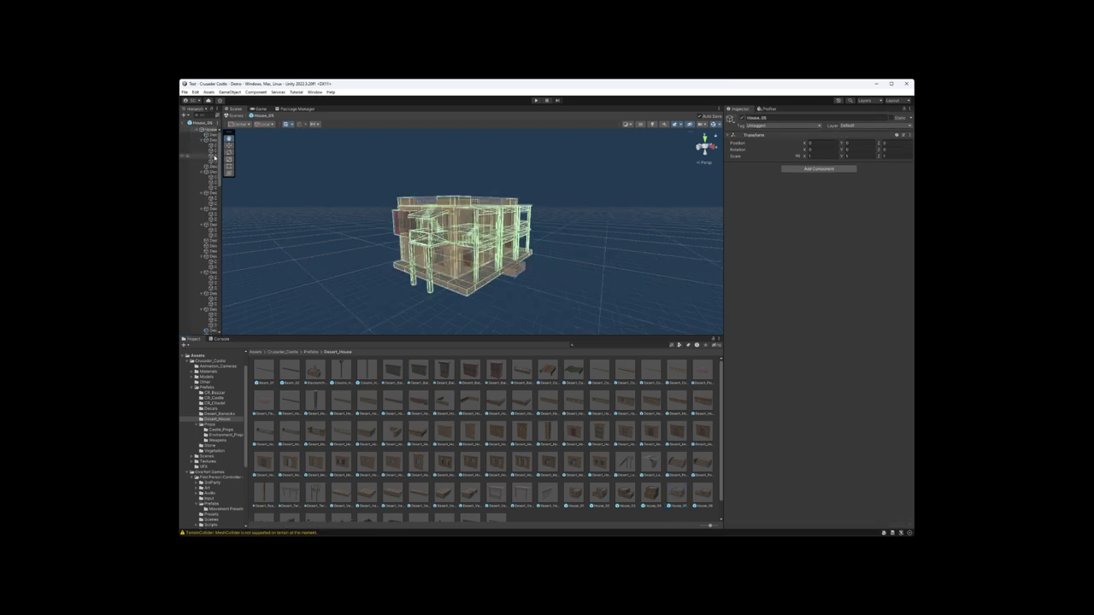
pyautogui.doubleClick(209, 158)
pyautogui.scroll(-10, 423, 231)
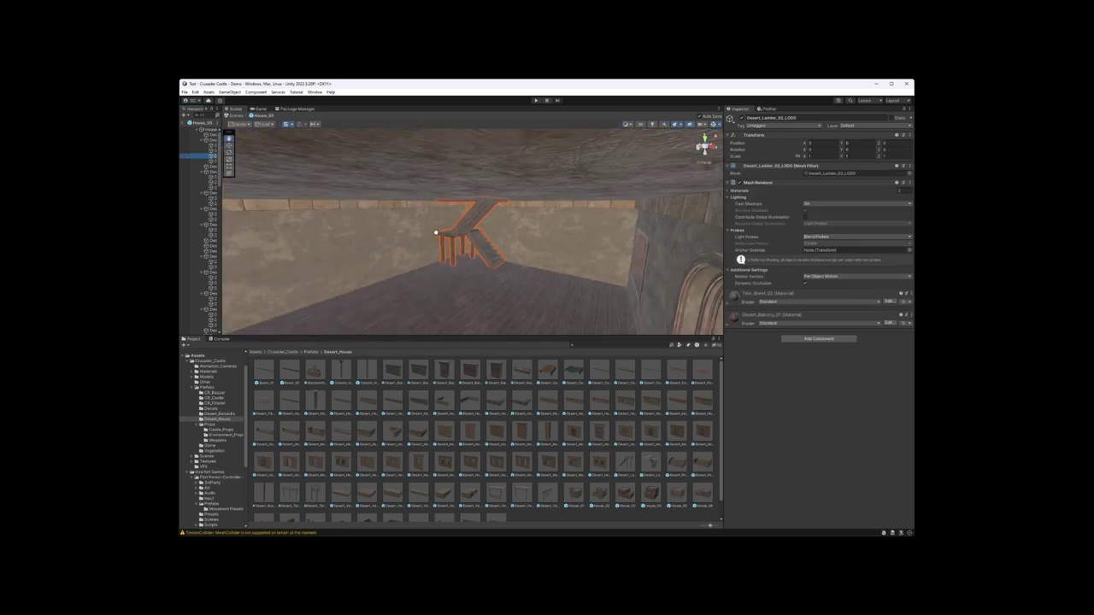
pyautogui.scroll(-5, 435, 232)
pyautogui.keyDown('alt'); pyautogui.moveTo(435, 231); pyautogui.dragTo(363, 229); pyautogui.keyUp('alt')
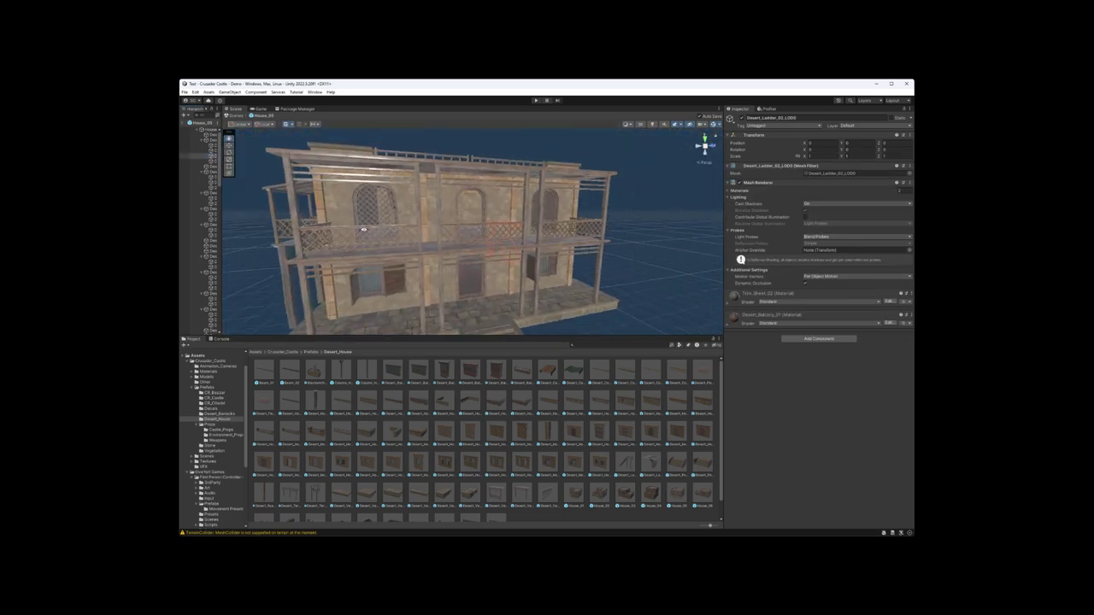
# - Open the next, long house prefab and rotate its preview to another angle
pyautogui.doubleClick(699, 496)
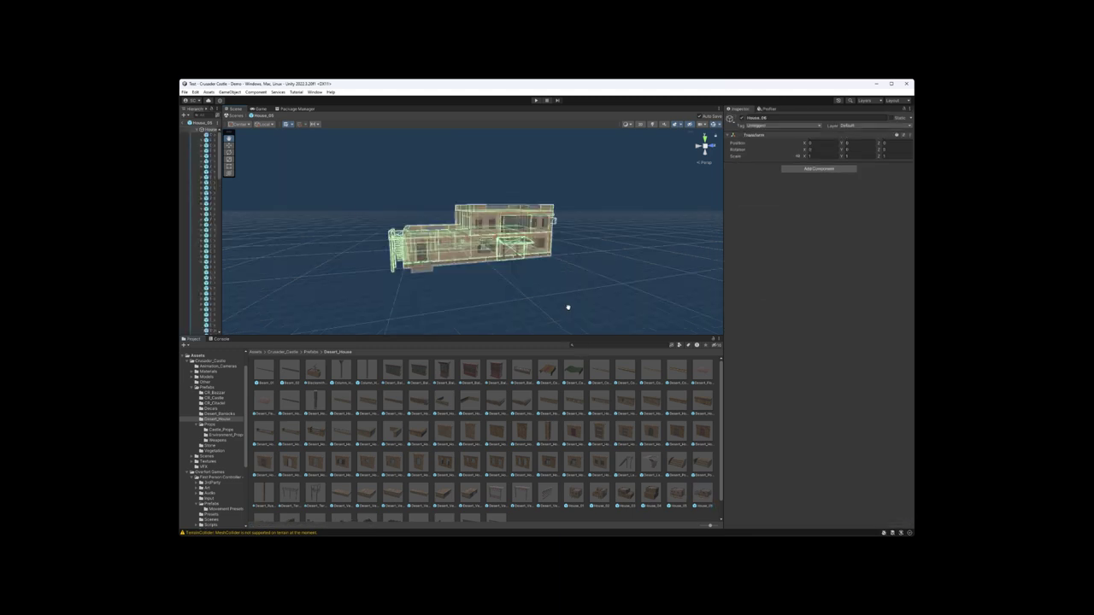
pyautogui.click(704, 492)
pyautogui.moveTo(803, 433); pyautogui.dragTo(837, 410)
pyautogui.scroll(-1, 523, 463)
# - Open Ruins_House_01 in the scene and preview it, Ruins_Wall_01 and the next ruins prefab
pyautogui.doubleClick(265, 504)
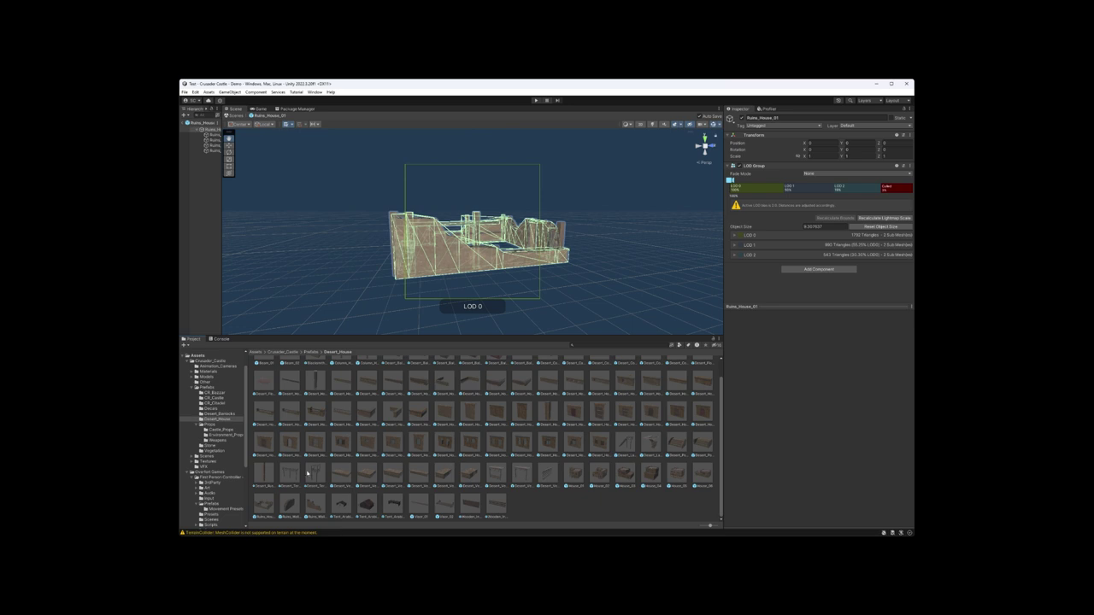
pyautogui.click(266, 505)
pyautogui.click(302, 506)
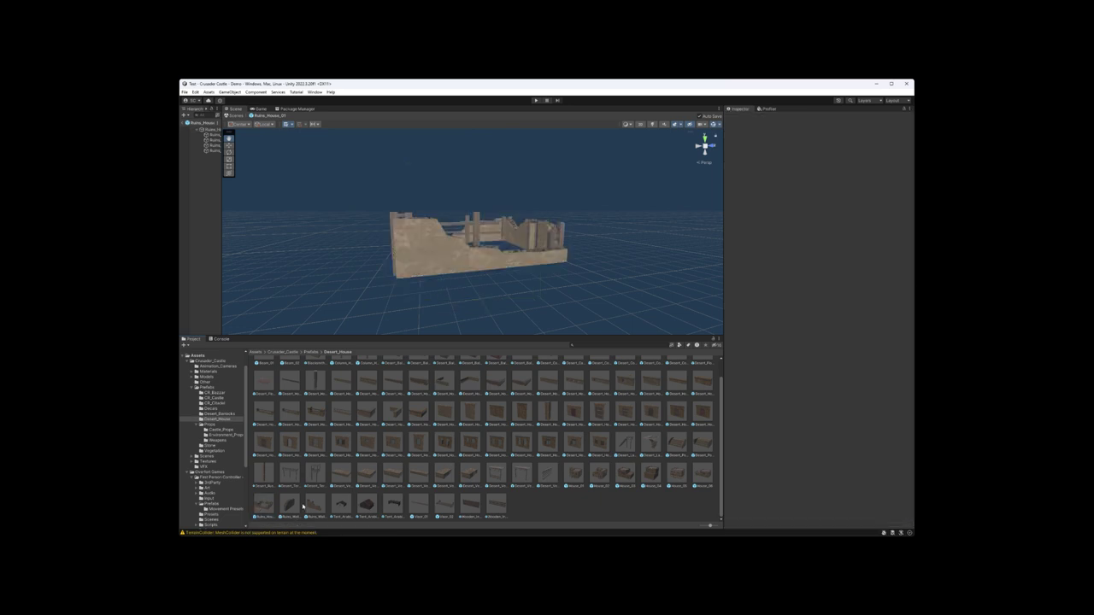
pyautogui.click(289, 504)
pyautogui.click(315, 505)
# - Preview and rotate the Tent_Arabian_01, Tent_Arabian_02 and Tent_Arabian_03 prefabs
pyautogui.click(342, 506)
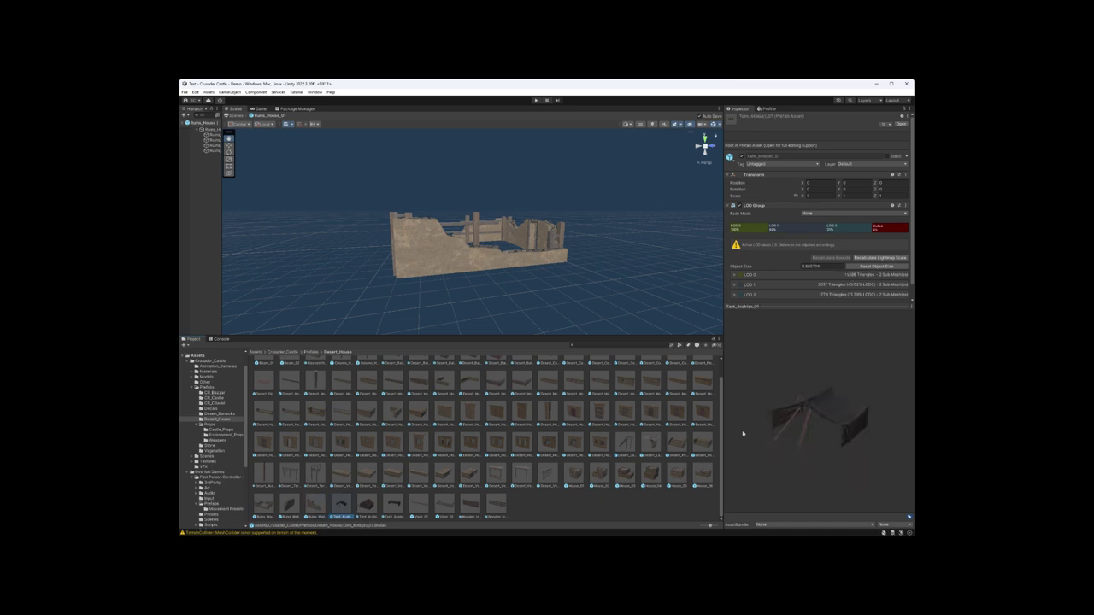
pyautogui.moveTo(741, 433); pyautogui.dragTo(850, 467)
pyautogui.click(368, 505)
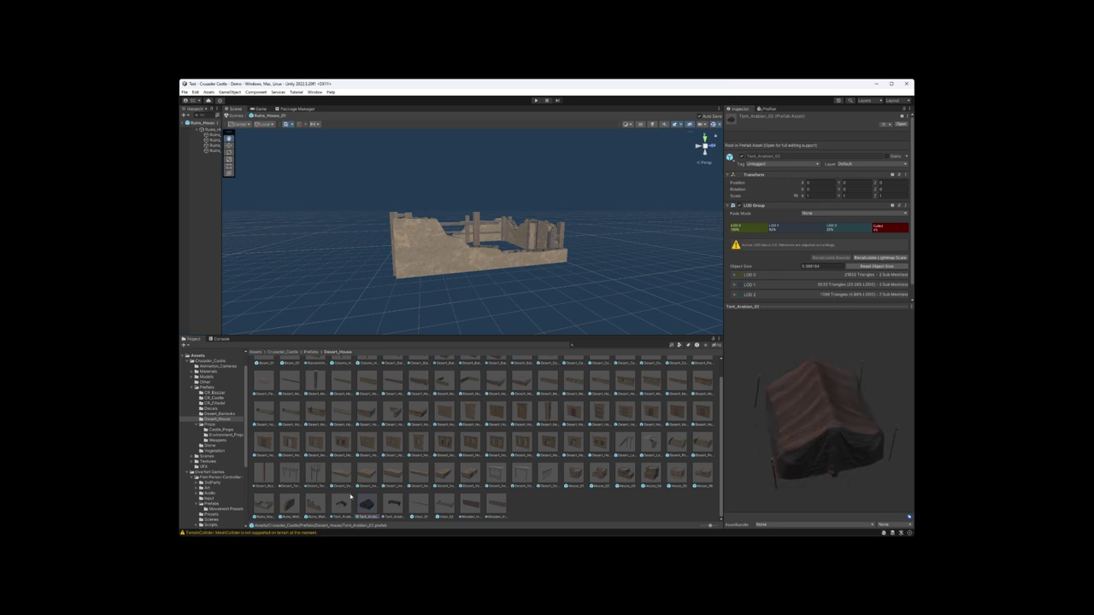
pyautogui.click(399, 505)
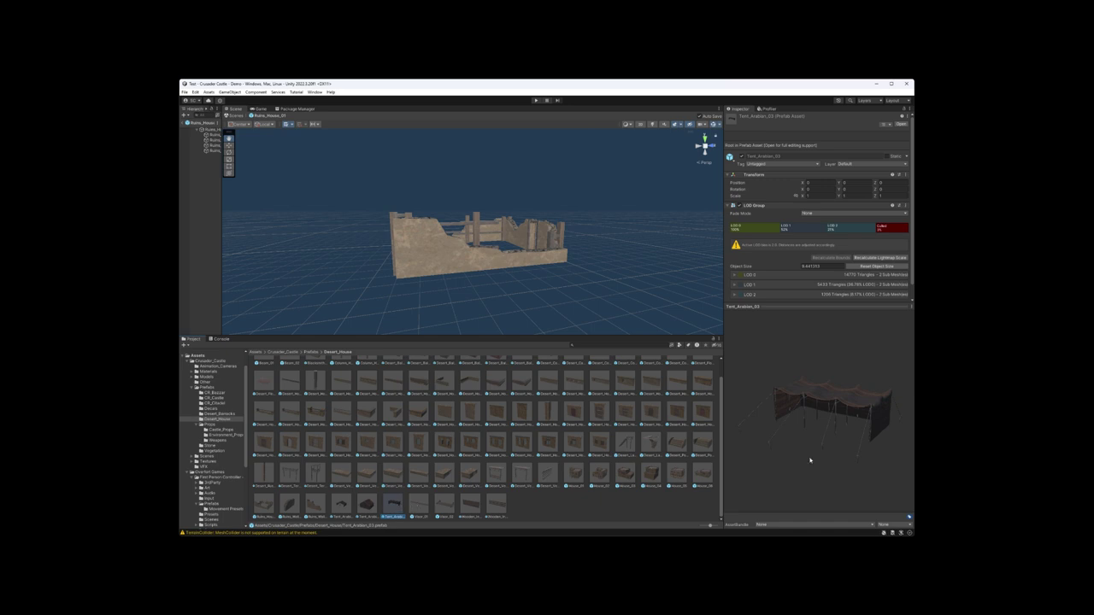
pyautogui.moveTo(869, 453); pyautogui.dragTo(805, 453)
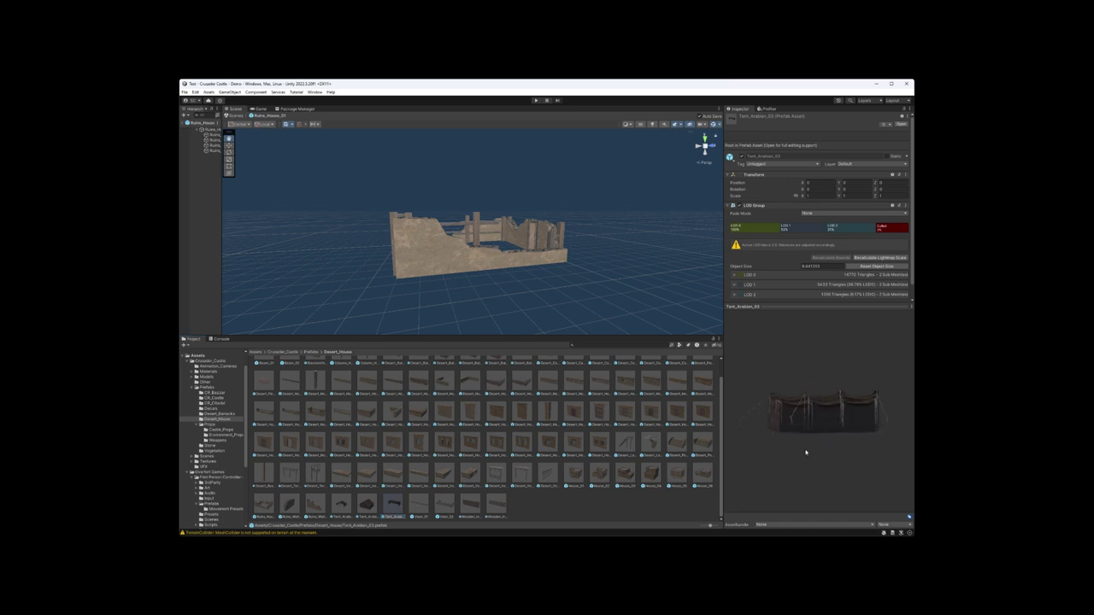
# - Preview Visor_02, Wooden_Insert_01 and Wooden_Insert_02, then go back to the Prefabs folder
pyautogui.click(424, 506)
pyautogui.click(447, 506)
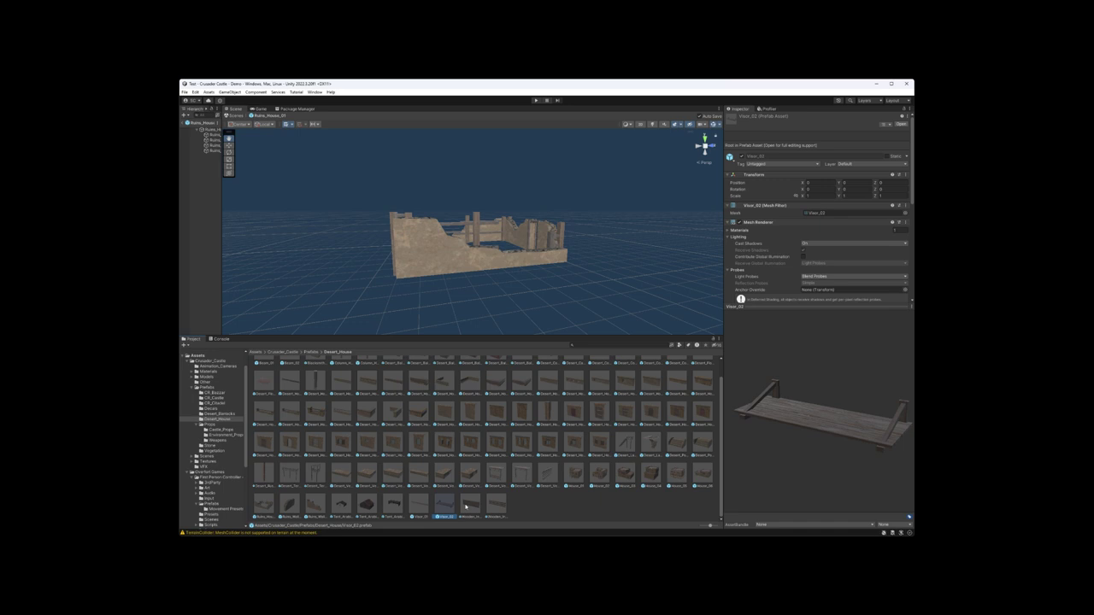
pyautogui.click(465, 507)
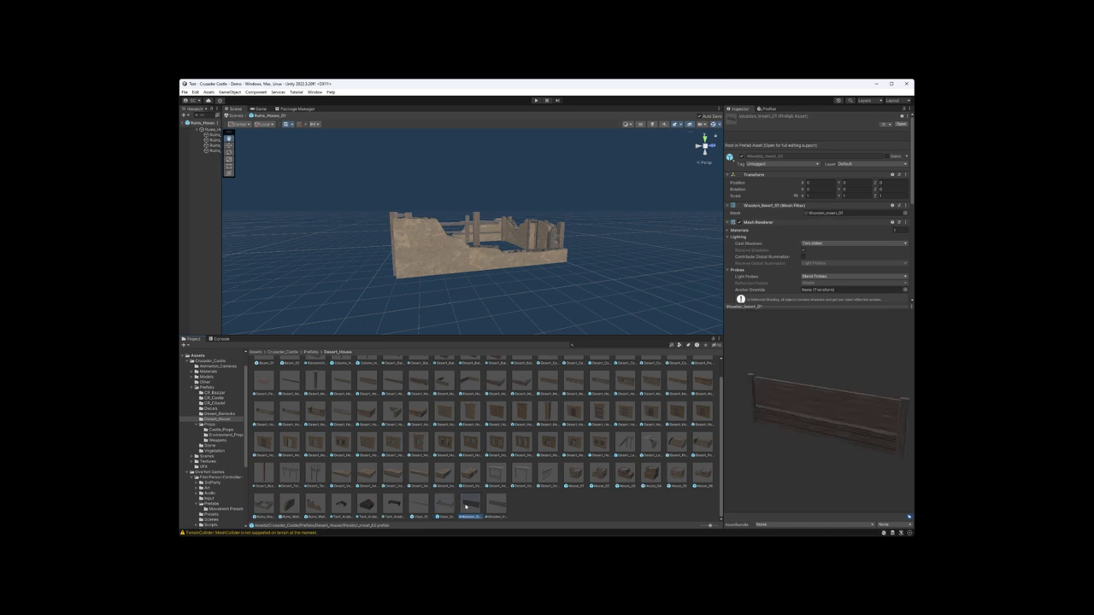
pyautogui.click(497, 507)
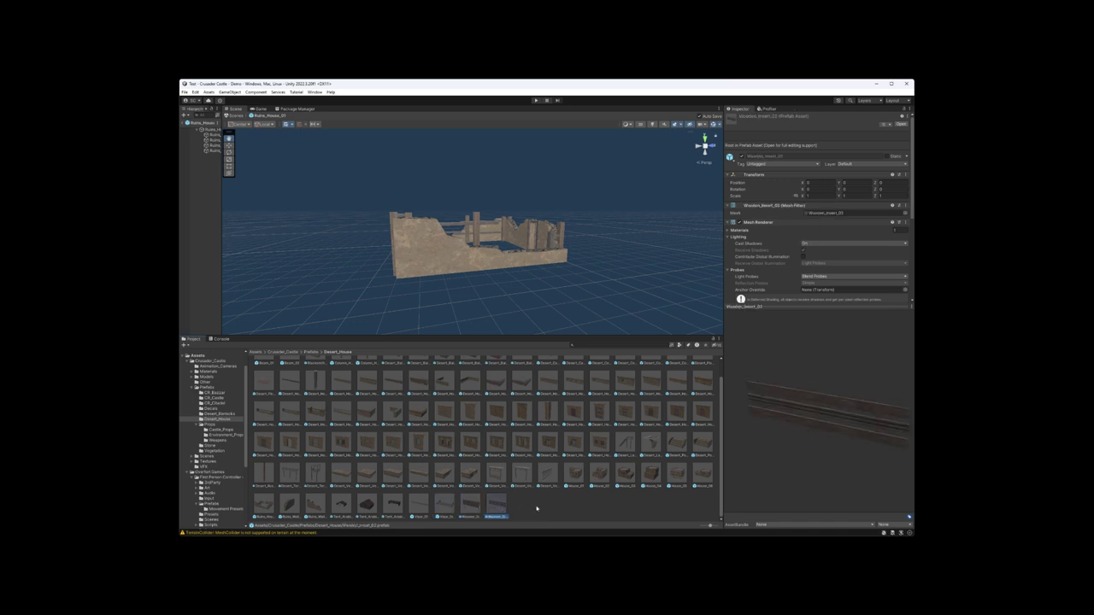
pyautogui.click(310, 352)
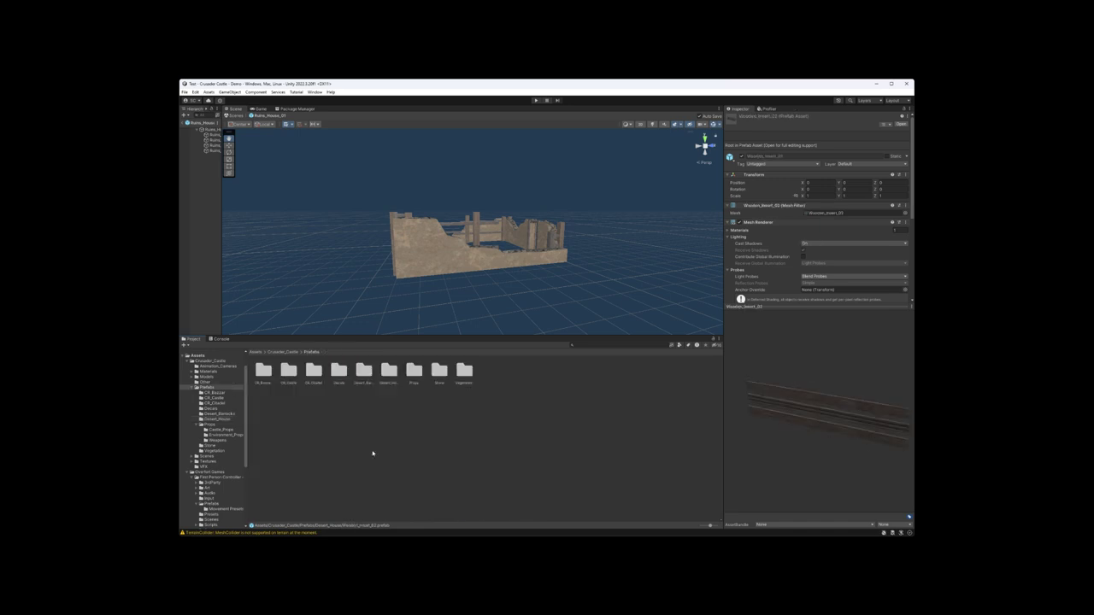
# - Open the Vegetation folder and step through Desert_Palm_01, Desert_Palm_02 and the following previews
pyautogui.doubleClick(414, 372)
pyautogui.click(308, 352)
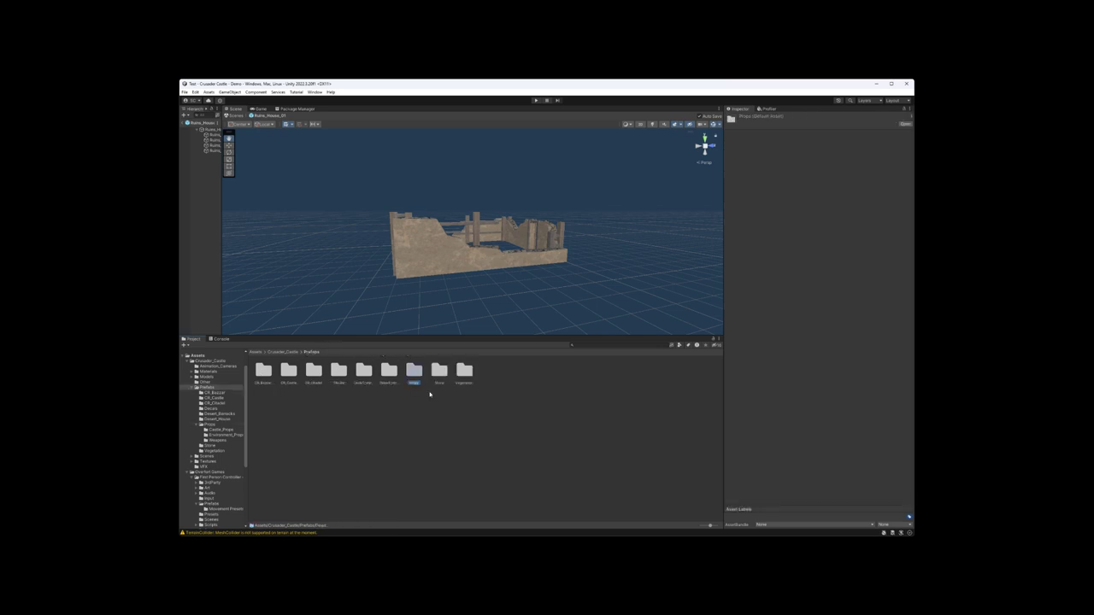
pyautogui.doubleClick(464, 372)
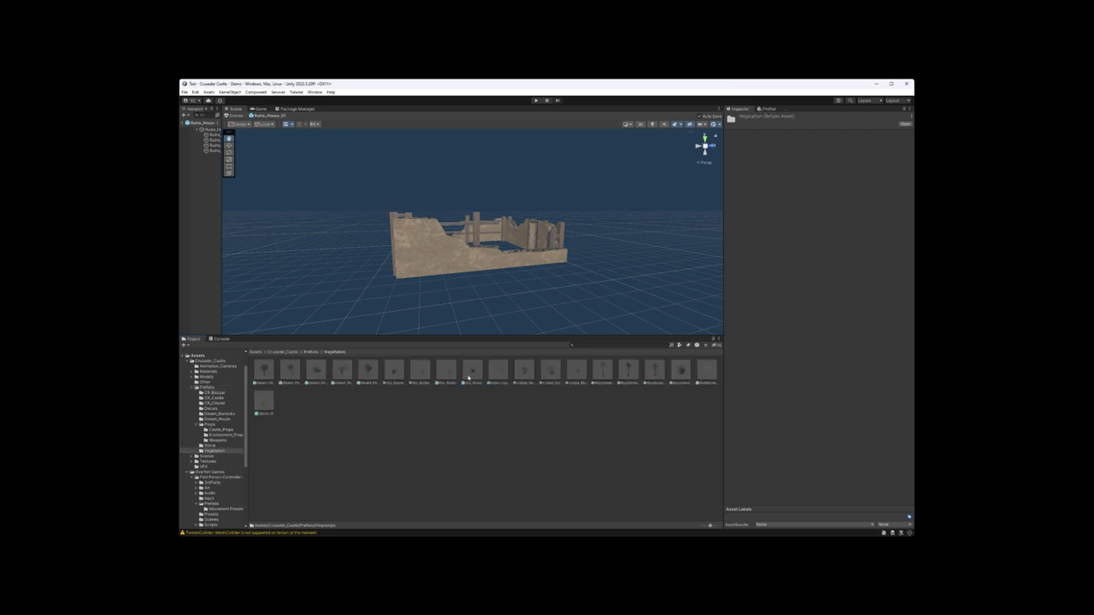
pyautogui.click(264, 371)
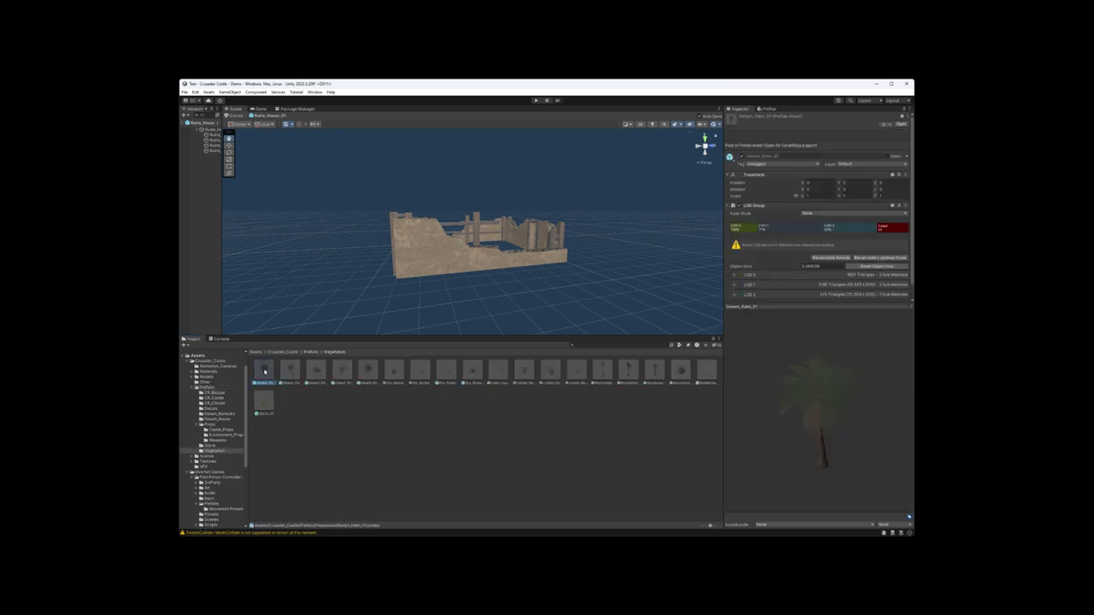
pyautogui.press('Right')
pyautogui.press('Right')
pyautogui.press('Right')
pyautogui.press('Right')
pyautogui.press('Right')
pyautogui.press('Right')
pyautogui.press('Right')
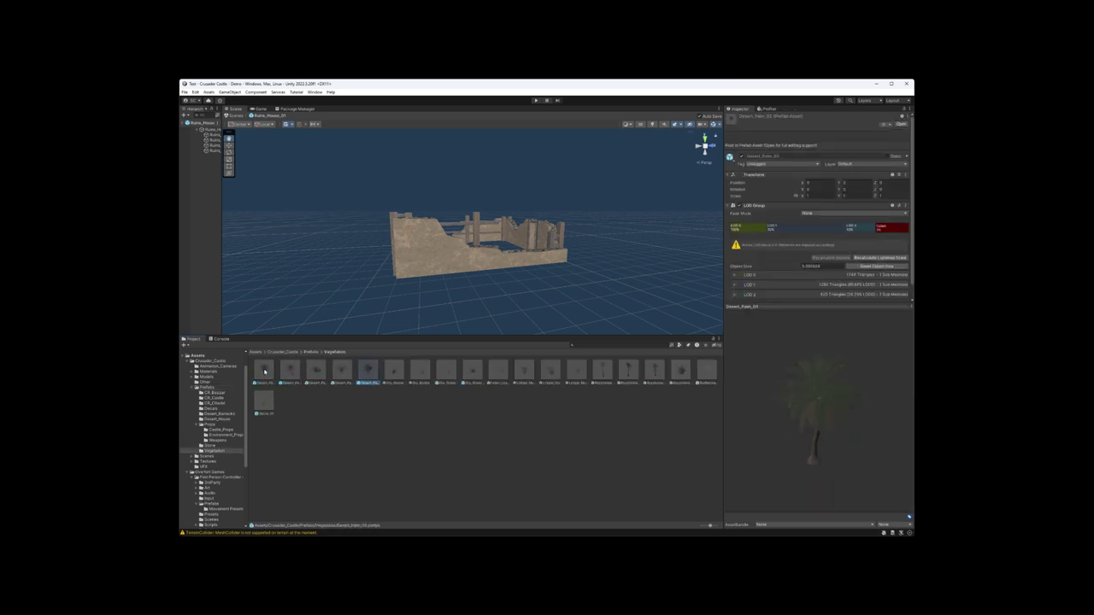
pyautogui.press('Right')
pyautogui.press('Right')
pyautogui.press('Right')
pyautogui.press('Right')
pyautogui.press('Right')
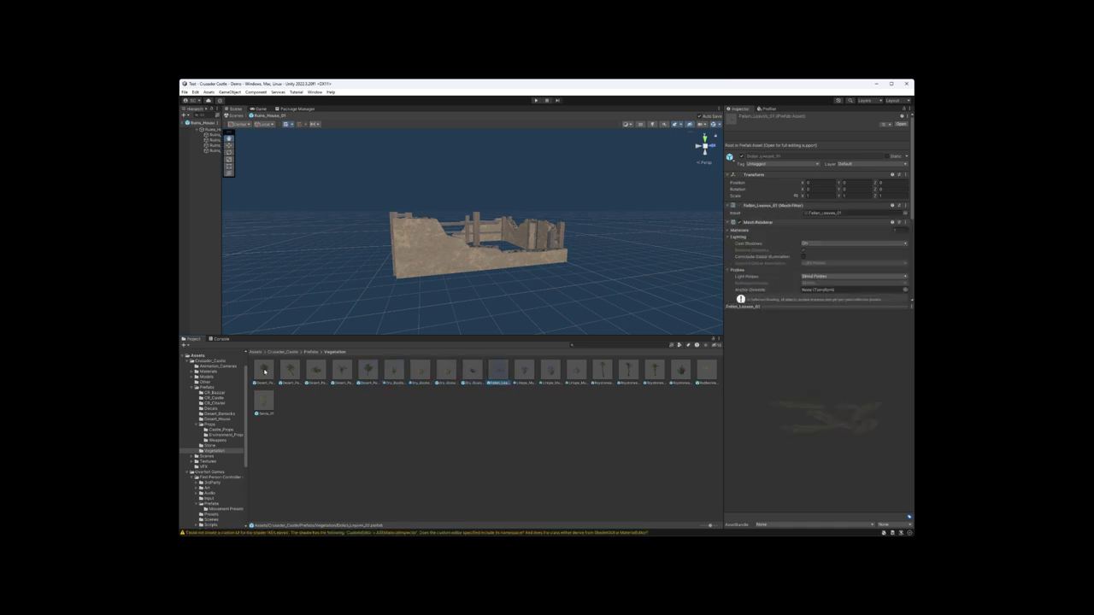
pyautogui.press('Right')
pyautogui.press('Right')
pyautogui.press('Right')
pyautogui.press('Right')
pyautogui.press('Right')
pyautogui.press('Right')
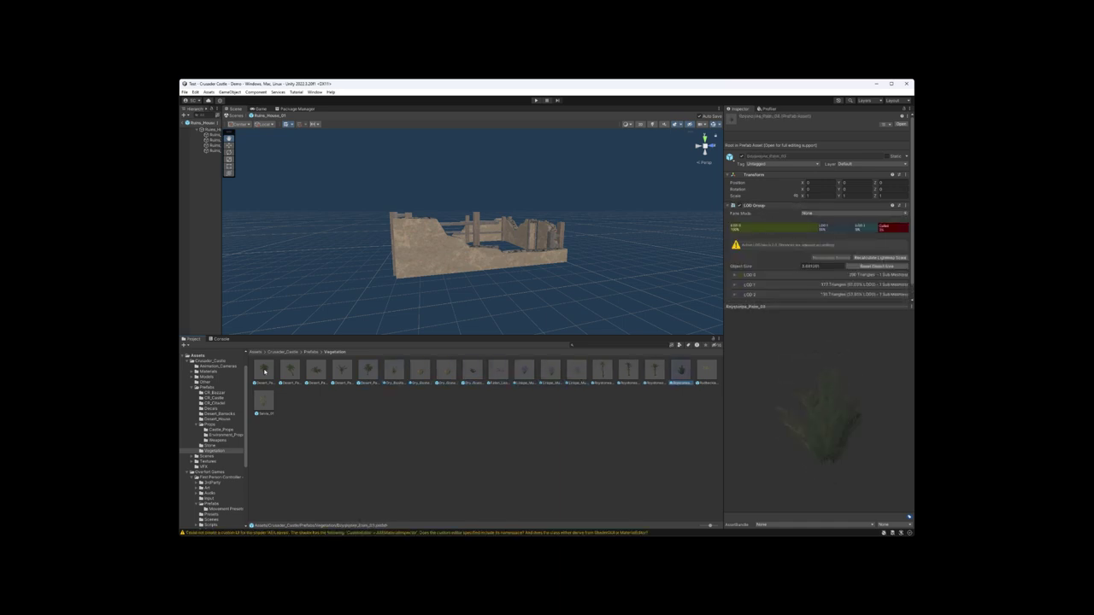
# - Open Desert_Palm_01 in the scene, zoom in and orbit around the palm tree
pyautogui.doubleClick(265, 371)
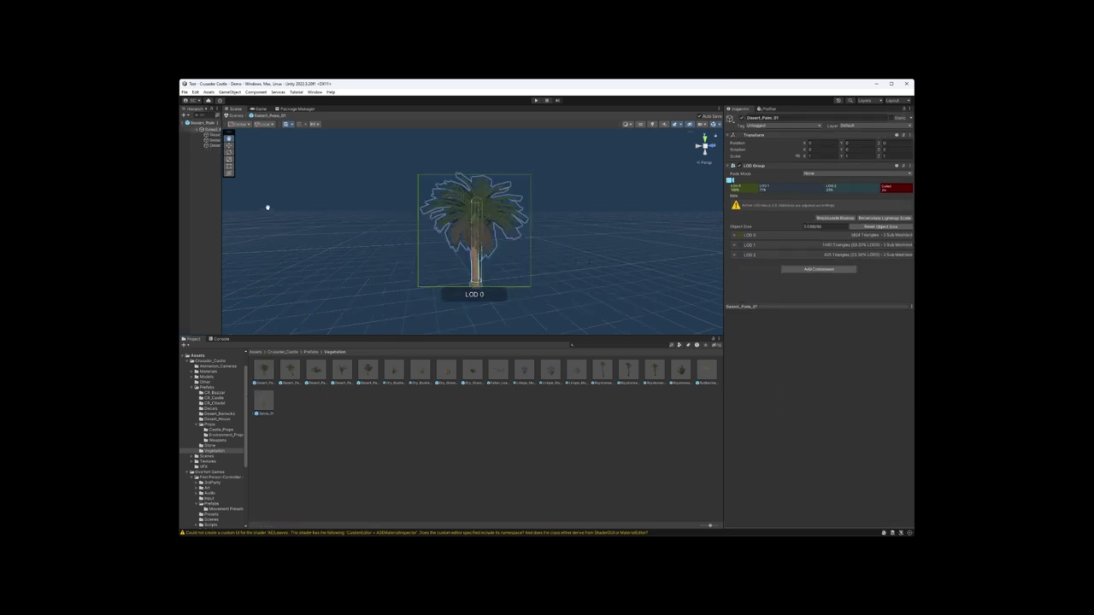
pyautogui.scroll(10, 352, 239)
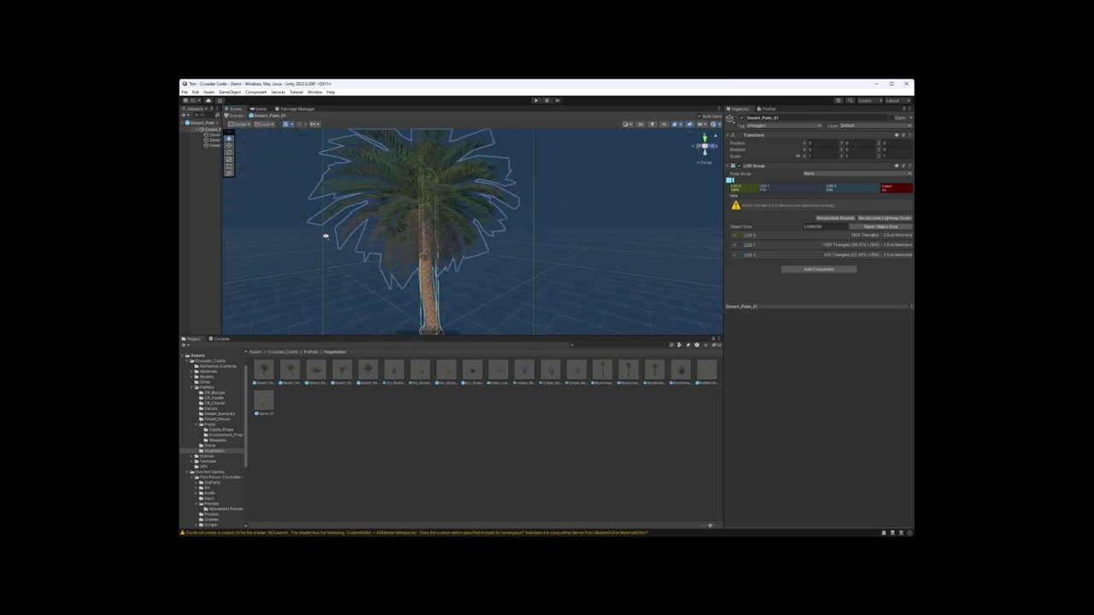
pyautogui.keyDown('alt'); pyautogui.moveTo(326, 236); pyautogui.dragTo(352, 329); pyautogui.keyUp('alt')
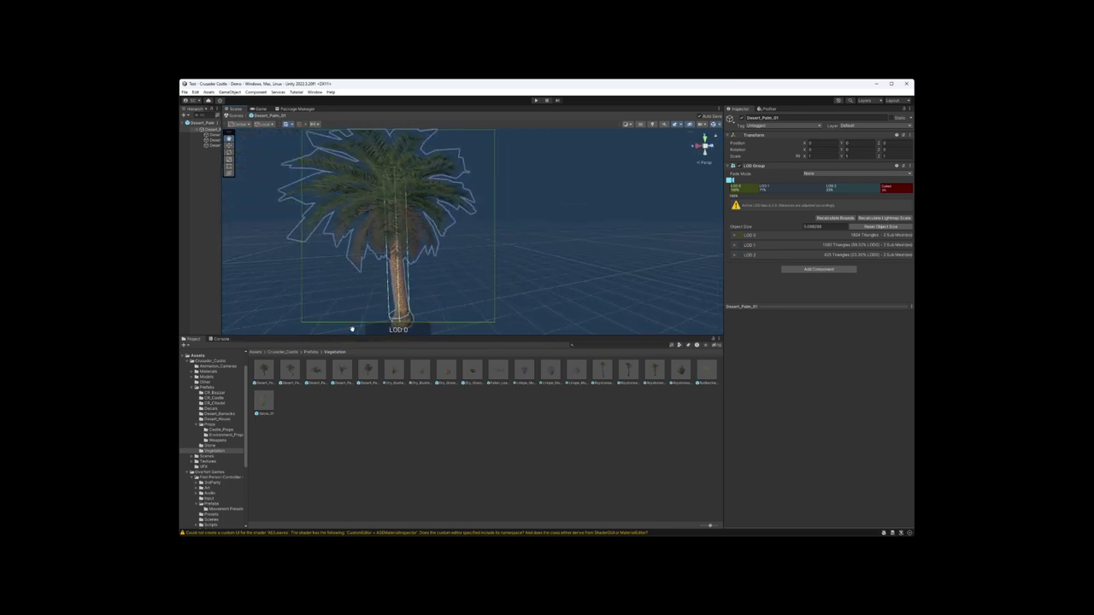
pyautogui.click(310, 352)
# - Open the Stone folder and preview and rotate Rock_01 through Rock_05
pyautogui.doubleClick(437, 371)
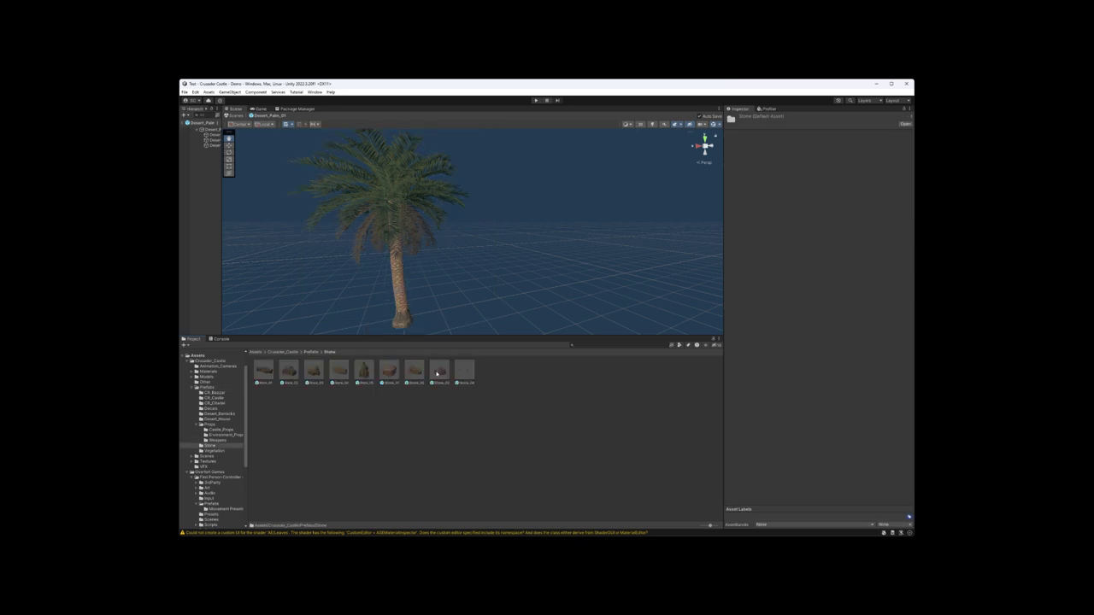
pyautogui.click(263, 373)
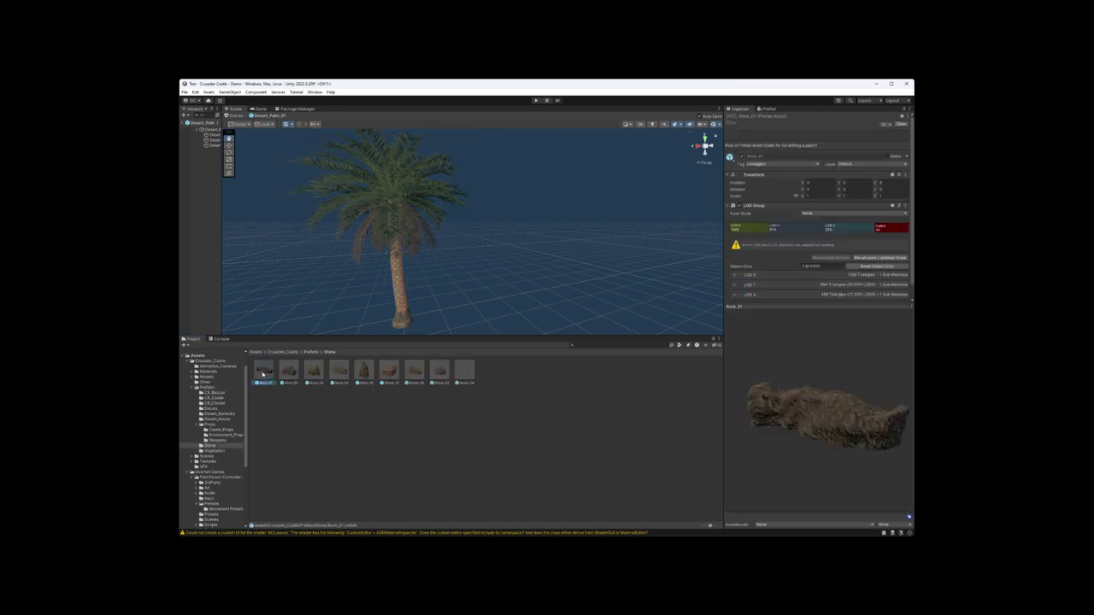
pyautogui.moveTo(821, 418); pyautogui.dragTo(709, 420)
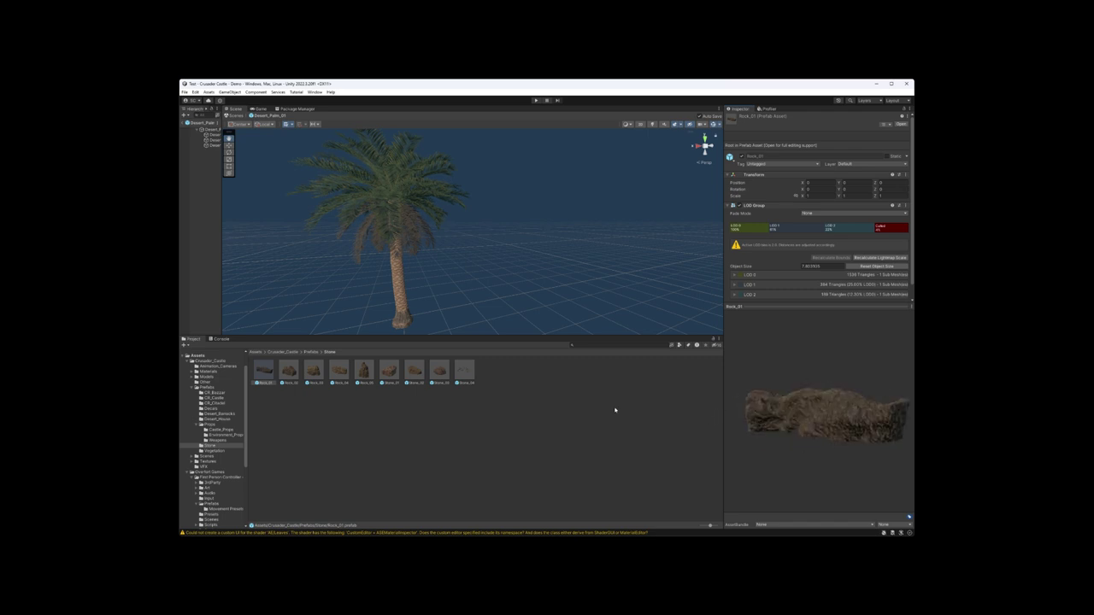
pyautogui.press('Right')
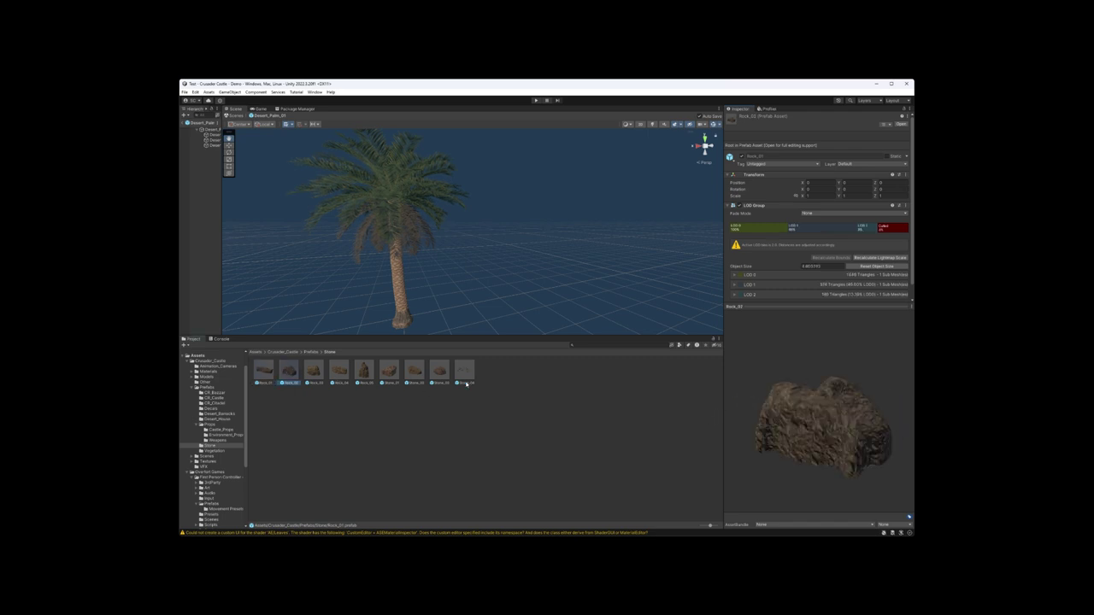
pyautogui.moveTo(799, 390); pyautogui.dragTo(757, 420)
pyautogui.press('Right')
pyautogui.moveTo(883, 415); pyautogui.dragTo(743, 421)
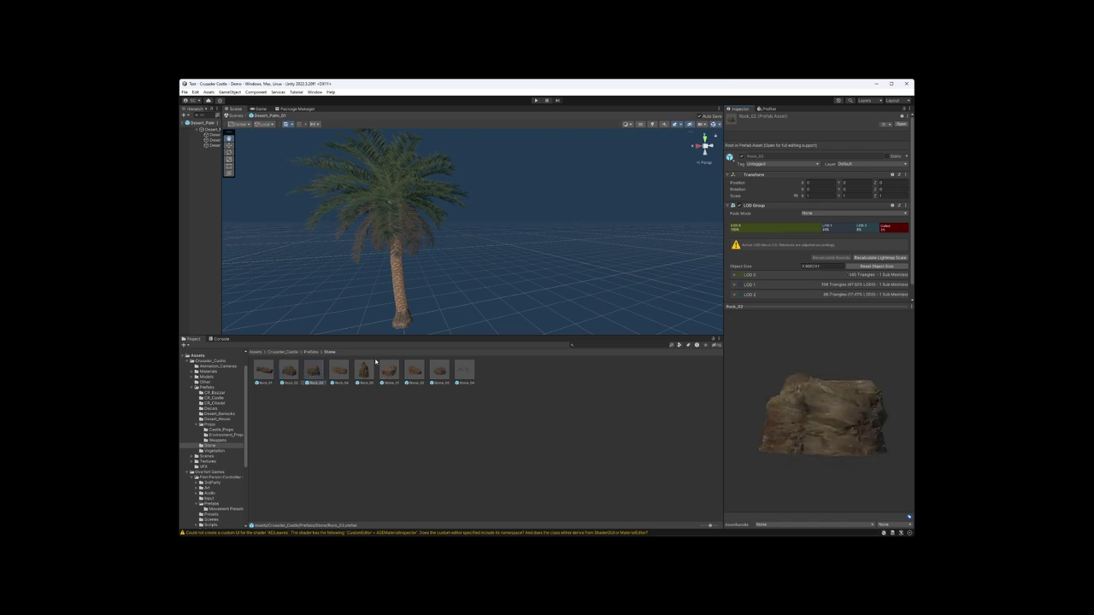
pyautogui.click(341, 372)
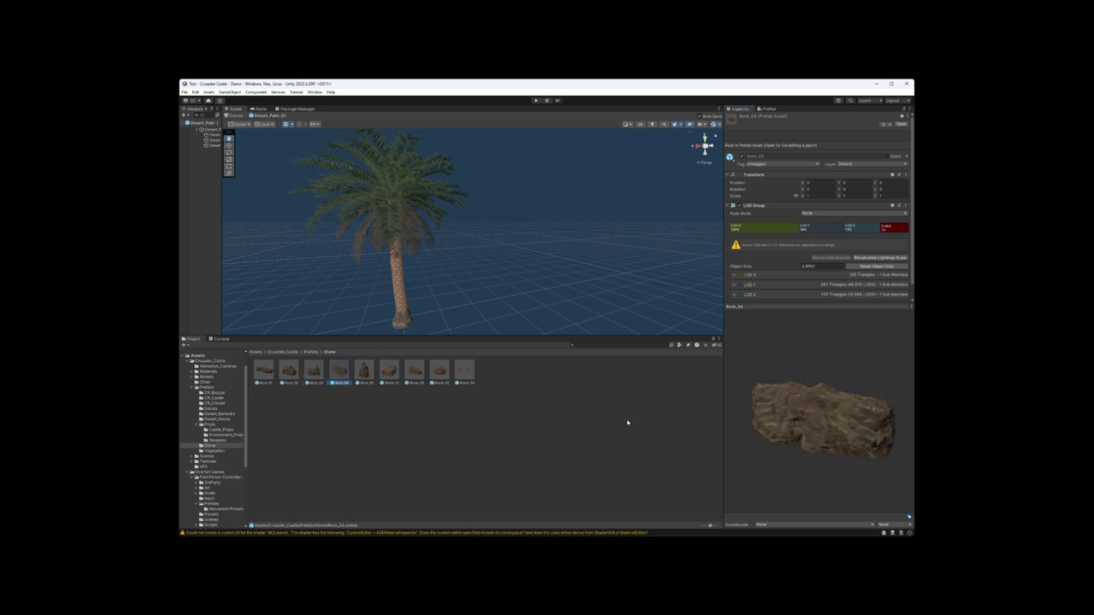
pyautogui.moveTo(824, 390); pyautogui.dragTo(808, 412)
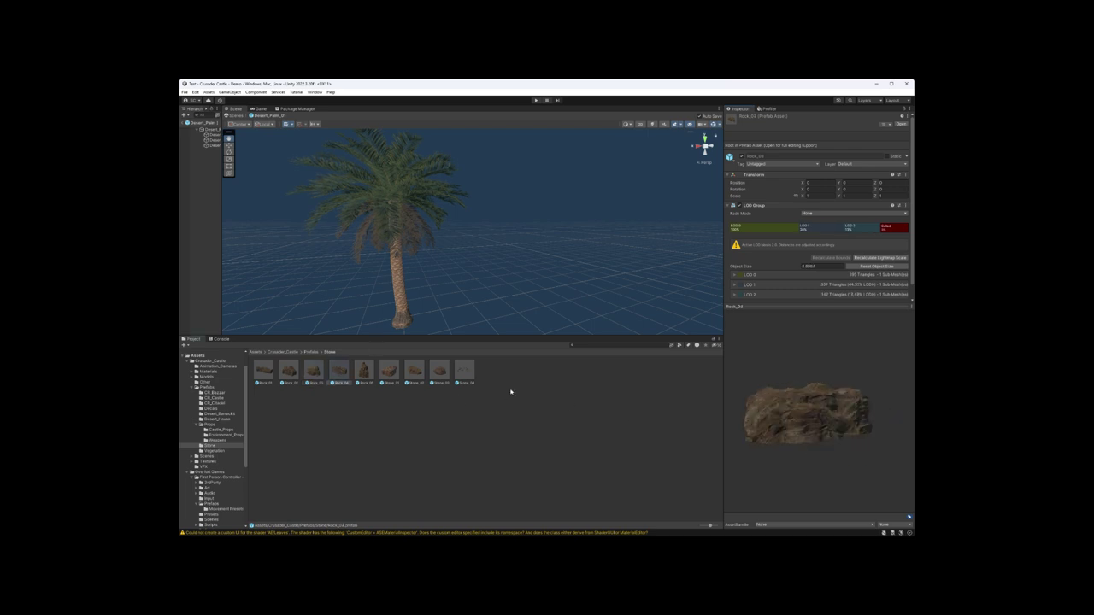
pyautogui.click(362, 373)
pyautogui.moveTo(863, 443); pyautogui.dragTo(828, 447)
# - Preview and rotate Stone_01 through Stone_04, then return to the Prefabs folder
pyautogui.click(389, 372)
pyautogui.click(415, 371)
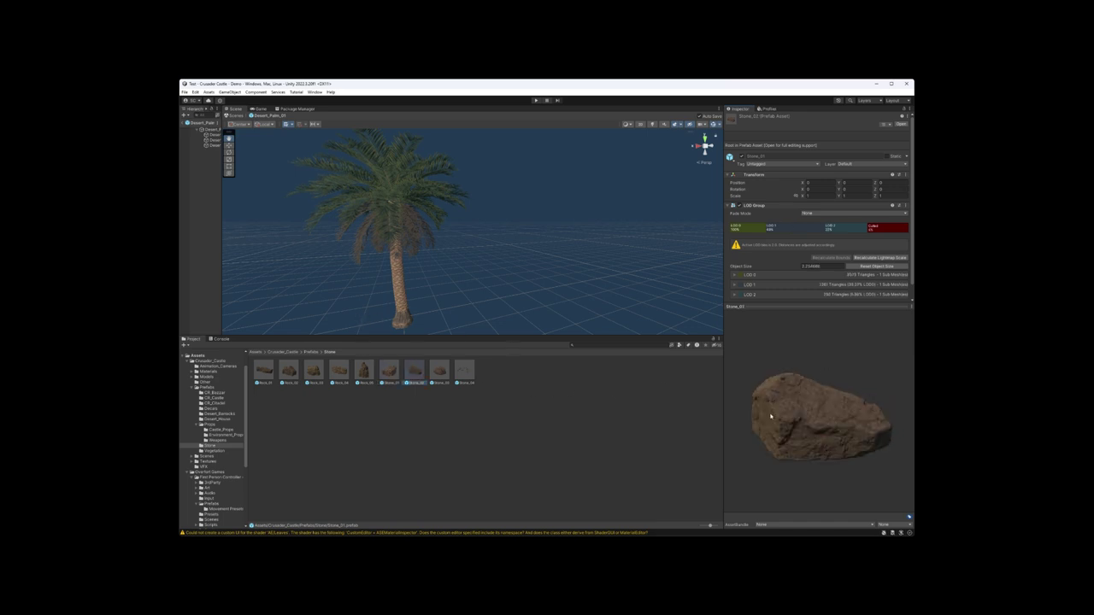
pyautogui.moveTo(771, 416); pyautogui.dragTo(878, 417)
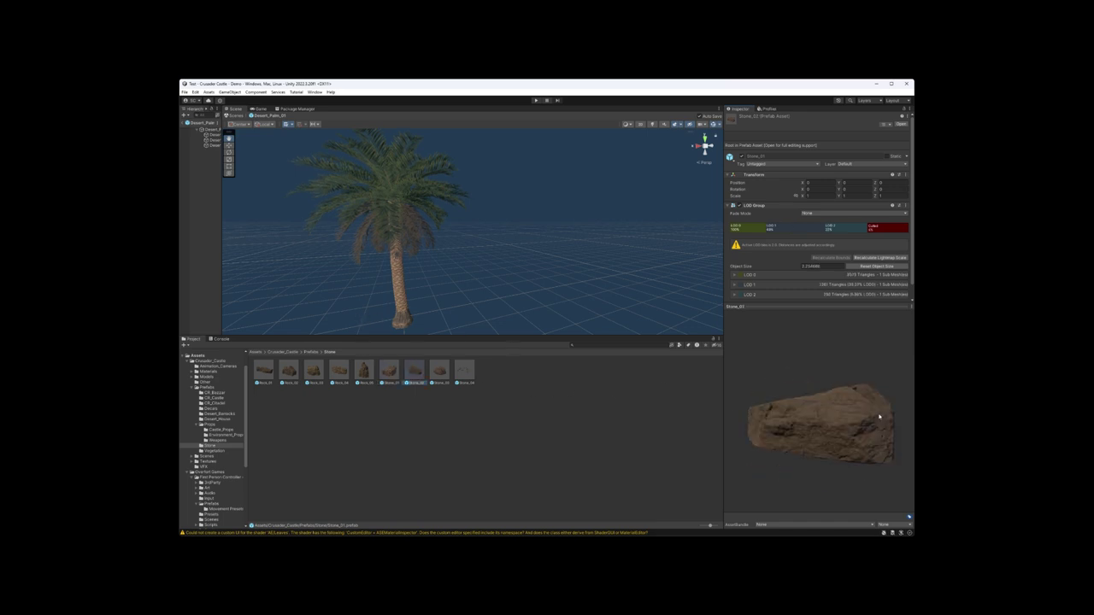
pyautogui.click(438, 372)
pyautogui.moveTo(775, 419); pyautogui.dragTo(820, 327)
pyautogui.moveTo(811, 391)
pyautogui.mouseDown()
pyautogui.moveTo(804, 404)
pyautogui.moveTo(795, 394)
pyautogui.mouseUp()
pyautogui.click(463, 372)
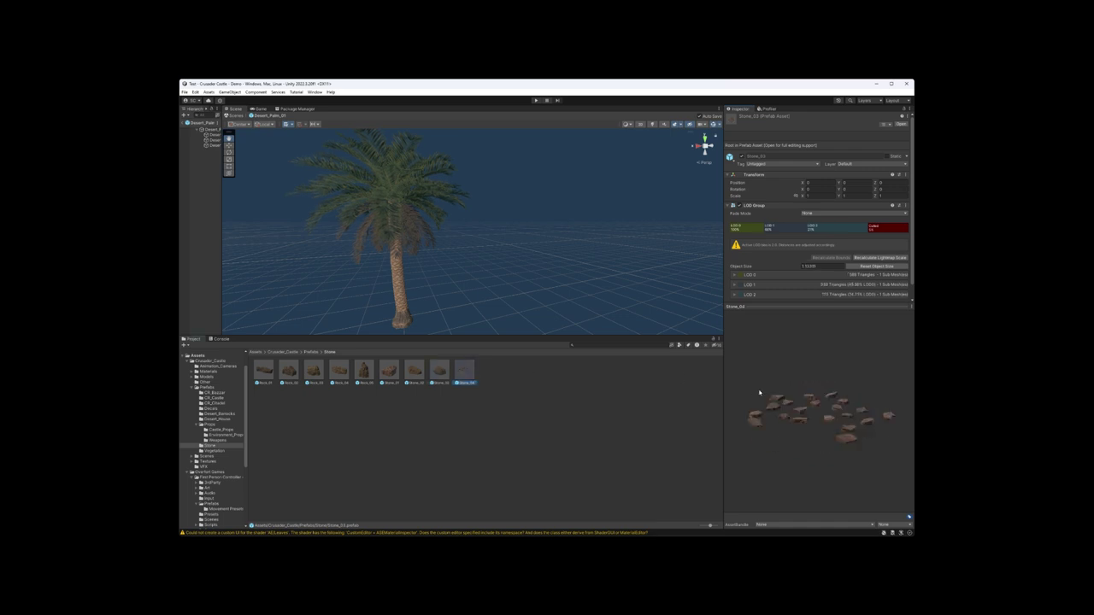
pyautogui.moveTo(787, 417); pyautogui.dragTo(695, 370)
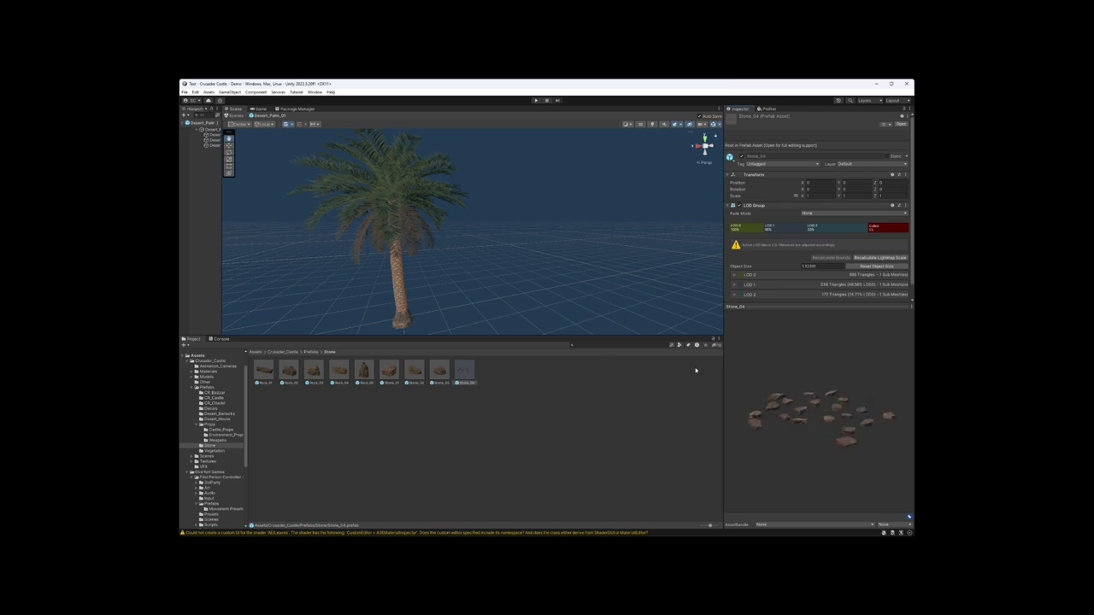
pyautogui.click(312, 352)
# - Open Props > Weapons and preview Arab_Shield_01, spinning it to see its back
pyautogui.doubleClick(413, 372)
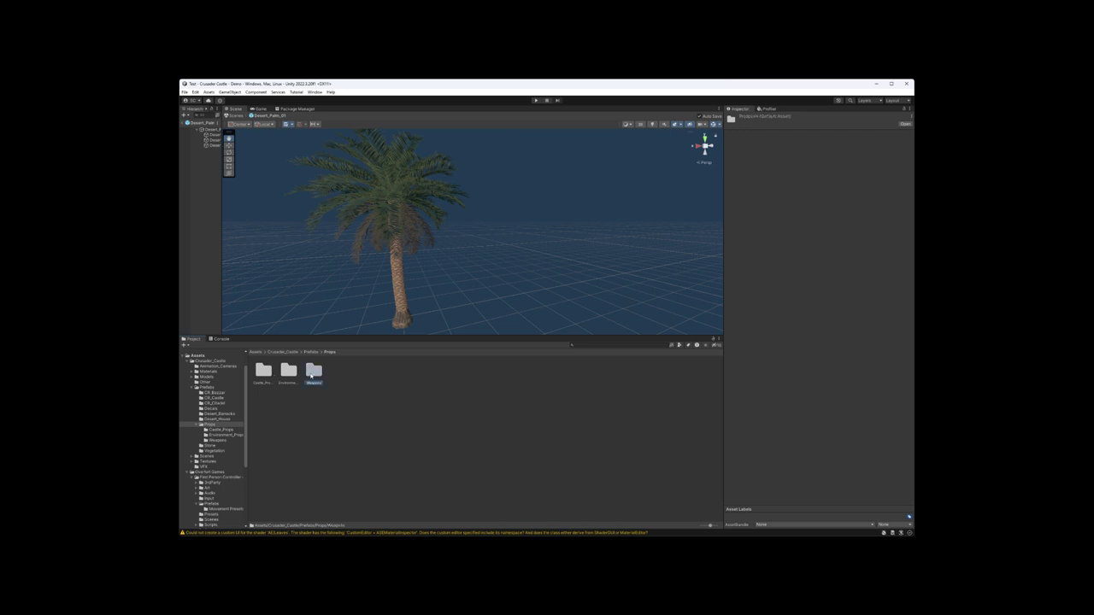
pyautogui.doubleClick(315, 374)
pyautogui.click(266, 370)
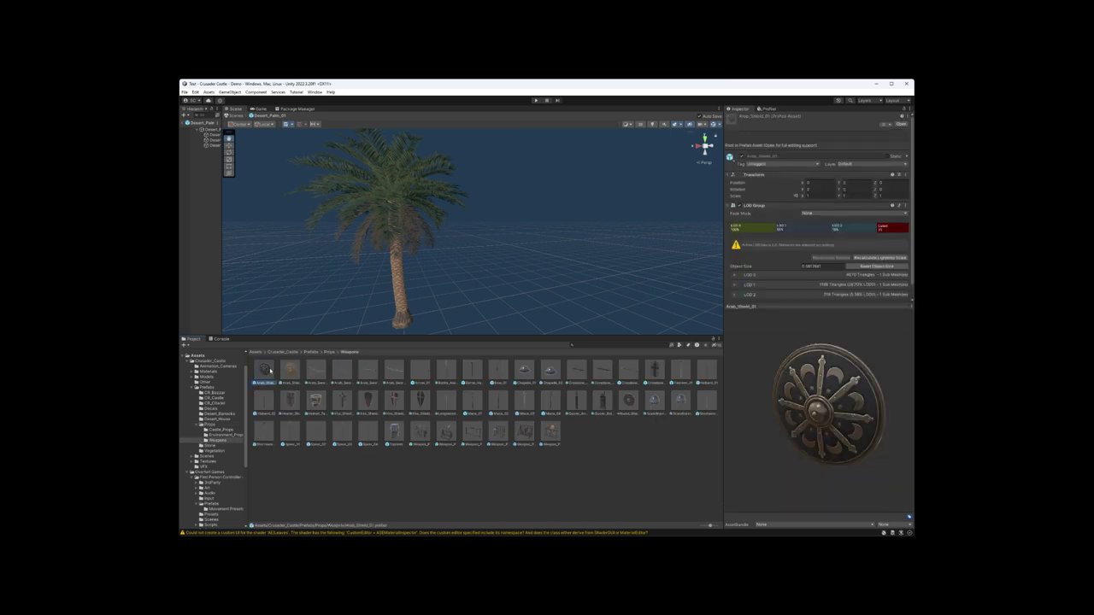
pyautogui.moveTo(863, 398); pyautogui.dragTo(731, 397)
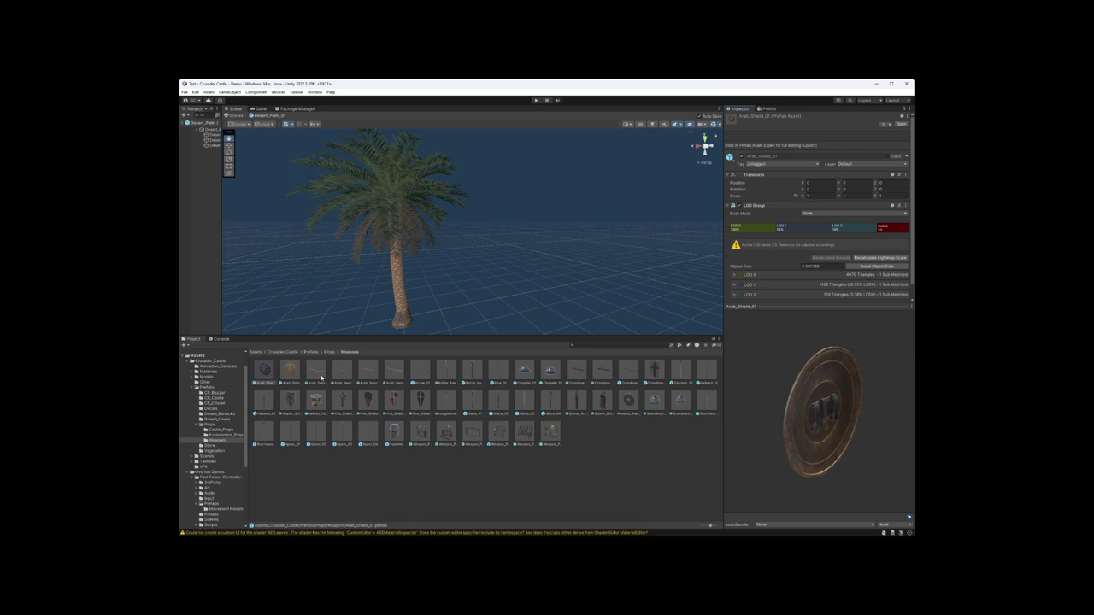
# - Open Arab_Shield_01 in prefab mode, frame it and orbit to see its straps
pyautogui.doubleClick(270, 370)
pyautogui.keyDown('alt'); pyautogui.moveTo(468, 292); pyautogui.dragTo(399, 286); pyautogui.keyUp('alt')
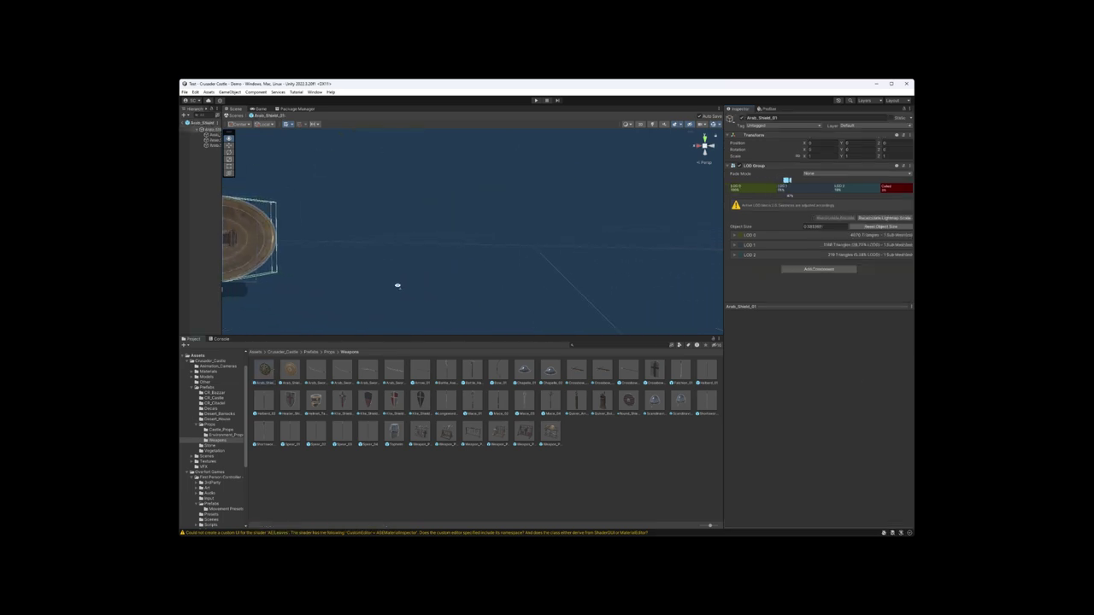
pyautogui.press('f')
pyautogui.scroll(10, 344, 269)
pyautogui.scroll(-5, 389, 269)
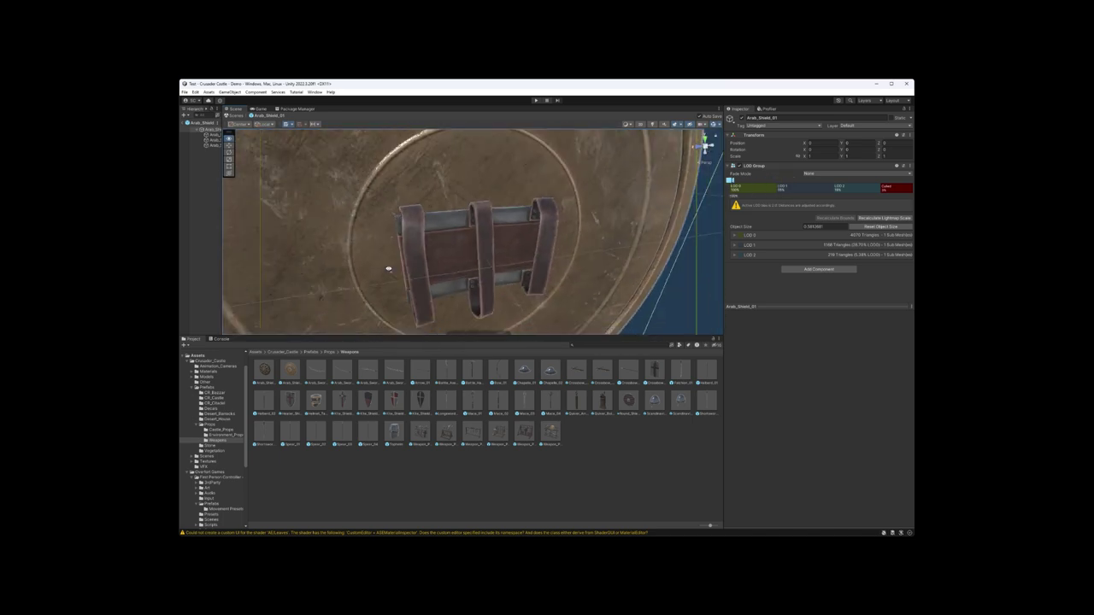
pyautogui.keyDown('alt'); pyautogui.moveTo(385, 269); pyautogui.dragTo(488, 329); pyautogui.keyUp('alt')
pyautogui.click(289, 370)
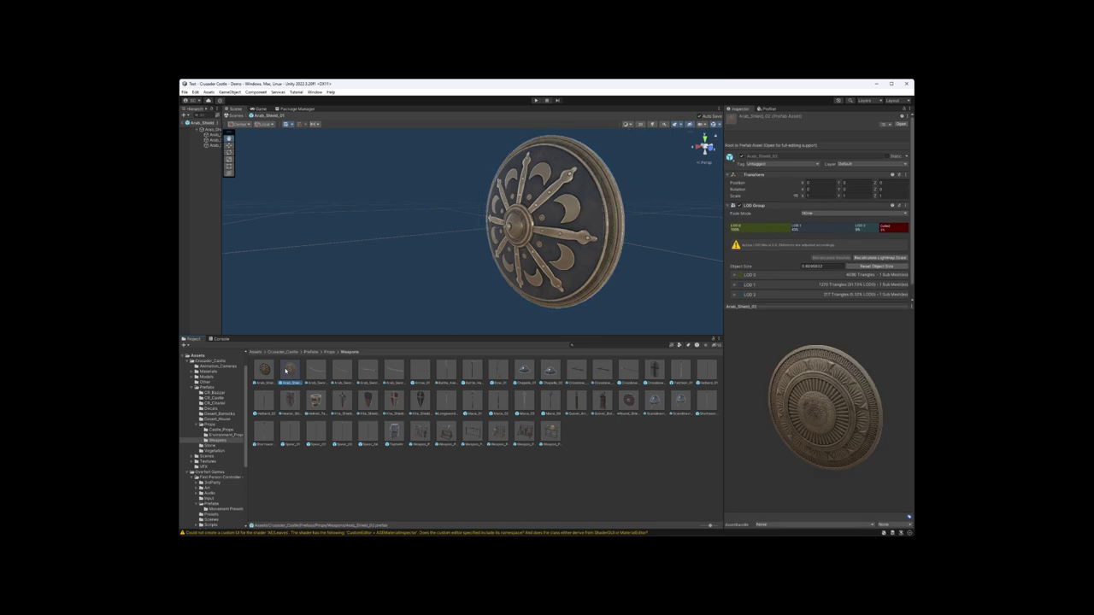
# - Rotate the Arab_Shield_02 preview, then step through the Arab_Swords, Arrow_01 and war hammer prefabs
pyautogui.moveTo(846, 410); pyautogui.dragTo(783, 410)
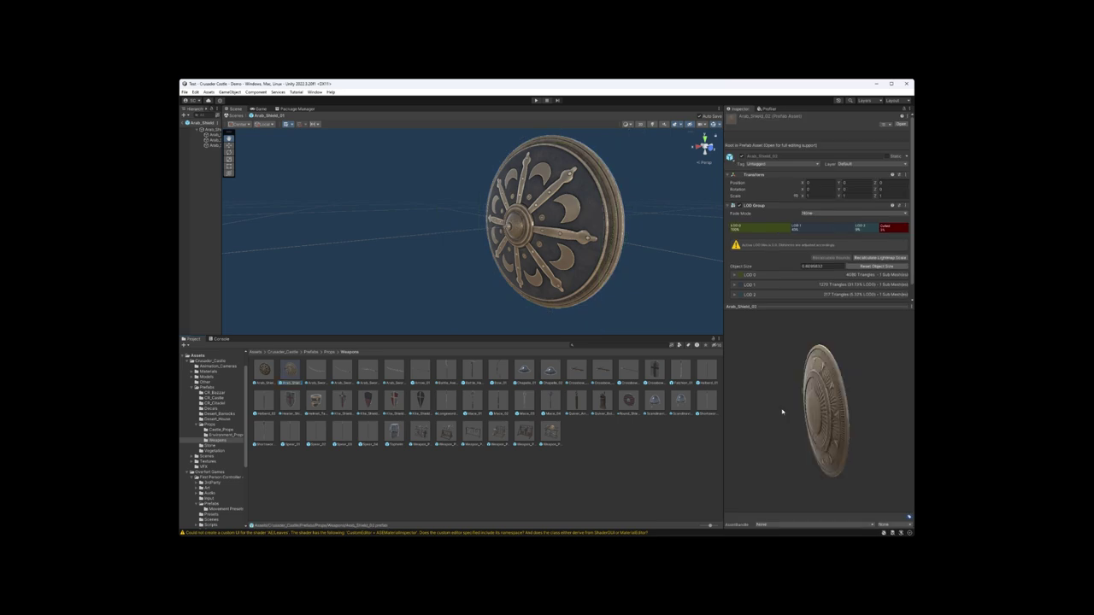
pyautogui.click(316, 371)
pyautogui.press('Right')
pyautogui.press('Right')
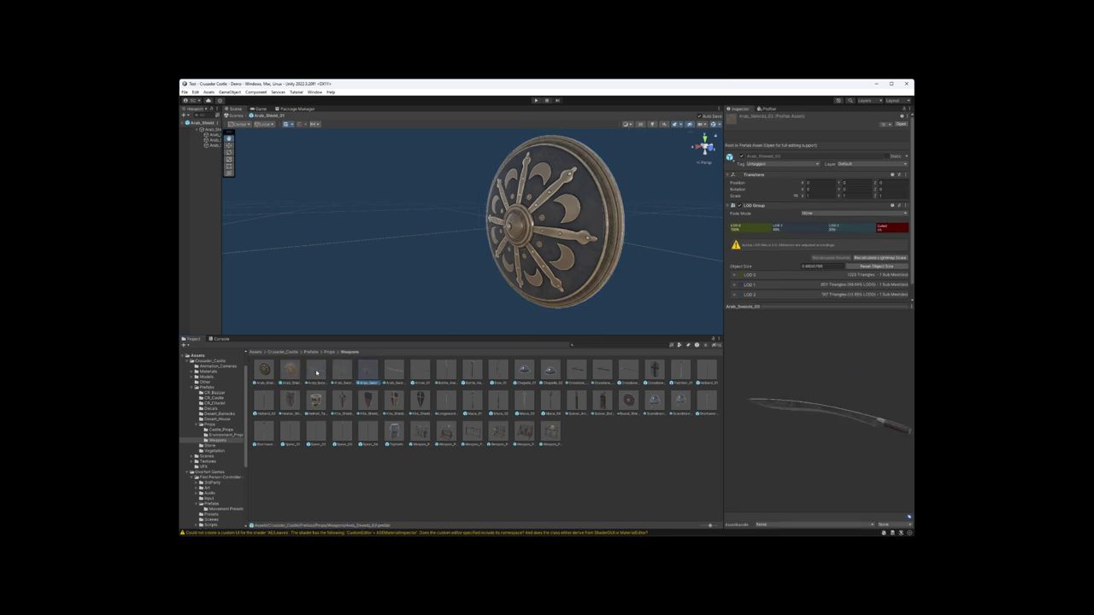
pyautogui.press('Right')
pyautogui.press('Right')
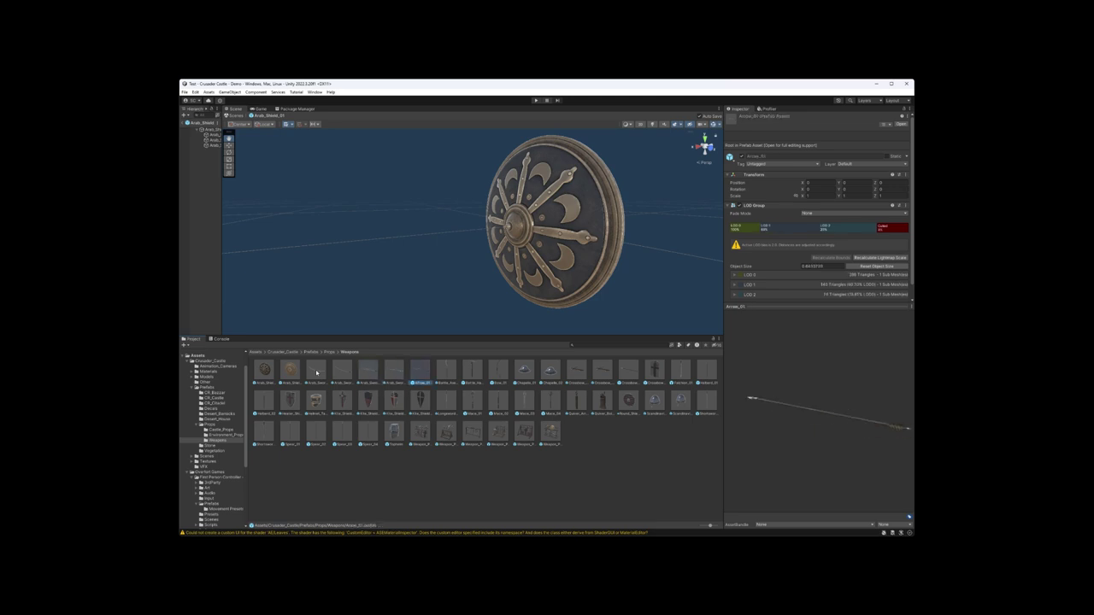
pyautogui.press('Right')
pyautogui.press('Right')
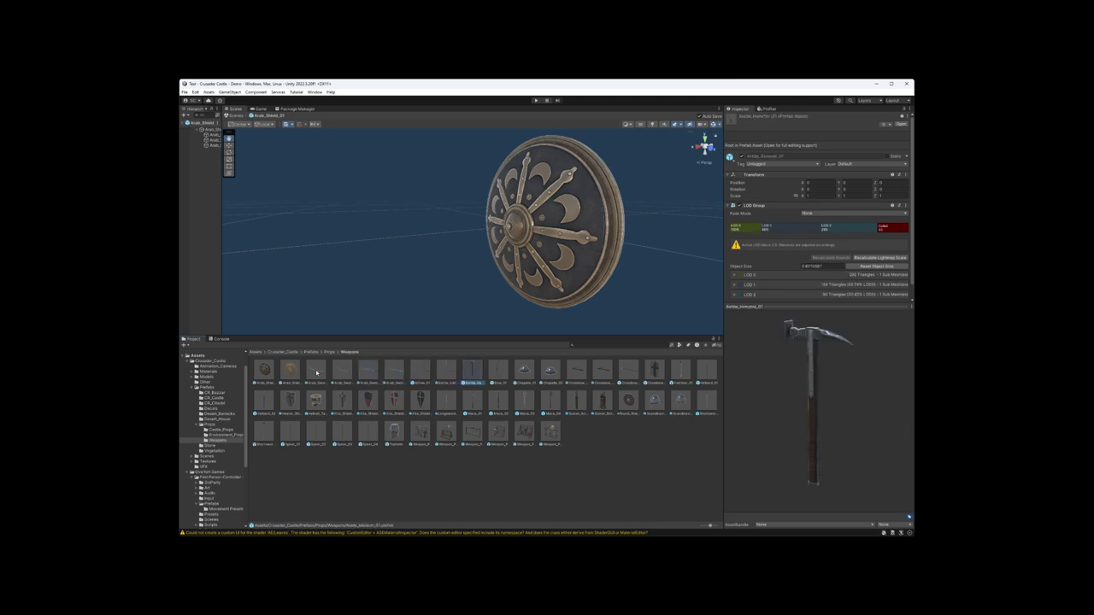
pyautogui.press('Right')
pyautogui.press('Right')
pyautogui.press('Right')
pyautogui.press('Right')
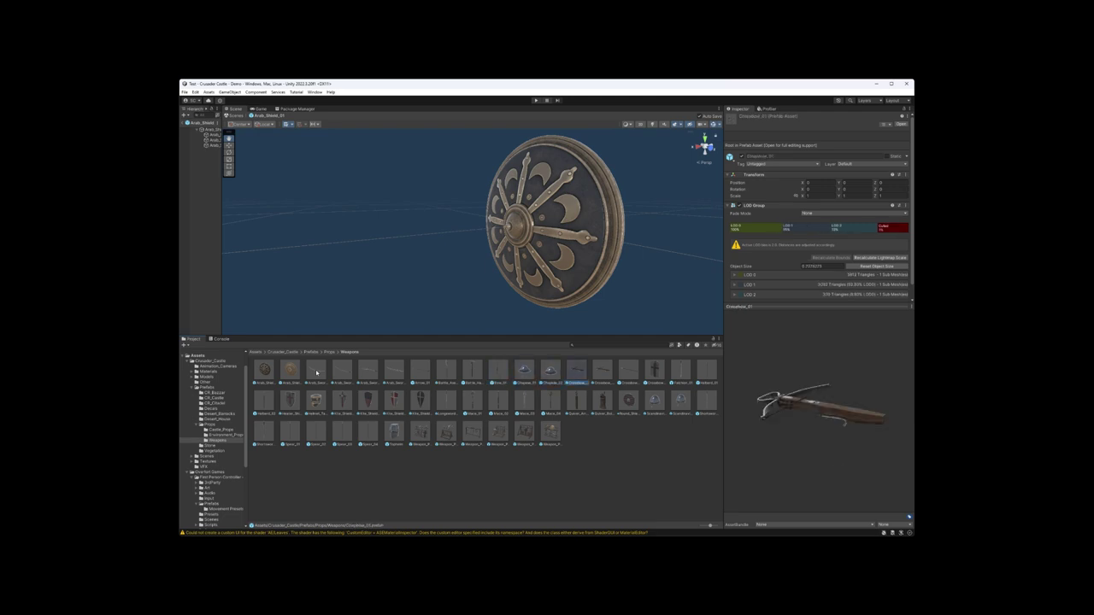
# - Compare the Crossbow_01 and Crossbow_02 previews, ending on Crossbowman's_Shield_01
pyautogui.press('Right')
pyautogui.press('Right')
pyautogui.press('Left')
pyautogui.press('Left')
pyautogui.press('Right')
pyautogui.press('Right')
pyautogui.press('Left')
pyautogui.press('Right')
pyautogui.press('Left')
pyautogui.press('Right')
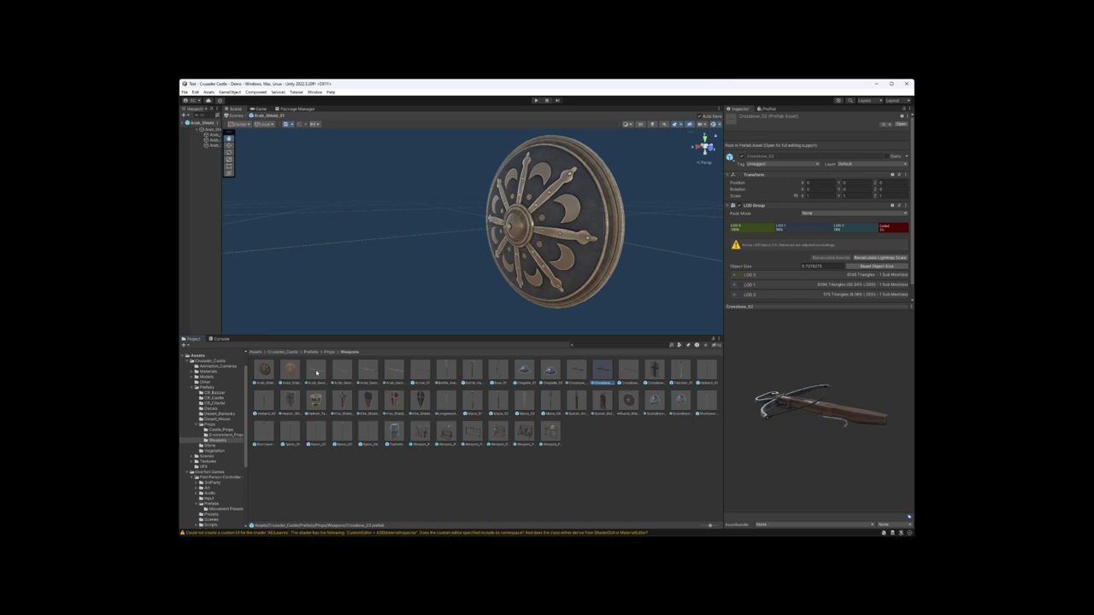
pyautogui.press('Left')
pyautogui.press('Right')
pyautogui.press('Right')
pyautogui.press('Right')
pyautogui.press('Right')
# - Preview and rotate Crossbowman's_Shield_01, Halberd_01, Helmet_Tablet and the Kite_Shield prefabs
pyautogui.press('Left')
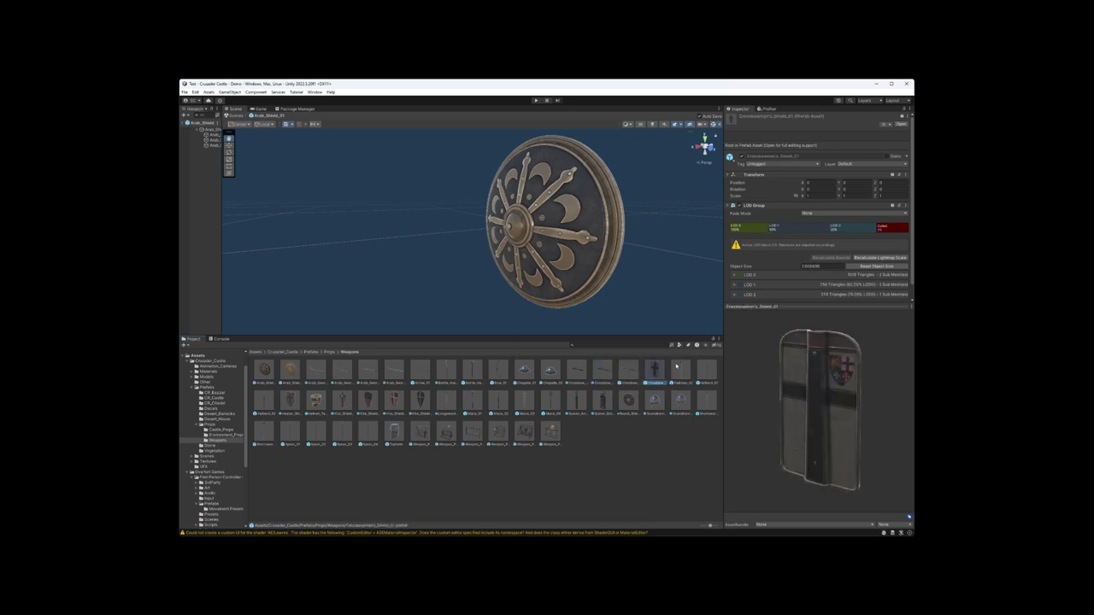
pyautogui.moveTo(793, 371); pyautogui.dragTo(657, 385)
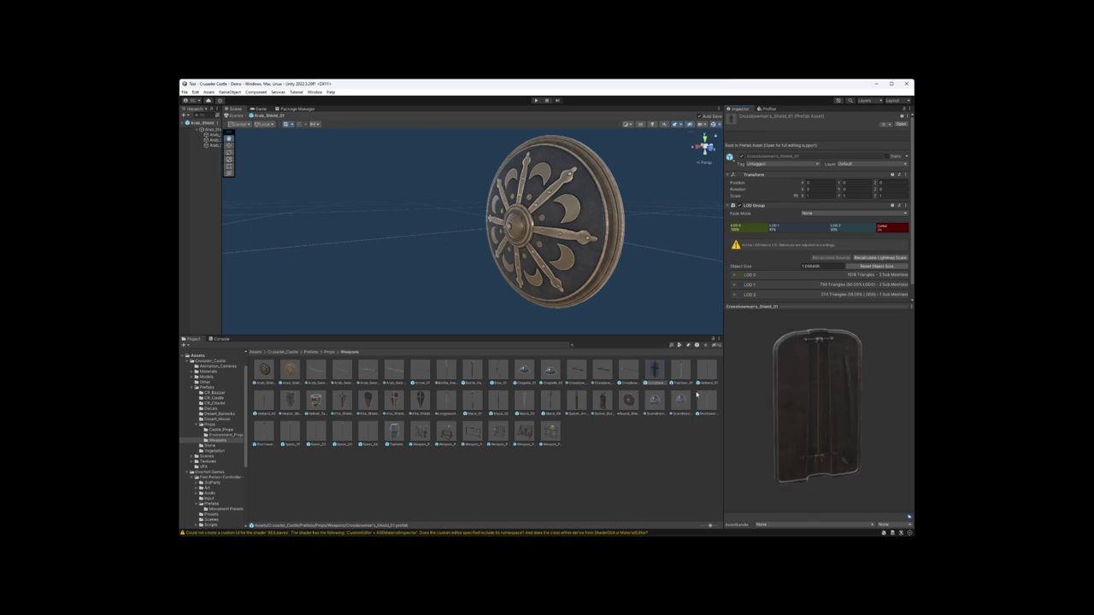
pyautogui.press('Right')
pyautogui.press('Right')
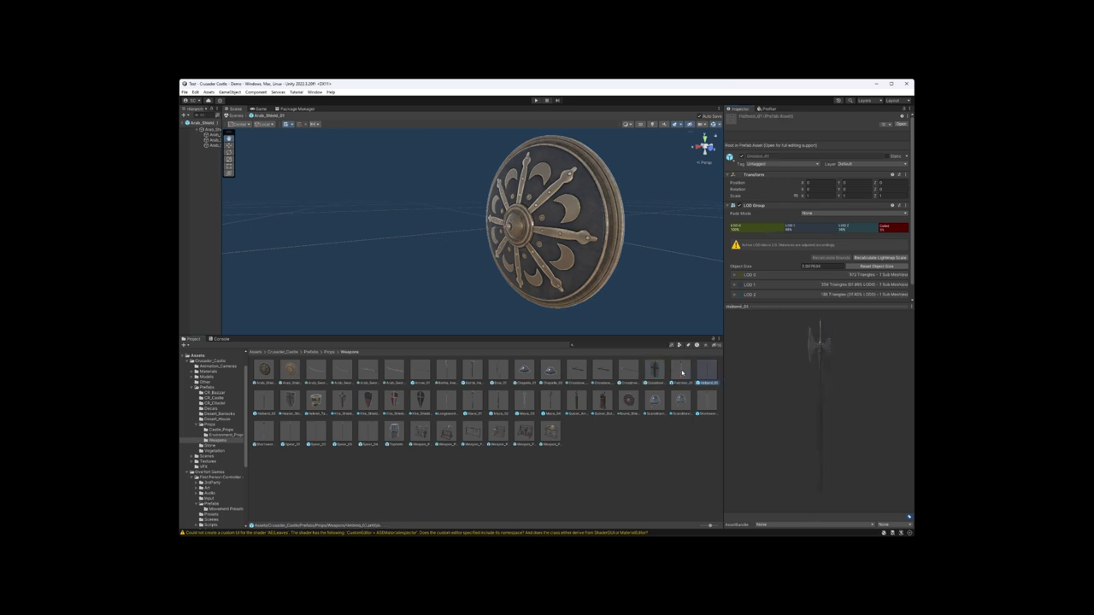
pyautogui.press('Right')
pyautogui.press('Right')
pyautogui.press('Right')
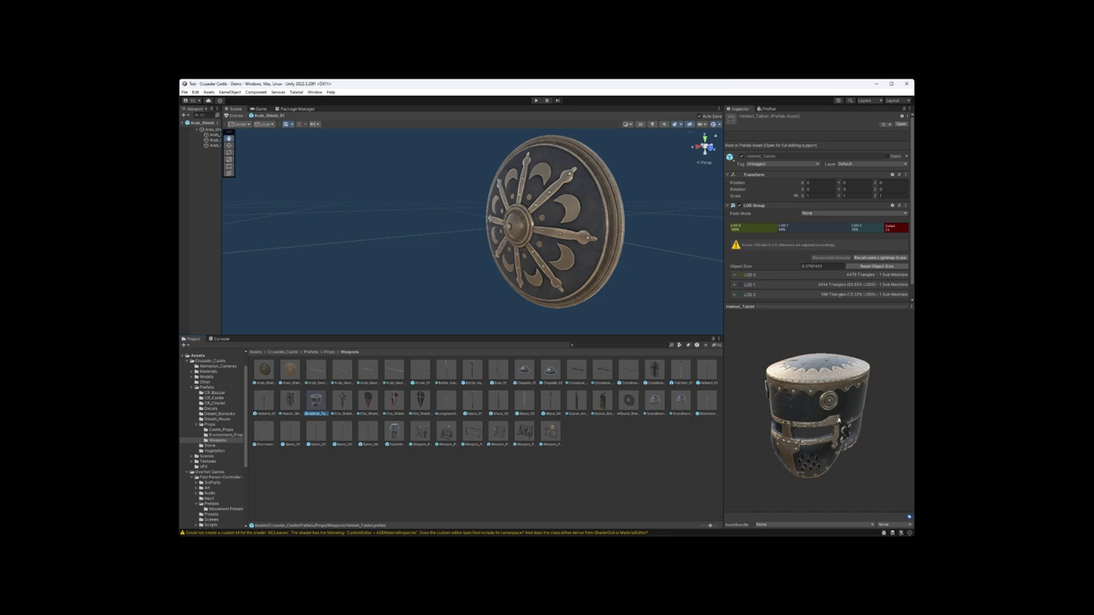
pyautogui.moveTo(820, 401); pyautogui.dragTo(741, 438)
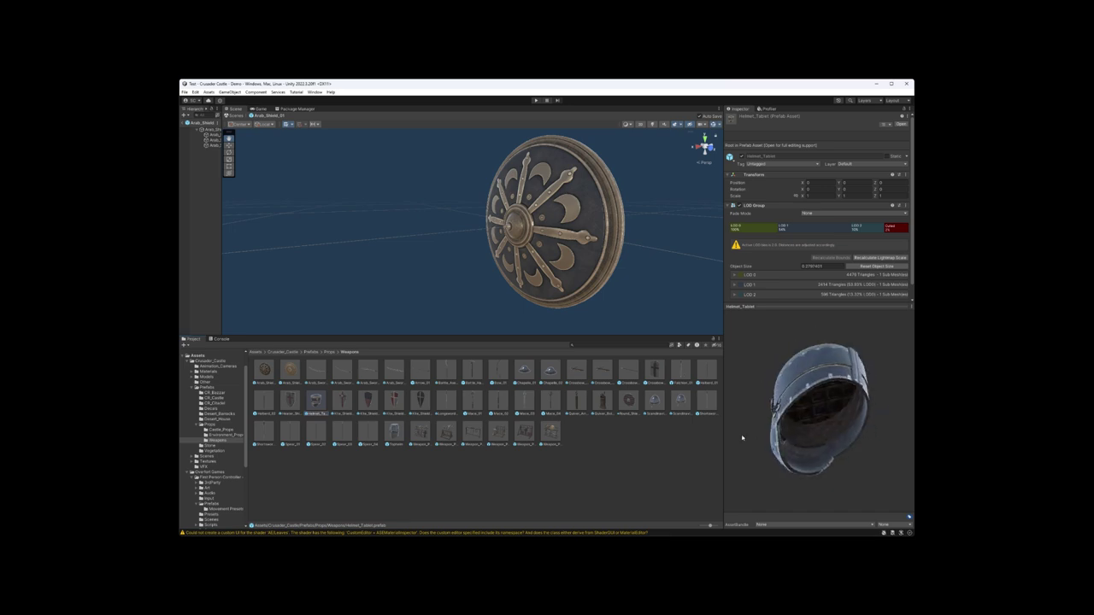
pyautogui.click(342, 404)
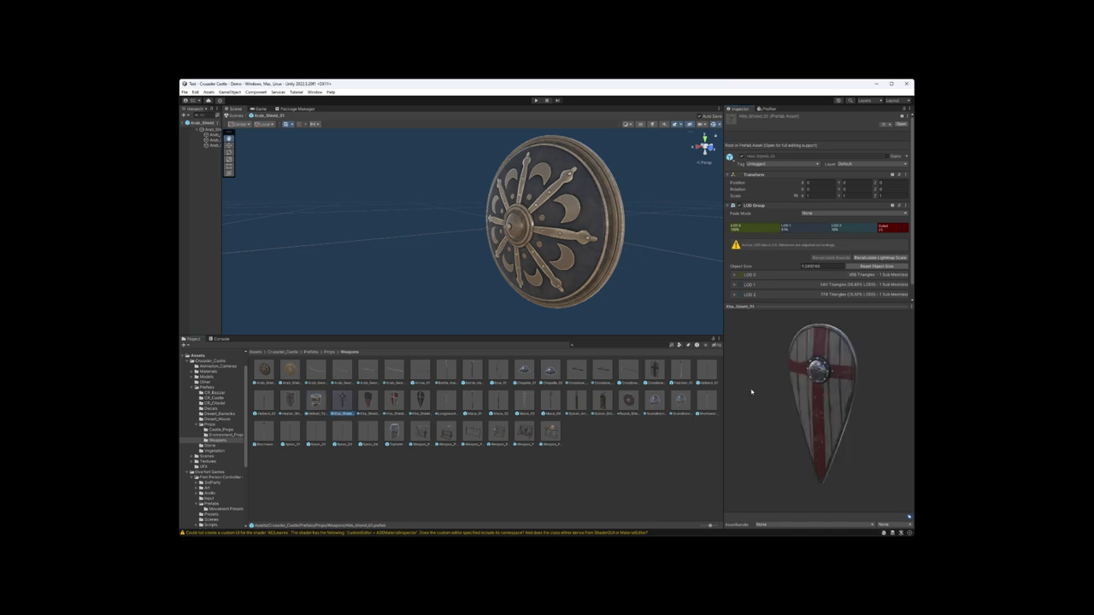
pyautogui.moveTo(750, 392); pyautogui.dragTo(652, 399)
pyautogui.click(366, 402)
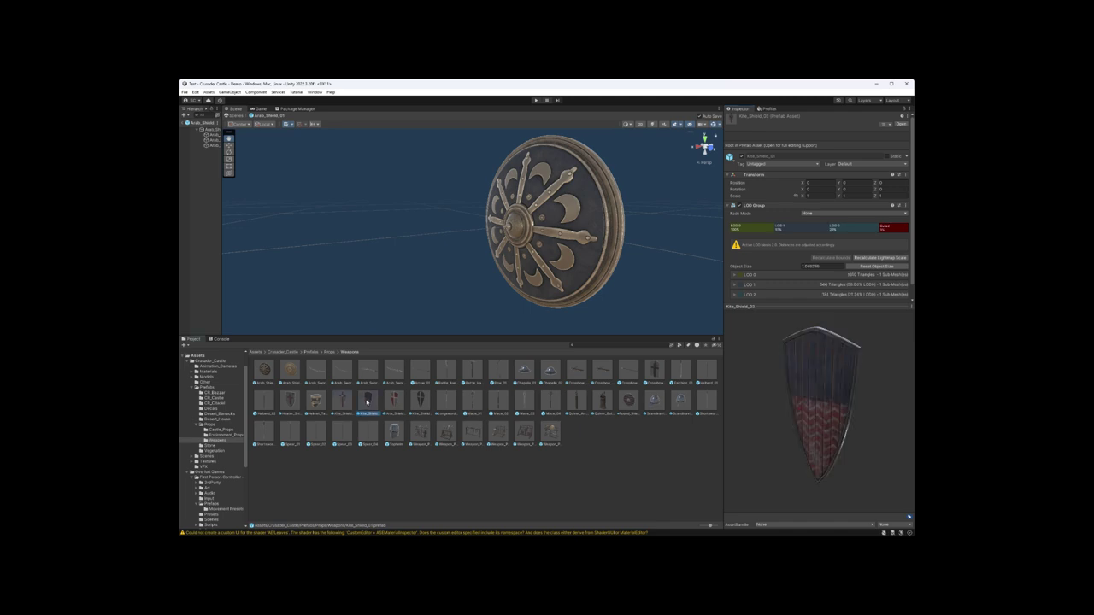
# - Step through Longsword_01, Mace_04, the helmets and Shortsword_02, ending on Weapon_Pack_01
pyautogui.press('Right')
pyautogui.press('Right')
pyautogui.press('Right')
pyautogui.press('Right')
pyautogui.press('Right')
pyautogui.press('Right')
pyautogui.press('Right')
pyautogui.press('Right')
pyautogui.press('Right')
pyautogui.press('Left')
pyautogui.press('Left')
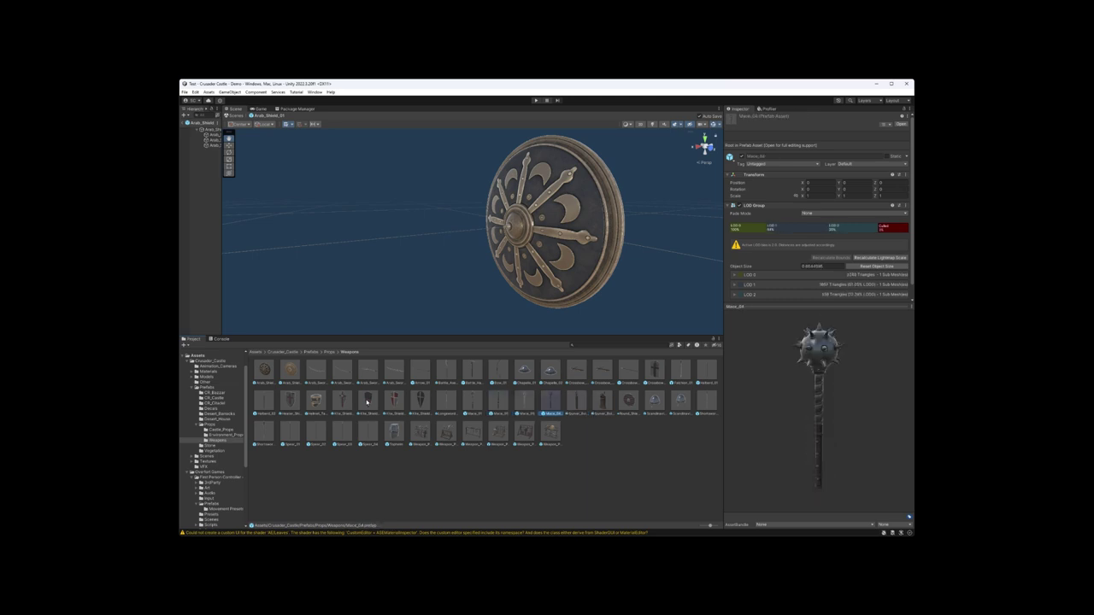
pyautogui.press('Right')
pyautogui.press('Right')
pyautogui.press('Right')
pyautogui.press('Right')
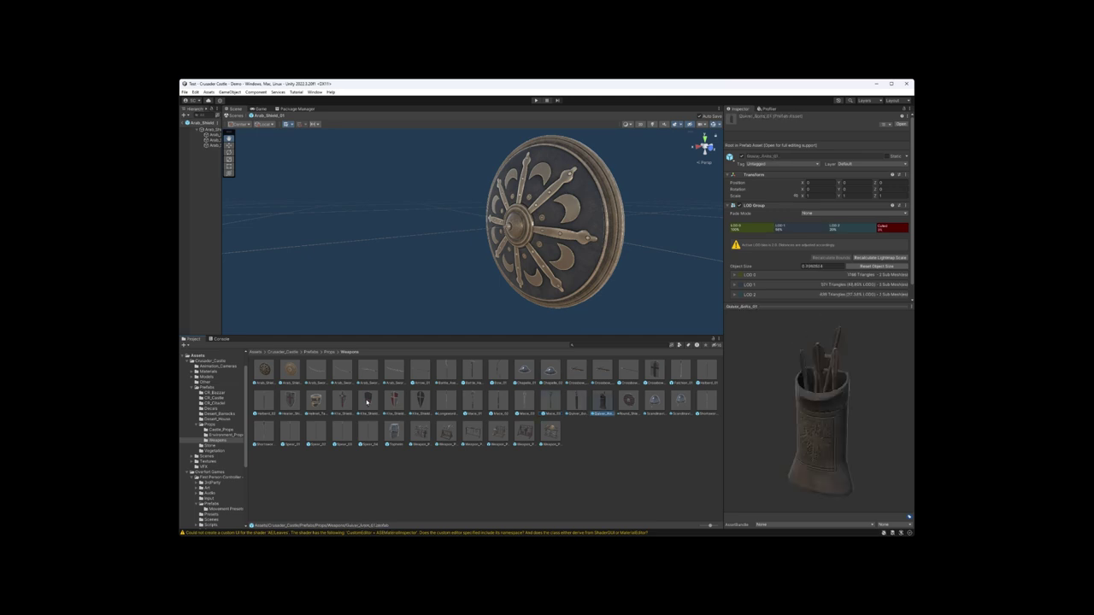
pyautogui.press('Right')
pyautogui.press('Right')
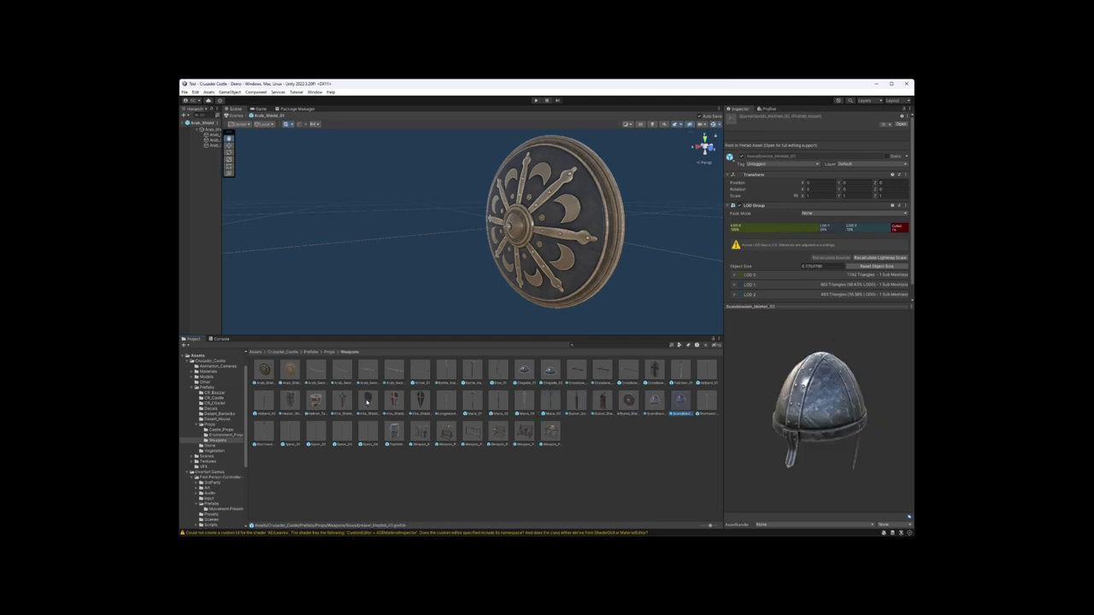
pyautogui.press('Right')
pyautogui.press('Right')
pyautogui.press('Right')
pyautogui.press('Right')
pyautogui.press('Right')
pyautogui.press('Right')
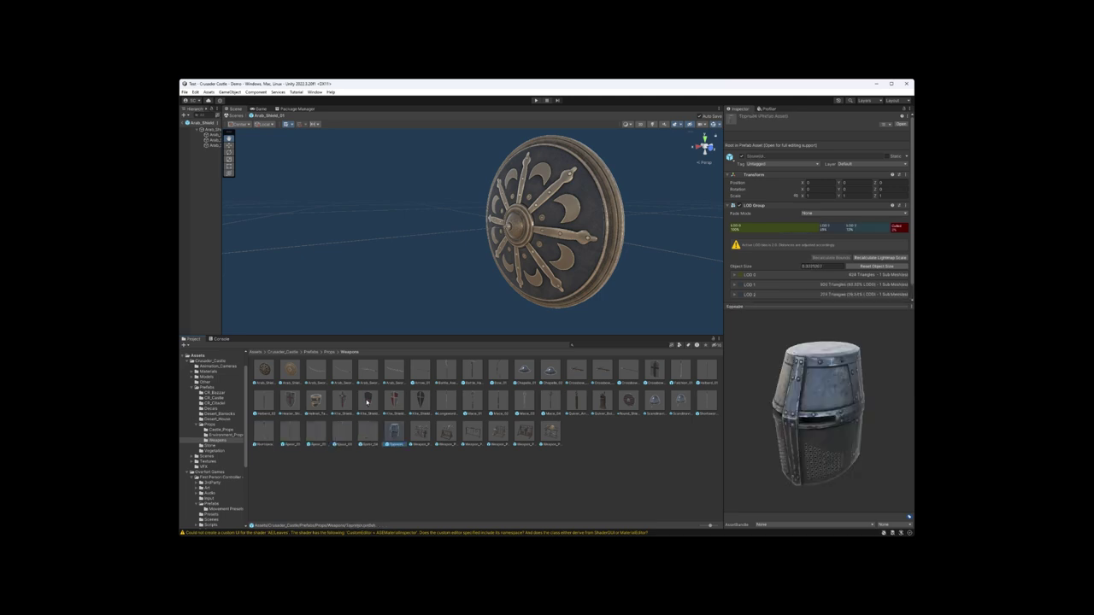
pyautogui.moveTo(803, 389); pyautogui.dragTo(704, 412)
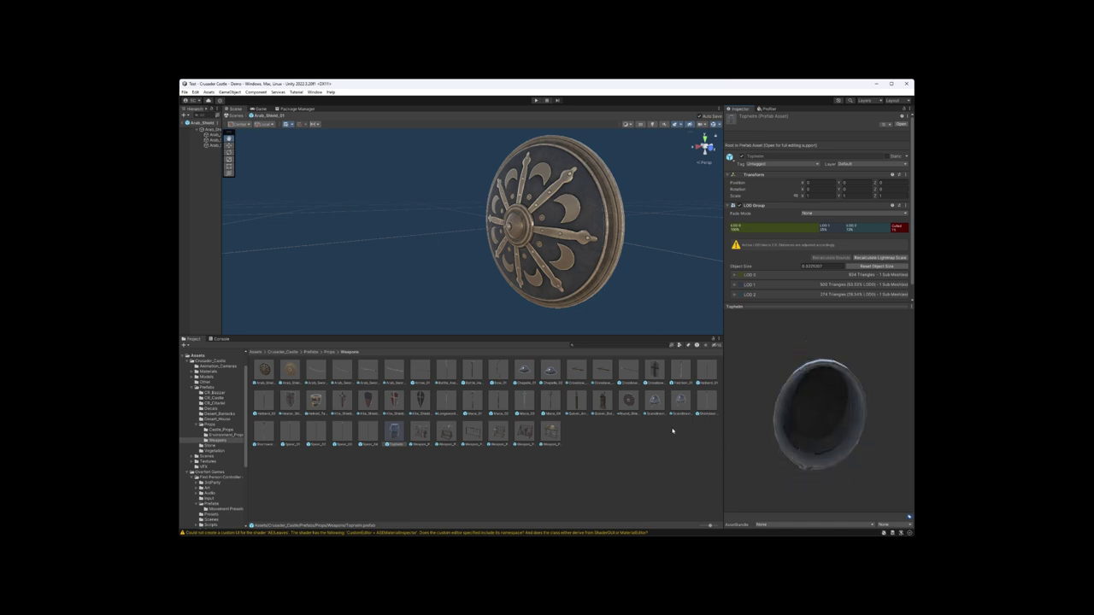
pyautogui.click(419, 434)
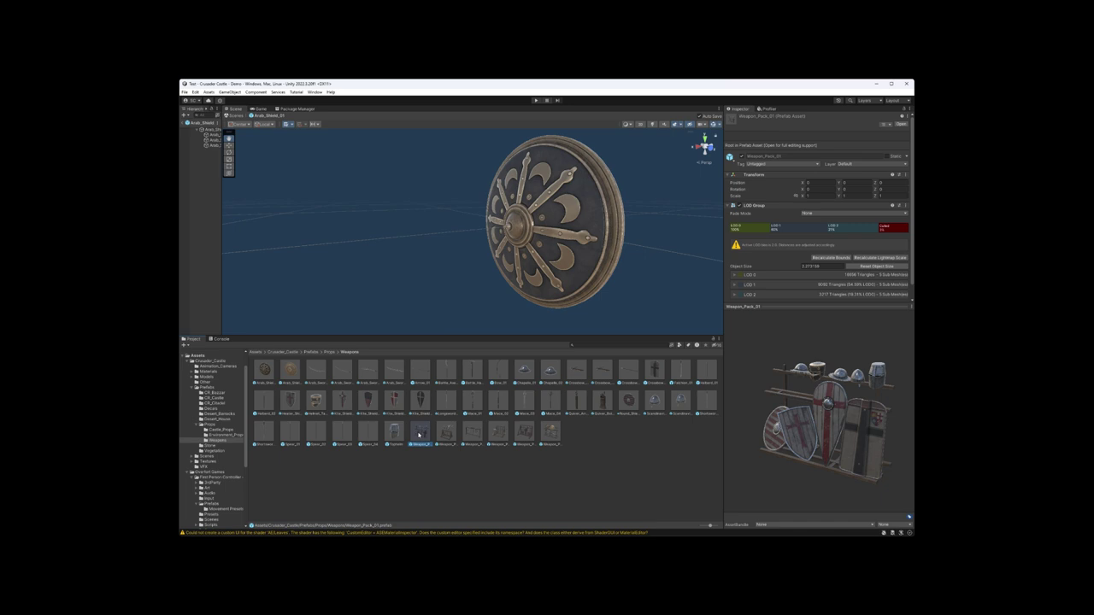
# - Open Weapon_Pack_01 in the scene, orbit to face the rack and inspect its LOD0 child
pyautogui.doubleClick(419, 433)
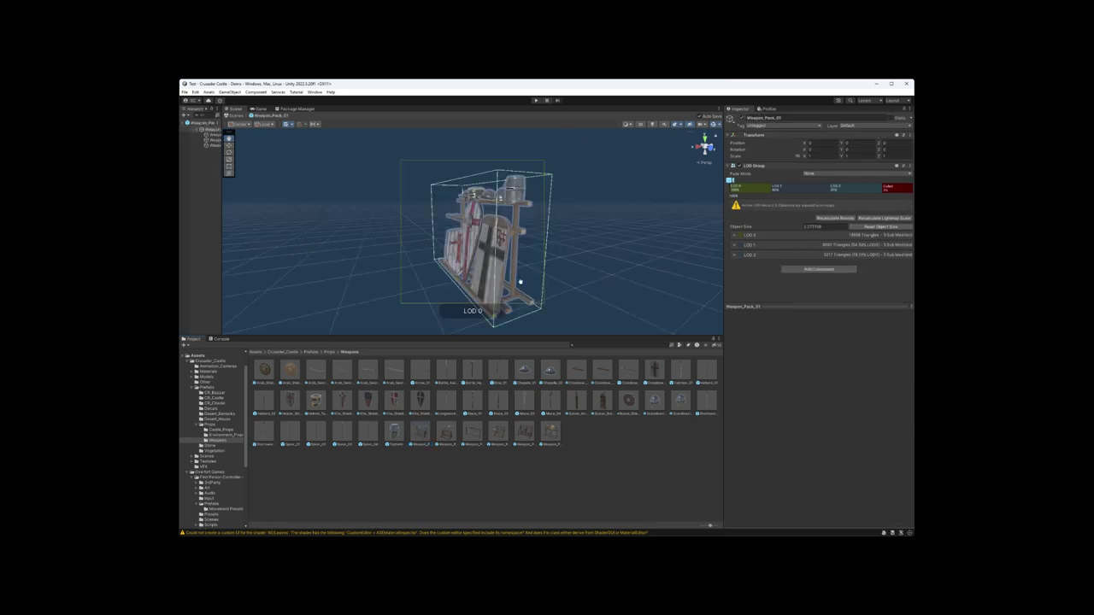
pyautogui.keyDown('alt'); pyautogui.moveTo(513, 275); pyautogui.dragTo(628, 251); pyautogui.keyUp('alt')
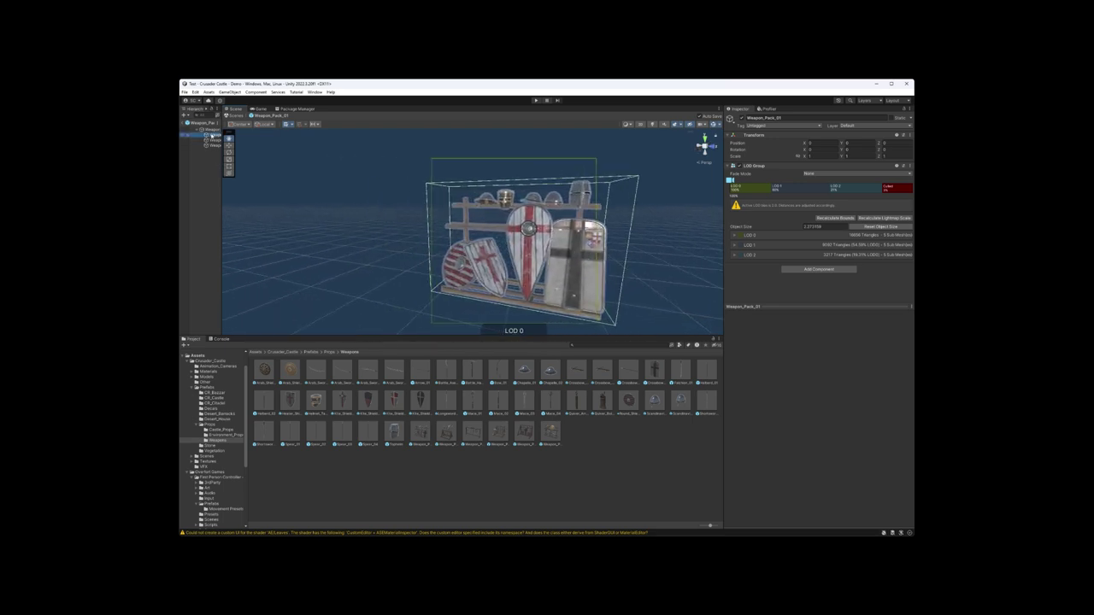
pyautogui.click(210, 135)
pyautogui.keyDown('ctrl'); pyautogui.click(211, 134); pyautogui.keyUp('ctrl')
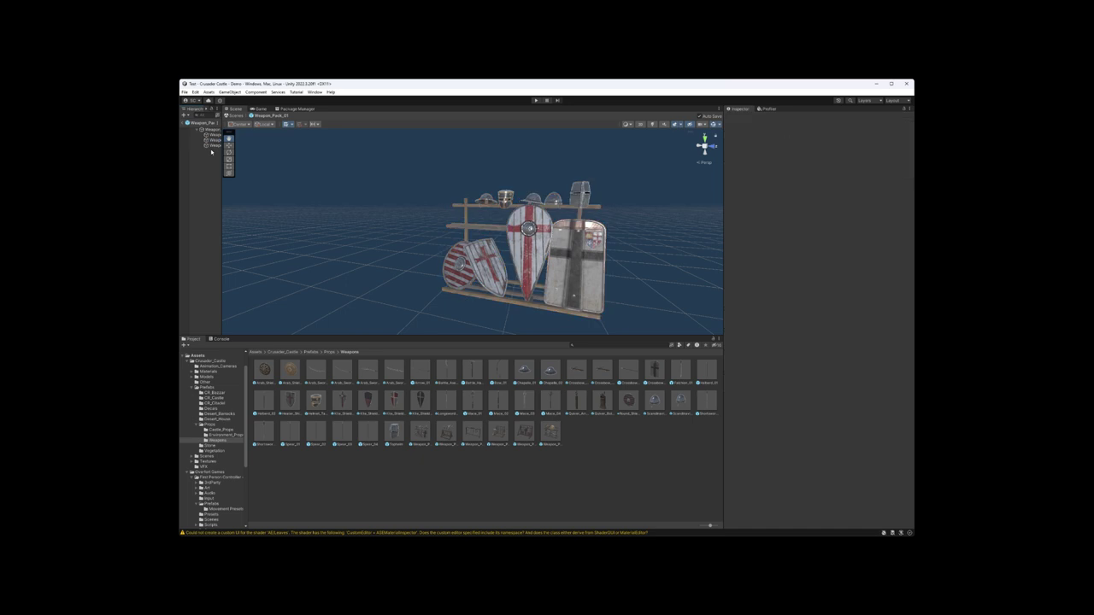
# - Preview Weapon_Pack_02 and step through to the Weapon_Pack_06 round-shield rack
pyautogui.click(210, 124)
pyautogui.click(450, 438)
pyautogui.press('Right')
pyautogui.press('Right')
pyautogui.press('Right')
pyautogui.press('Right')
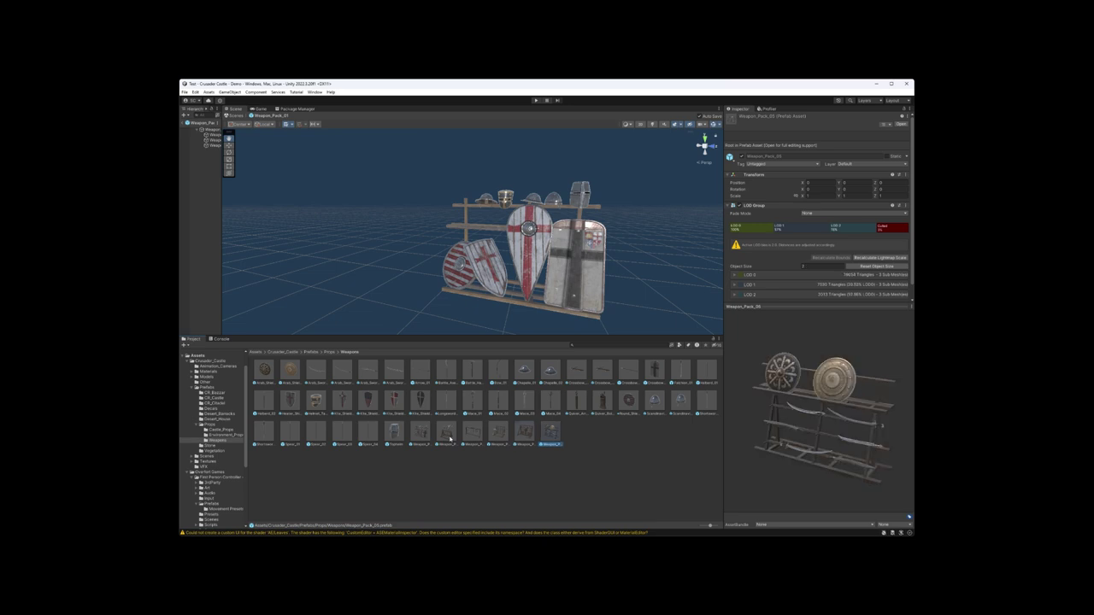
# - Open Props > Castle_Props and preview Arrow_Holder and the Ballista, viewed from above
pyautogui.click(330, 352)
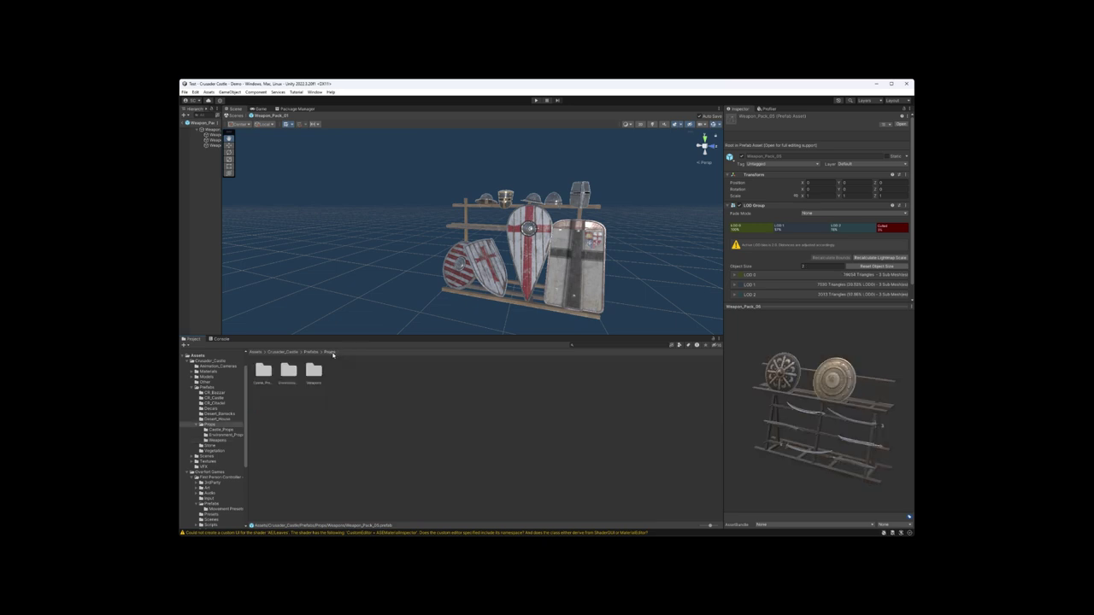
pyautogui.doubleClick(288, 372)
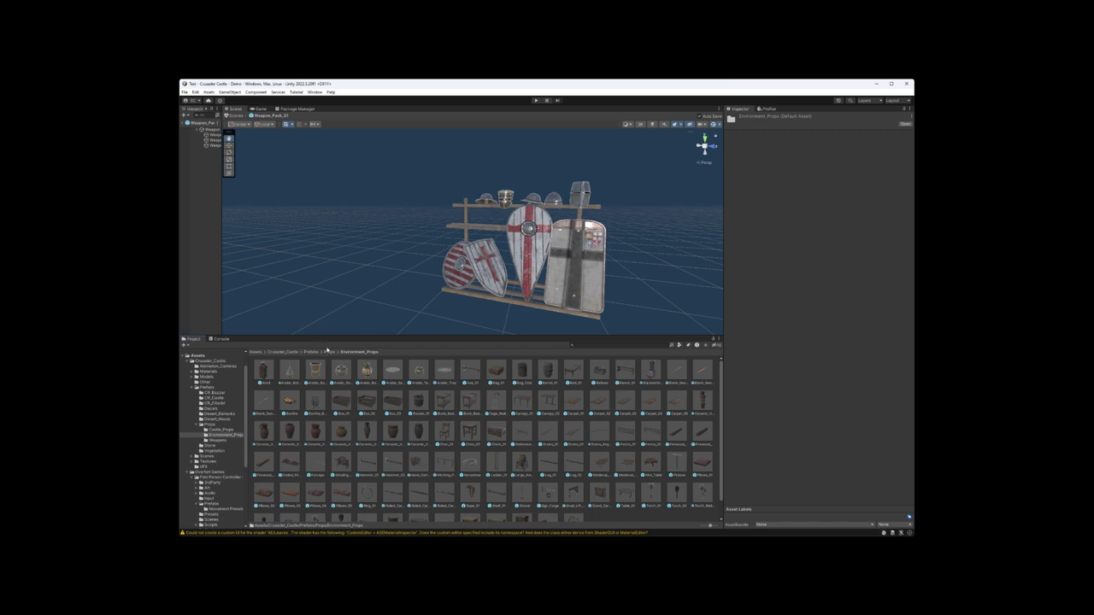
pyautogui.click(331, 352)
pyautogui.doubleClick(263, 371)
pyautogui.click(262, 374)
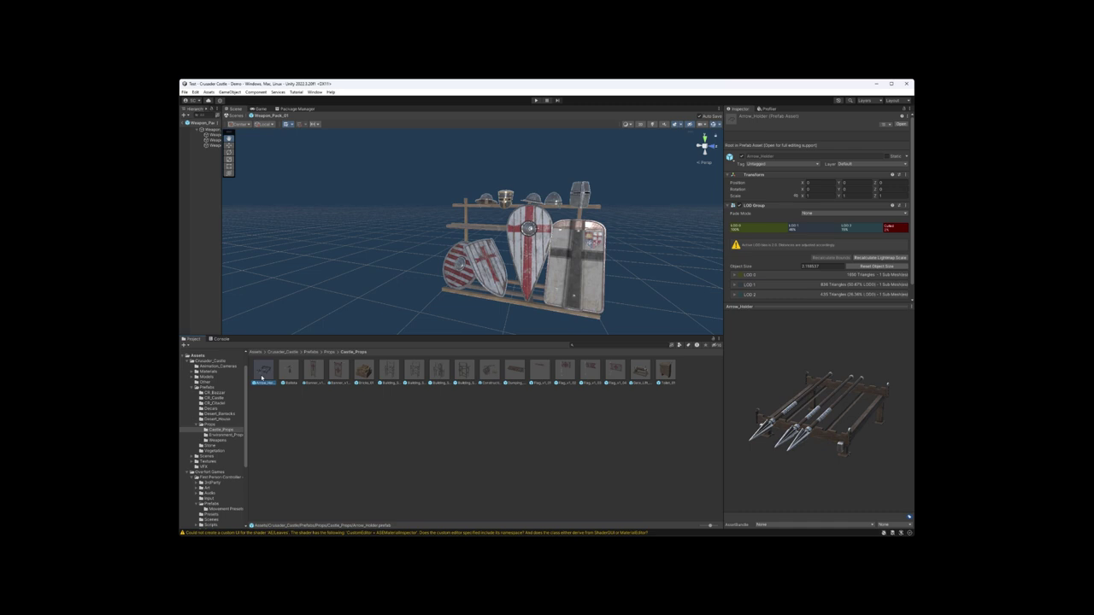
pyautogui.press('Right')
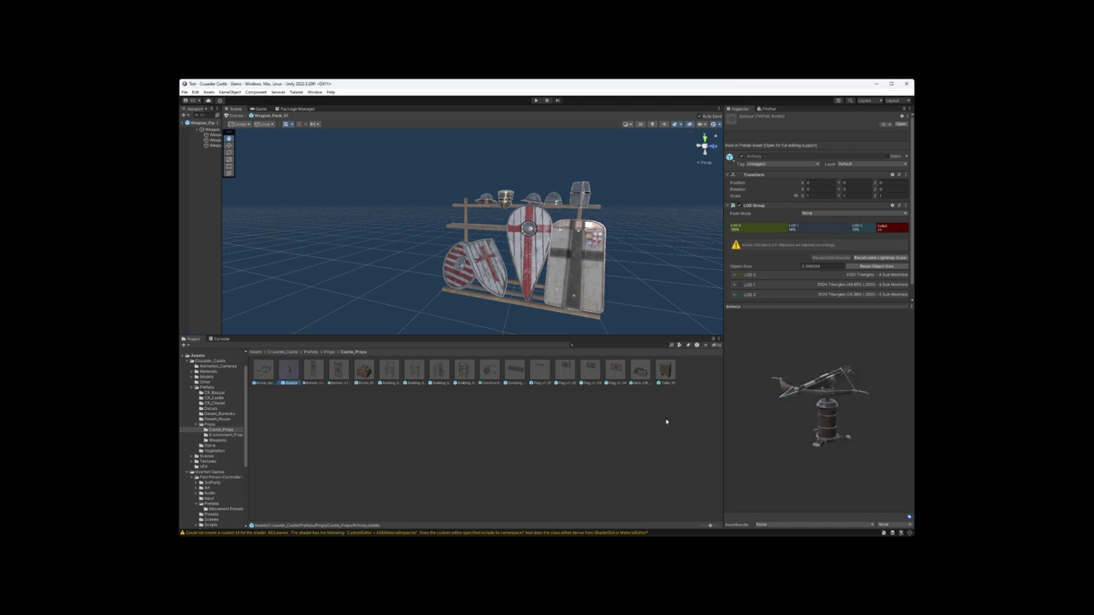
pyautogui.moveTo(829, 403); pyautogui.dragTo(910, 488)
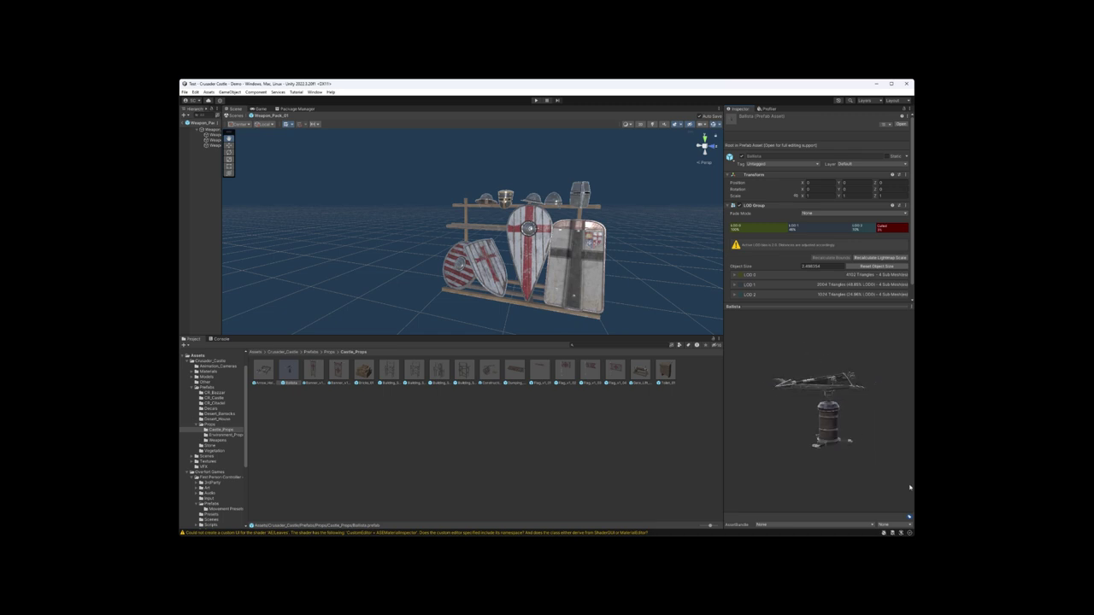
# - Preview and rotate Banner_v1_01, Banner_v1_03, Bricks_01 and both Building_Scaffolding prefabs
pyautogui.click(317, 382)
pyautogui.press('Right')
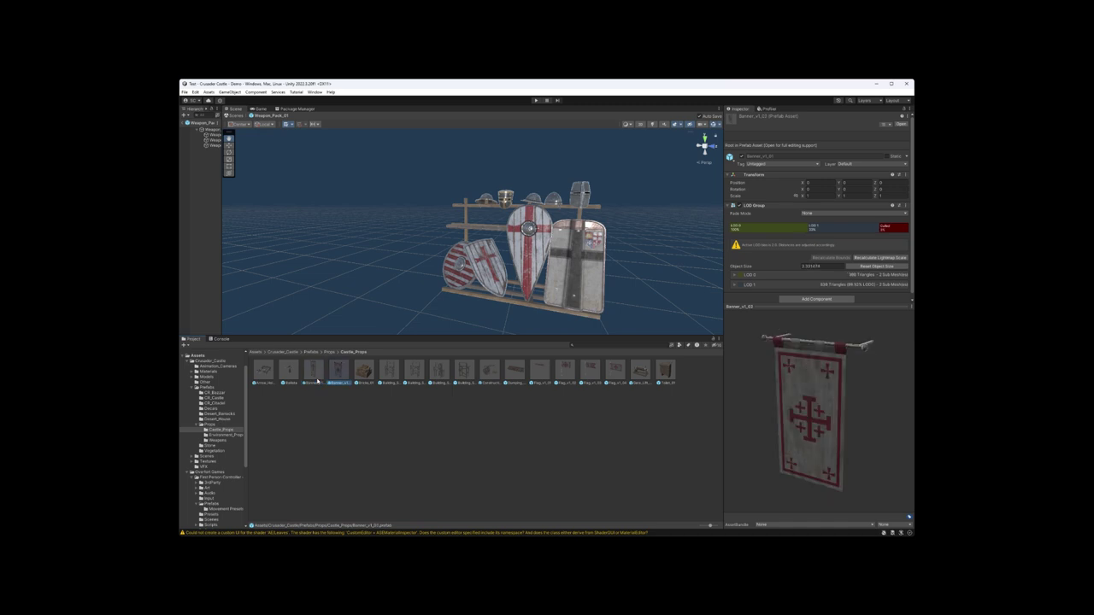
pyautogui.moveTo(774, 376); pyautogui.dragTo(795, 368)
pyautogui.click(365, 370)
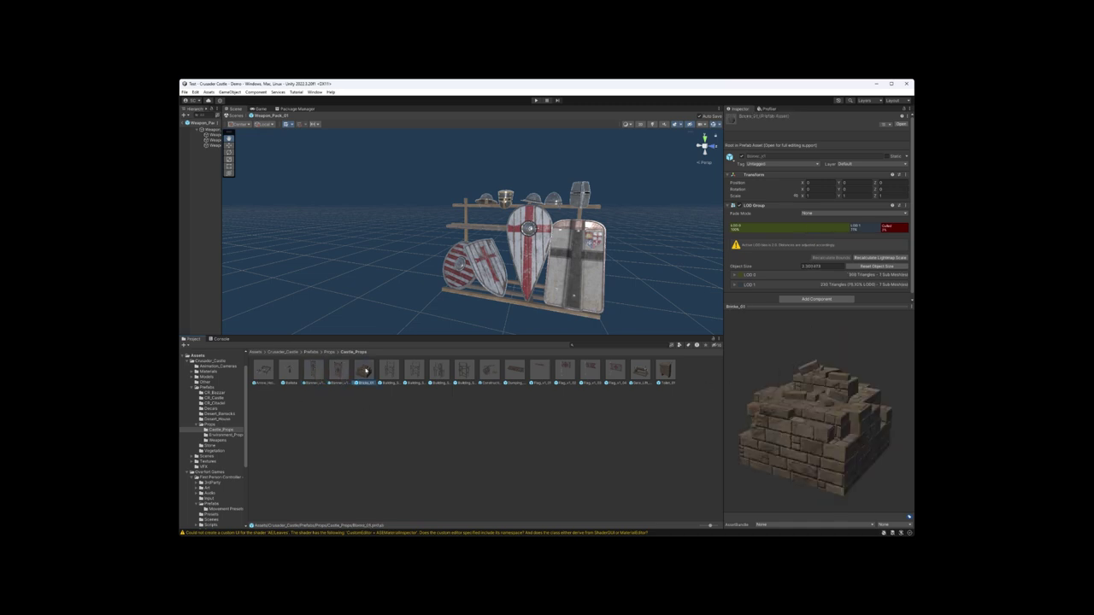
pyautogui.moveTo(807, 411)
pyautogui.mouseDown()
pyautogui.moveTo(816, 376)
pyautogui.moveTo(808, 428)
pyautogui.moveTo(809, 417)
pyautogui.moveTo(791, 420)
pyautogui.mouseUp()
pyautogui.click(390, 370)
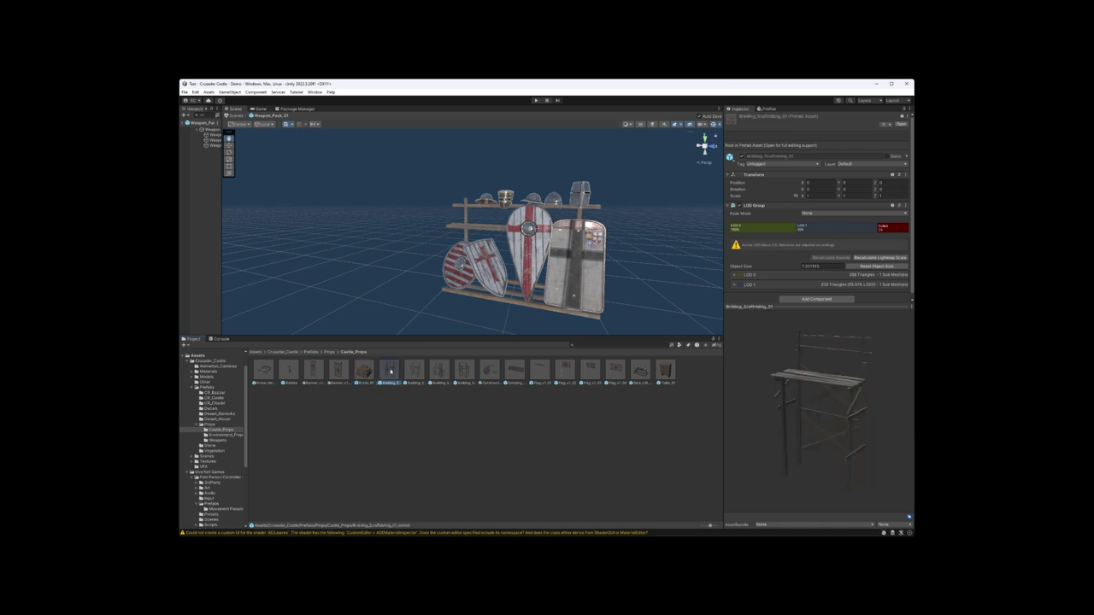
pyautogui.press('Right')
pyautogui.press('Right')
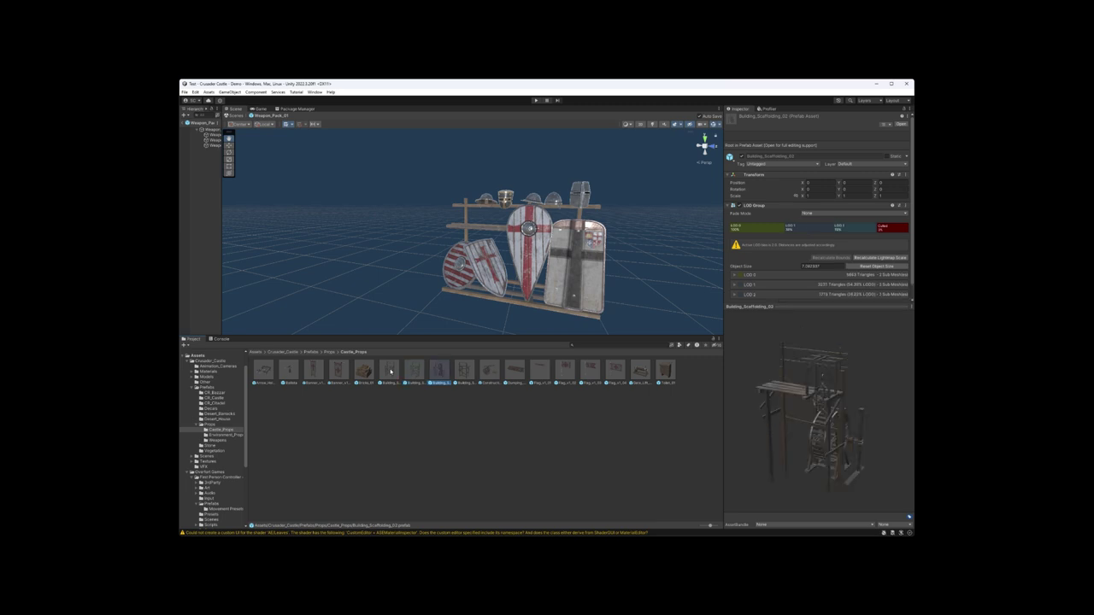
pyautogui.moveTo(830, 434)
pyautogui.mouseDown()
pyautogui.moveTo(757, 419)
pyautogui.moveTo(821, 429)
pyautogui.mouseUp()
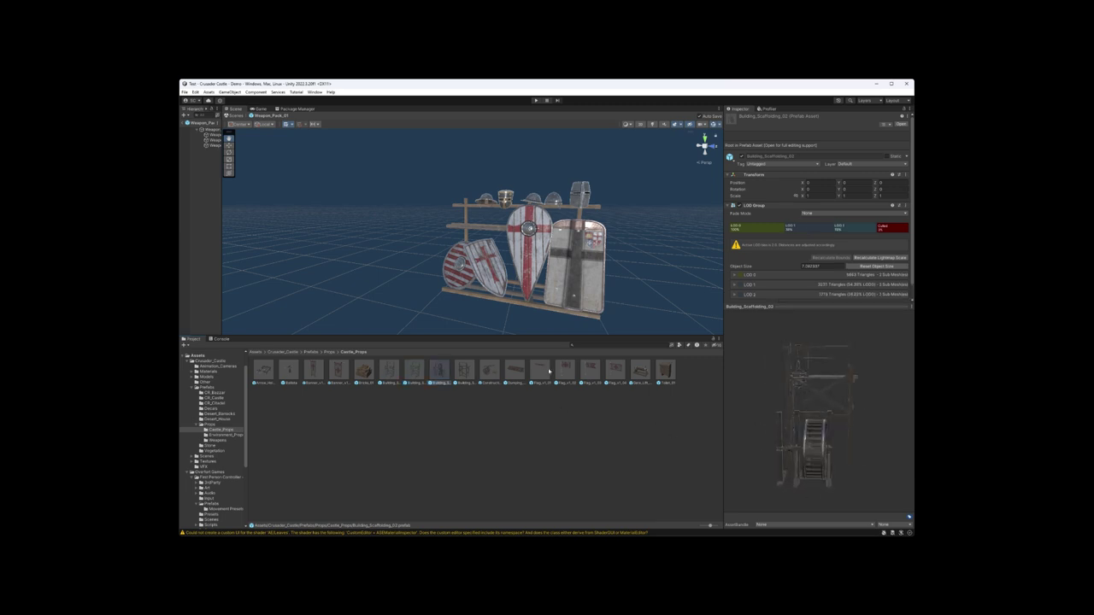
# - Step through the crane, Camping_Logs, flag and Gate_Lift prefab previews
pyautogui.click(464, 371)
pyautogui.press('Right')
pyautogui.press('Right')
pyautogui.press('Left')
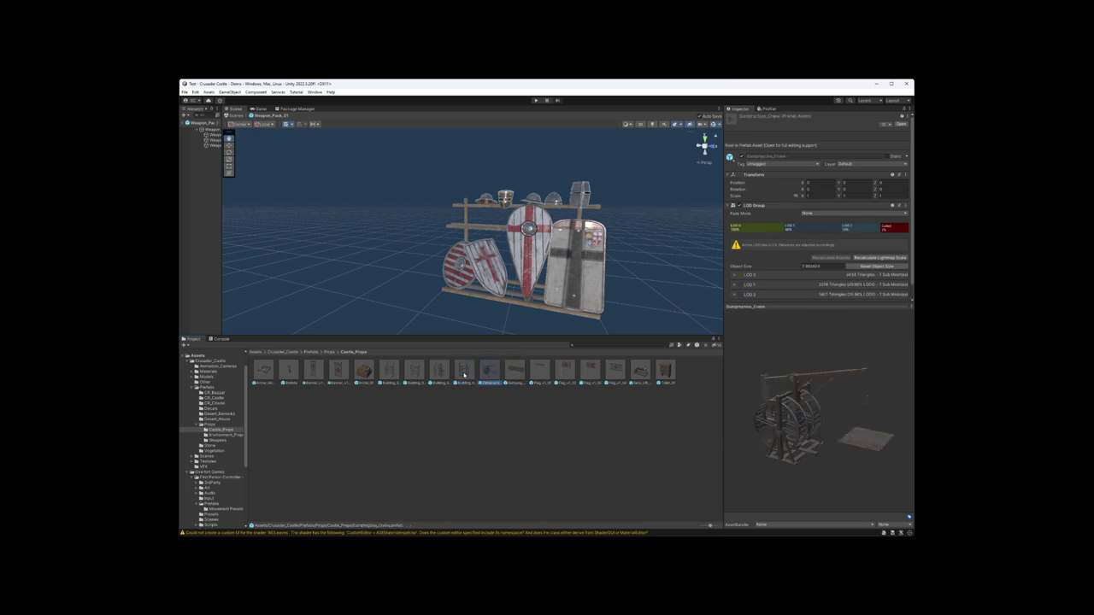
pyautogui.press('Right')
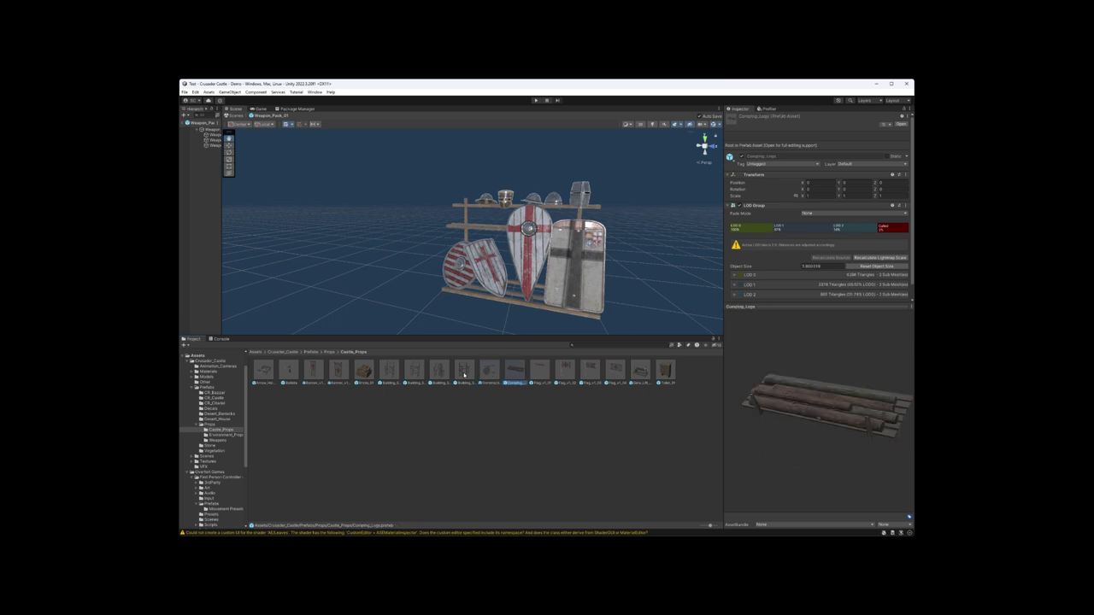
pyautogui.press('Right')
pyautogui.press('Right')
pyautogui.press('Right')
pyautogui.press('Right')
pyautogui.press('Right')
pyautogui.press('Right')
pyautogui.press('Left')
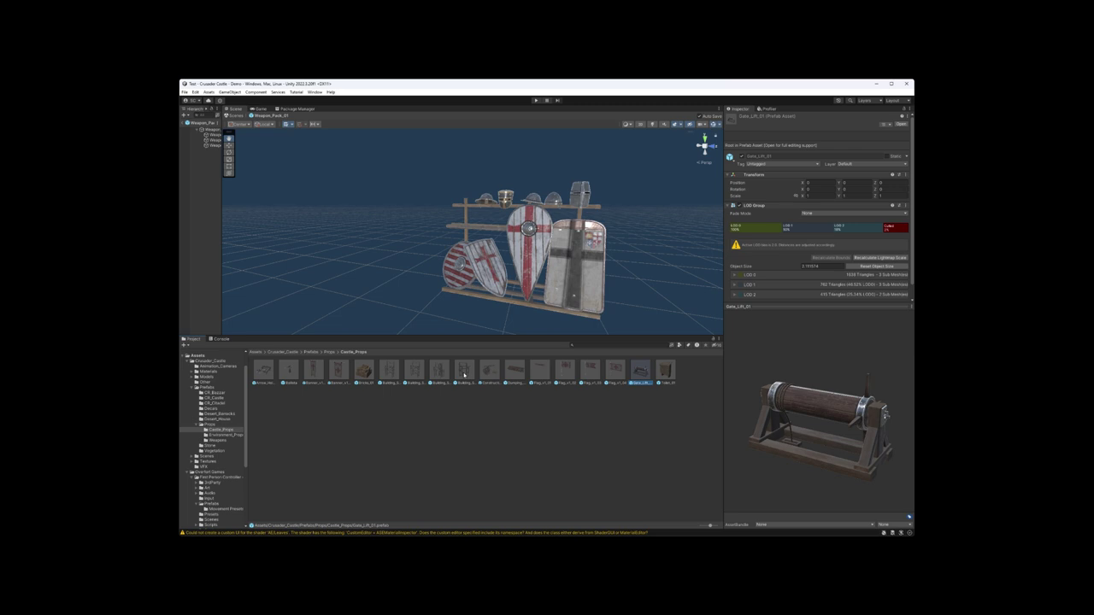
pyautogui.moveTo(758, 394); pyautogui.dragTo(674, 393)
# - Preview Flag_v1_04 and rotate Toilet_01, then return to the Props folder
pyautogui.click(615, 369)
pyautogui.click(662, 372)
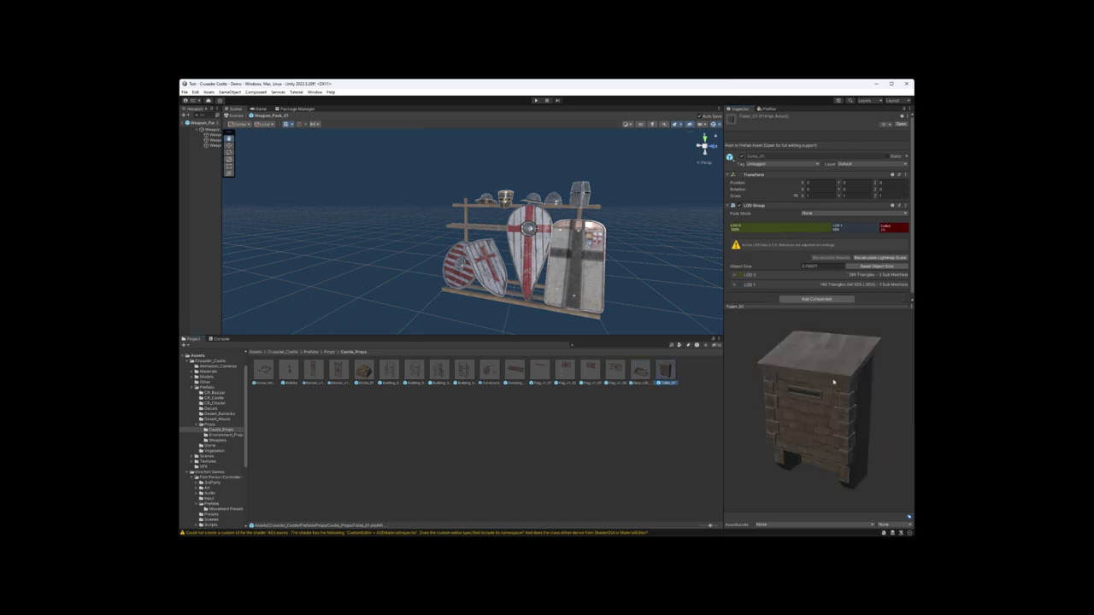
pyautogui.moveTo(803, 393); pyautogui.dragTo(780, 378)
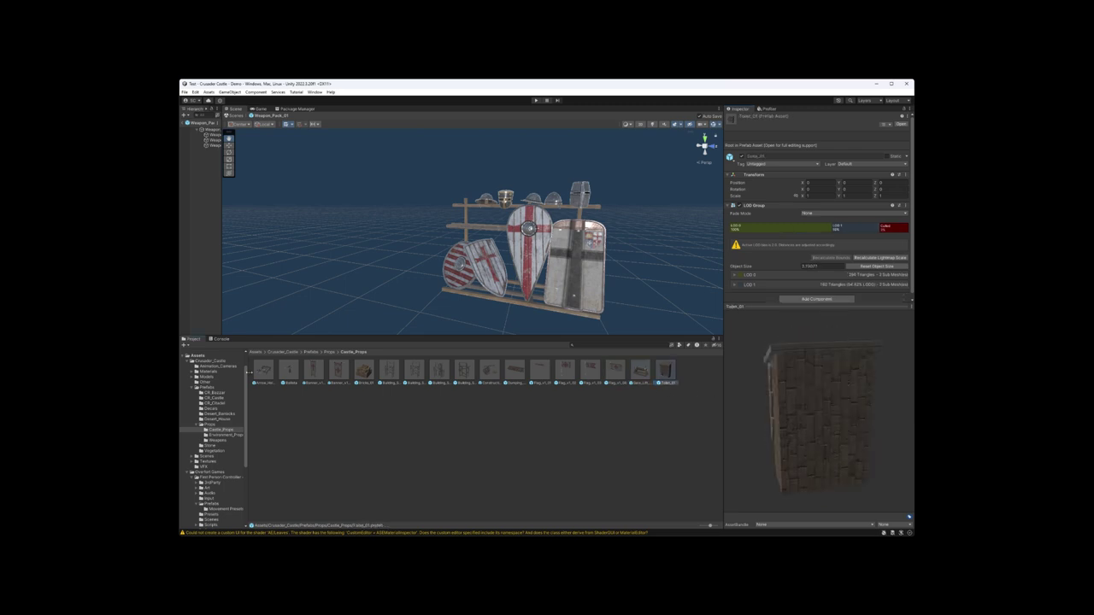
pyautogui.click(329, 353)
# - Open Environment_Props and preview the Anvil, then the Arabic bottle, bowl, teapot and tray props
pyautogui.doubleClick(288, 371)
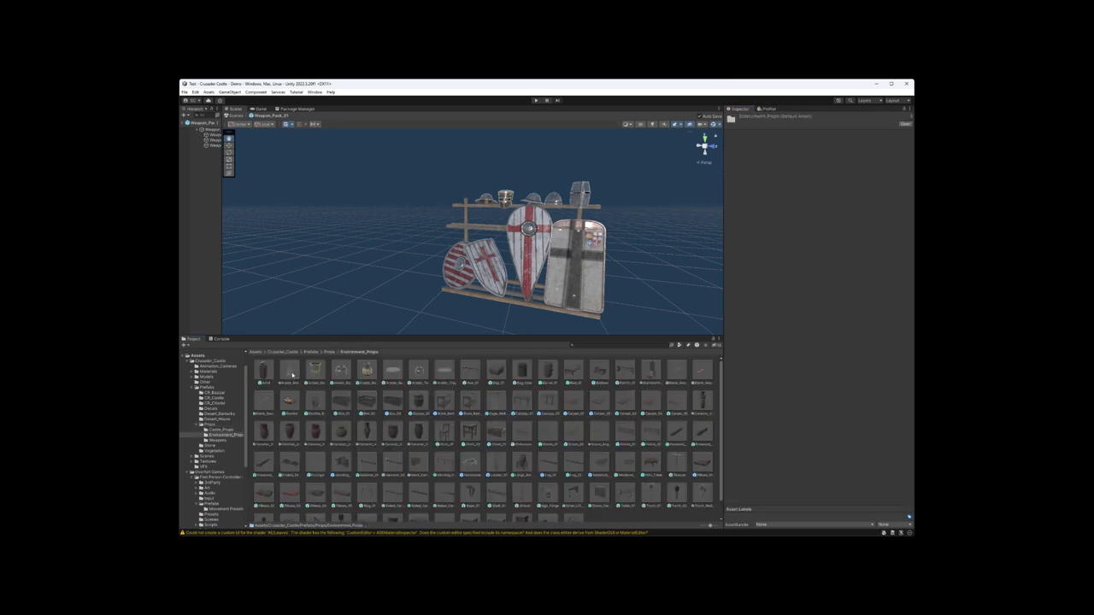
pyautogui.click(261, 373)
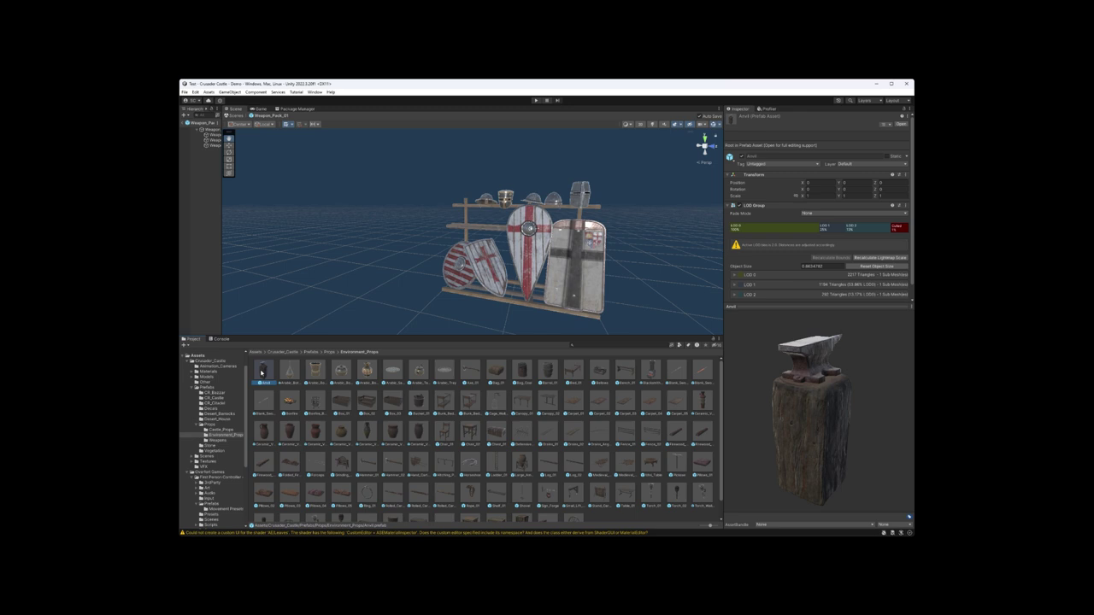
pyautogui.press('Right')
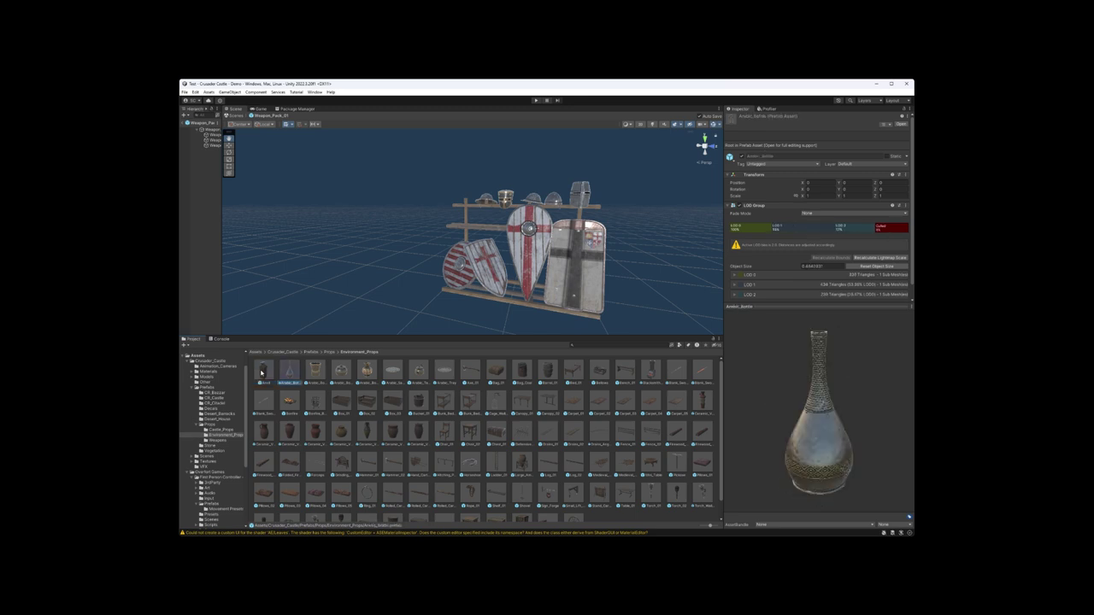
pyautogui.press('Right')
pyautogui.press('Left')
pyautogui.press('Right')
pyautogui.press('Right')
pyautogui.press('Right')
pyautogui.press('Right')
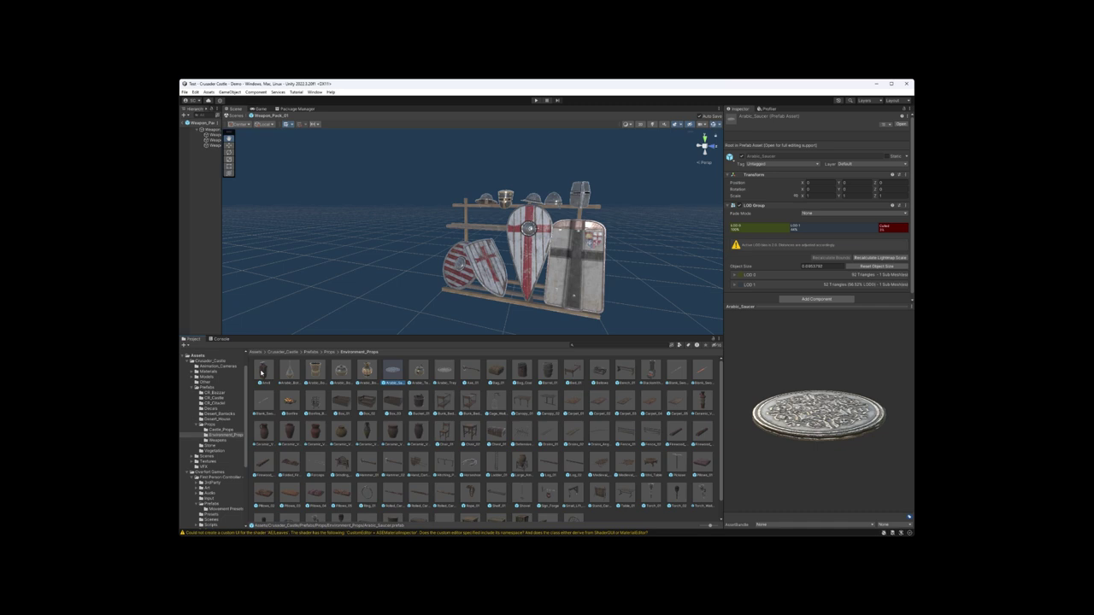
pyautogui.press('Right')
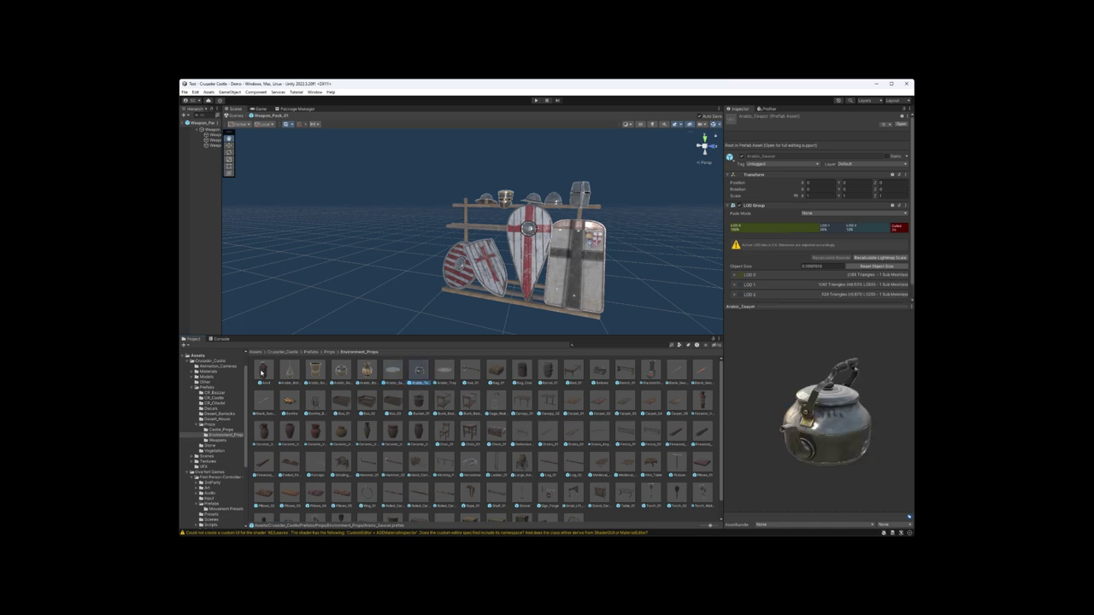
pyautogui.press('Right')
pyautogui.click(261, 372)
pyautogui.press('Right')
pyautogui.press('Right')
pyautogui.press('Right')
pyautogui.press('Right')
pyautogui.press('Right')
pyautogui.press('Right')
pyautogui.press('Right')
pyautogui.press('Right')
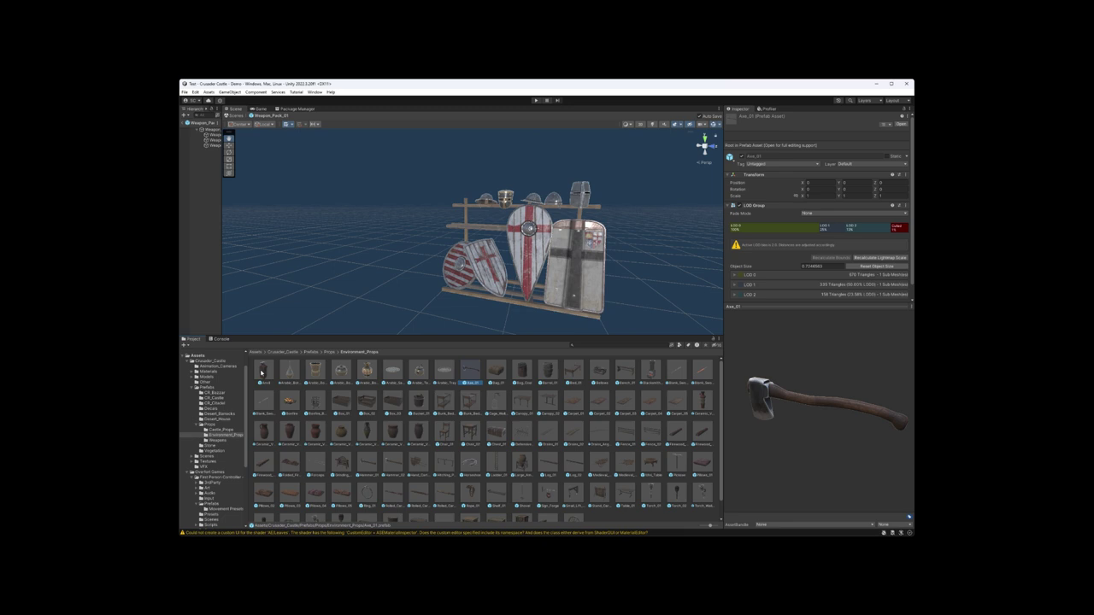
# - Rotate the axe preview, then preview Bag_01, Bag_Coal, Bed_01, Blacksmiths_Forge and Blank_Sword_01/02
pyautogui.moveTo(864, 437); pyautogui.dragTo(714, 381)
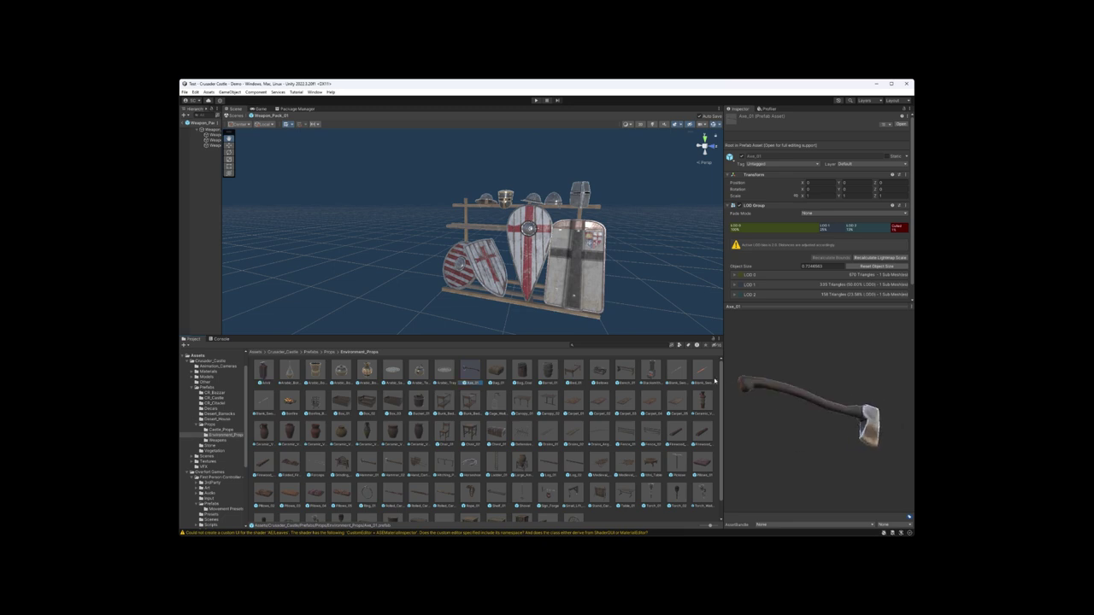
pyautogui.click(499, 372)
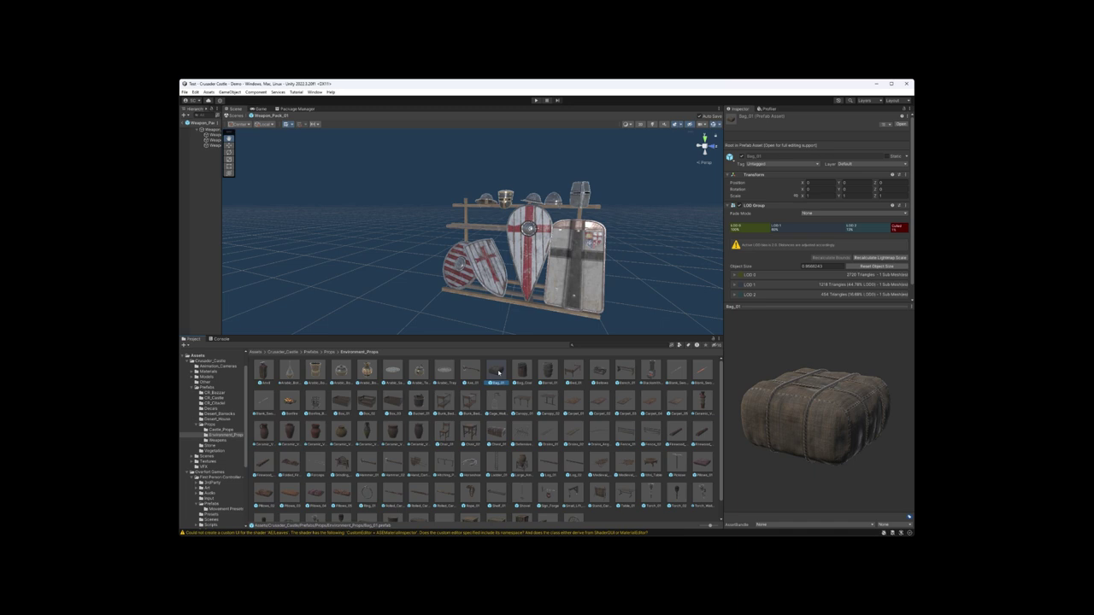
pyautogui.press('Right')
pyautogui.press('Right')
pyautogui.press('Right')
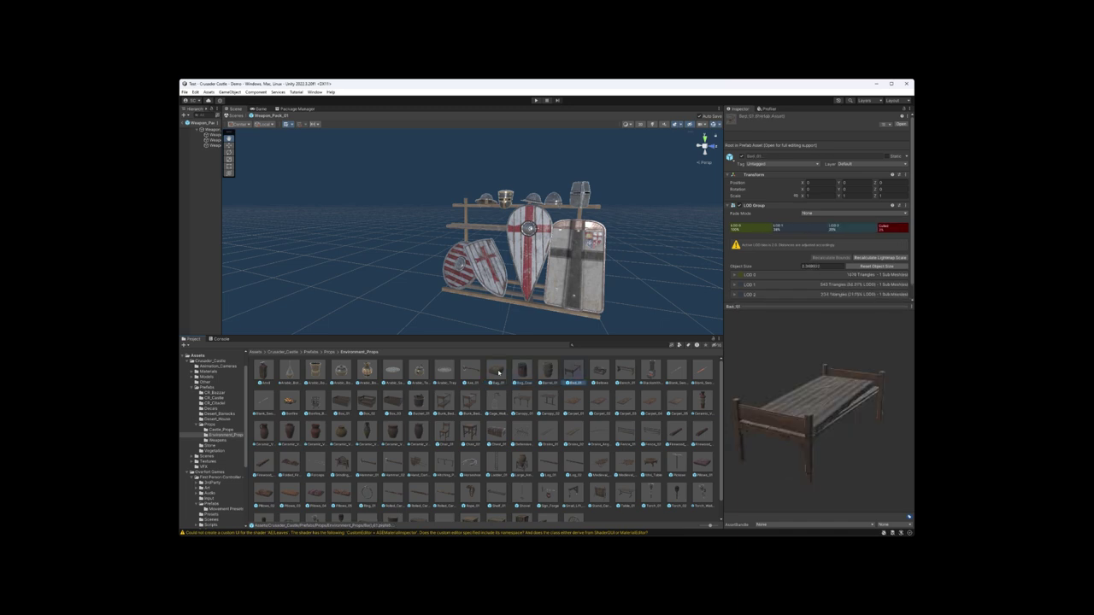
pyautogui.press('Right')
pyautogui.press('Right')
pyautogui.press('Right')
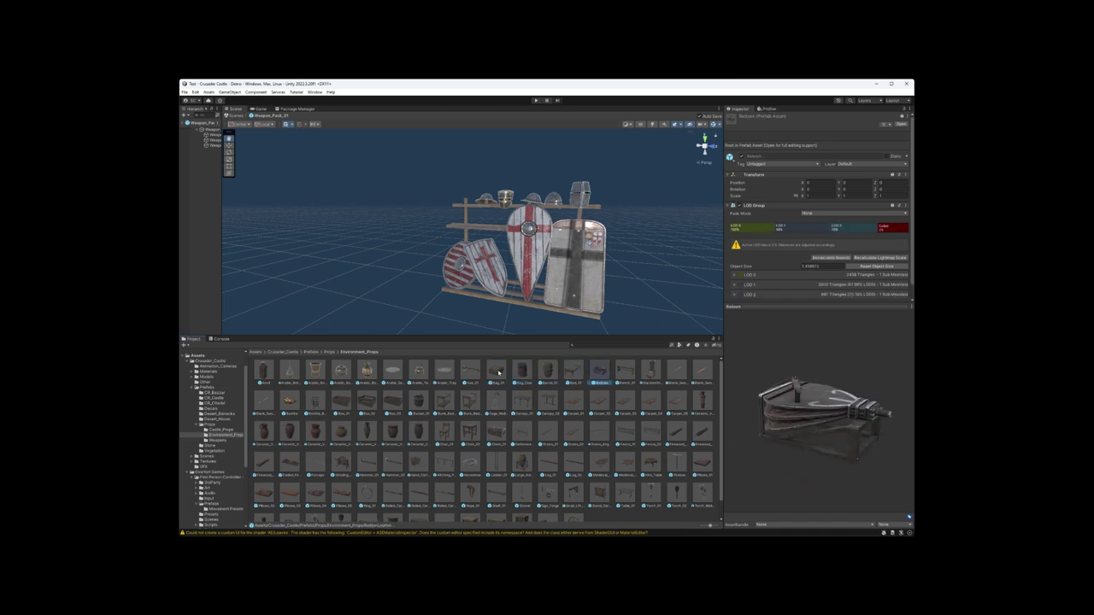
pyautogui.press('Right')
pyautogui.press('Right')
pyautogui.press('Left')
pyautogui.press('Left')
pyautogui.press('Right')
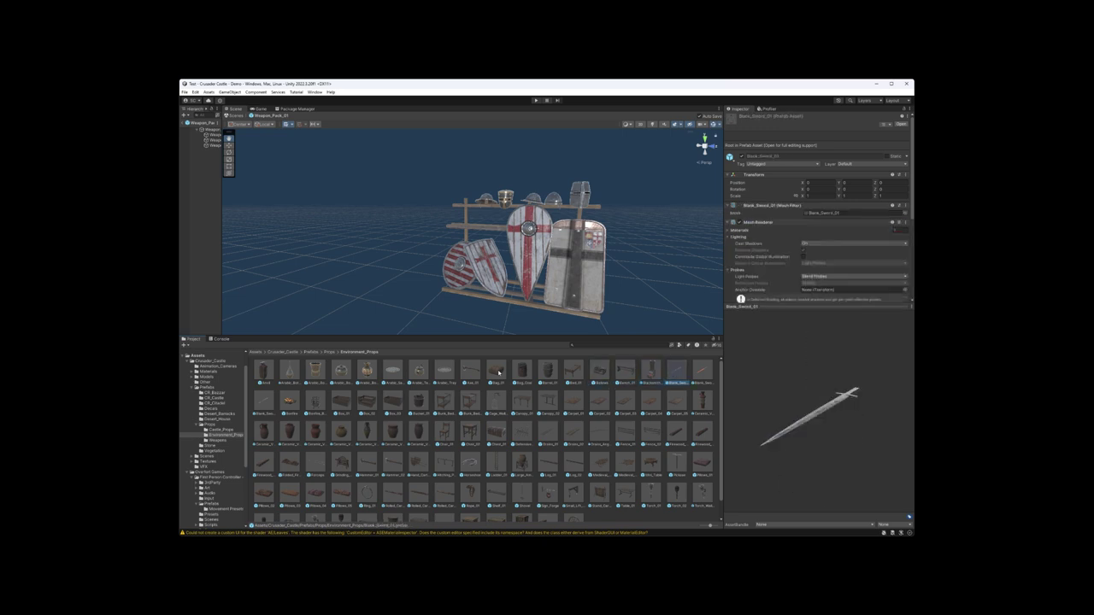
pyautogui.press('Right')
pyautogui.press('Left')
pyautogui.press('Right')
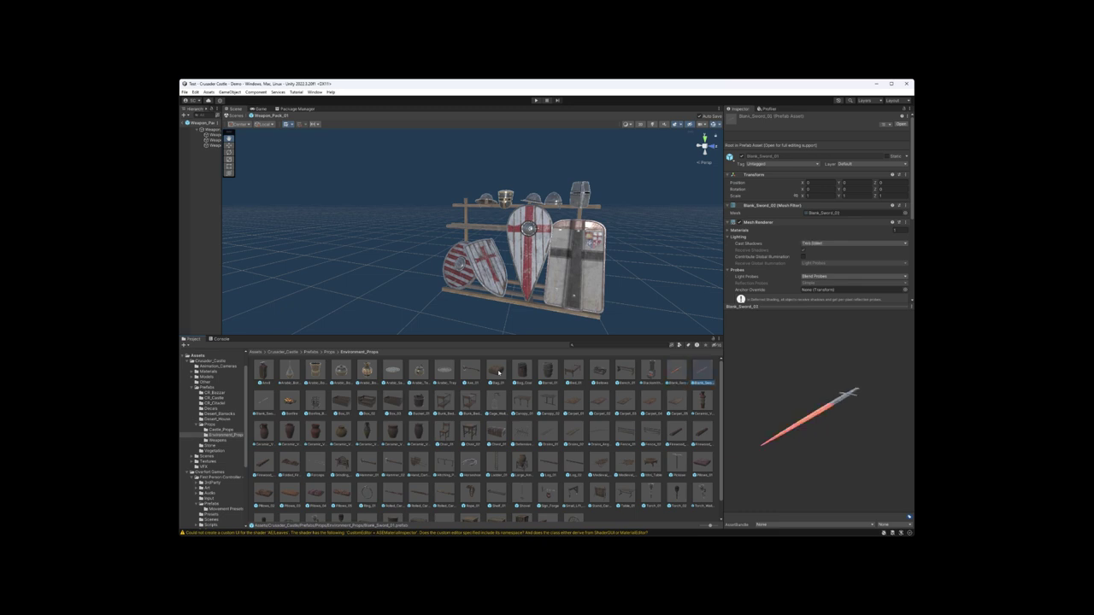
pyautogui.press('Right')
pyautogui.press('Right')
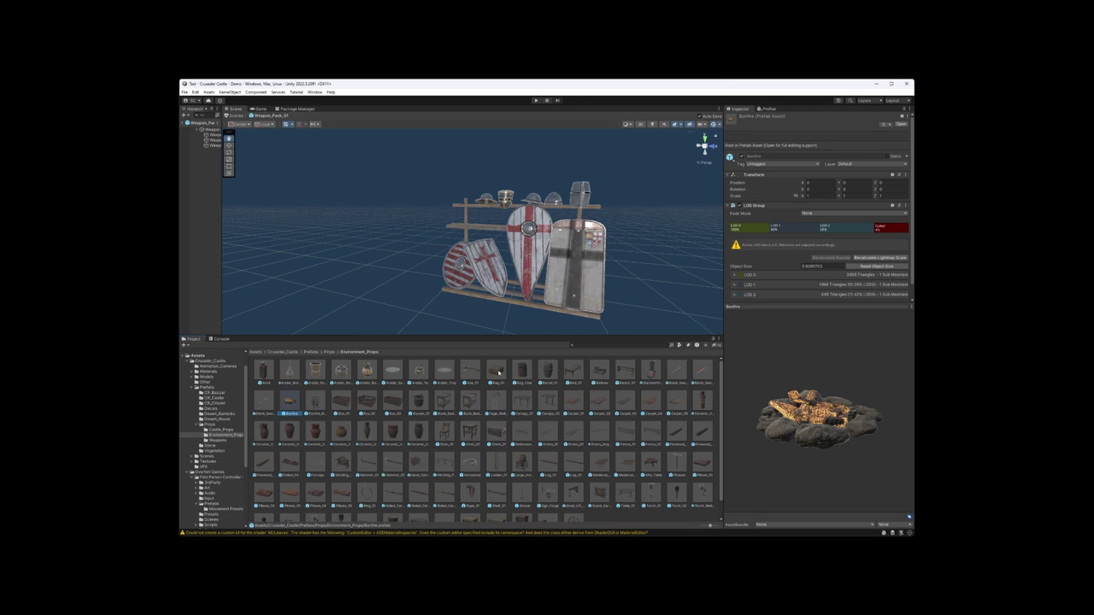
# - Settle on the Bonfire_Bowl_01 preview after a brief look at Box_01
pyautogui.press('Right')
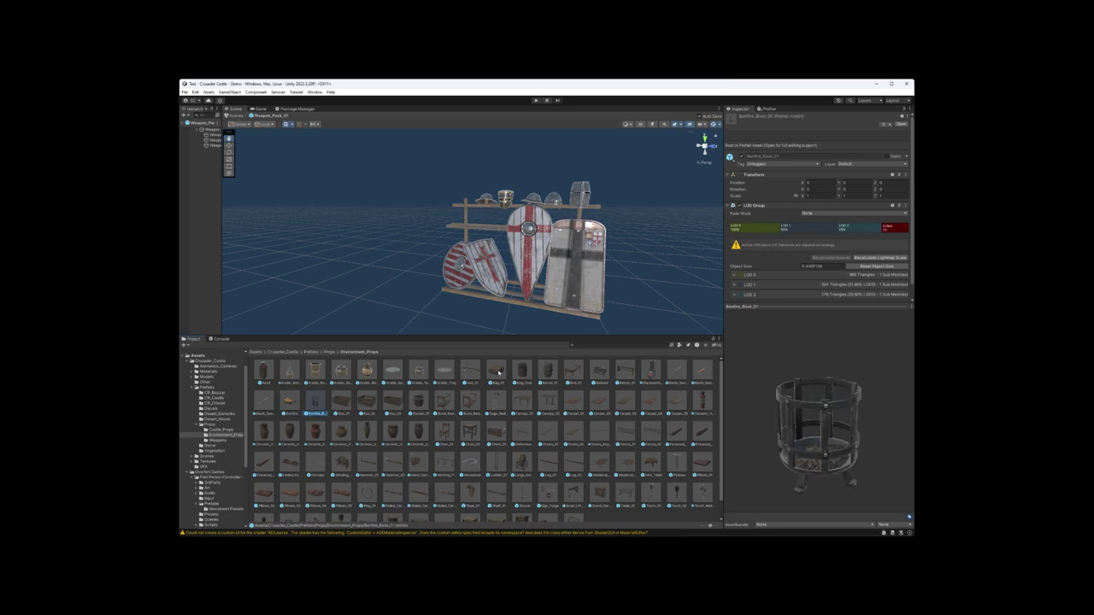
pyautogui.press('Right')
pyautogui.press('Right')
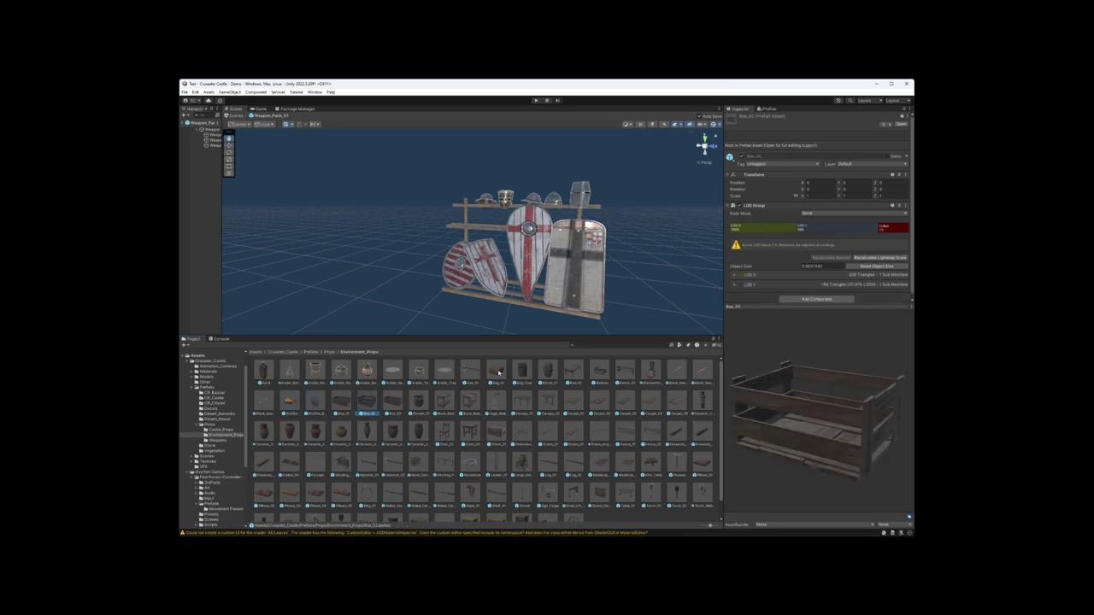
pyautogui.press('Left')
pyautogui.press('Left')
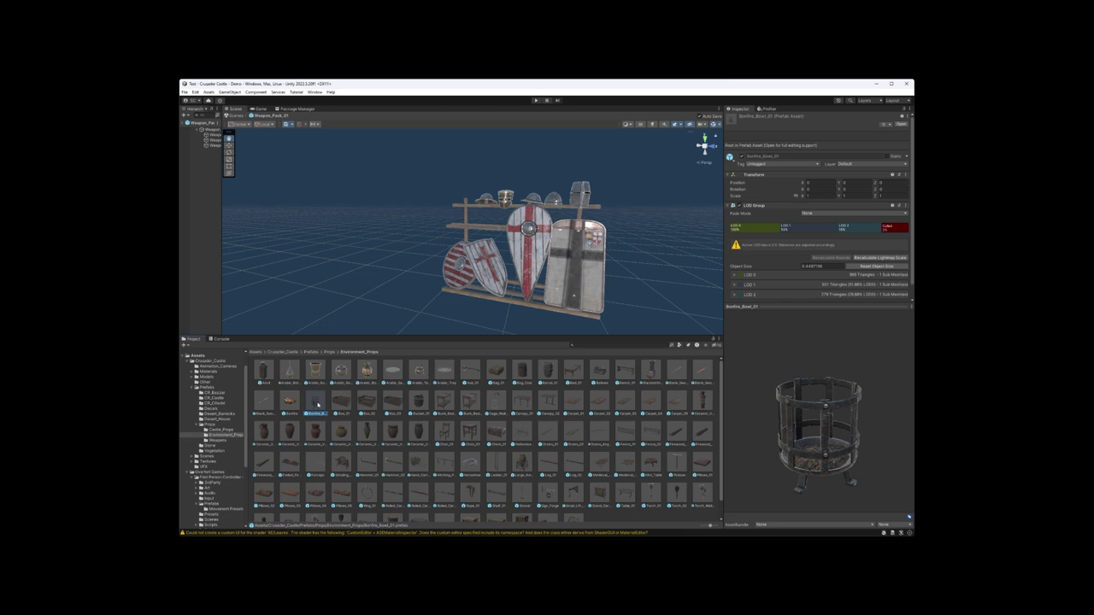
# - Open Bonfire_Bowl_01 in the scene and orbit it while previewing Box_01 and Box_02
pyautogui.doubleClick(317, 404)
pyautogui.press('Right')
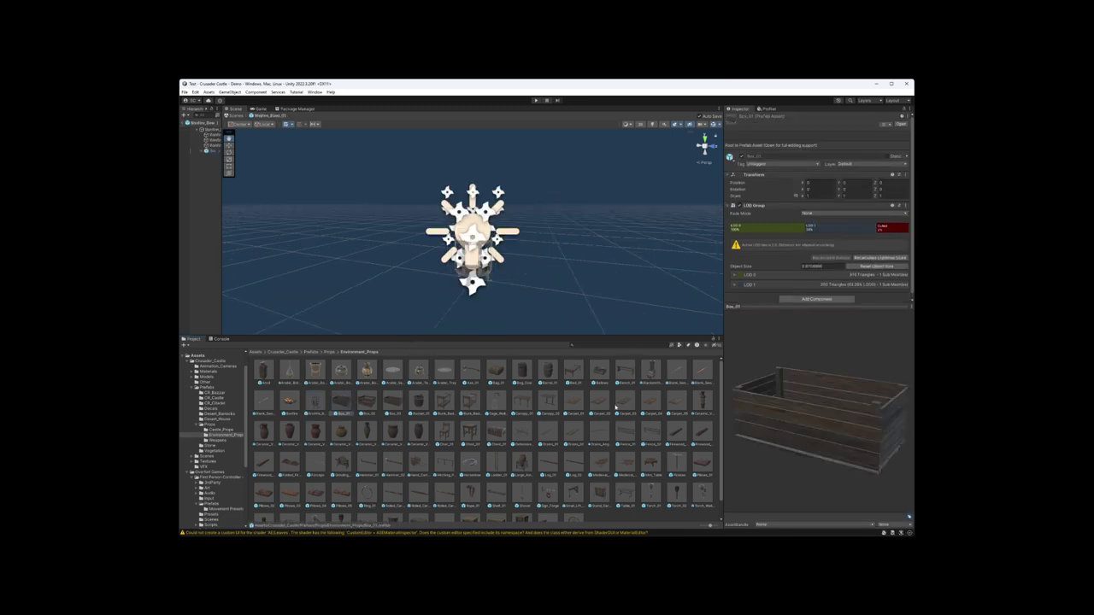
pyautogui.press('Right')
pyautogui.keyDown('alt'); pyautogui.moveTo(376, 222); pyautogui.dragTo(264, 189); pyautogui.keyUp('alt')
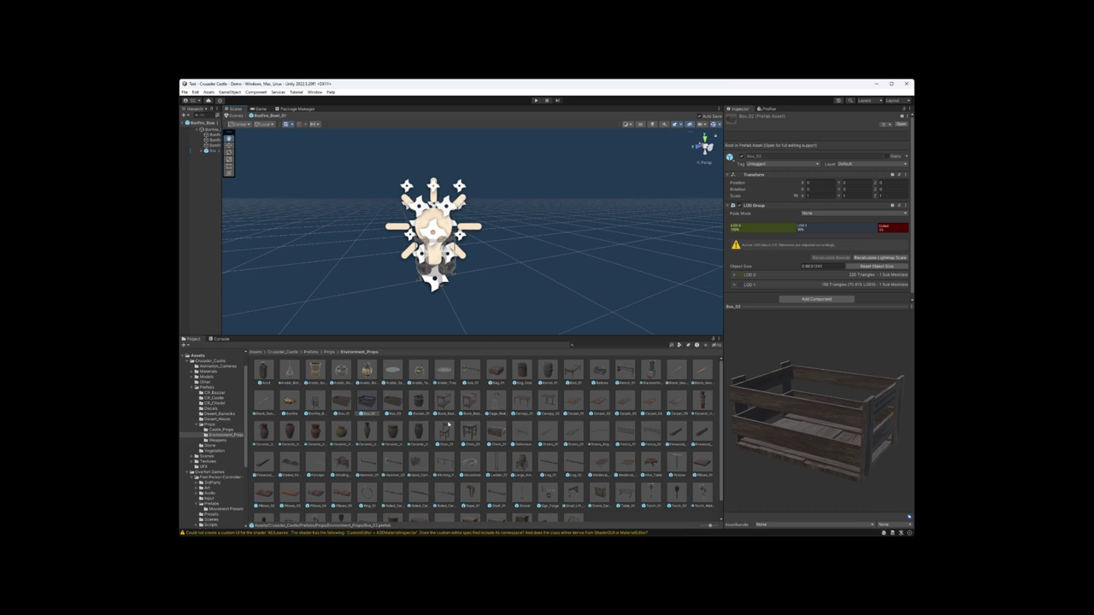
# - Preview Box_03 and Bucket_01, rotating the bucket to look inside, then Cage_Wall_01
pyautogui.click(394, 402)
pyautogui.press('Right')
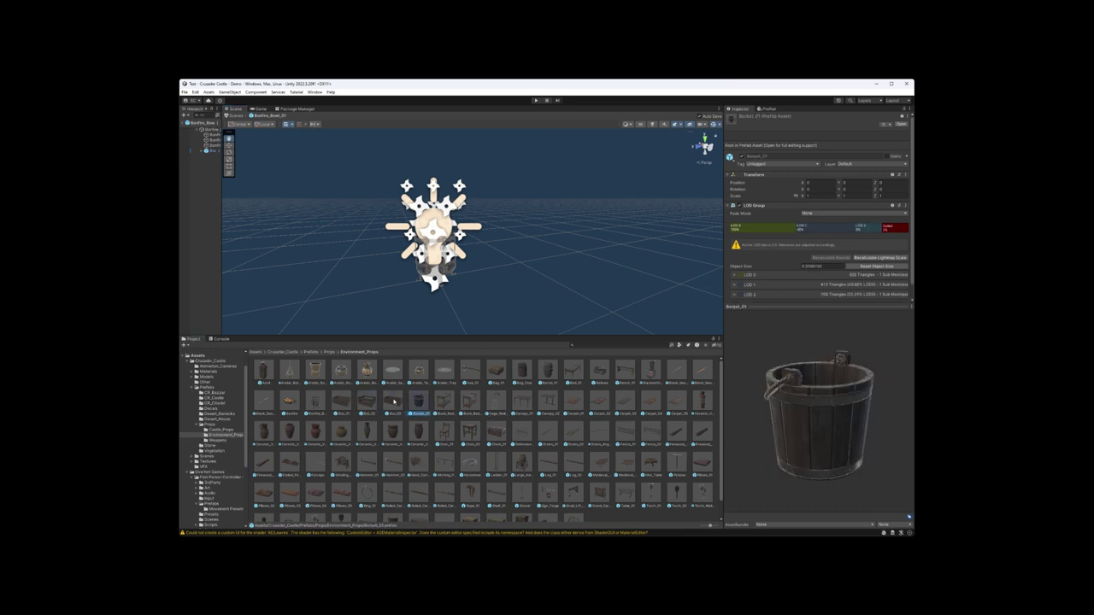
pyautogui.moveTo(883, 420); pyautogui.dragTo(880, 462)
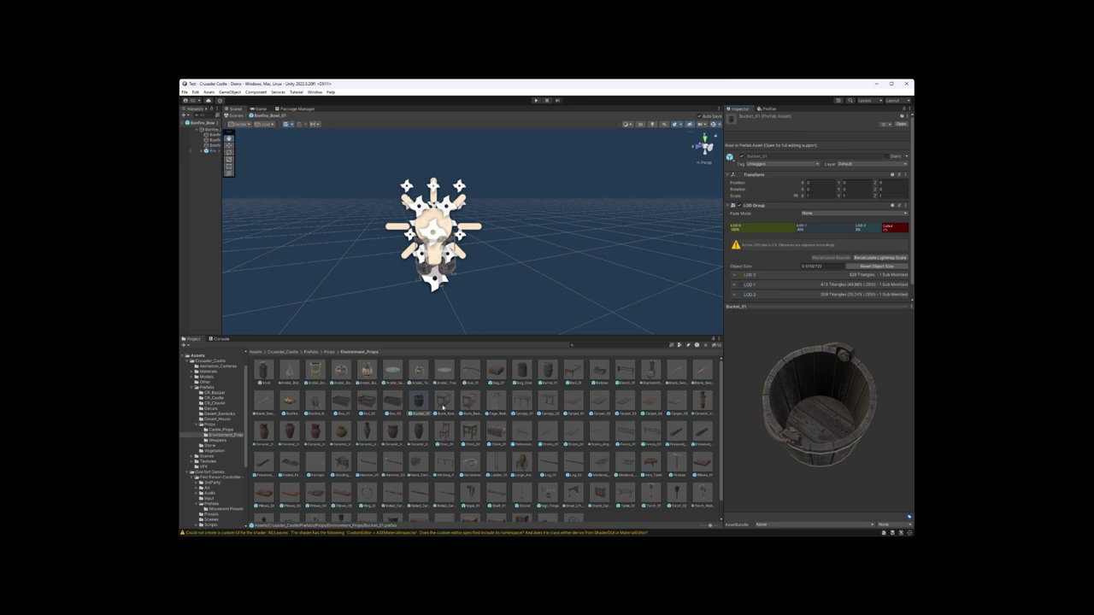
pyautogui.press('Right')
pyautogui.press('Right')
pyautogui.press('Right')
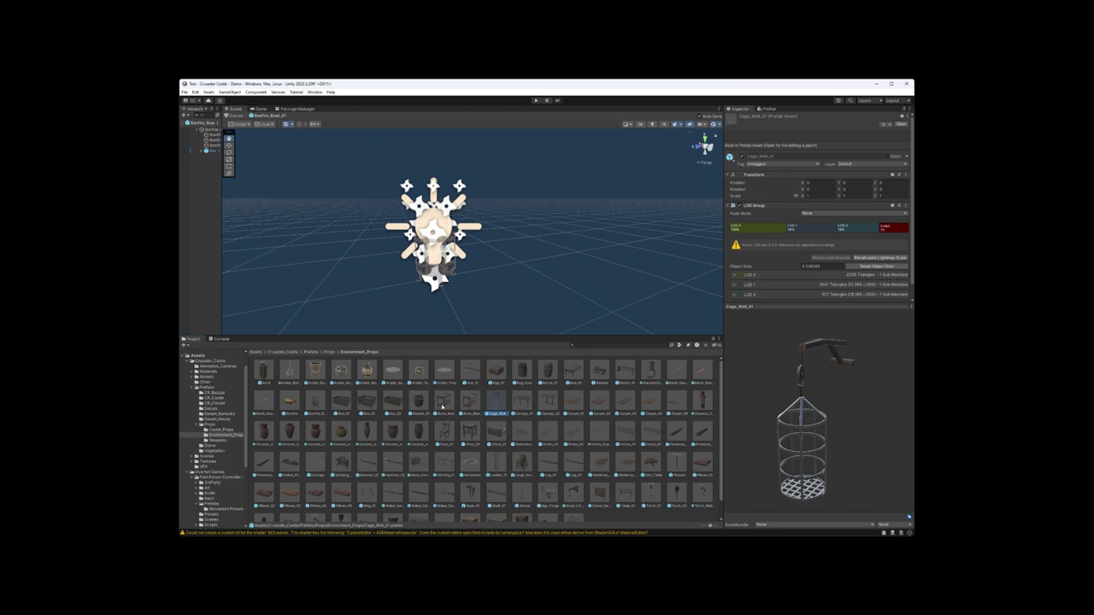
# - Preview Canopy_01, Canopy_02, Carpet_01, Carpet_02, Ceramic_Vases_03 and Chair_01
pyautogui.press('Right')
pyautogui.press('Right')
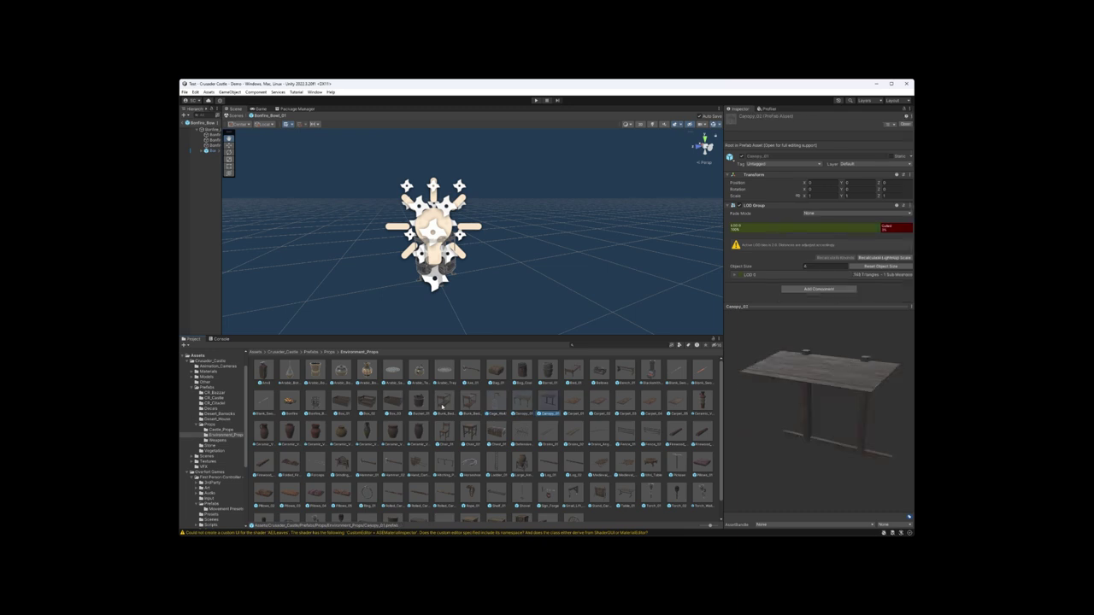
pyautogui.press('Right')
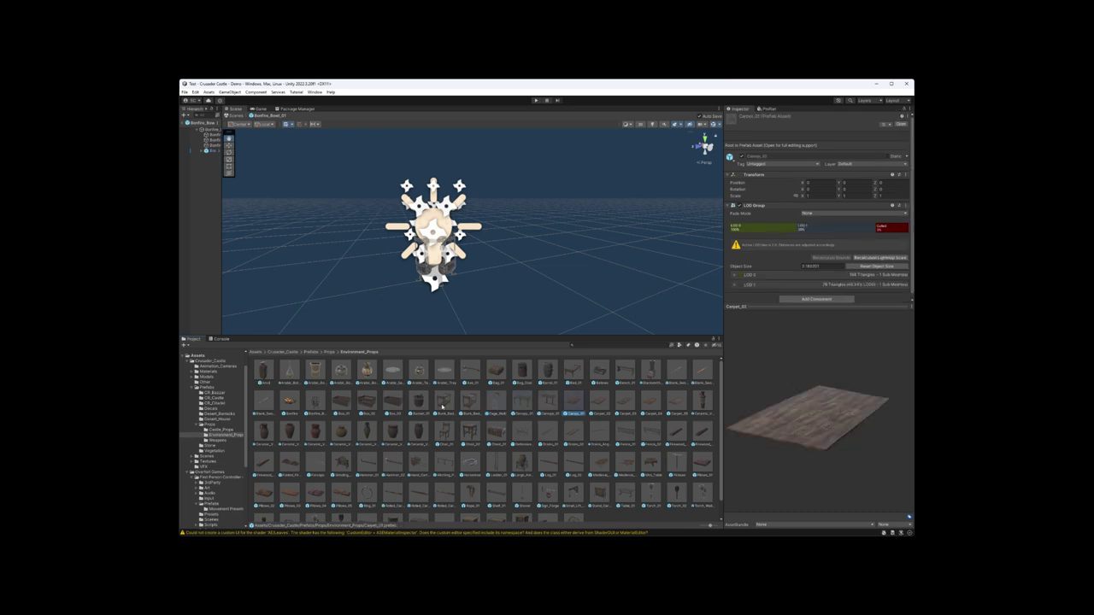
pyautogui.press('Right')
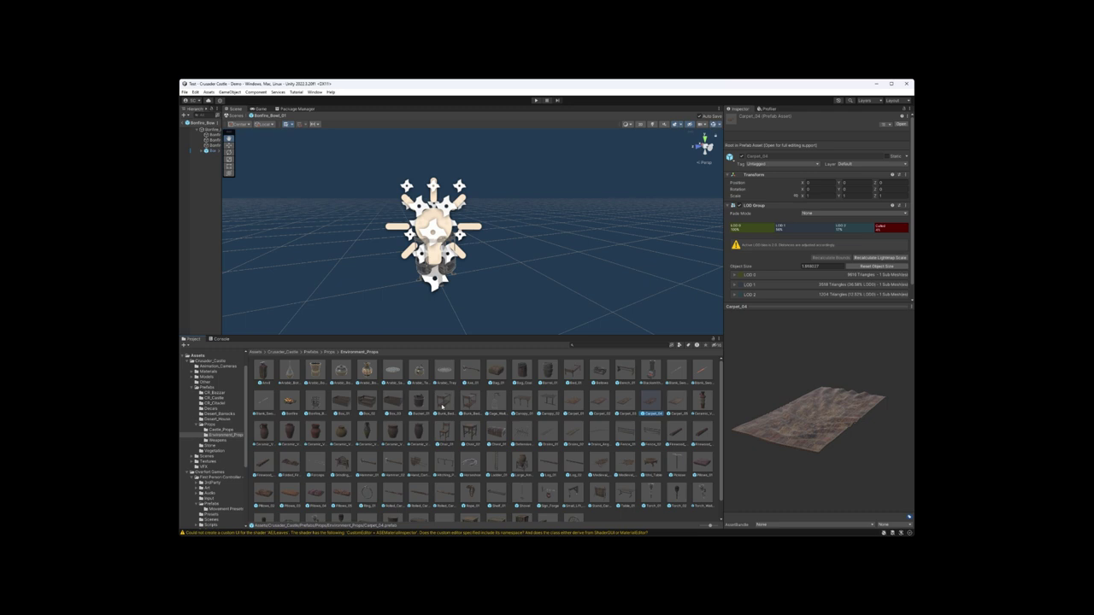
pyautogui.press('Right')
pyautogui.press('Right')
pyautogui.press('Right')
pyautogui.press('Right')
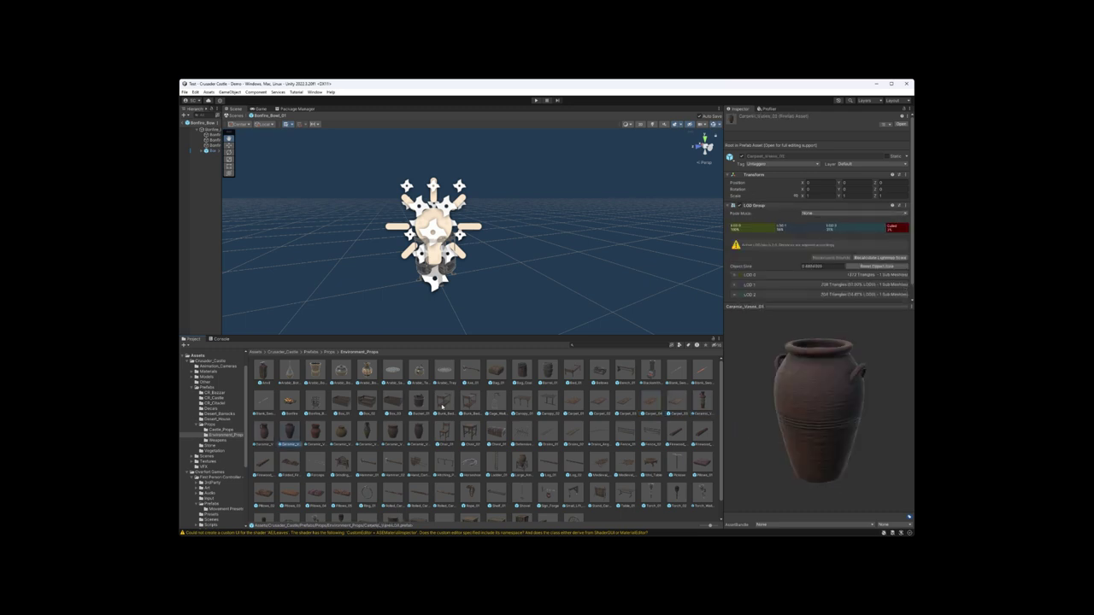
pyautogui.press('Right')
pyautogui.press('Right')
pyautogui.press('Right')
pyautogui.press('Right')
pyautogui.press('Right')
pyautogui.press('Right')
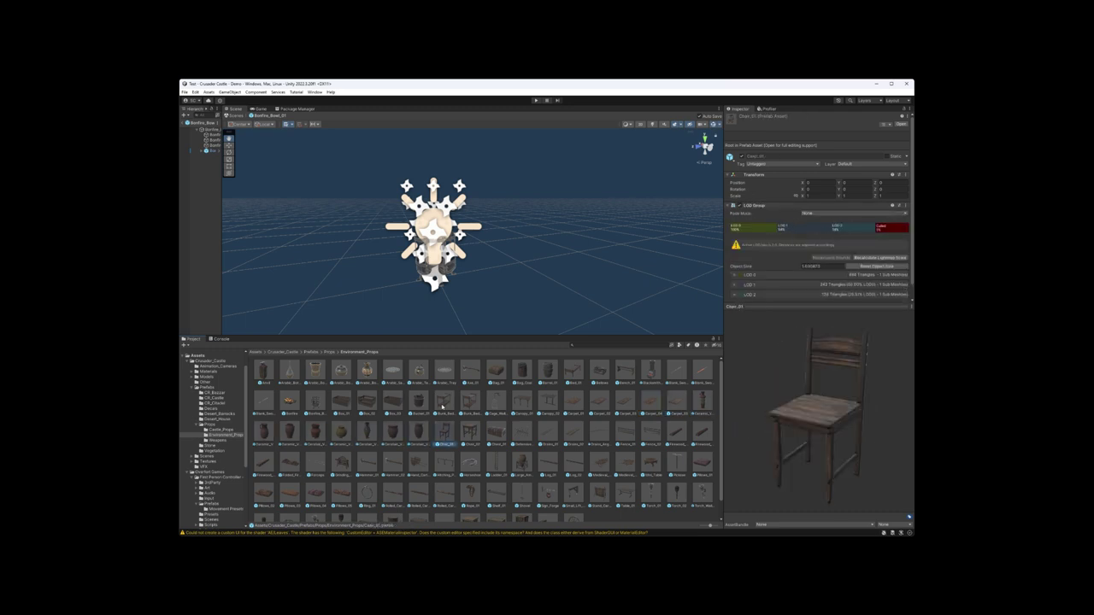
pyautogui.press('Right')
pyautogui.press('Right')
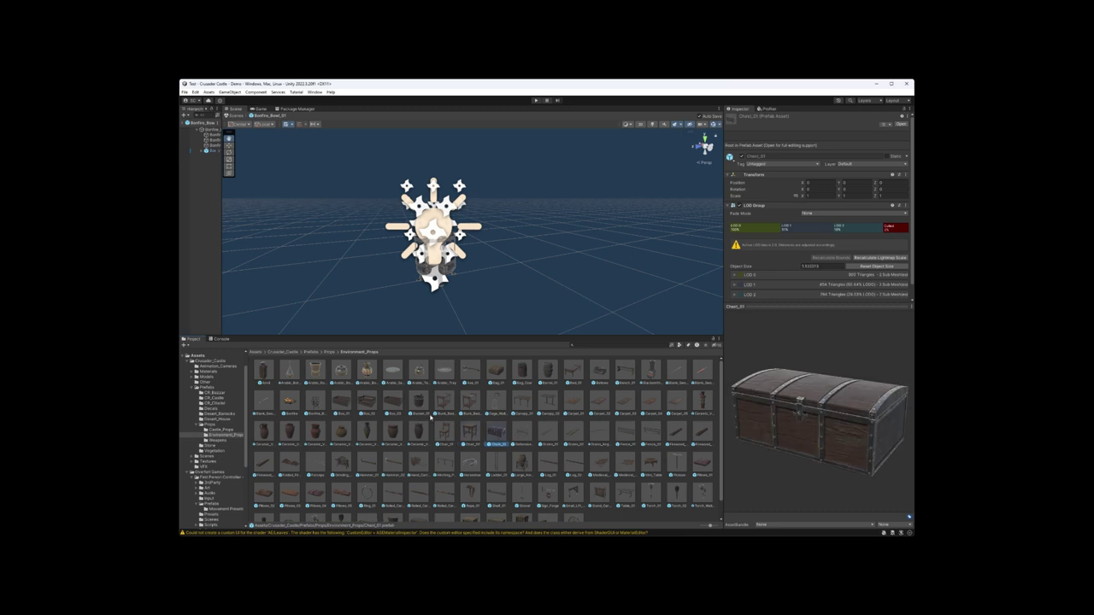
# - Open Chest_01, select Chest_Lid_01_LOD0 and lift it upward along Y with the Move tool
pyautogui.doubleClick(501, 436)
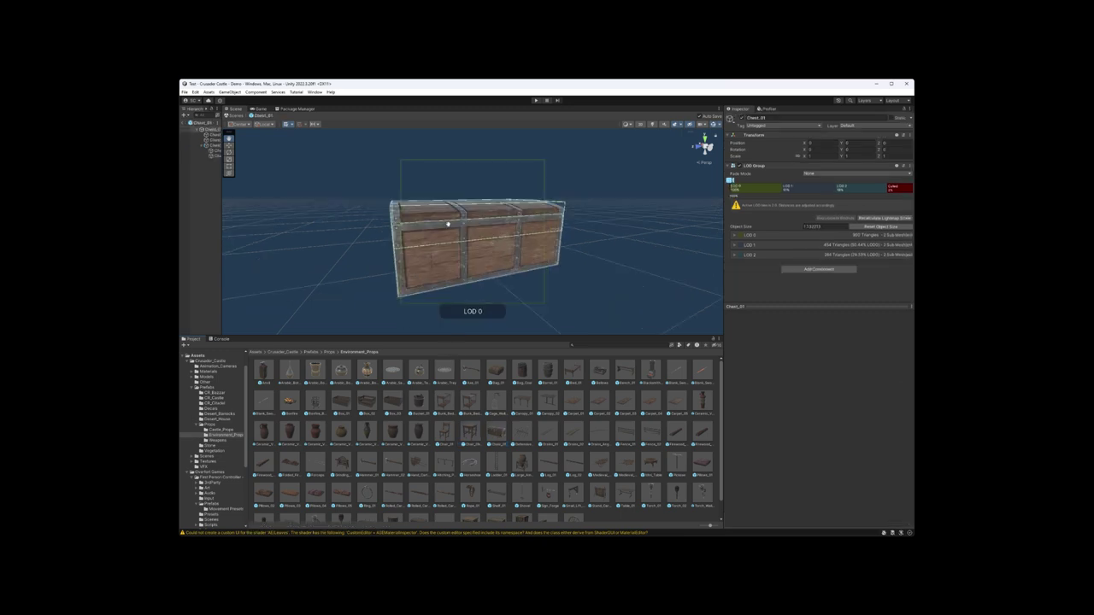
pyautogui.click(212, 146)
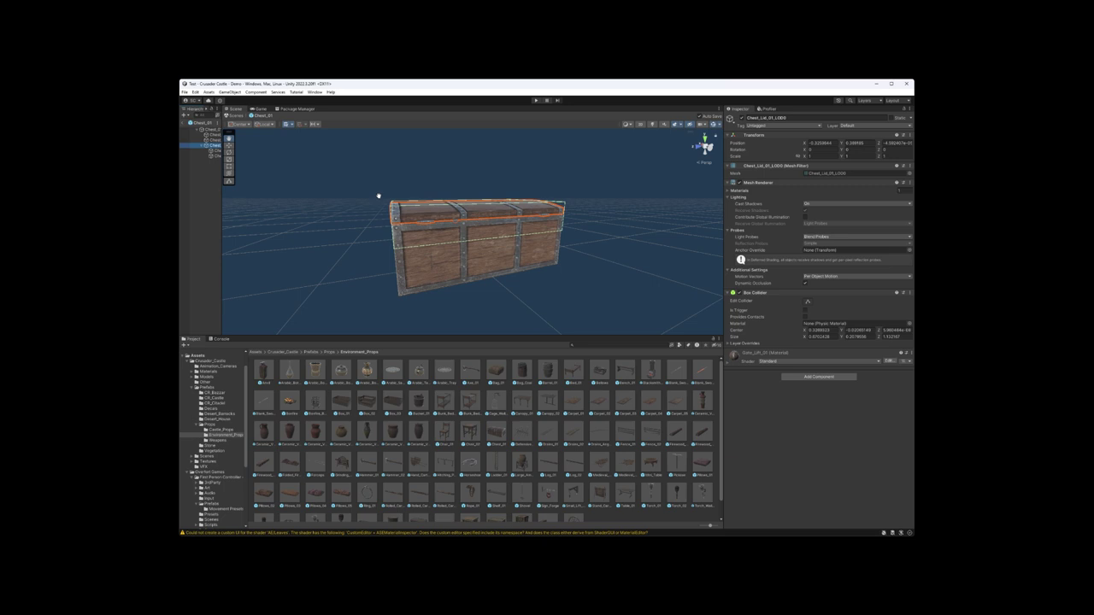
pyautogui.click(228, 145)
pyautogui.moveTo(471, 194); pyautogui.dragTo(472, 134)
pyautogui.keyDown('alt'); pyautogui.moveTo(504, 239); pyautogui.dragTo(487, 262); pyautogui.keyUp('alt')
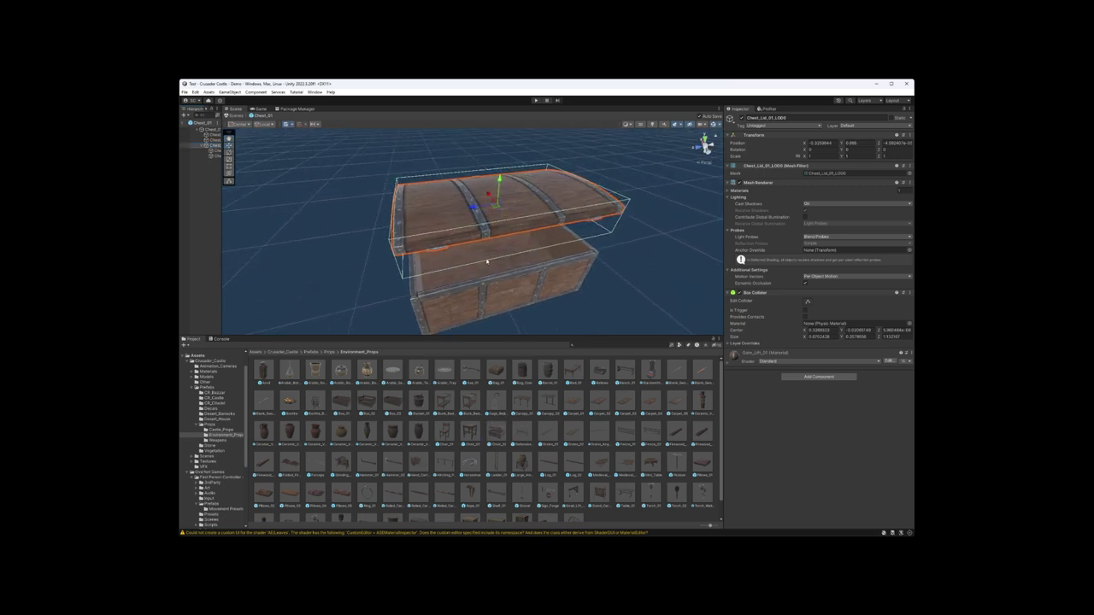
# - Preview Defensive_Hedgehog_01, Drains_01, Fence_02 and Firewood_02, rotating the firewood preview
pyautogui.click(520, 435)
pyautogui.click(552, 437)
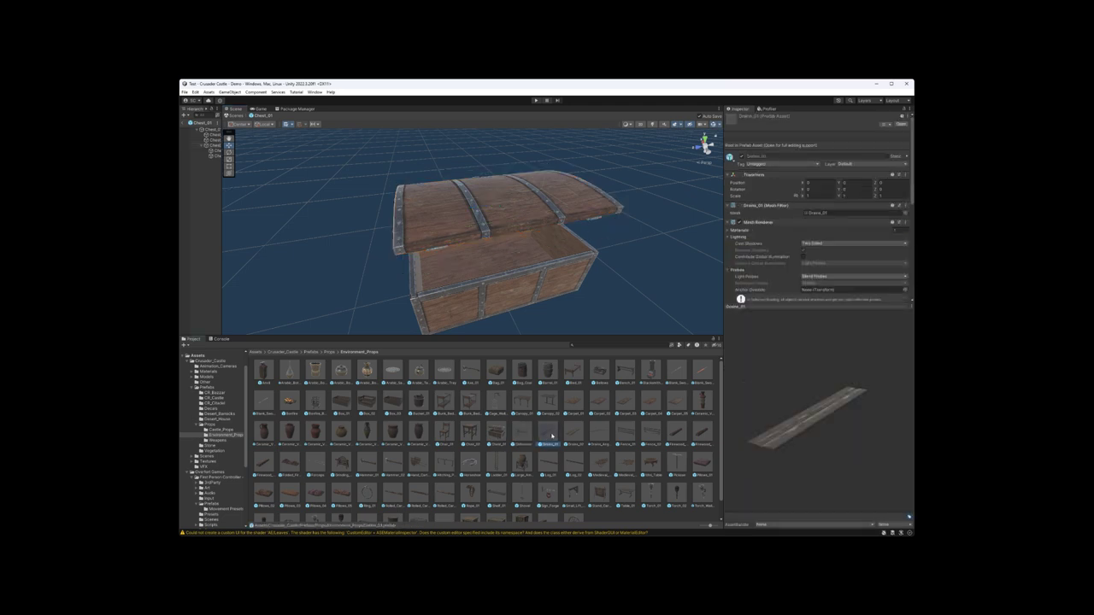
pyautogui.press('Right')
pyautogui.press('Right')
pyautogui.press('Right')
pyautogui.press('Right')
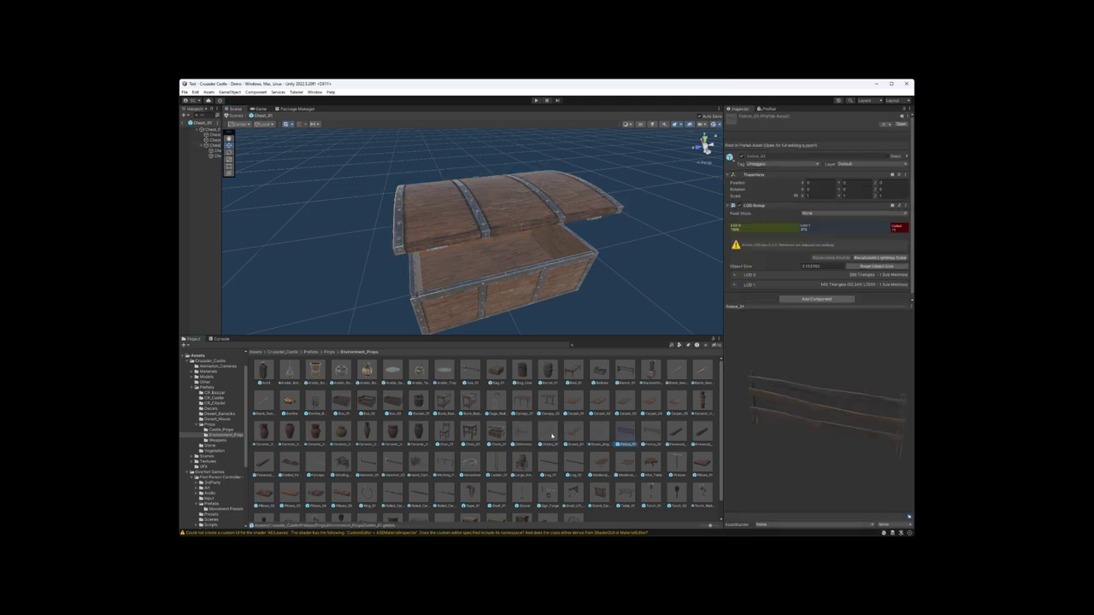
pyautogui.press('Right')
pyautogui.press('Right')
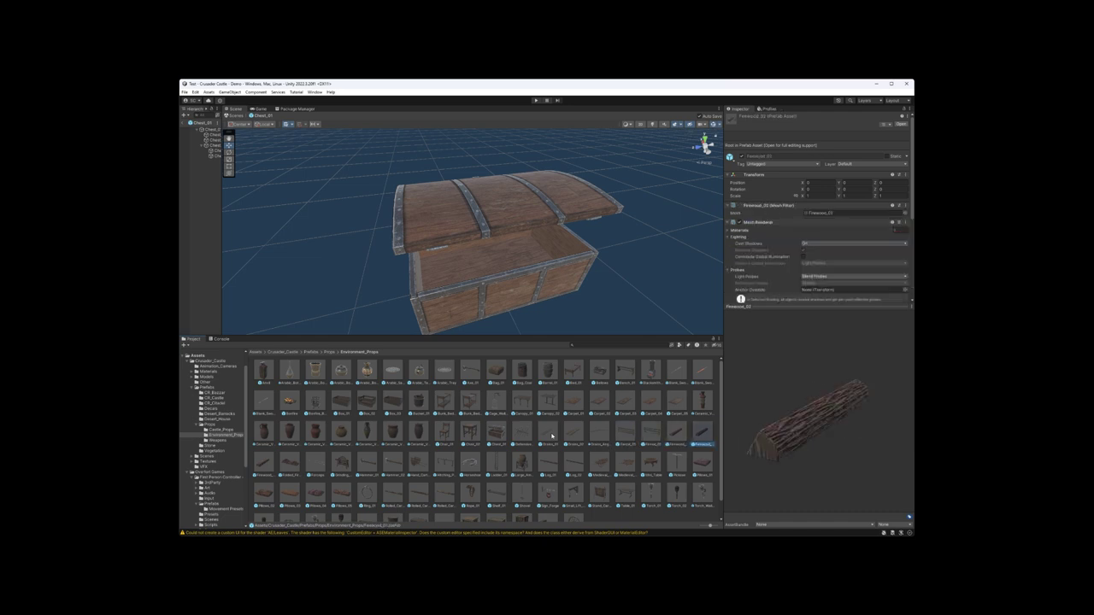
pyautogui.moveTo(744, 456); pyautogui.dragTo(750, 410)
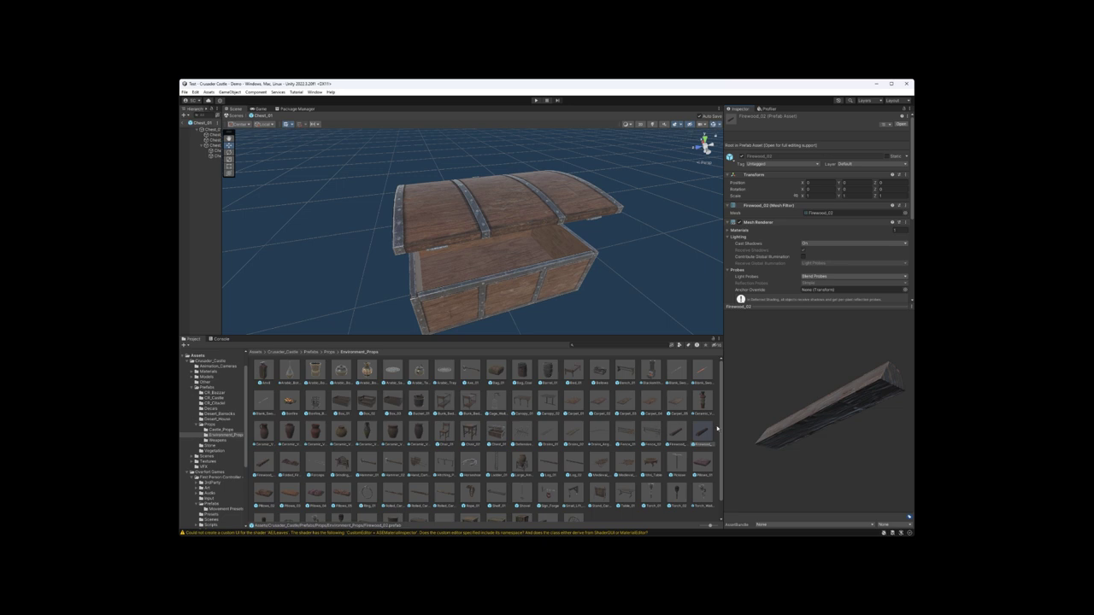
# - Preview the plank prop, Hammer_01, Horseshoe, Large_Amphora_01 and Medieval_Cart_02
pyautogui.click(262, 464)
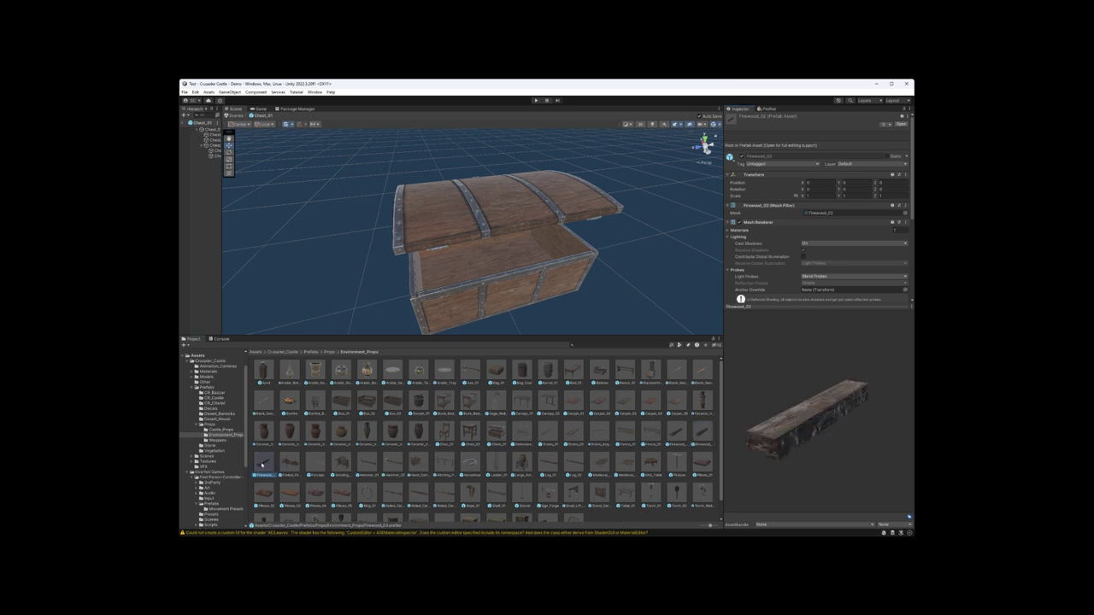
pyautogui.press('Right')
pyautogui.press('Right')
pyautogui.press('Right')
pyautogui.press('Right')
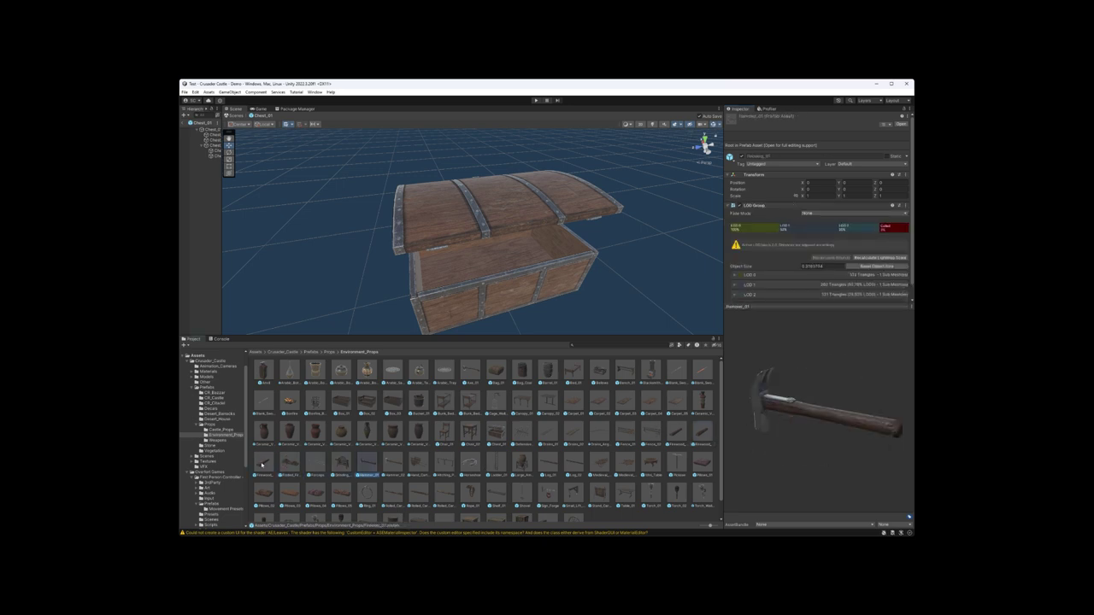
pyautogui.press('Right')
pyautogui.press('Right')
pyautogui.press('Right')
pyautogui.press('Right')
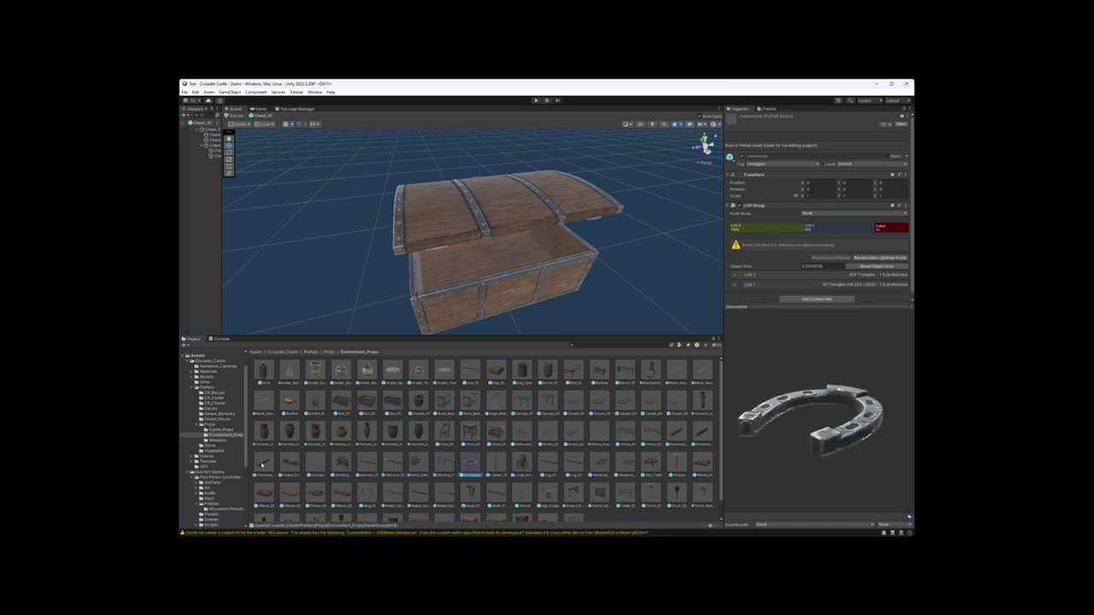
pyautogui.press('Right')
pyautogui.press('Right')
pyautogui.press('Right')
pyautogui.press('Right')
pyautogui.press('Right')
pyautogui.press('Right')
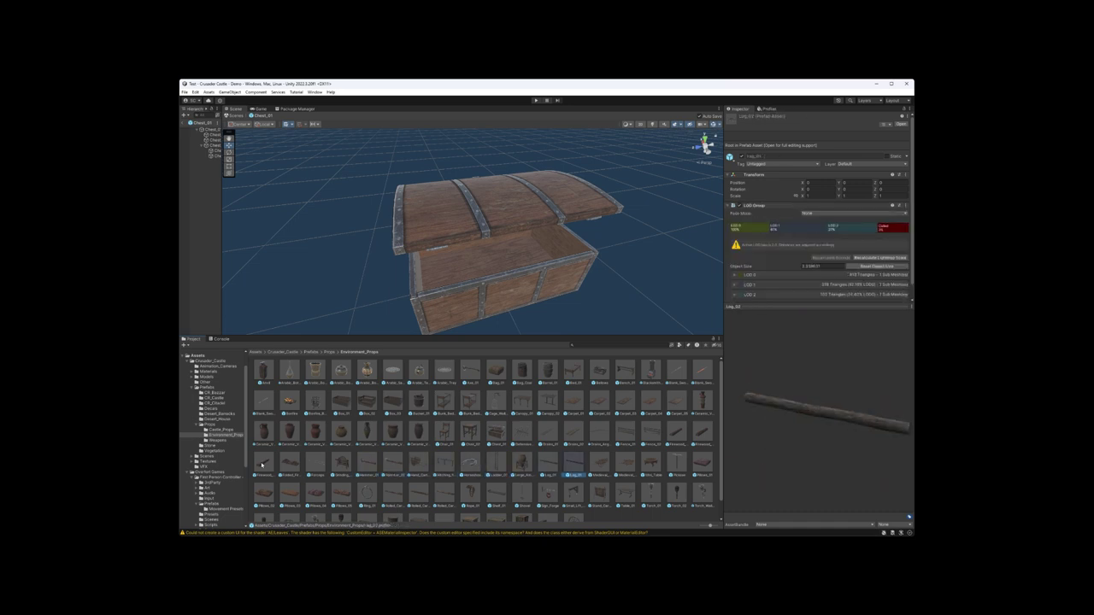
# - Step through the pillow props, the shovel and Table_01 to the Torch_01 preview
pyautogui.press('Right')
pyautogui.press('Right')
pyautogui.press('Right')
pyautogui.press('Right')
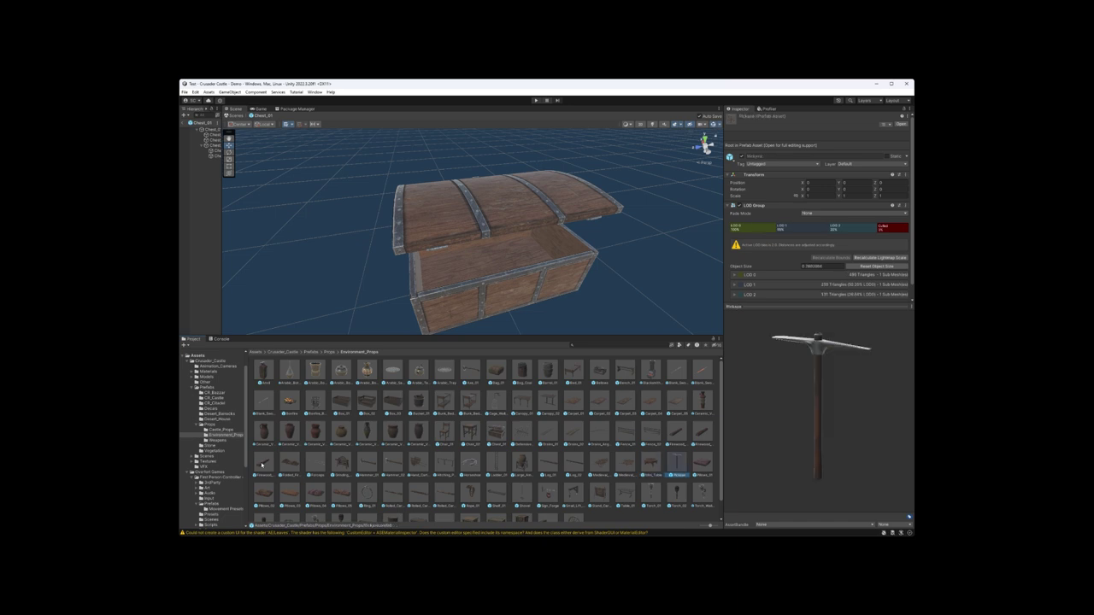
pyautogui.press('Right')
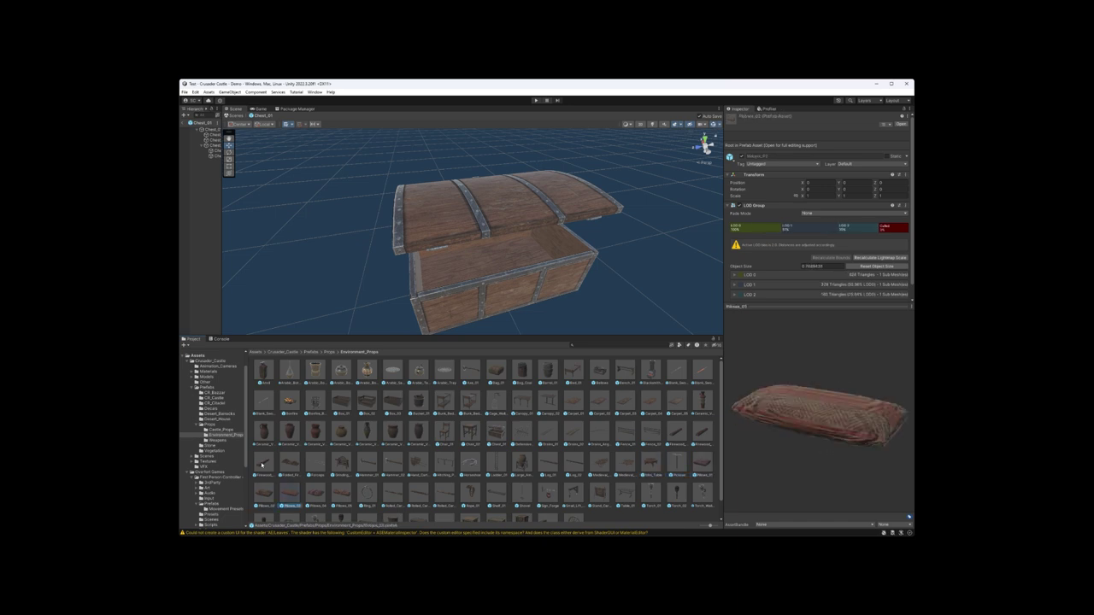
pyautogui.press('Right')
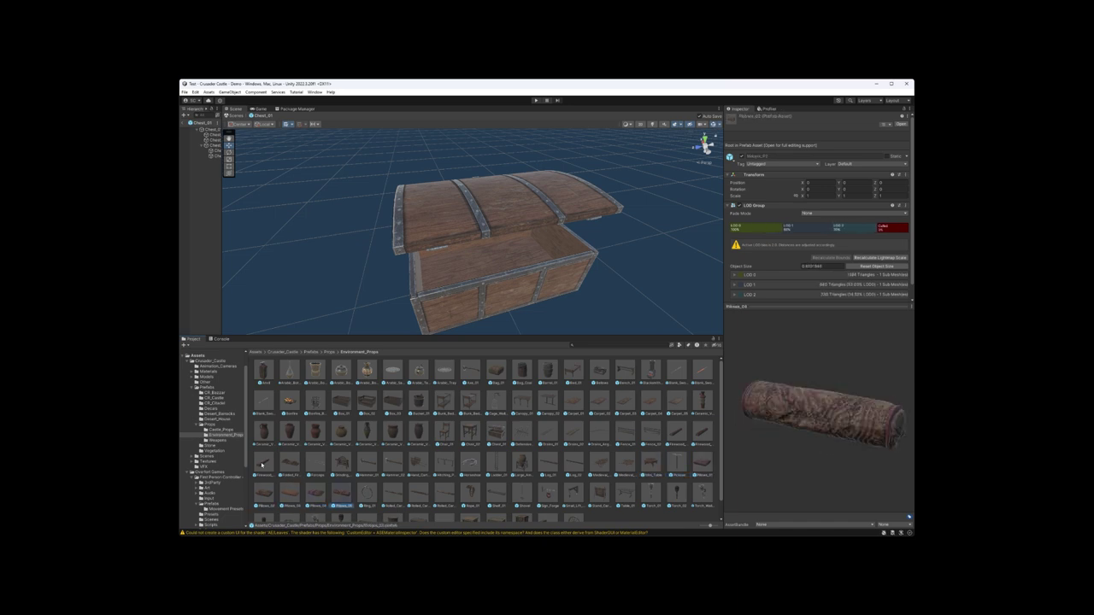
pyautogui.press('Right')
pyautogui.press('Right')
pyautogui.press('Right')
pyautogui.press('Right')
pyautogui.press('Right')
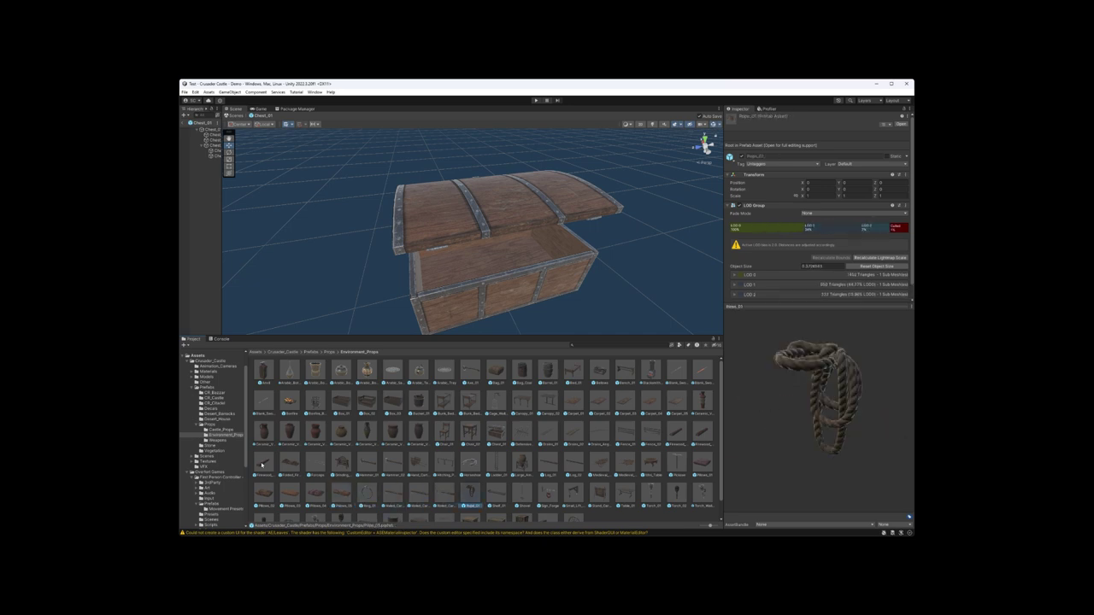
pyautogui.press('Right')
pyautogui.press('Right')
pyautogui.press('Right')
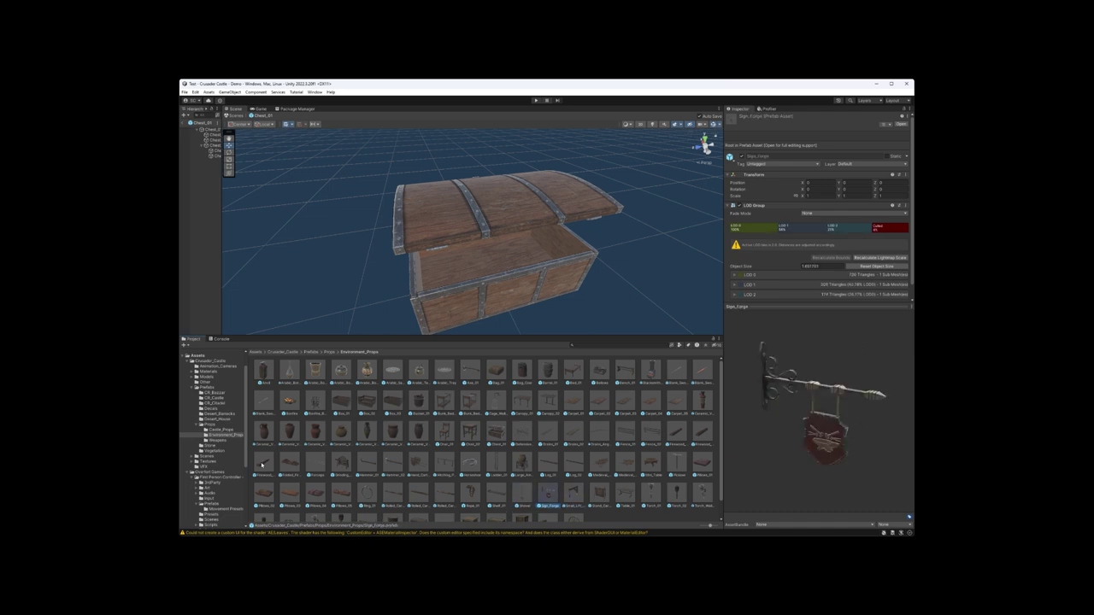
pyautogui.press('Right')
pyautogui.press('Right')
pyautogui.press('Right')
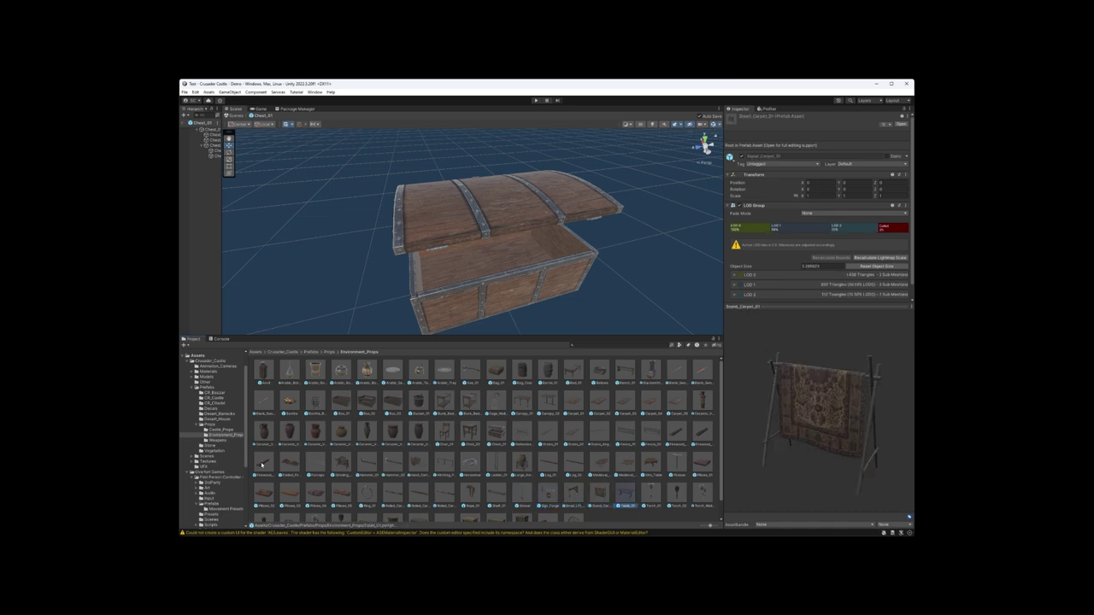
pyautogui.press('Right')
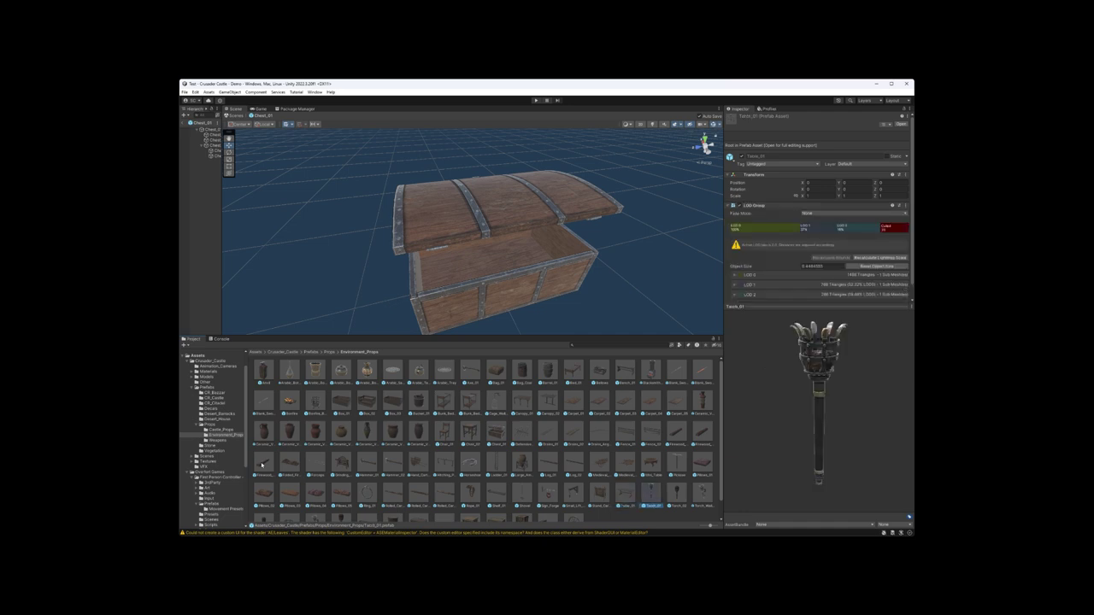
# - Open Torch_01 in Prefab Mode and orbit and zoom around it, then open Torch_02
pyautogui.doubleClick(647, 494)
pyautogui.moveTo(519, 302); pyautogui.dragTo(548, 328, button='right')
pyautogui.scroll(3, 474, 240)
pyautogui.click(676, 496)
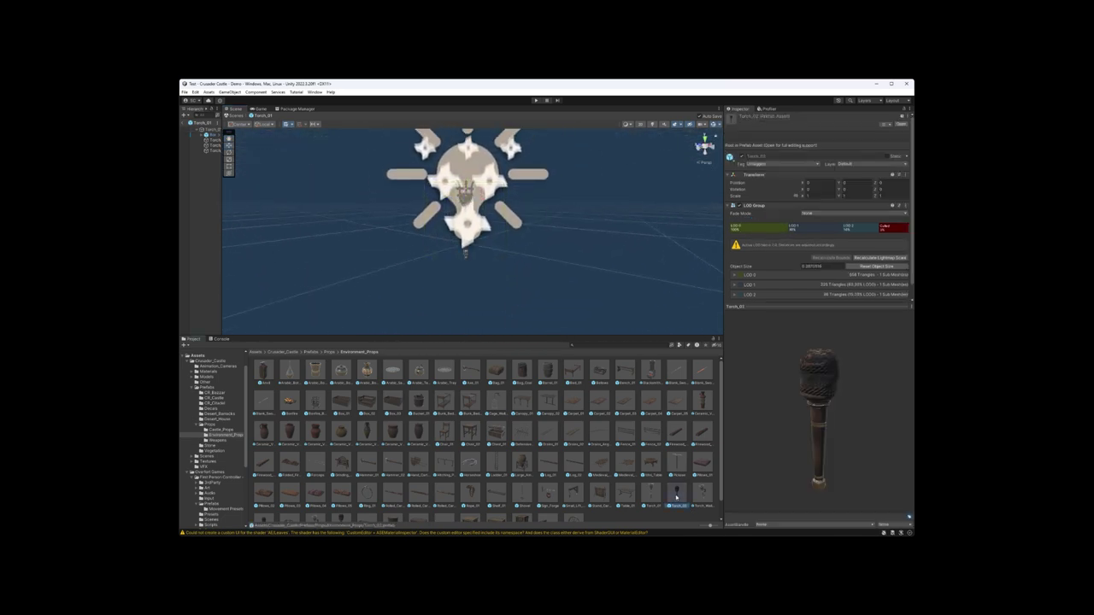
pyautogui.doubleClick(674, 496)
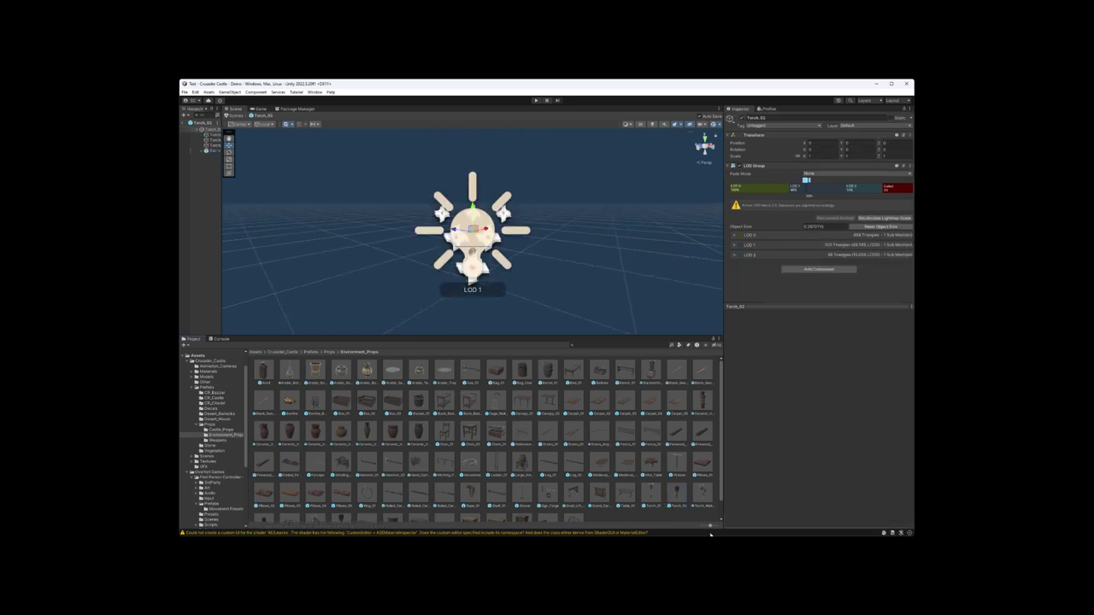
# - Open Torch_Wall_01 and step through neighbouring torch previews to Torch_Wall_02
pyautogui.doubleClick(704, 495)
pyautogui.click(702, 493)
pyautogui.press('Left')
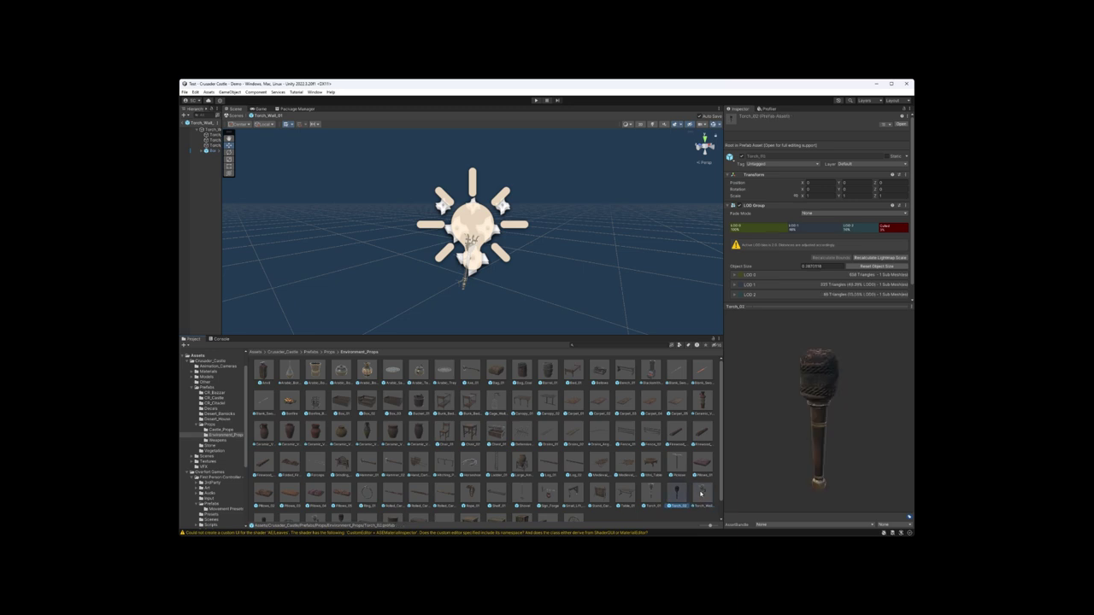
pyautogui.press('Left')
pyautogui.press('Right')
pyautogui.press('Right')
pyautogui.press('Right')
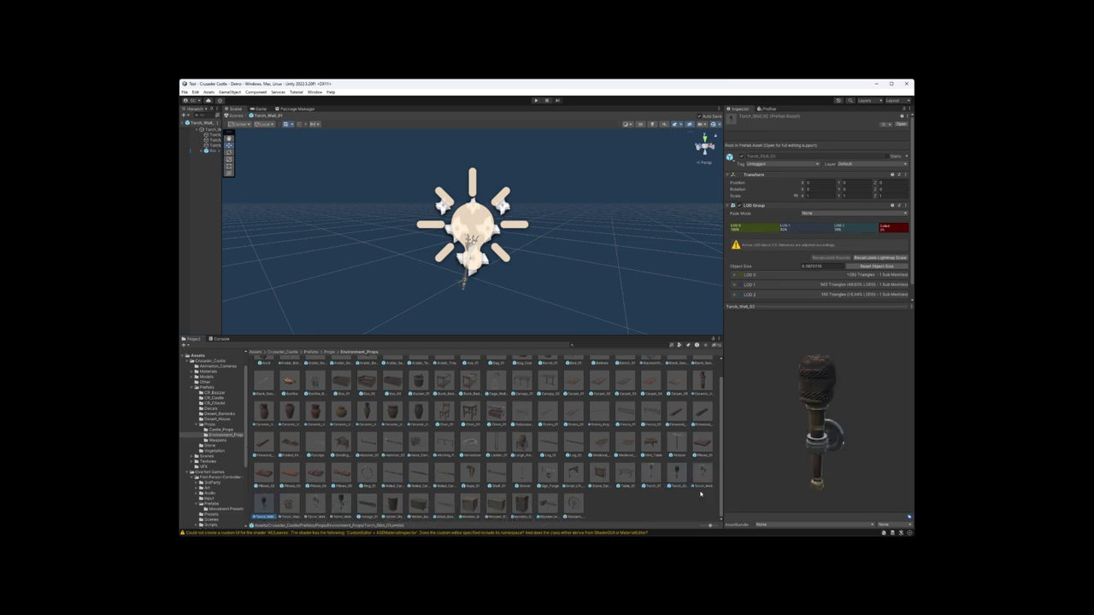
pyautogui.press('Right')
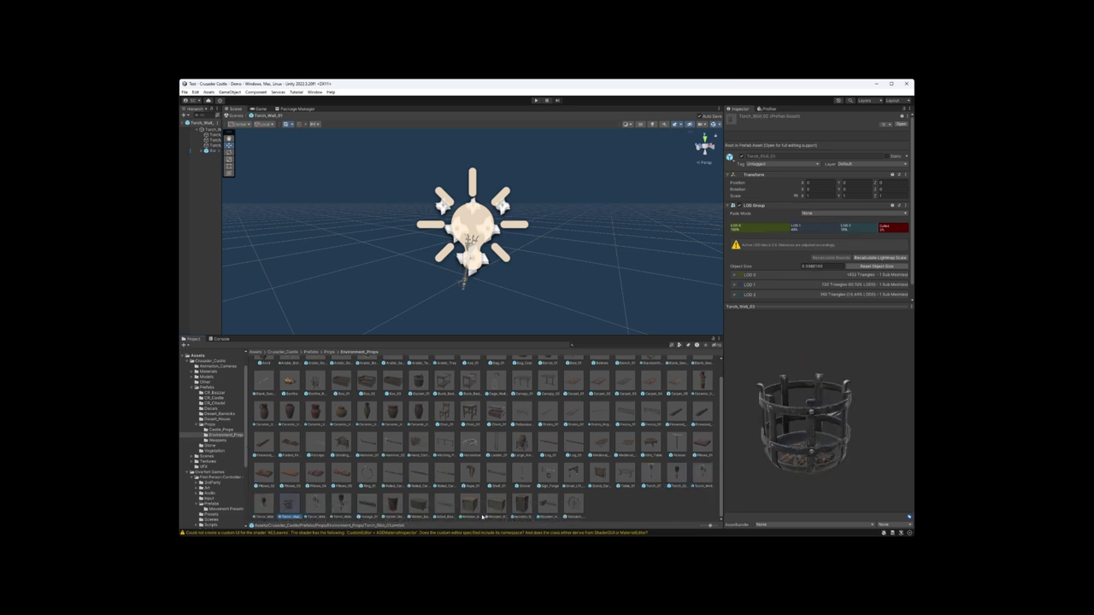
# - Open Torch_Wall_03 and Torch_Wall_04, orbiting it, and finish with Torch_Wall_05 open
pyautogui.doubleClick(291, 505)
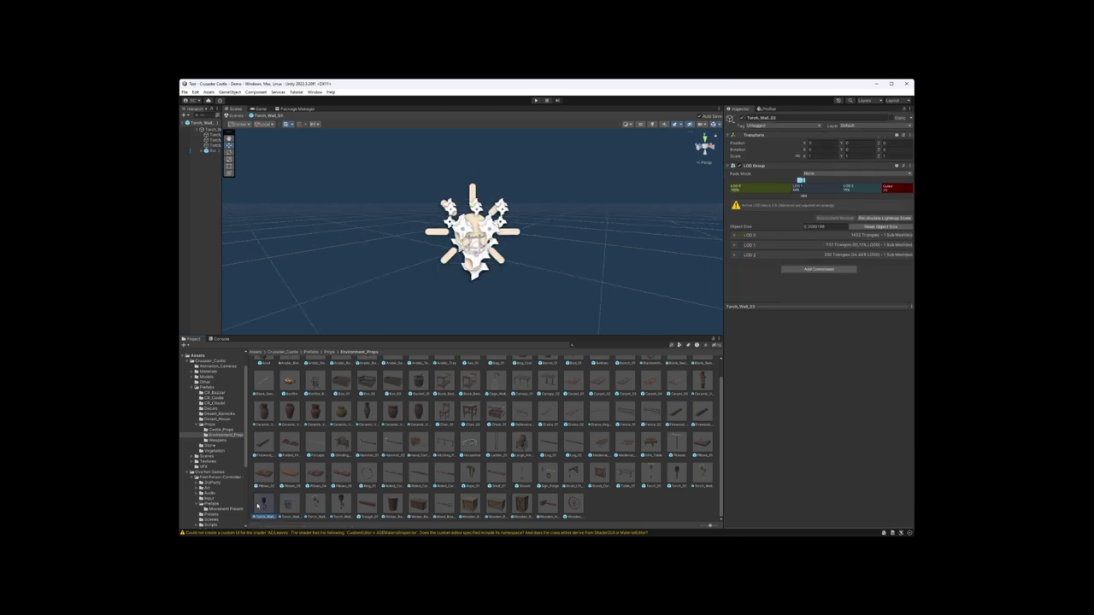
pyautogui.doubleClick(319, 503)
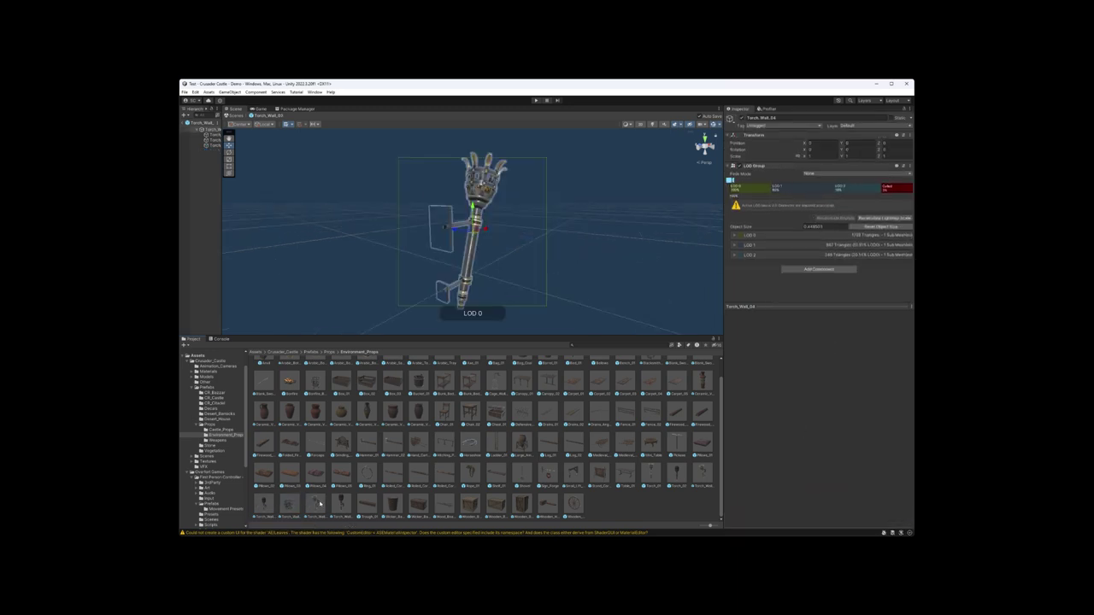
pyautogui.moveTo(469, 272); pyautogui.dragTo(442, 273, button='right')
pyautogui.click(333, 507)
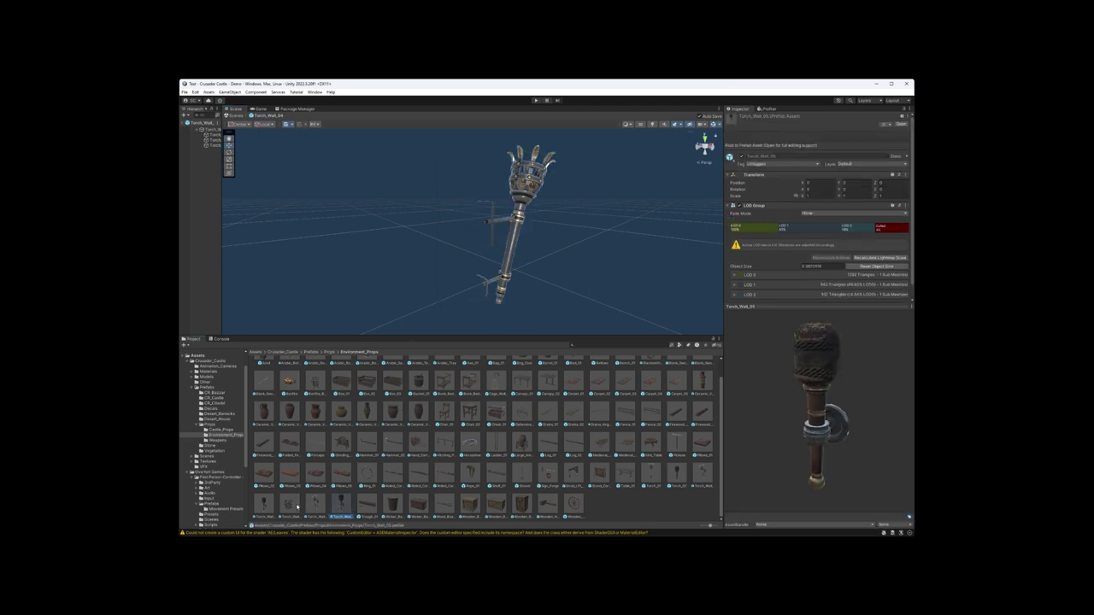
pyautogui.click(367, 505)
pyautogui.doubleClick(341, 505)
pyautogui.doubleClick(316, 505)
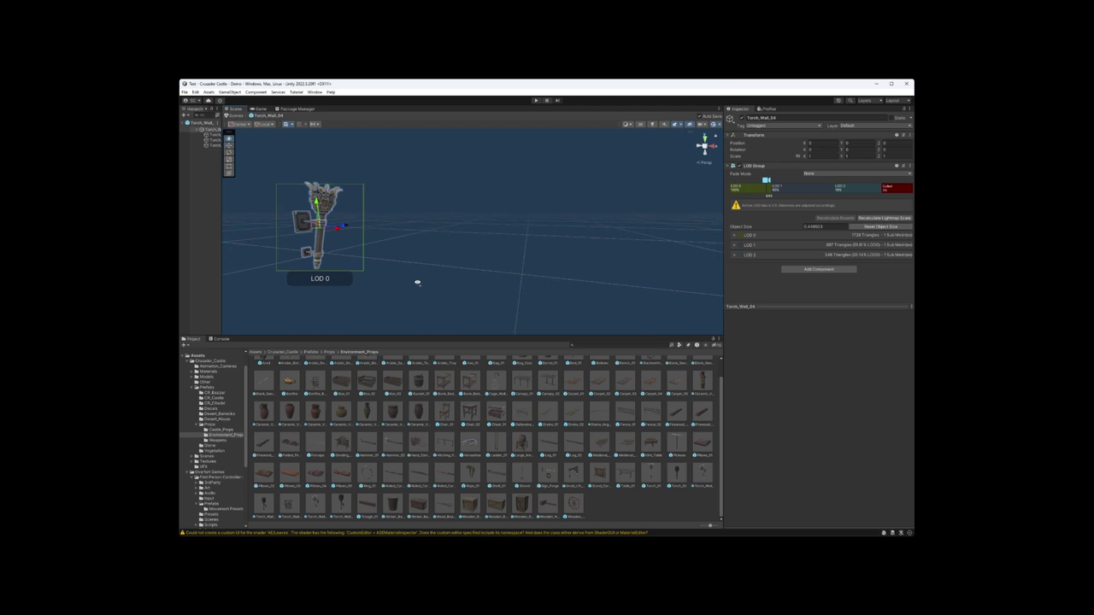
pyautogui.doubleClick(344, 506)
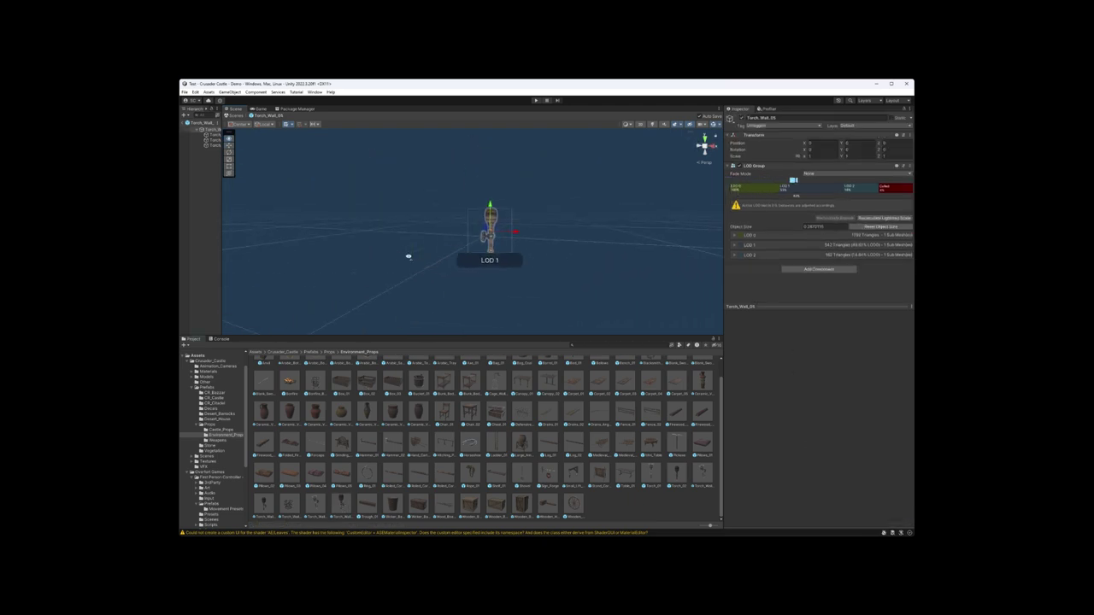
# - Preview Trough_01 and open Wicker_Basket_01 and Wicker_Basket_02 in the scene
pyautogui.click(360, 510)
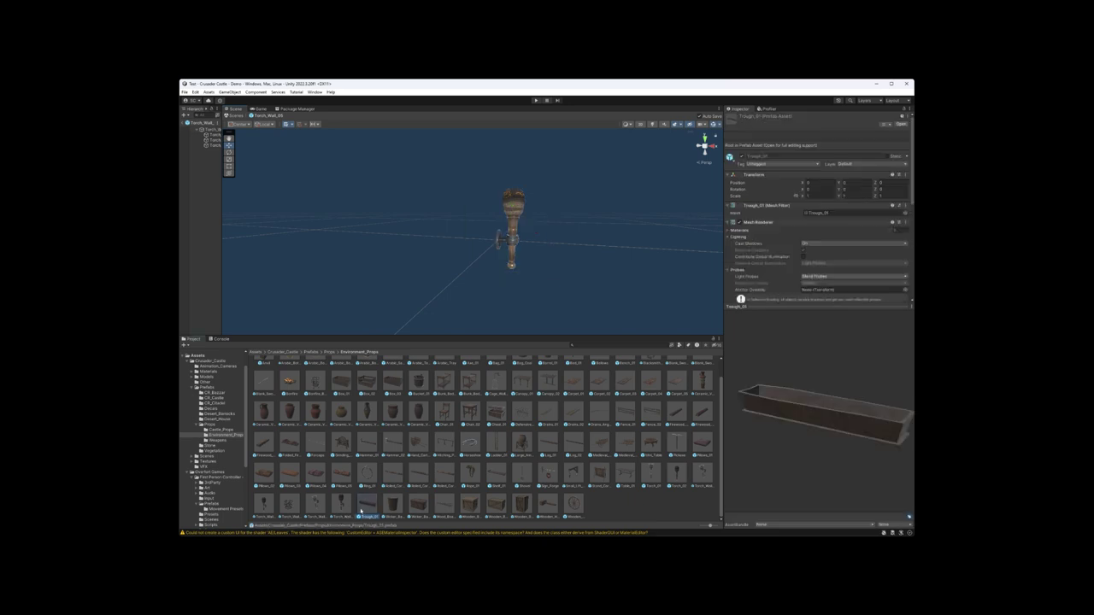
pyautogui.press('Right')
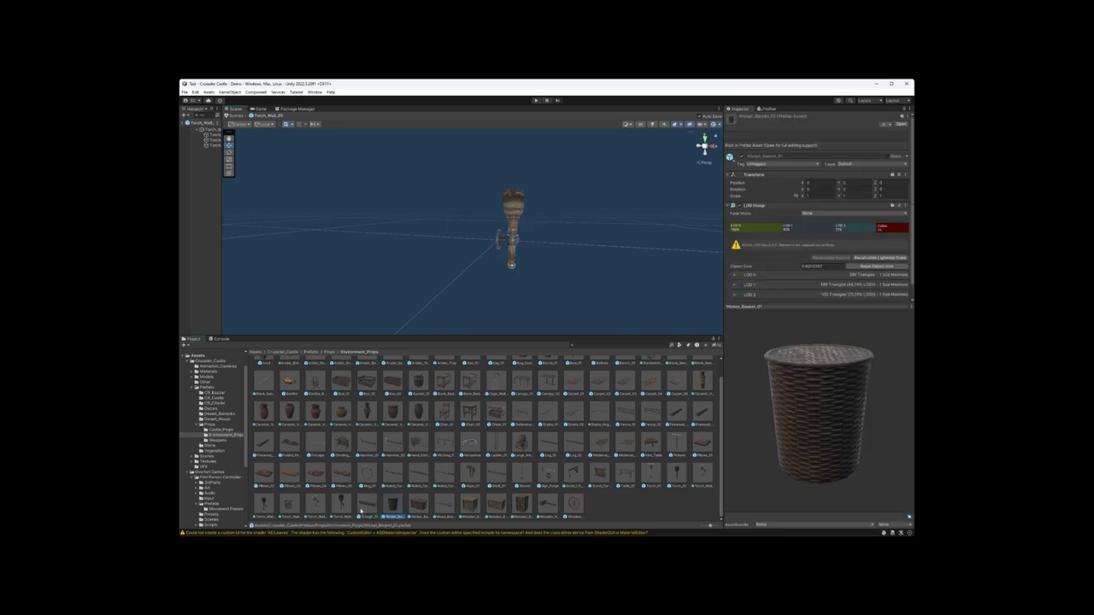
pyautogui.doubleClick(393, 506)
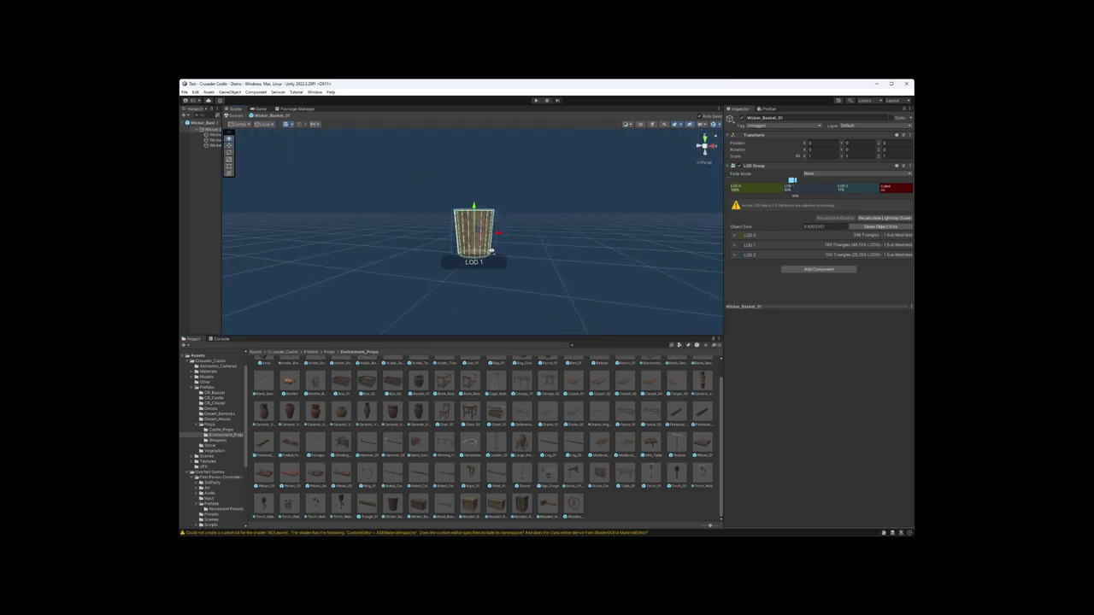
pyautogui.click(419, 504)
pyautogui.doubleClick(420, 503)
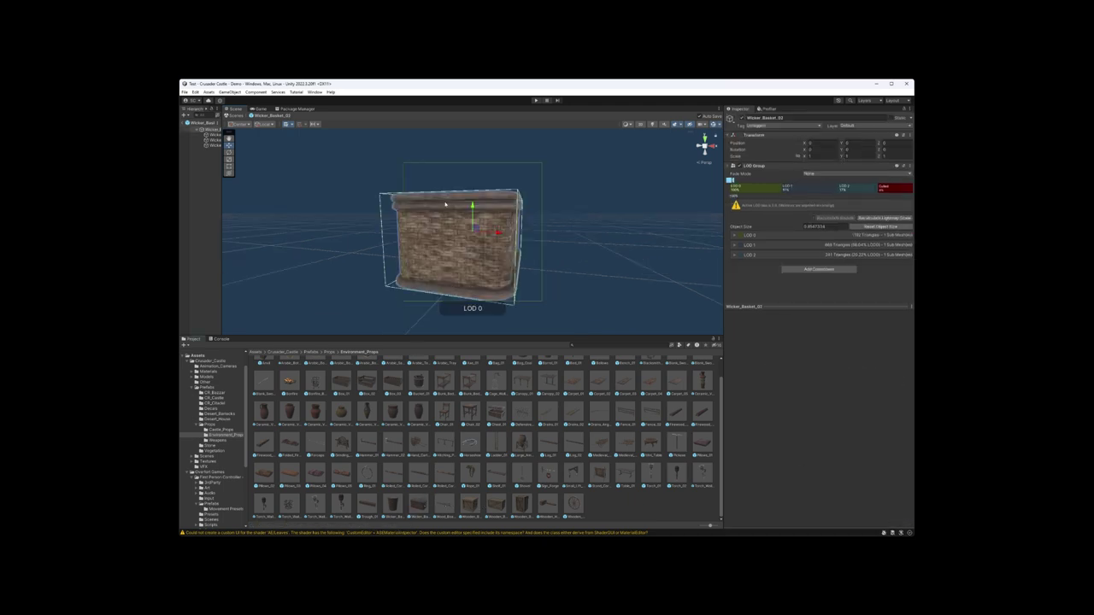
pyautogui.scroll(10, 467, 228)
pyautogui.scroll(-10, 469, 225)
# - Open Wood_Boards_01, Wooden_Box_01 and Wooden_Box_02, framing each crate with F
pyautogui.doubleClick(445, 506)
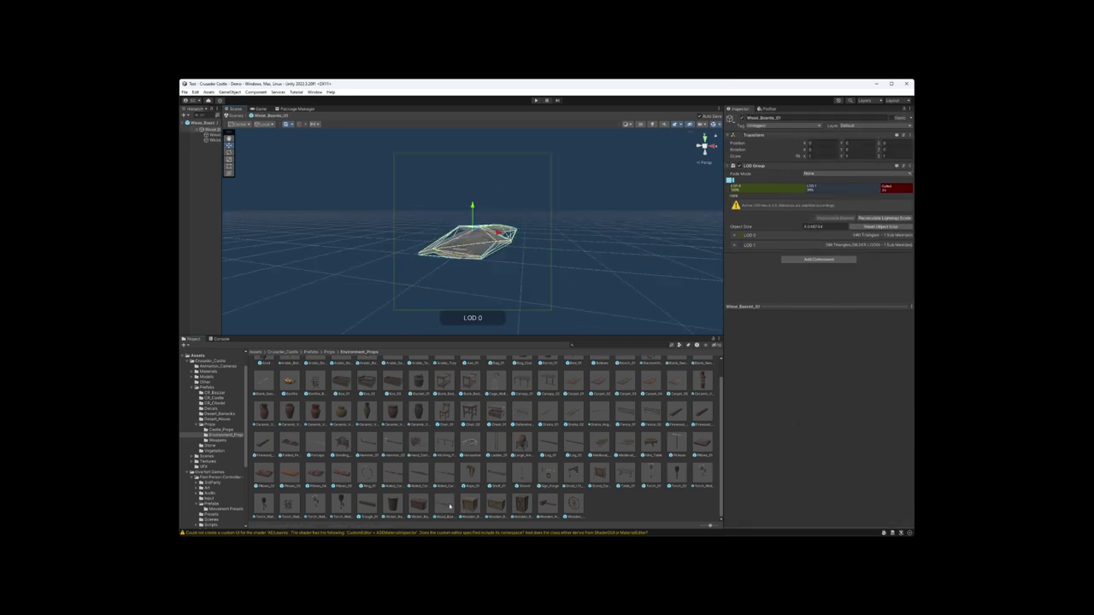
pyautogui.click(443, 505)
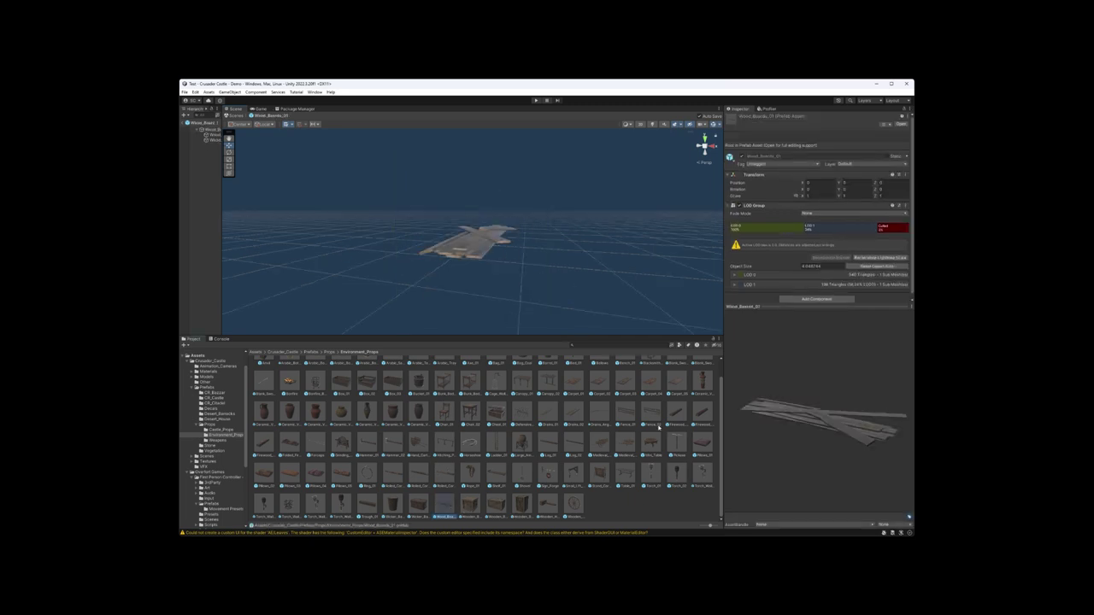
pyautogui.doubleClick(471, 504)
pyautogui.scroll(10, 556, 248)
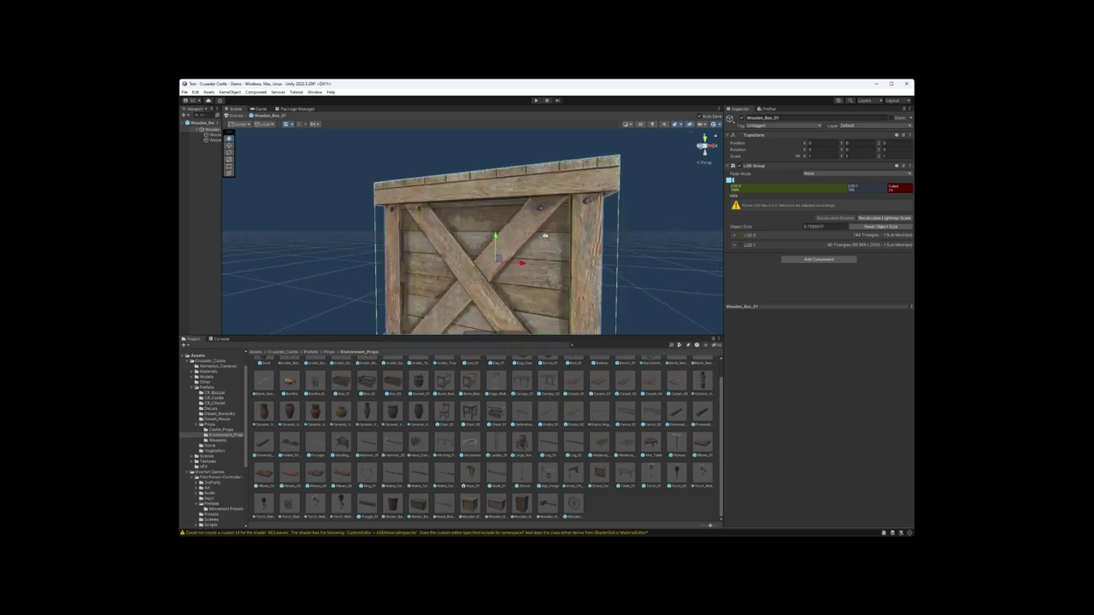
pyautogui.press('f')
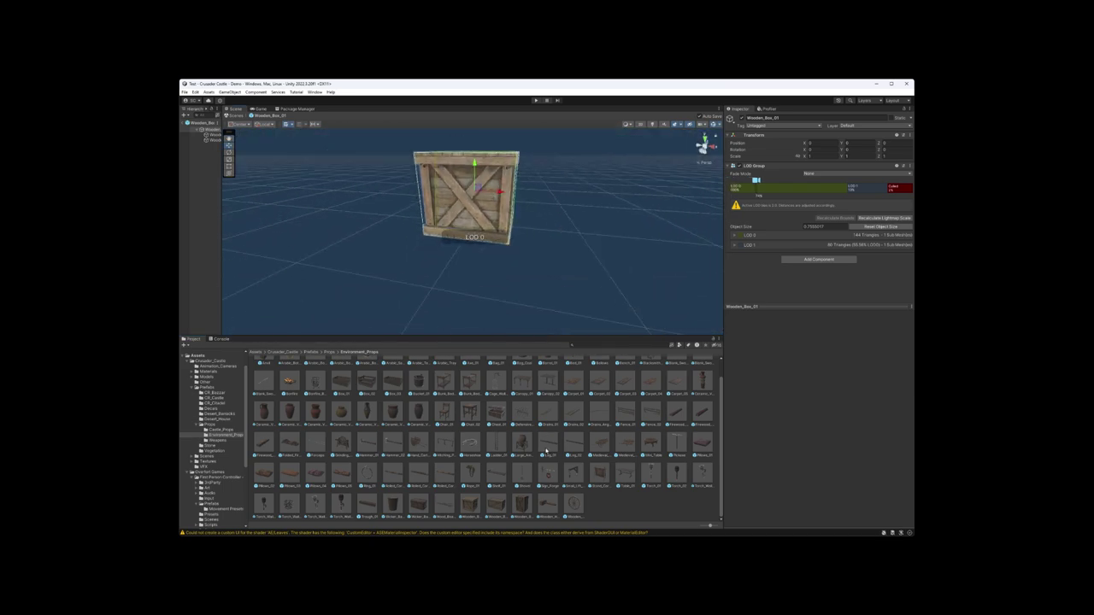
pyautogui.doubleClick(498, 506)
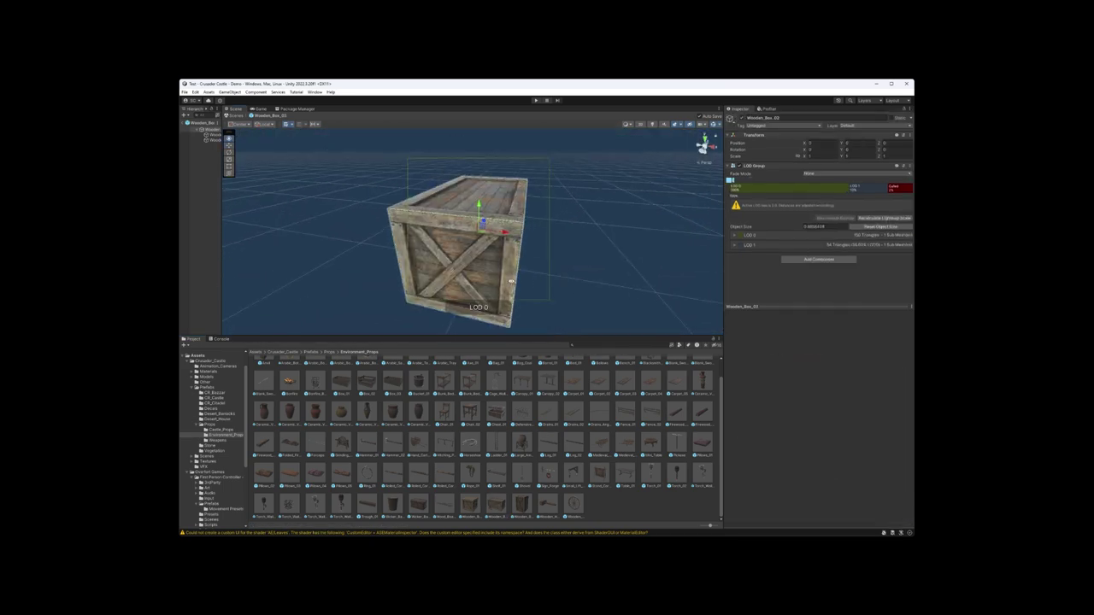
pyautogui.scroll(5, 514, 280)
pyautogui.press('f')
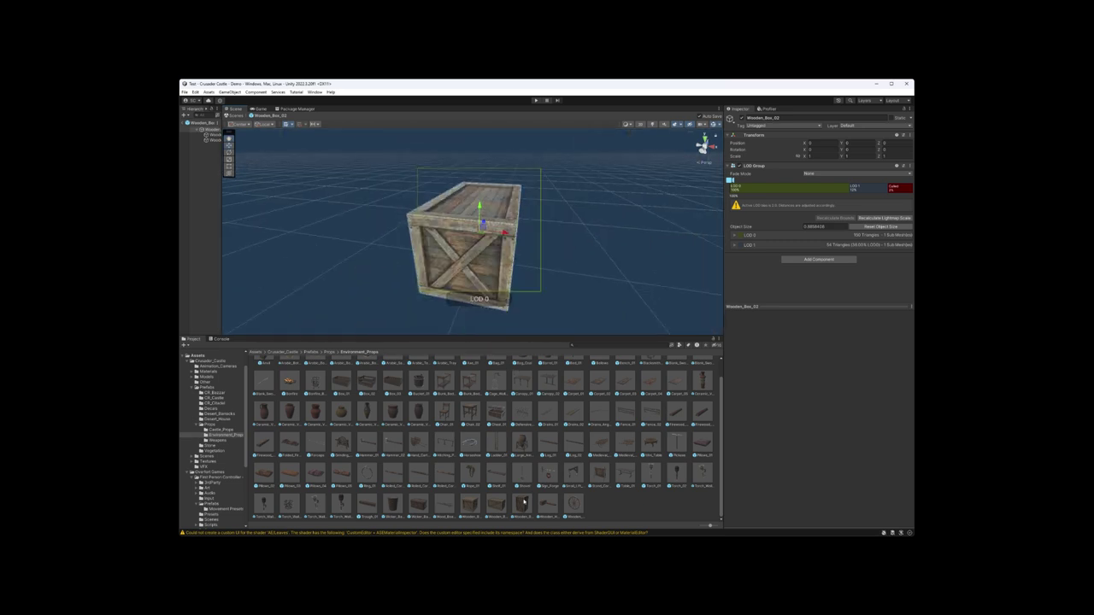
# - Preview Wooden_Box_03 turned to face front, then Wooden_Hammer and Wooden_Wheel_01
pyautogui.click(523, 503)
pyautogui.moveTo(788, 397)
pyautogui.mouseDown()
pyautogui.moveTo(759, 415)
pyautogui.moveTo(794, 378)
pyautogui.mouseUp()
pyautogui.click(547, 508)
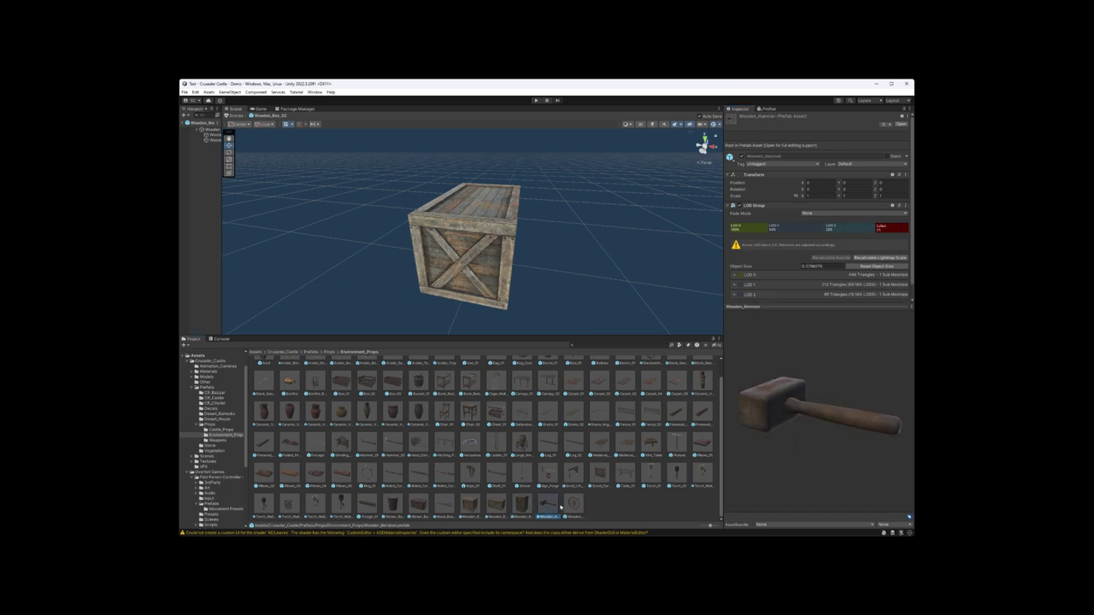
pyautogui.click(574, 506)
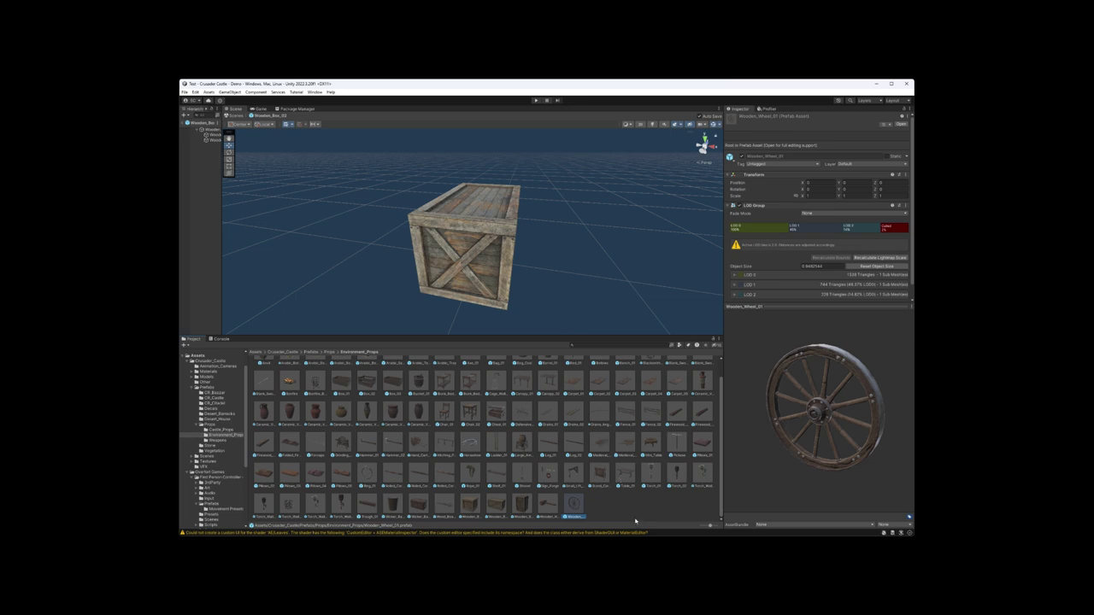
pyautogui.scroll(1, 632, 500)
pyautogui.scroll(-1, 632, 496)
# - Navigate up through the Props breadcrumb to the Crusader_Castle Prefabs folder
pyautogui.click(331, 353)
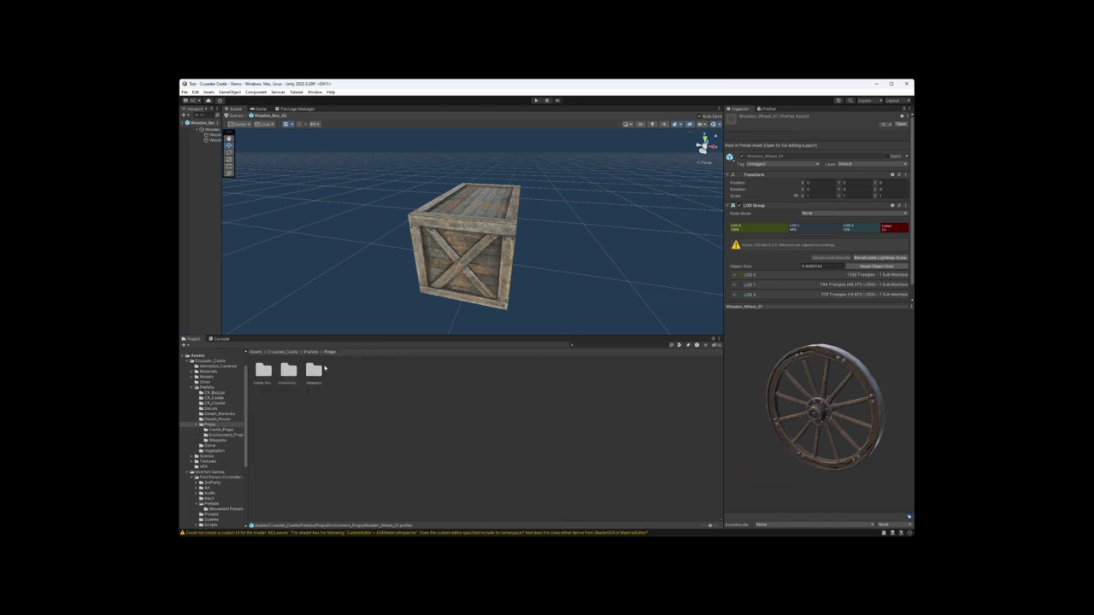
pyautogui.click(310, 351)
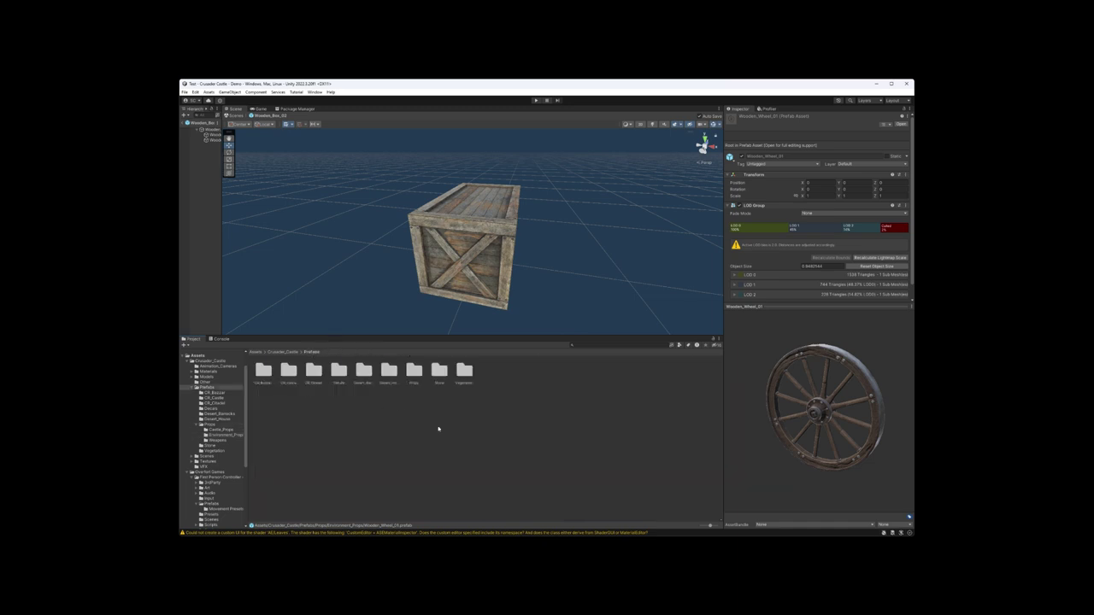